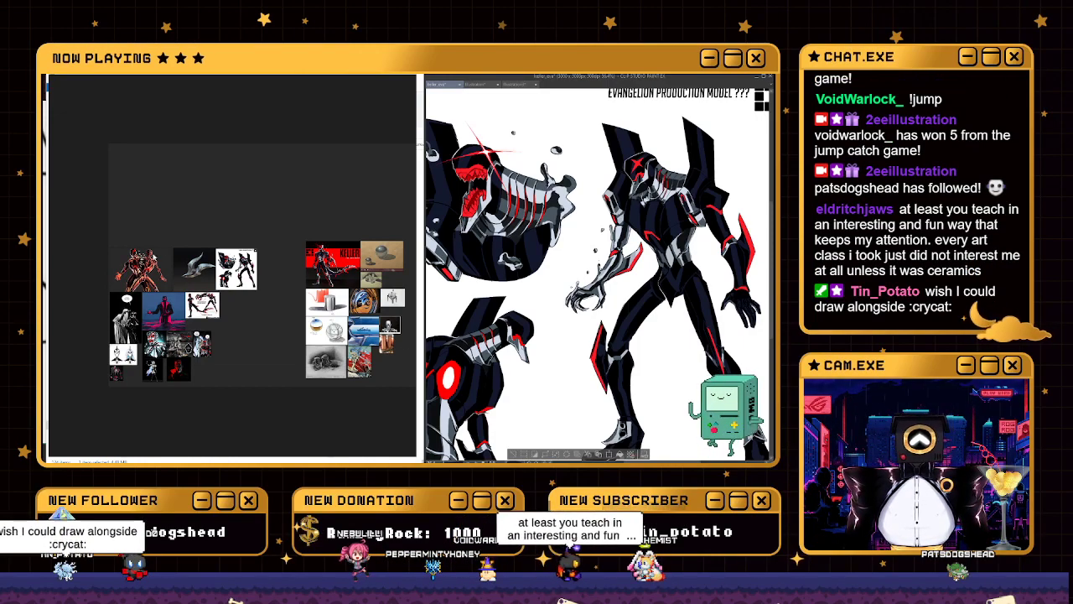
Open a blank Notepad document and enter "-reflection" as the first note
left_click(90, 458)
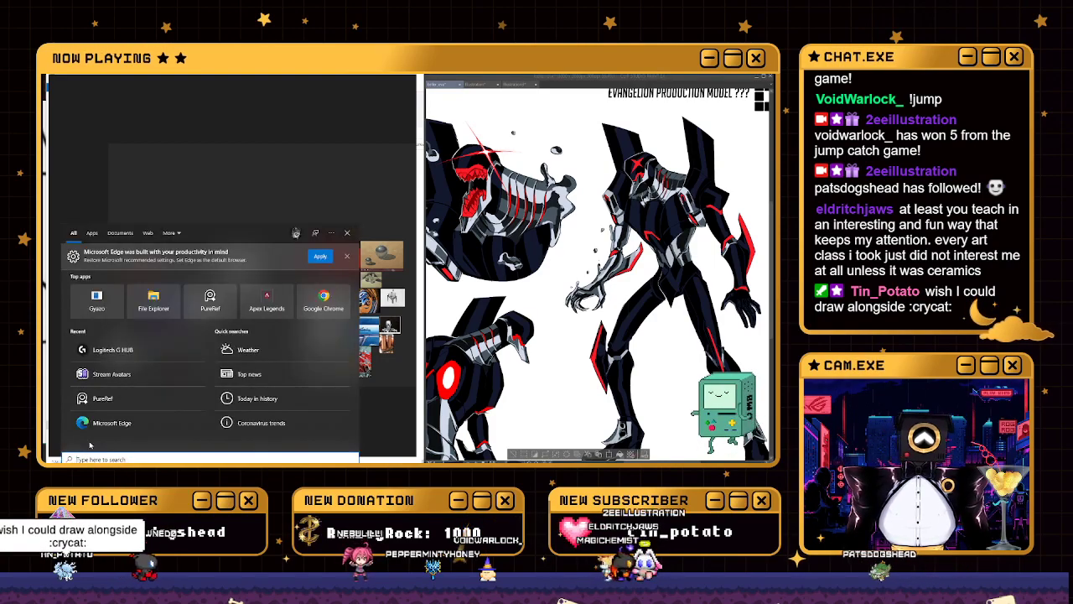
type("notepad")
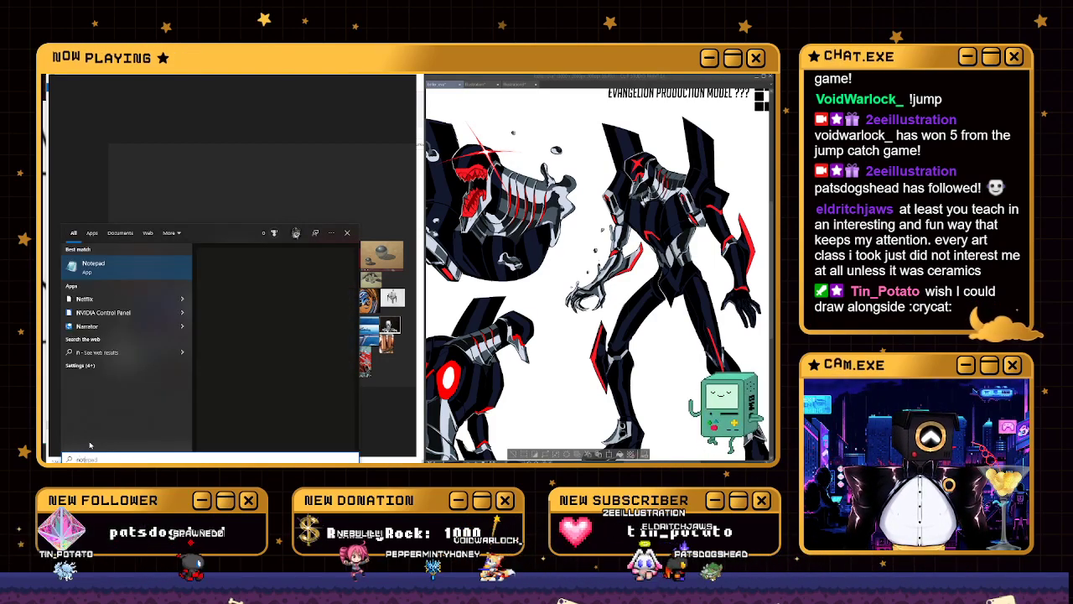
key("Return")
key("alt+F4")
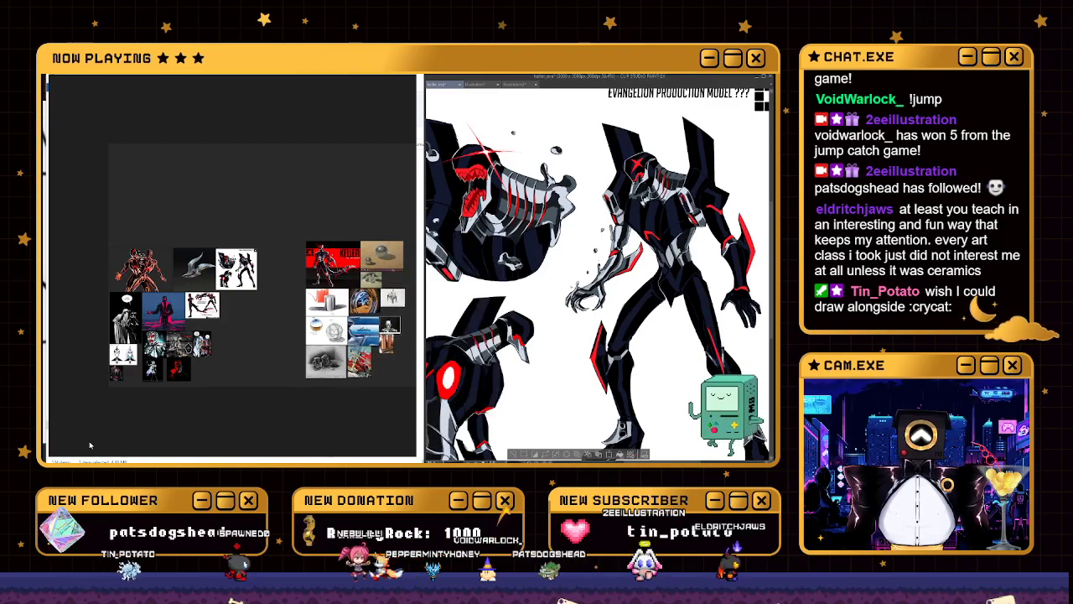
left_click(481, 462)
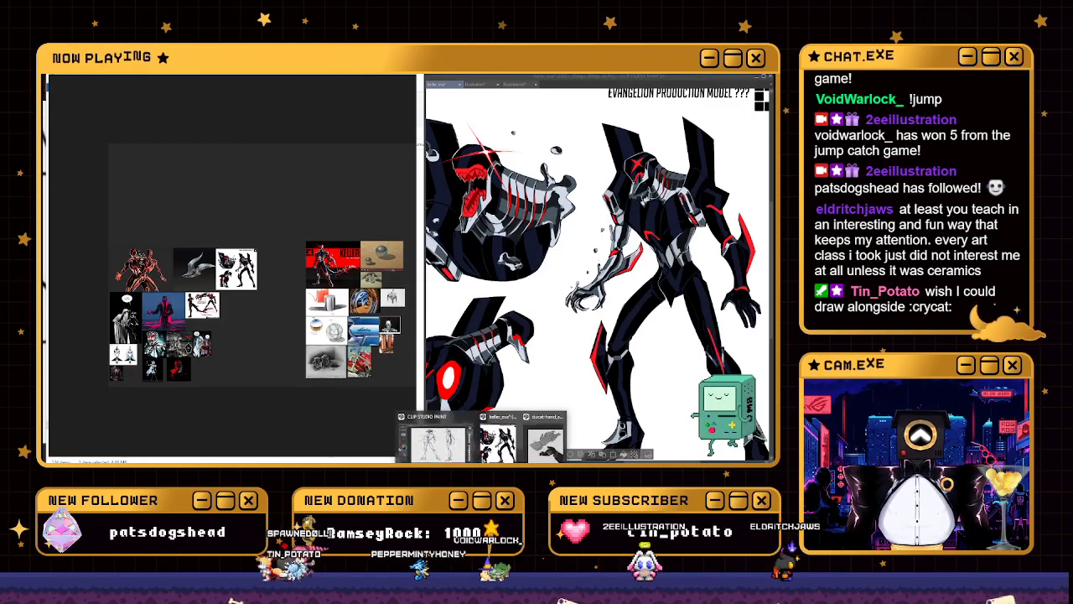
left_click(540, 438)
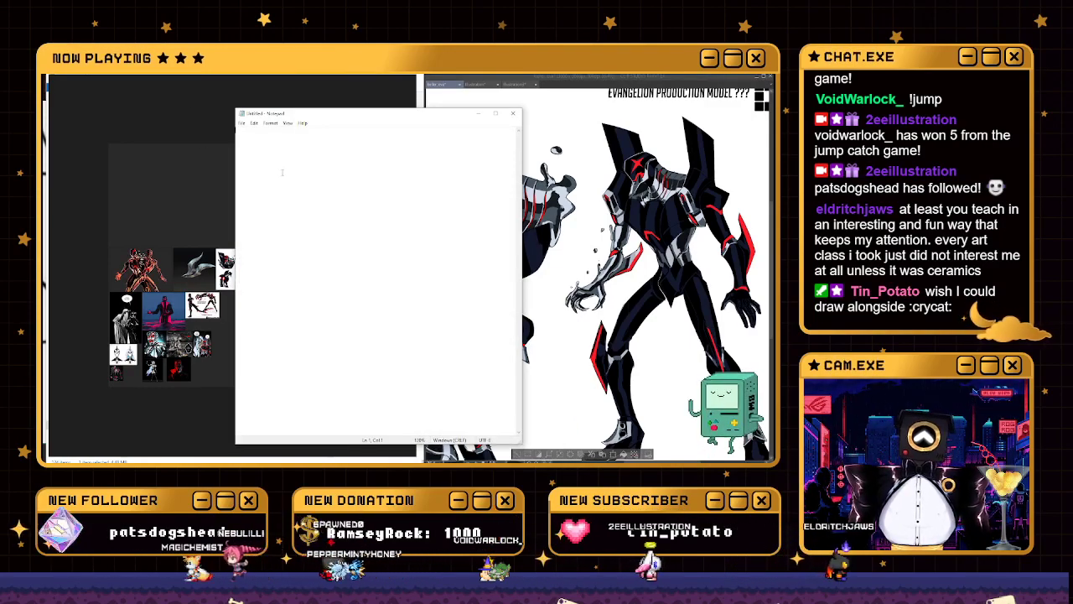
type("a")
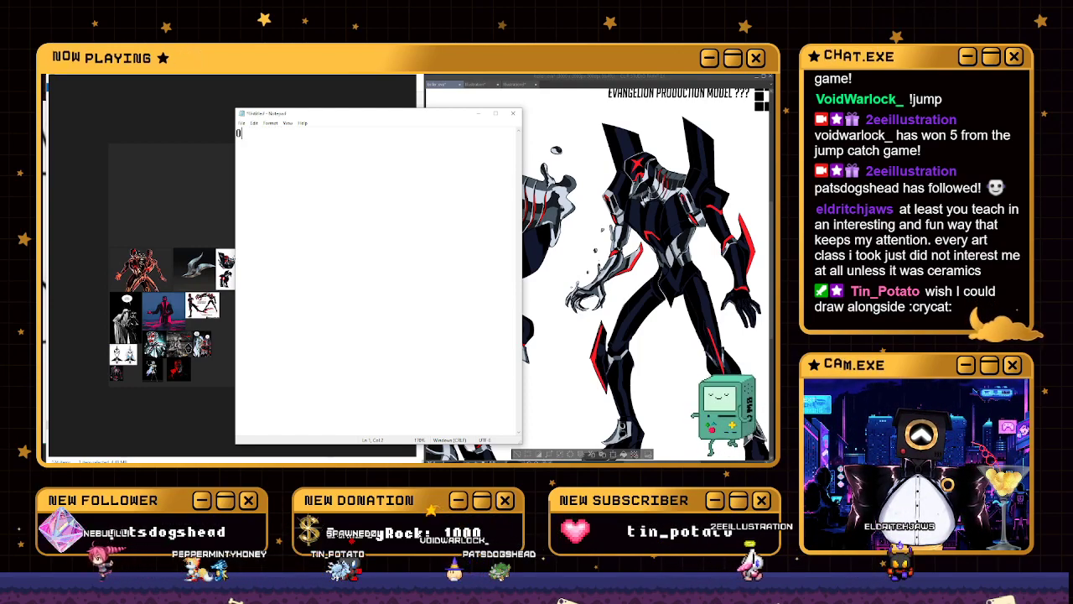
type("reflection")
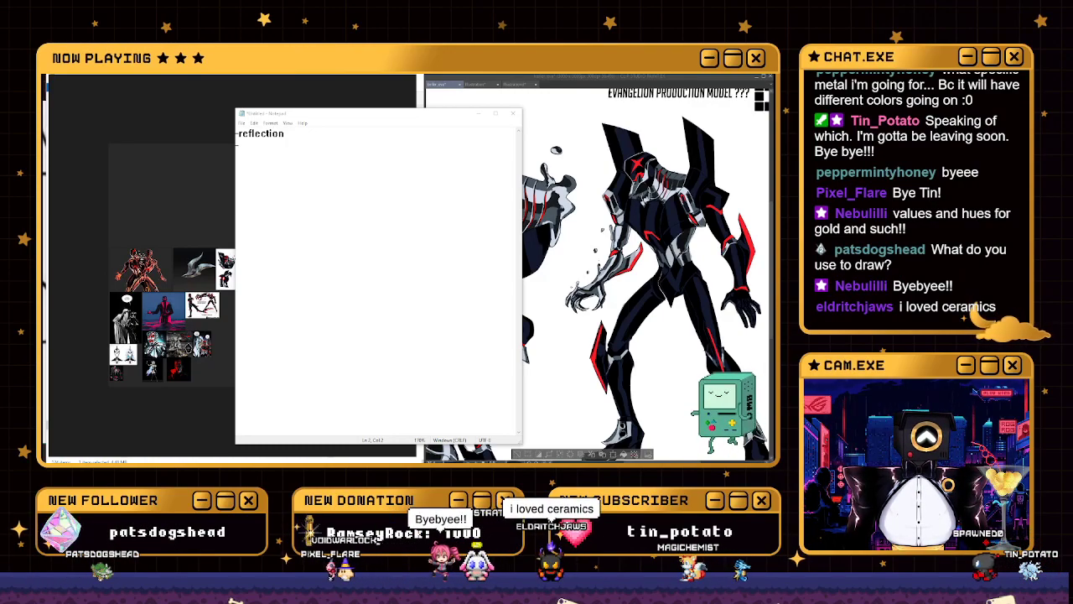
Add the notes "- values and hues for gold and such!!" and "-what specific metal i'm going for... Bc it will have different colors going on :0"
key("alt+Tab")
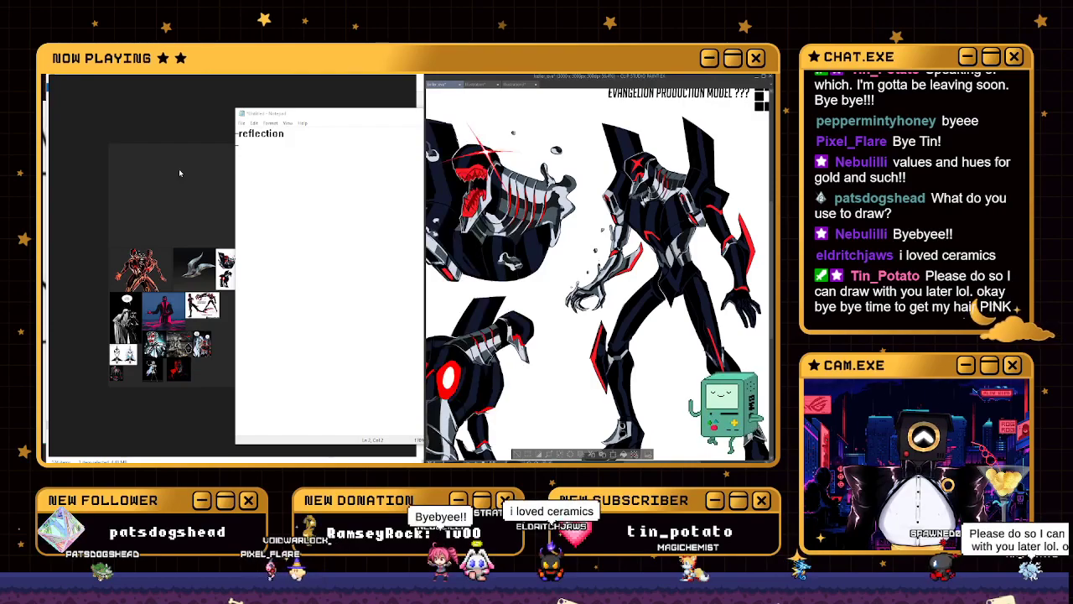
left_click(153, 204)
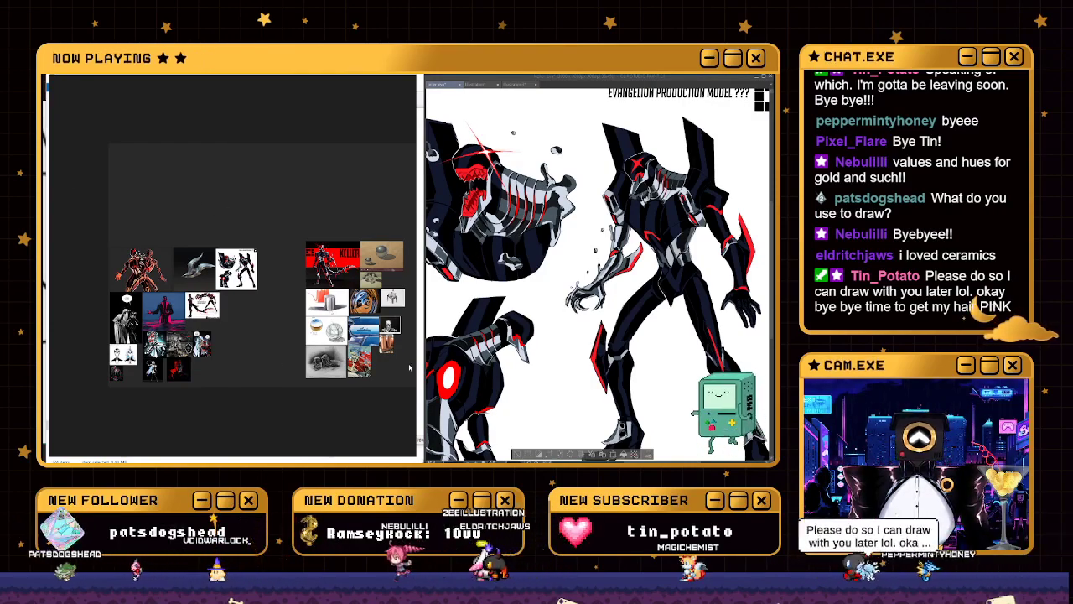
key("alt+Tab")
key("Return")
type("values and hues for gold and such!!")
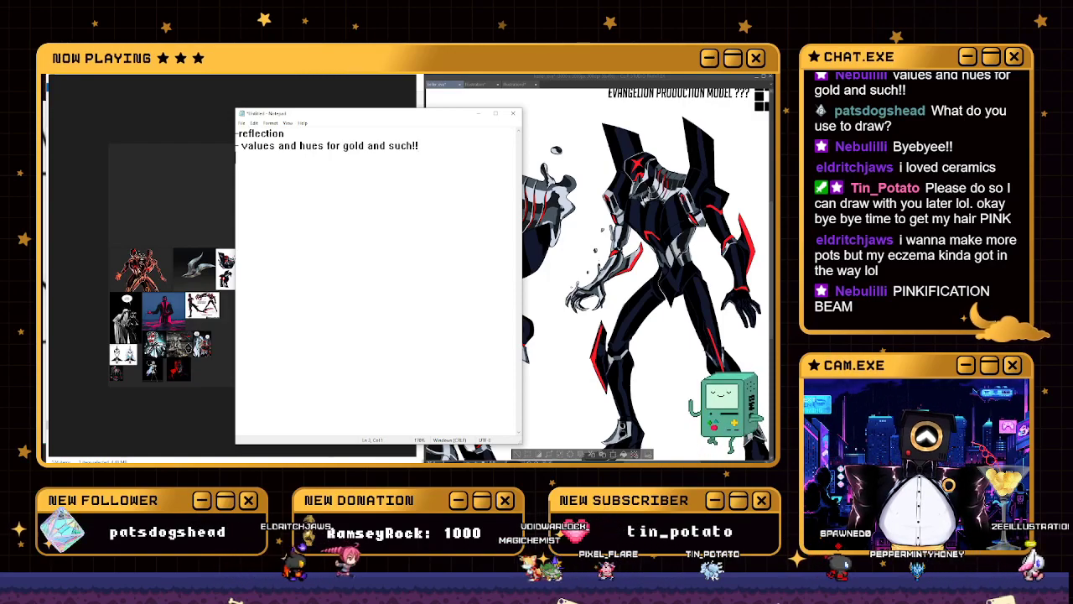
type("-what specific metal i'm going for... Bc it will have different colors going on :0")
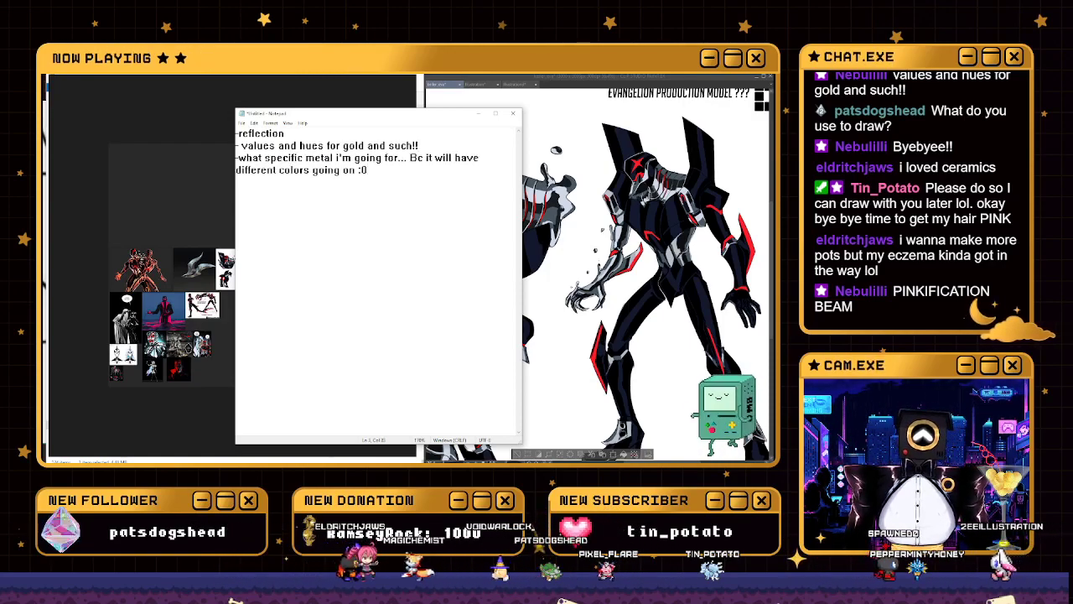
key("Return")
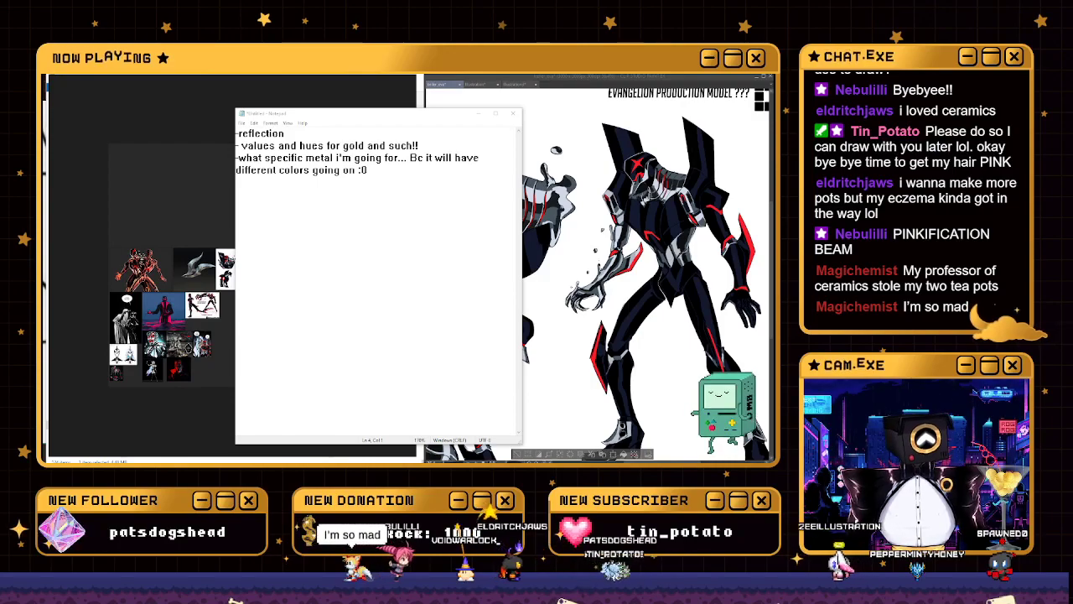
Highlight the note about values and hues for gold in the Notepad list
key("alt+Tab")
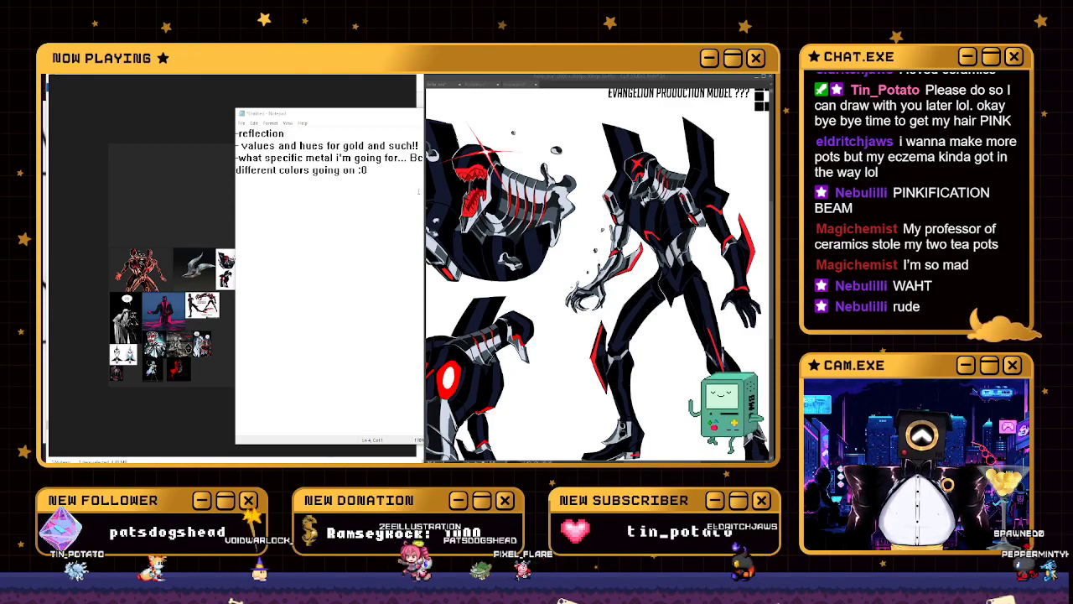
left_click(300, 133)
mouse_move(239, 157)
left_mouse_down()
mouse_move(331, 145)
mouse_move(240, 145)
left_mouse_up()
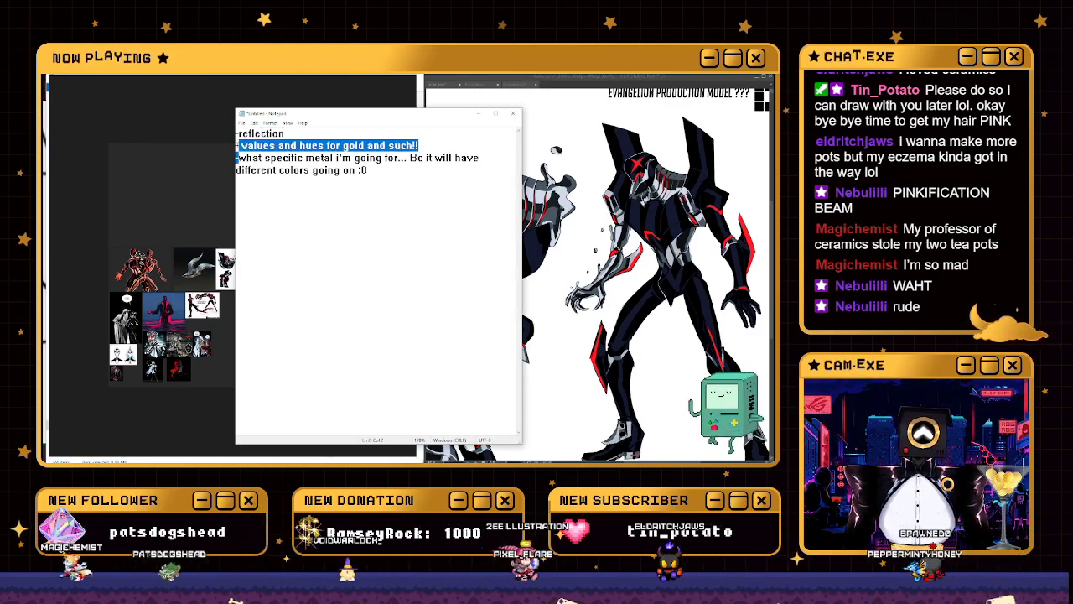
left_click(240, 145)
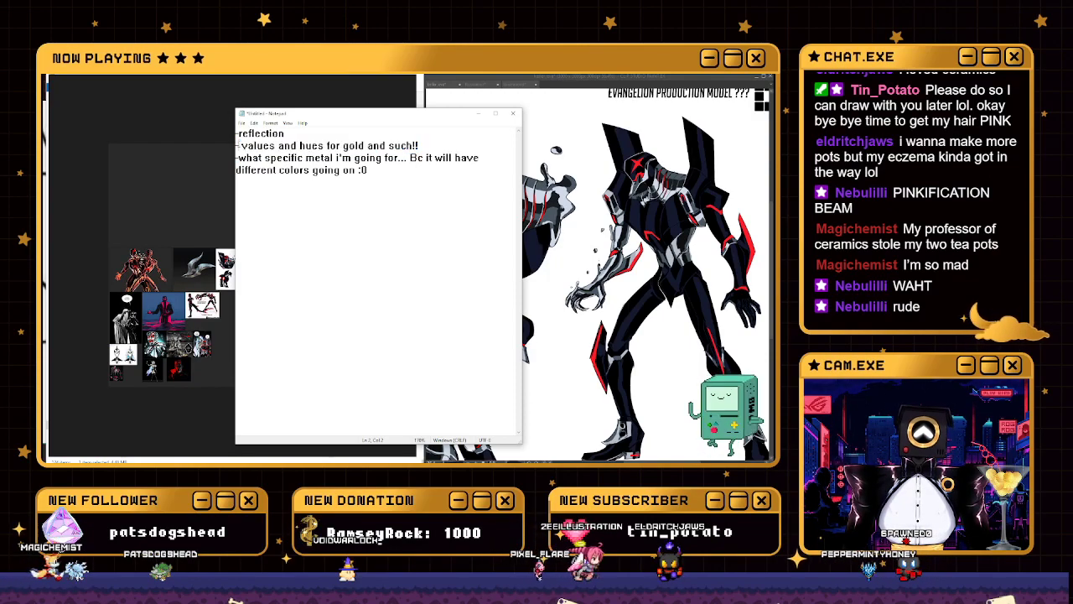
left_click_drag(240, 145, 419, 145)
left_click(436, 141)
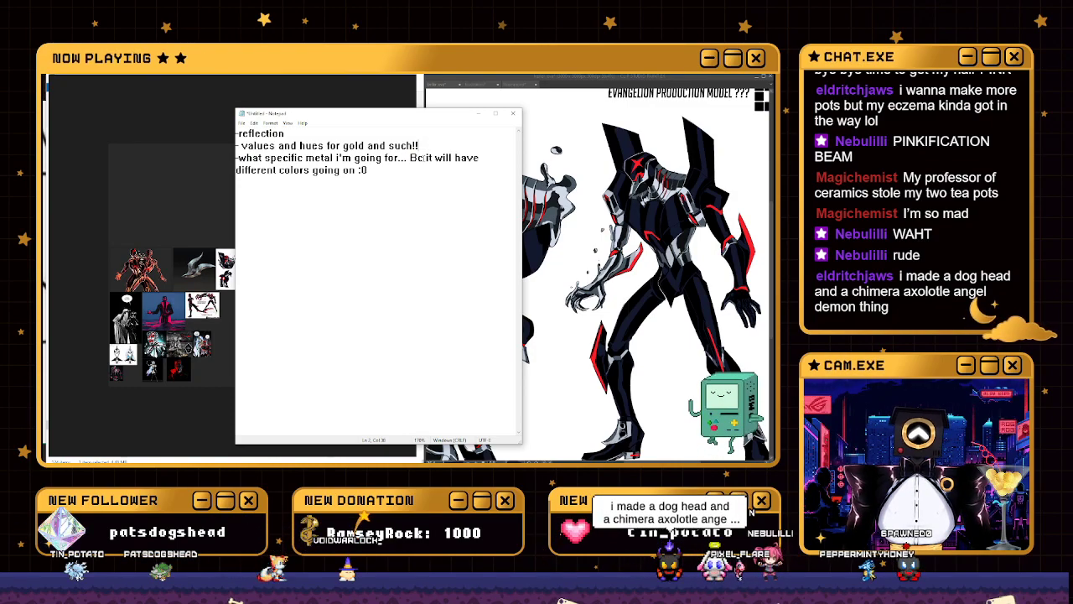
Fit the whole Evangelion character sheet in view and place the Notepad window over the reference board
left_click_drag(301, 110, 267, 113)
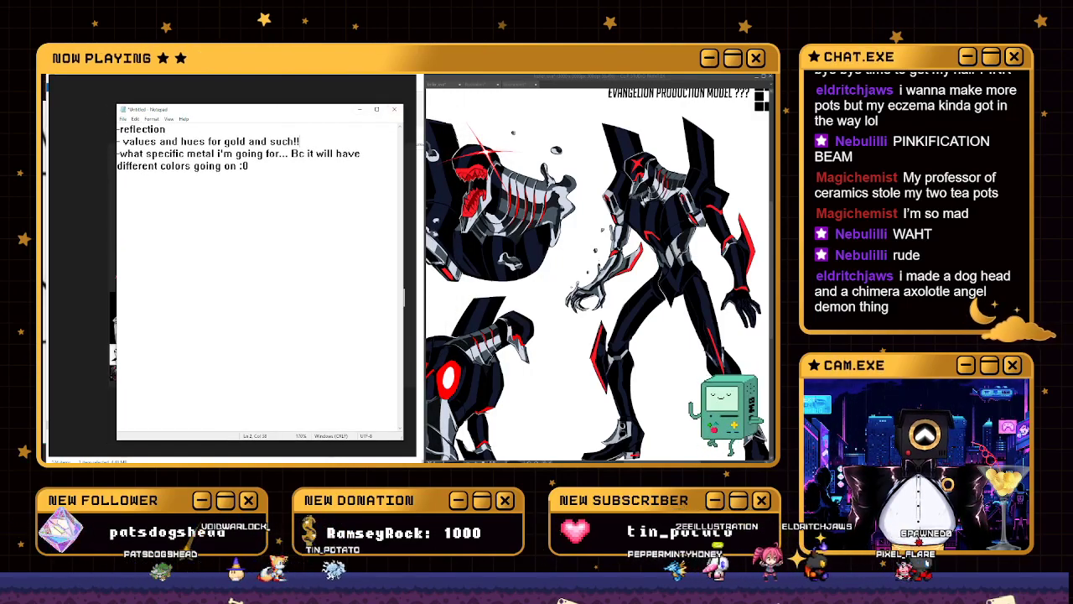
left_click(597, 211)
scroll(596, 211, "down", 3)
left_click_drag(301, 112, 606, 136)
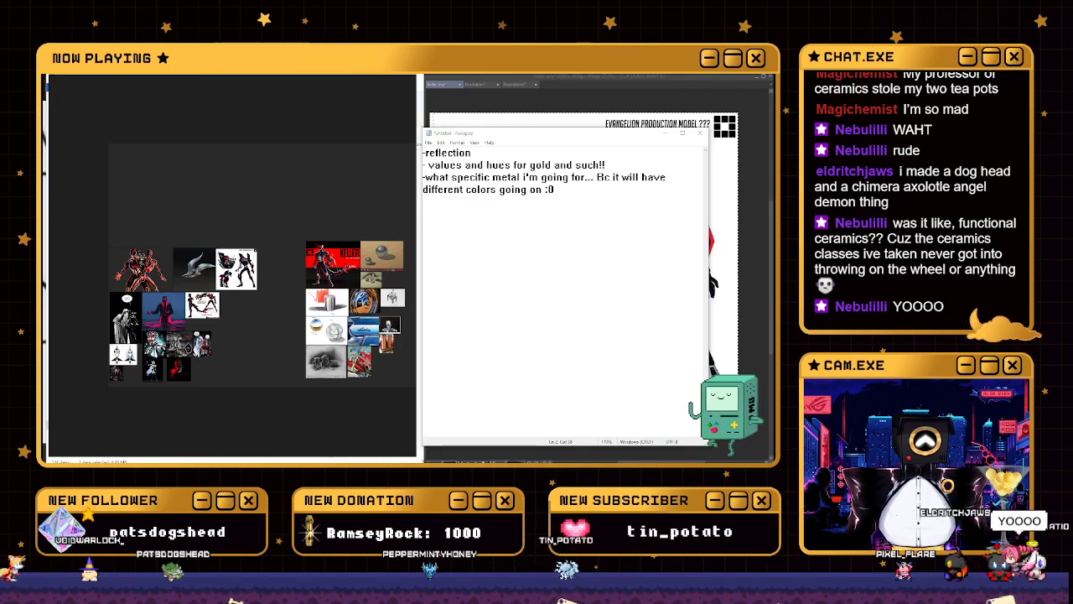
key("alt+Tab")
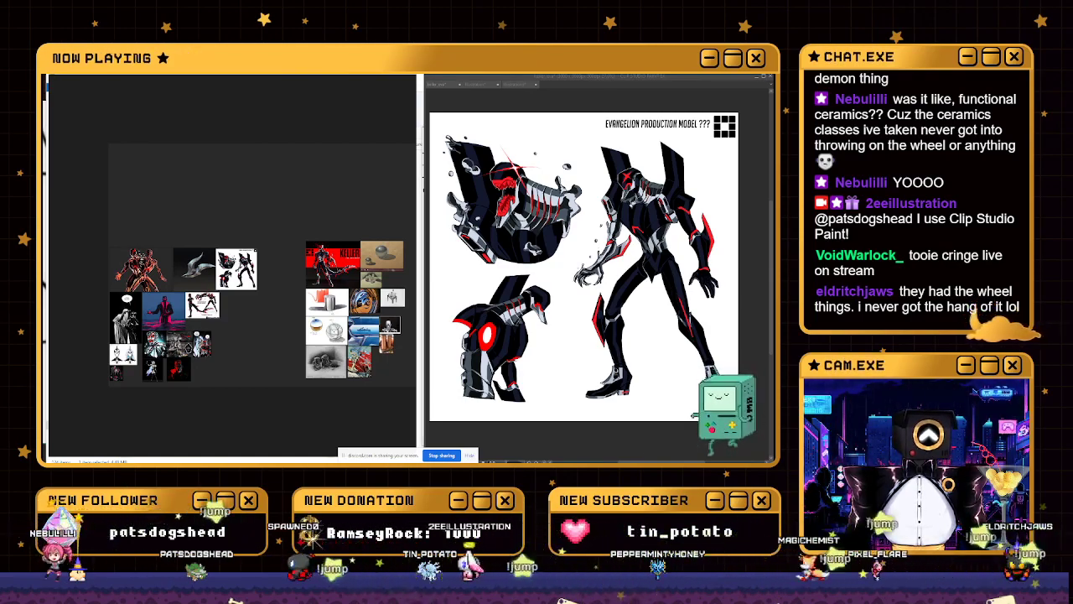
left_click(522, 456)
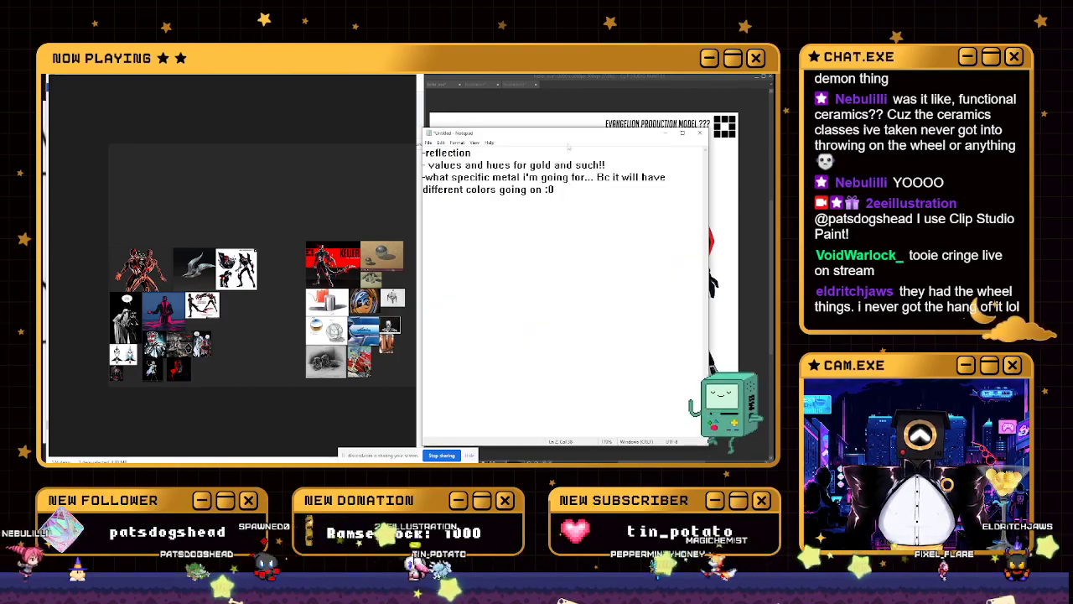
left_click(505, 458)
left_click(505, 457)
left_click_drag(556, 134, 215, 149)
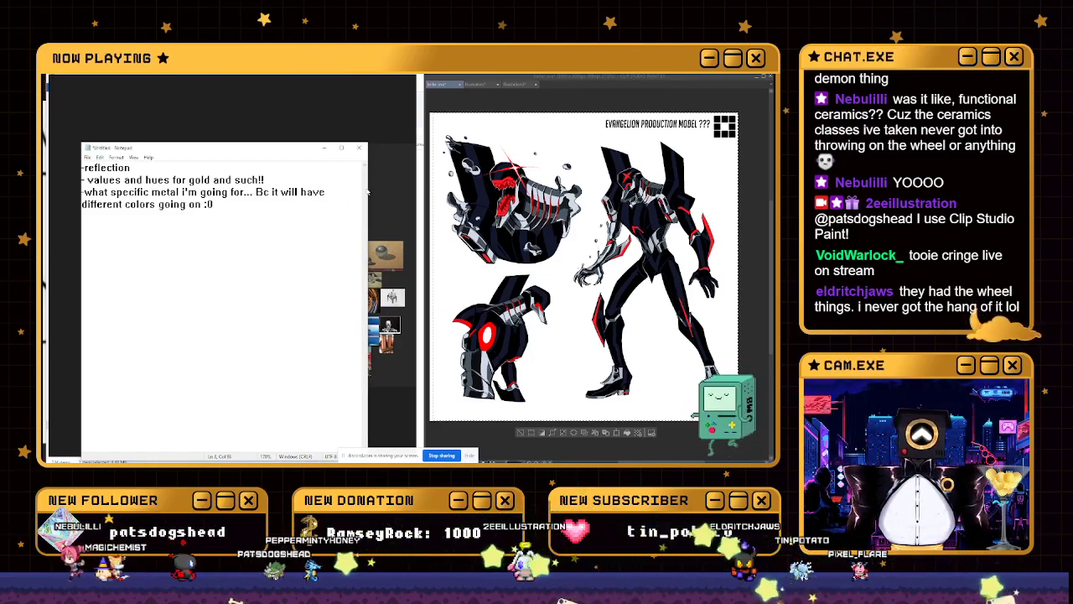
Add the note "-What do you think is the most important thing in drawing a character?" and separate the notes with blank lines
type("What do you think is the most important thing in drawing a character?")
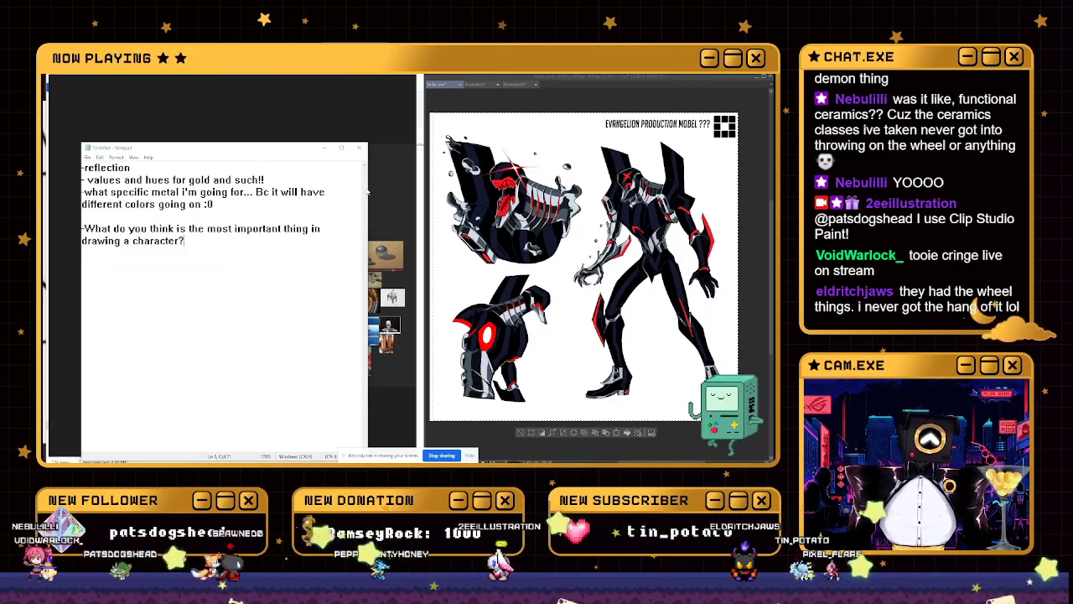
key("ctrl+f")
left_click(231, 212)
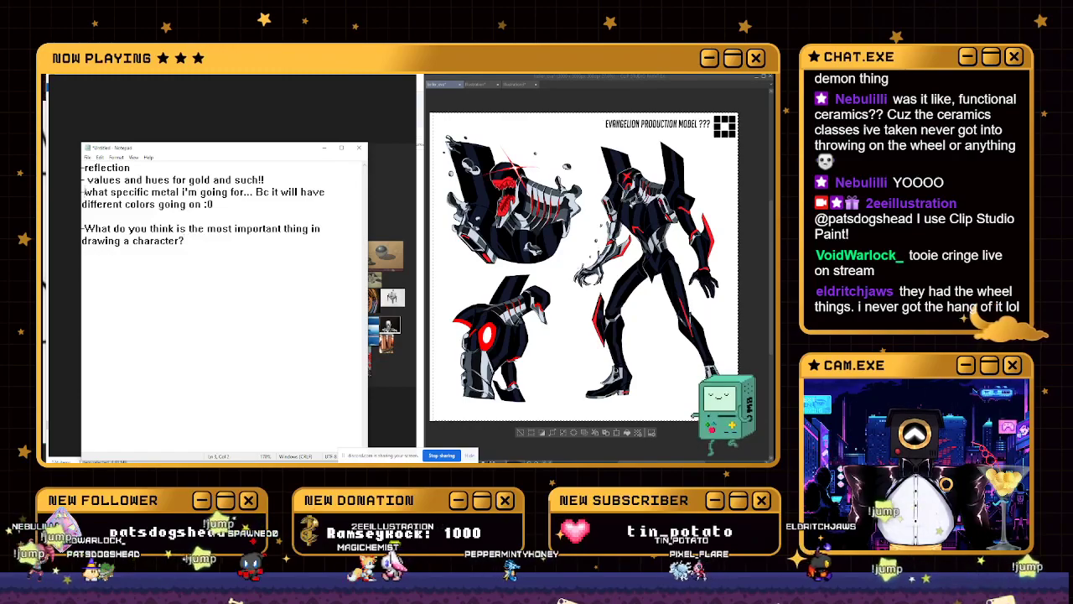
key("Return")
key("Down")
key("Return")
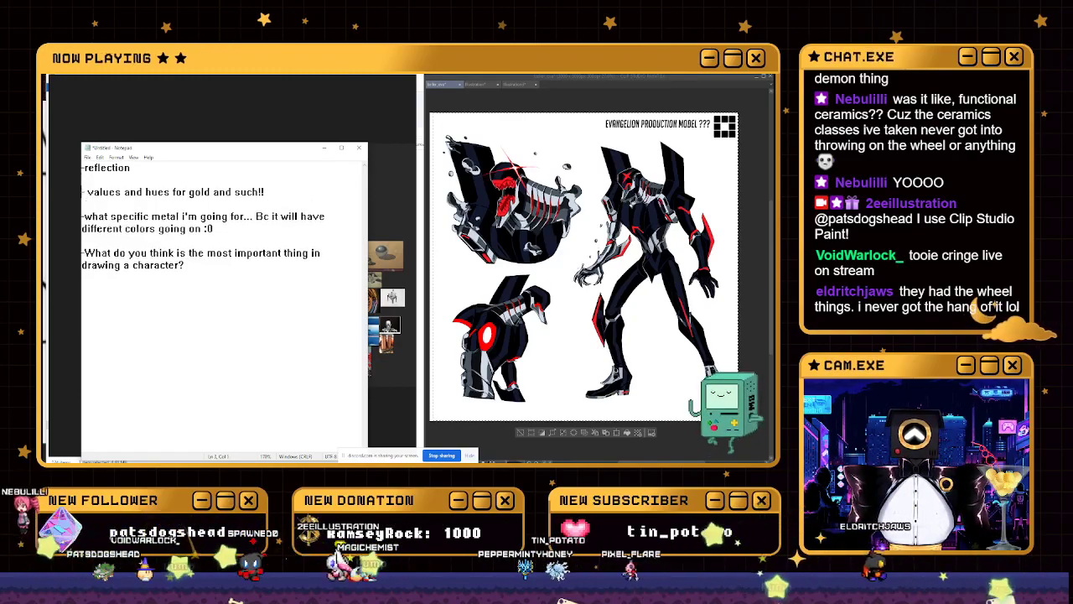
Move the Notepad window higher over the reference board and highlight the word "reflection"
left_click_drag(224, 140, 208, 114)
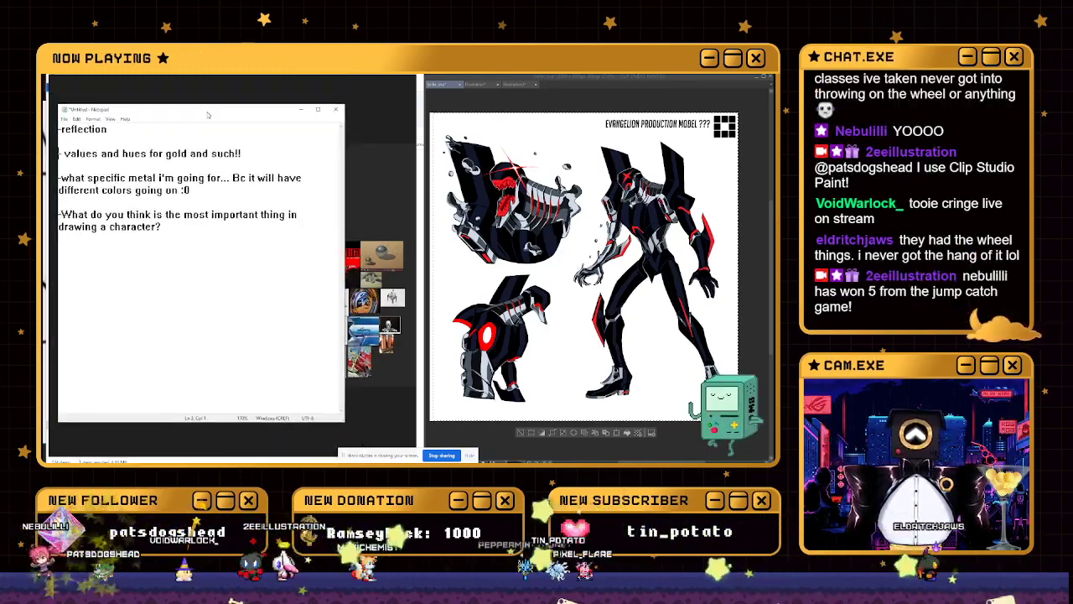
left_click(398, 200)
scroll(327, 252, "up", 2)
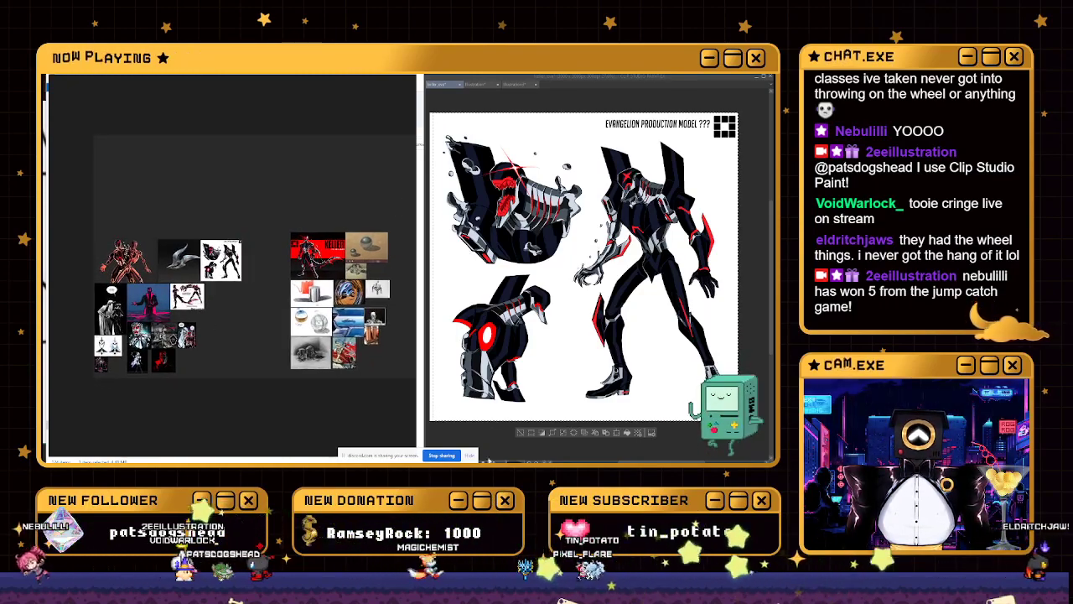
key("alt+Tab")
left_click_drag(193, 190, 66, 130)
left_click(67, 130)
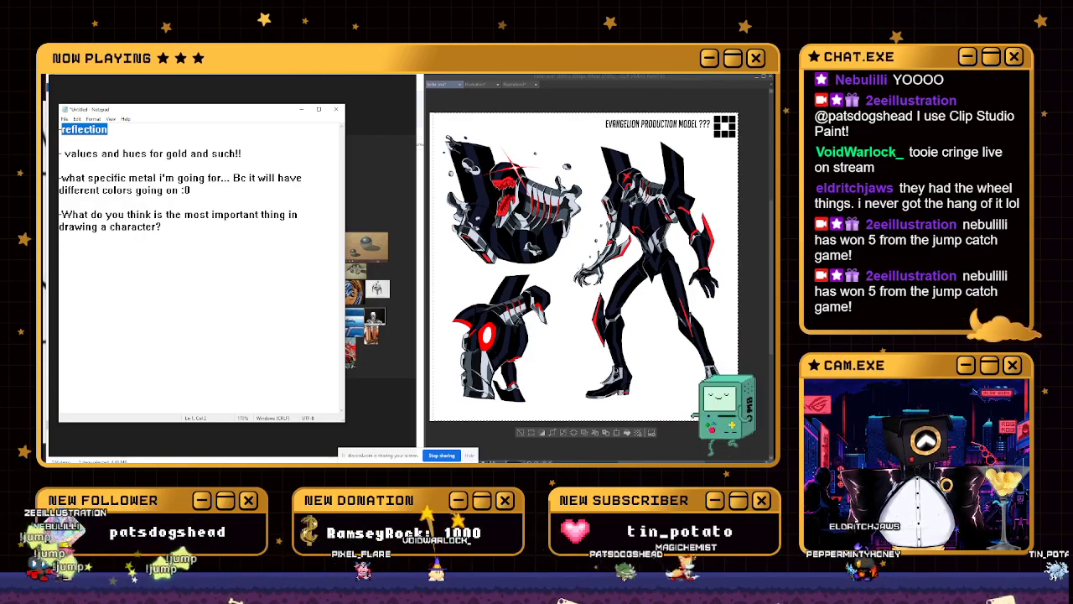
left_click(215, 267)
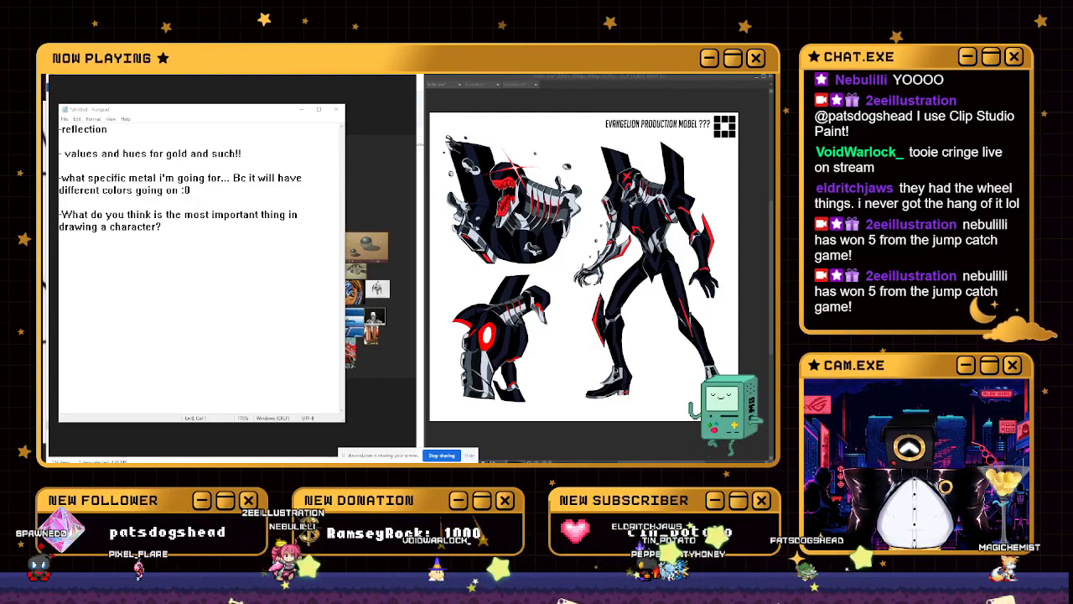
Set the drawing color to a neutral mid gray in the color settings
left_click(168, 269)
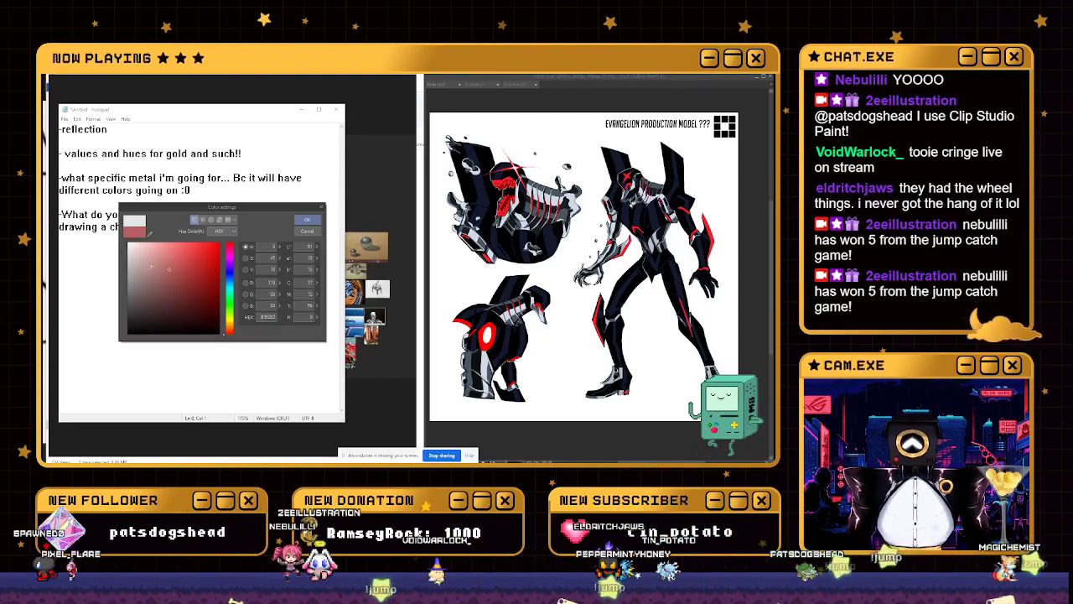
mouse_move(220, 207)
left_mouse_down()
mouse_move(290, 243)
mouse_move(205, 194)
mouse_move(209, 209)
left_mouse_up()
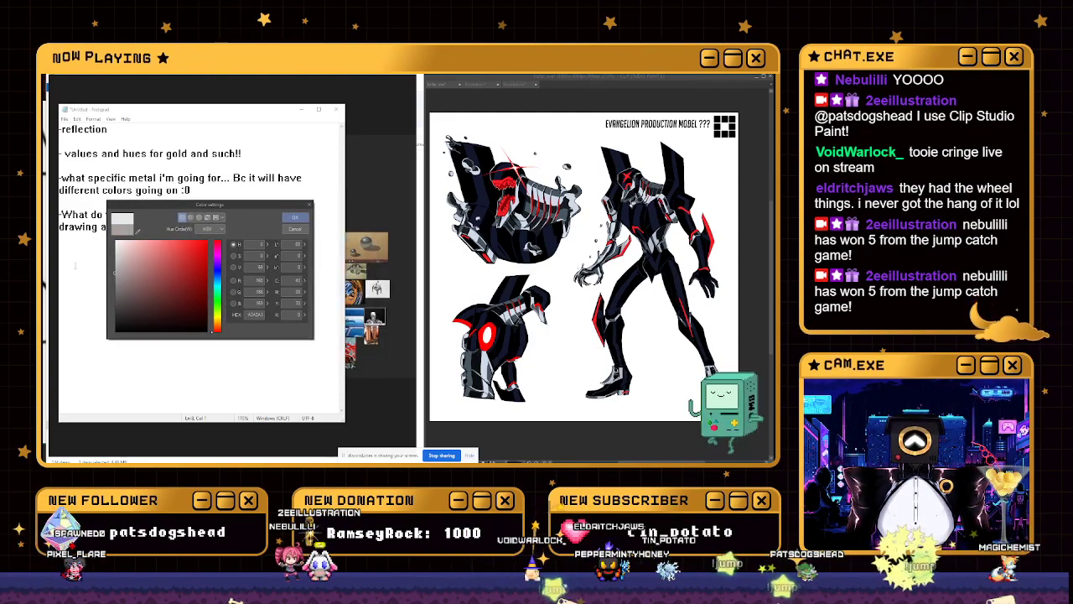
left_click(294, 217)
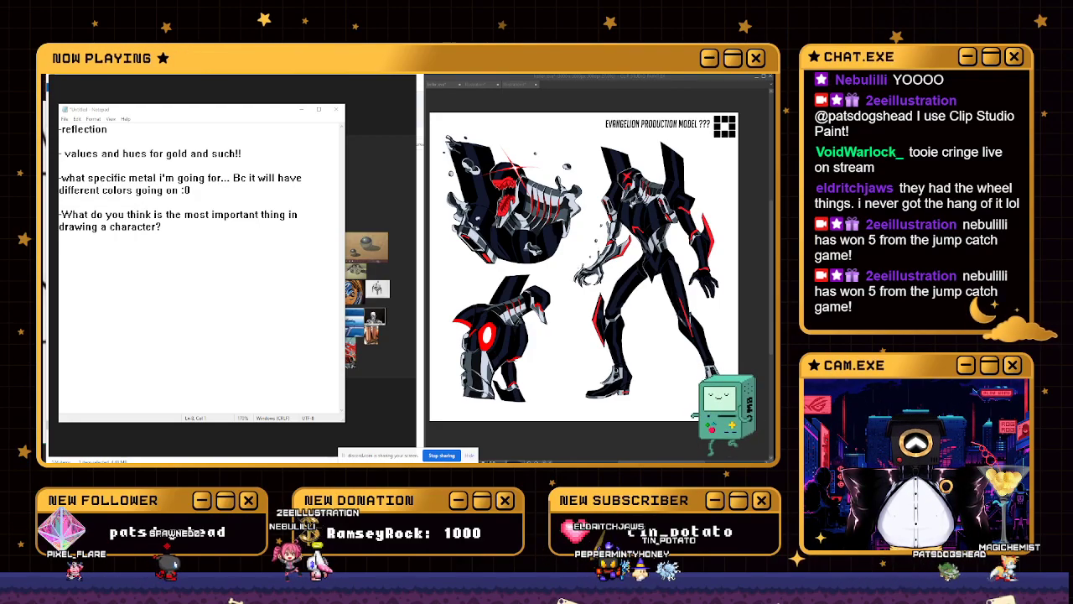
Resize the Notepad window to a shorter, wider shape over the reference board, and minimize it to uncover the references
left_click_drag(268, 107, 290, 162)
left_click_drag(388, 289, 402, 189)
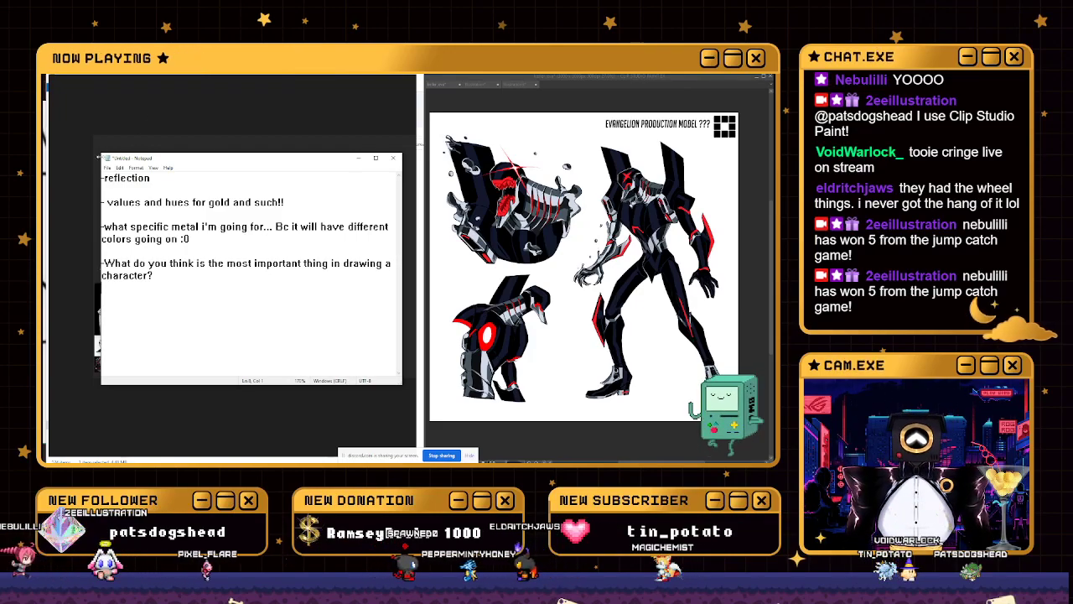
left_click_drag(101, 153, 86, 154)
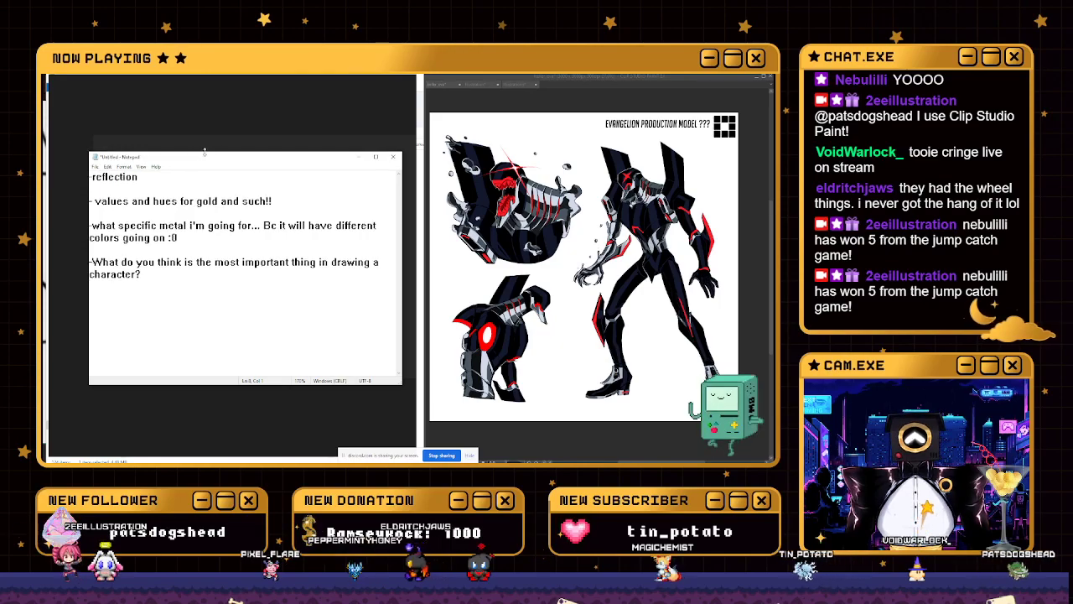
mouse_move(222, 161)
left_mouse_down()
mouse_move(209, 128)
mouse_move(248, 158)
mouse_move(226, 157)
left_mouse_up()
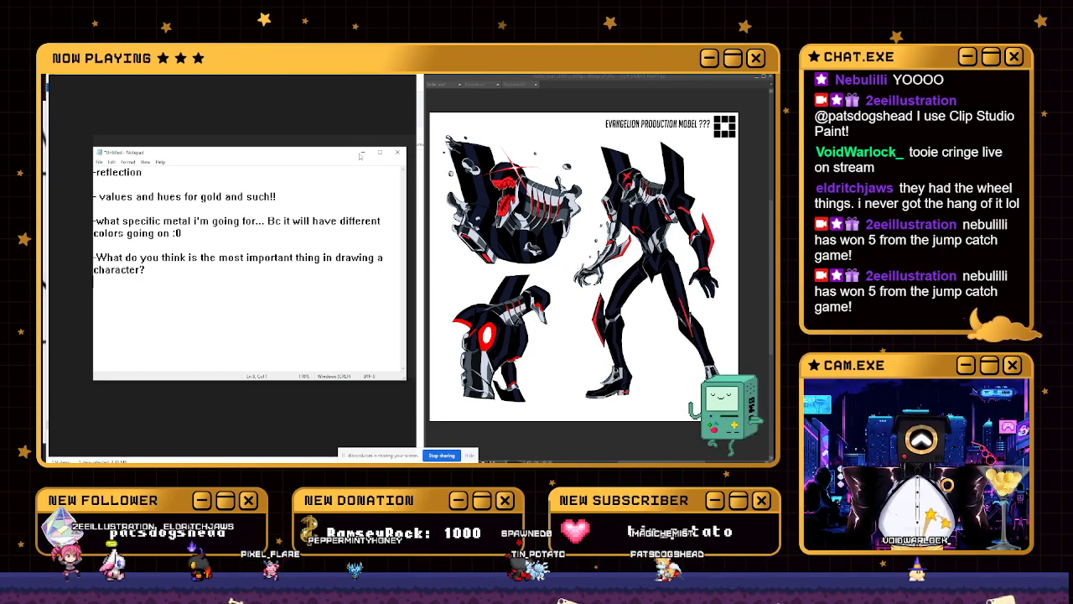
left_click(360, 156)
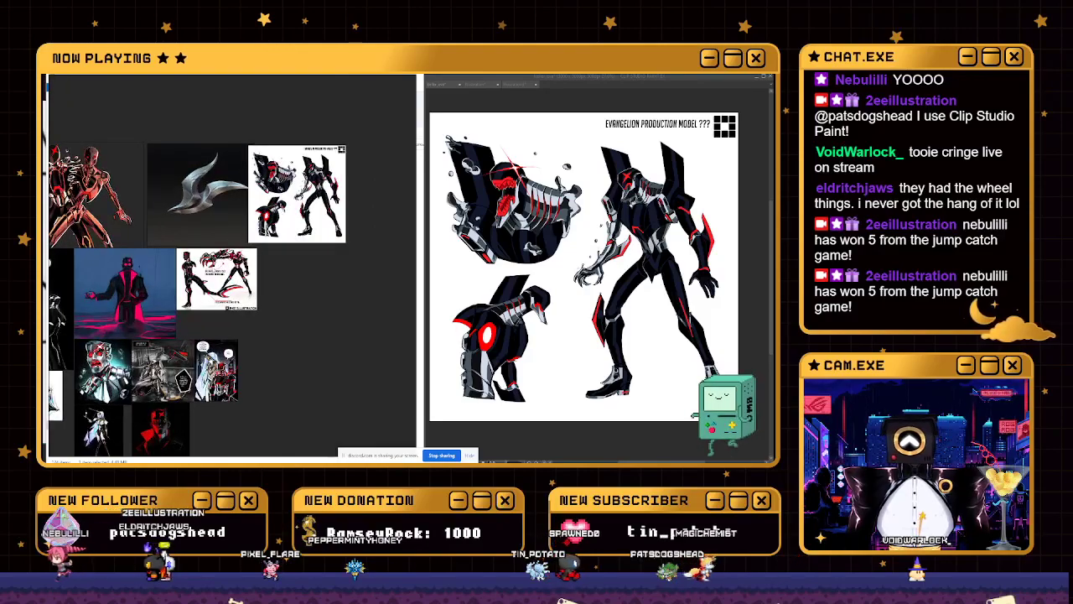
Examine the character references on the board, the Evangelion production model artwork on the canvas, and the chrome hubcap painting up close
scroll(234, 266, "up", 2)
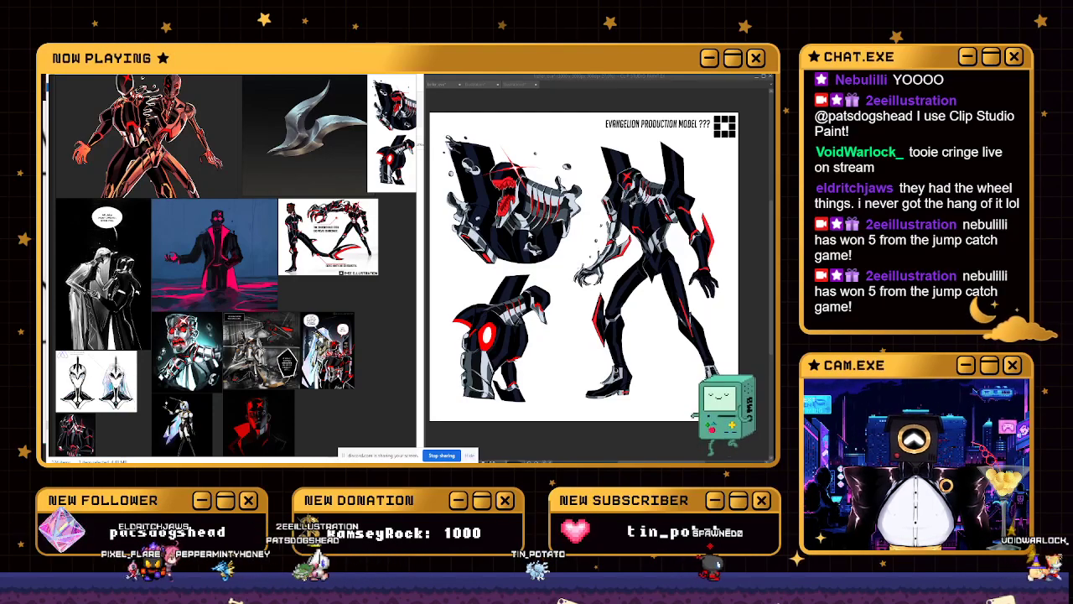
scroll(547, 220, "up", 3)
scroll(598, 272, "down", 3)
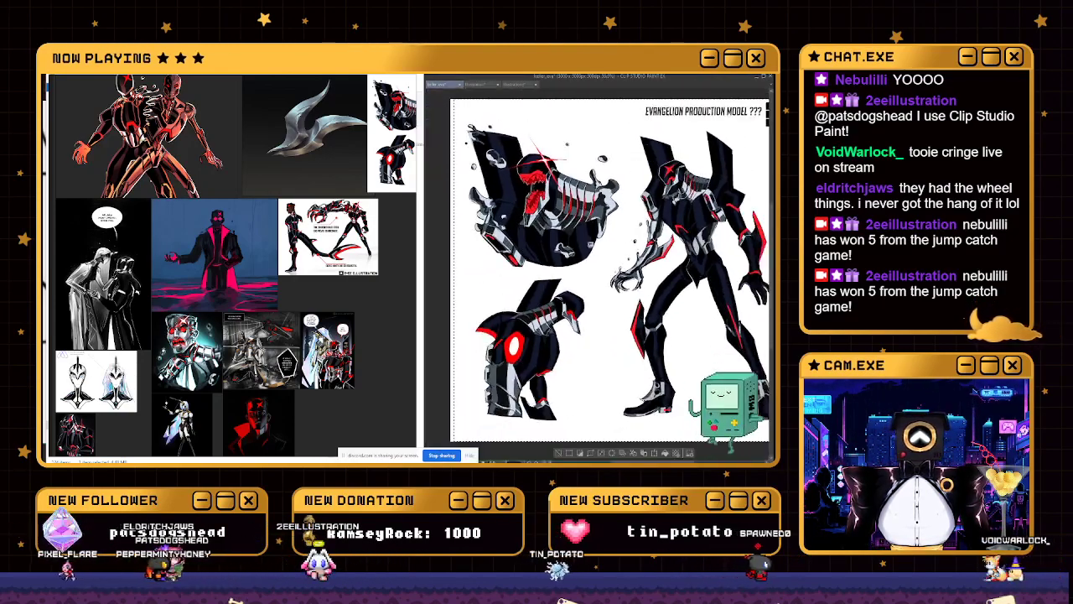
scroll(598, 272, "up", 4)
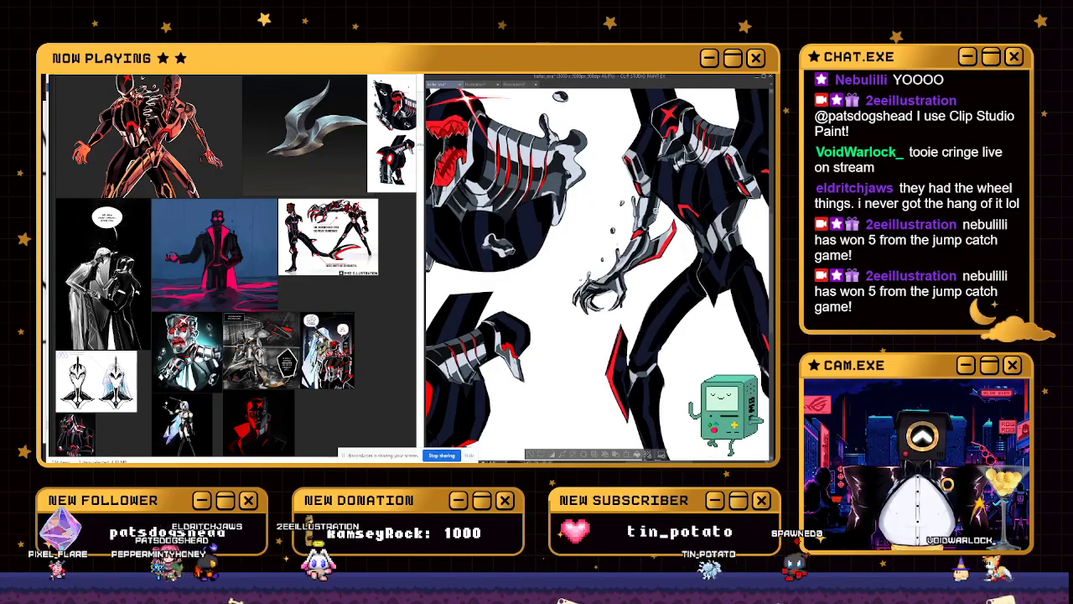
scroll(598, 268, "down", 1)
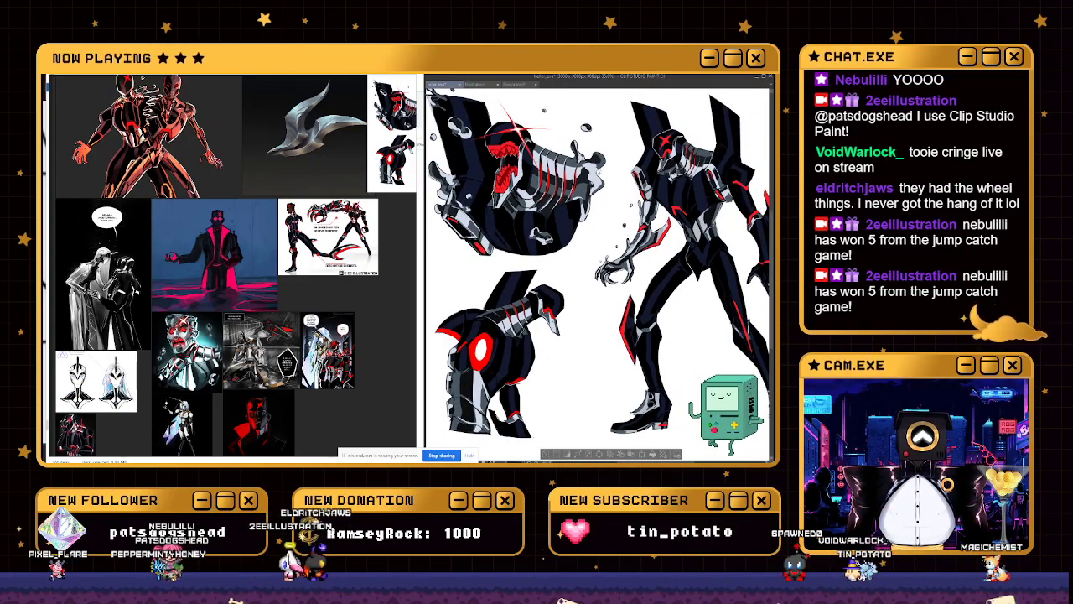
scroll(598, 268, "down", 2)
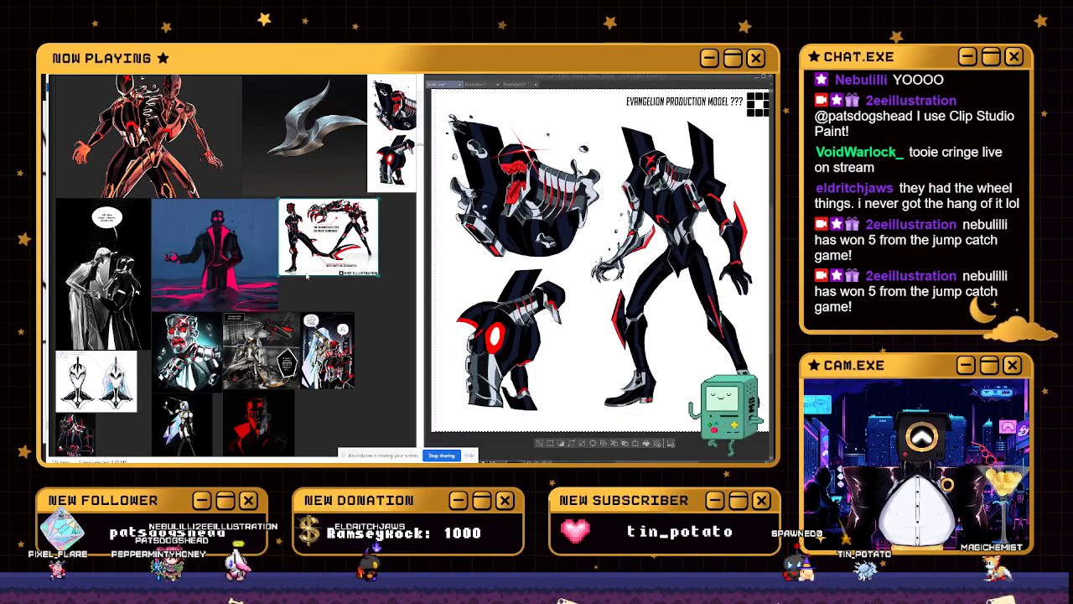
scroll(201, 310, "down", 5)
scroll(226, 276, "up", 8)
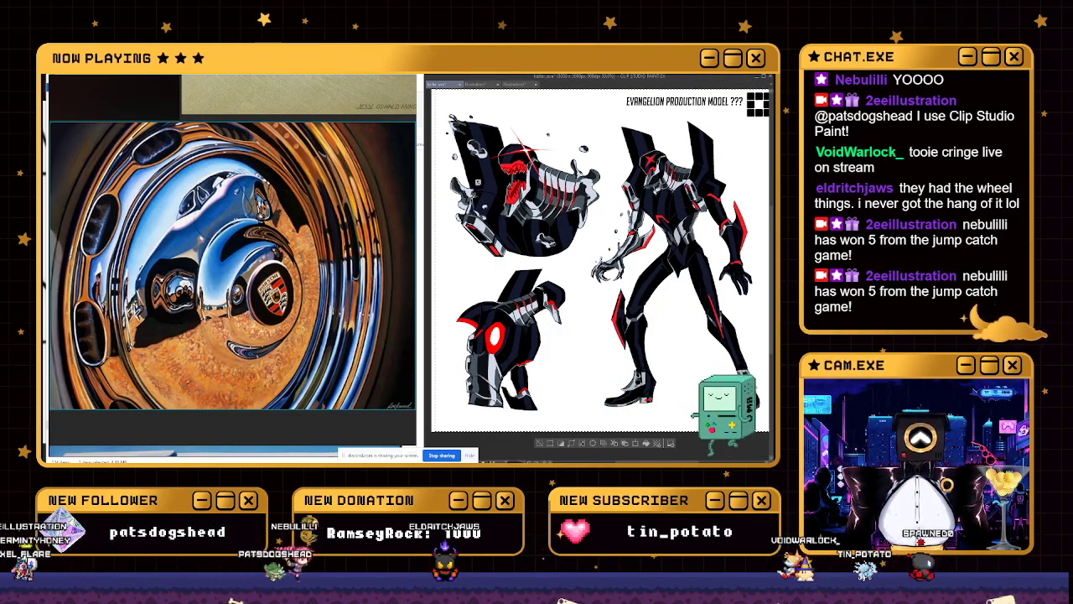
double_click(327, 323)
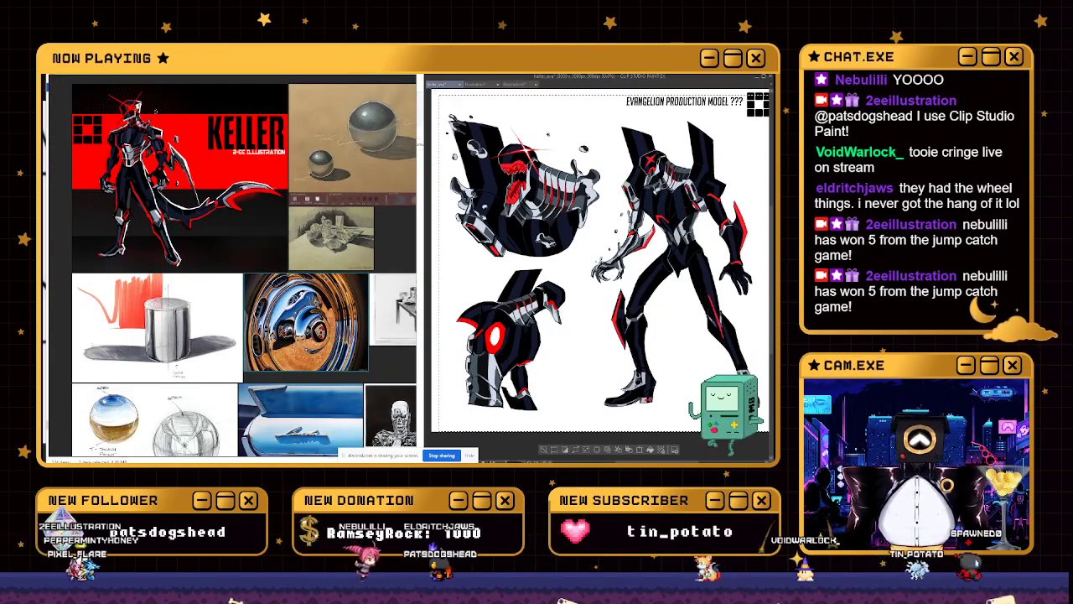
Create a new blank canvas with the preset settings and fit the whole page in view
key("ctrl+n")
key("Return")
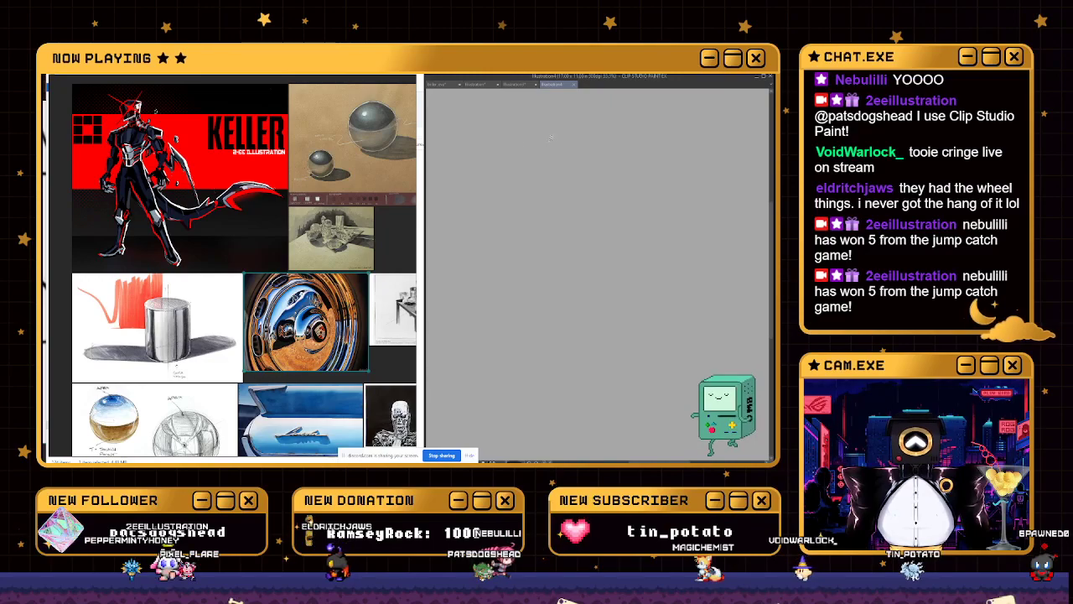
key("ctrl+0")
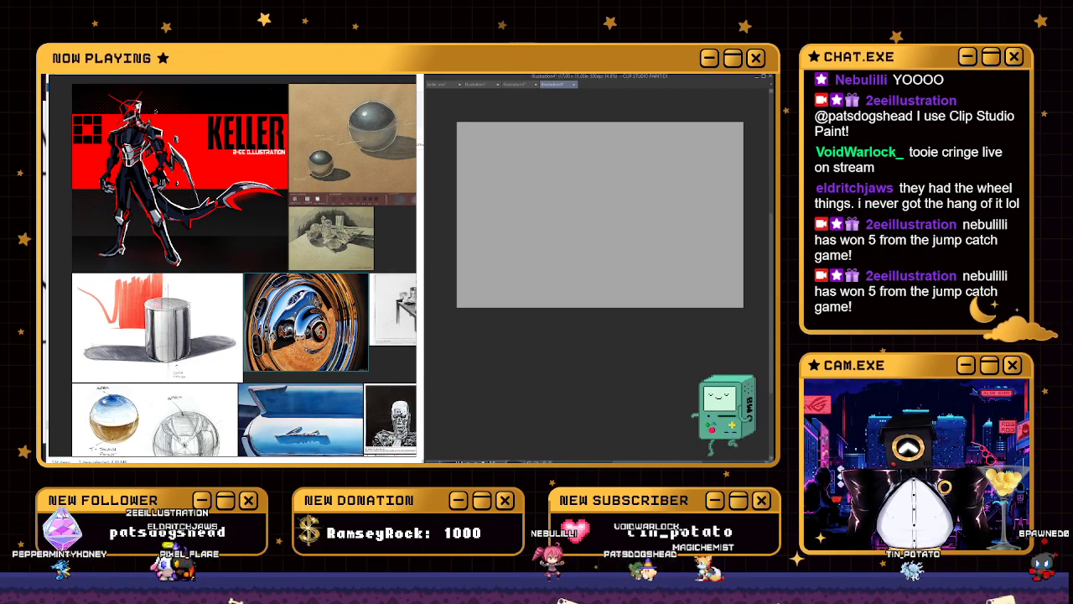
Examine the metal cylinder drawing with its core shadow note among the metal references
scroll(183, 234, "down", 5)
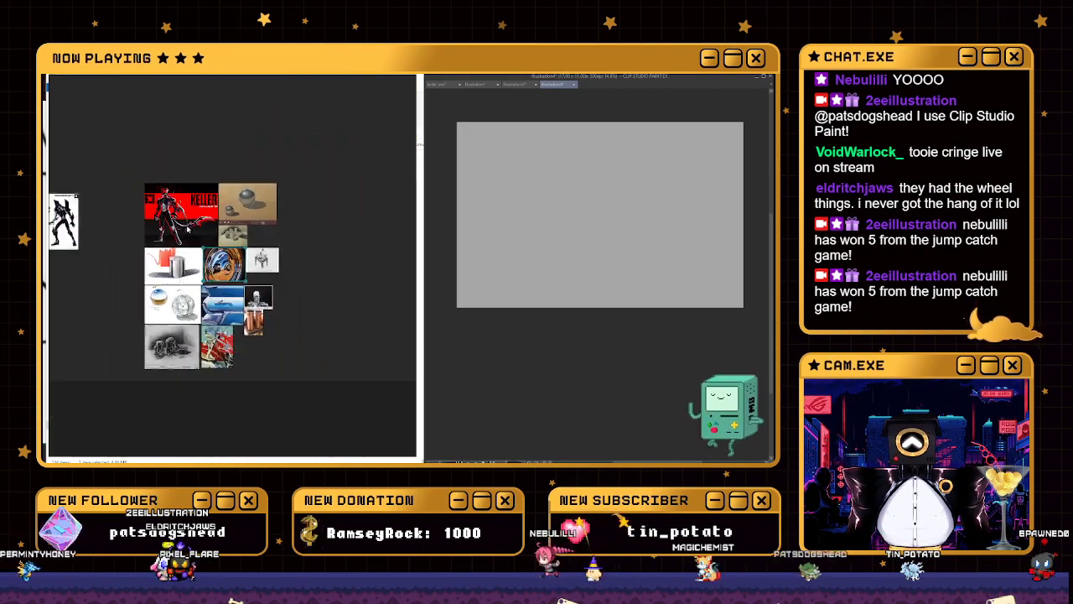
scroll(176, 272, "up", 4)
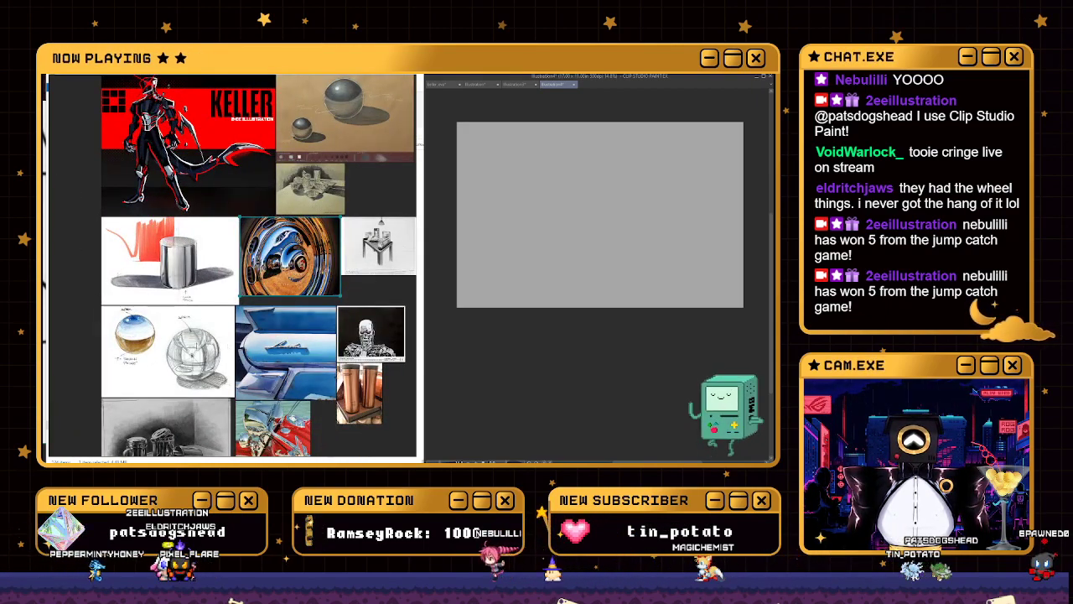
scroll(201, 279, "up", 4)
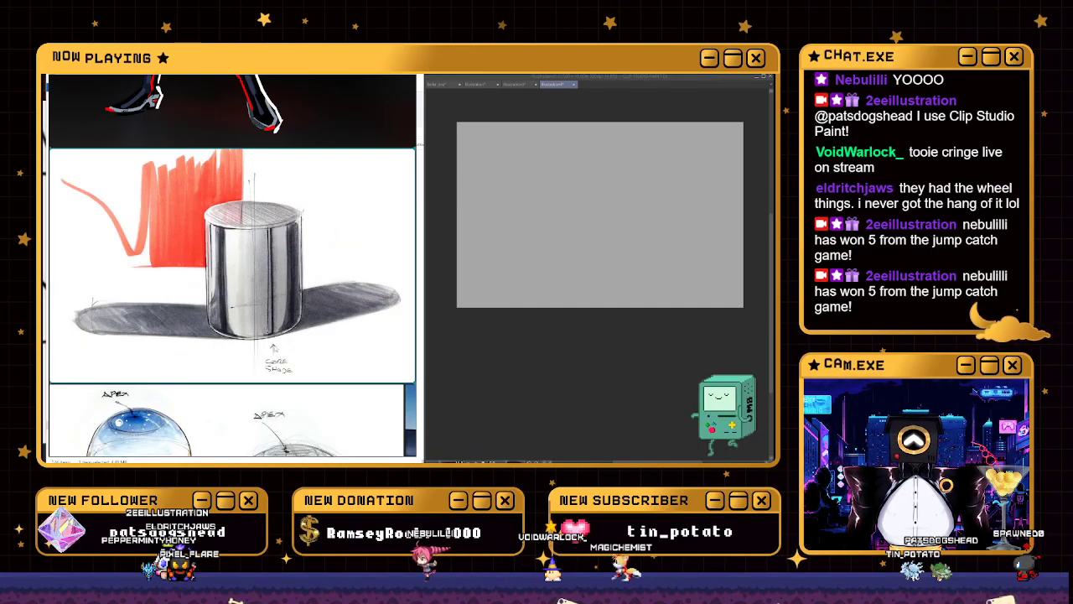
mouse_move(201, 279)
left_mouse_down()
mouse_move(201, 232)
mouse_move(225, 180)
mouse_move(206, 137)
left_mouse_up()
scroll(218, 251, "down", 3)
scroll(218, 251, "up", 2)
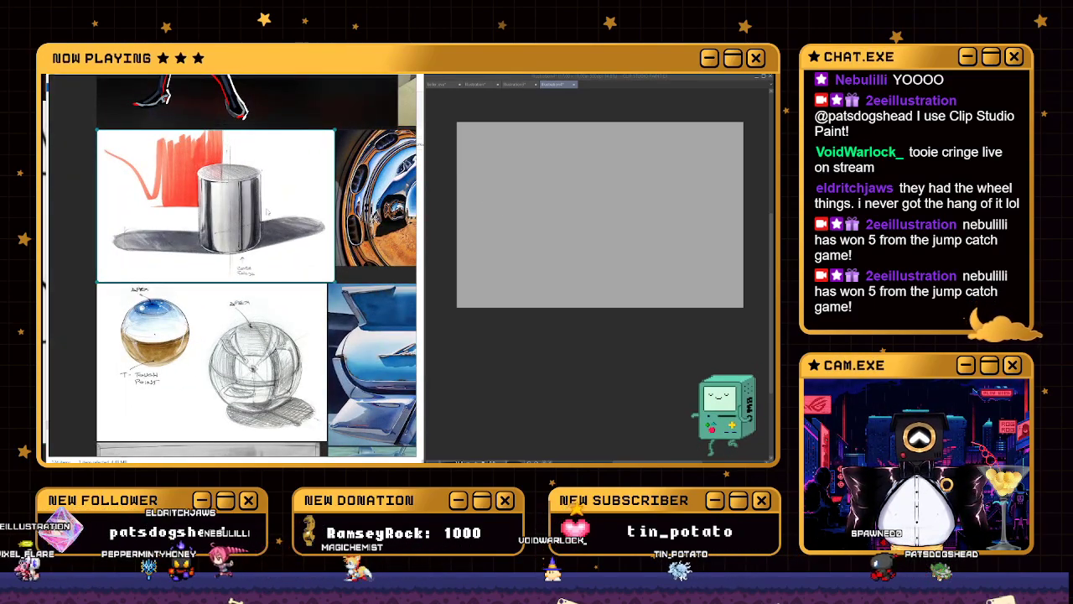
scroll(268, 212, "down", 4)
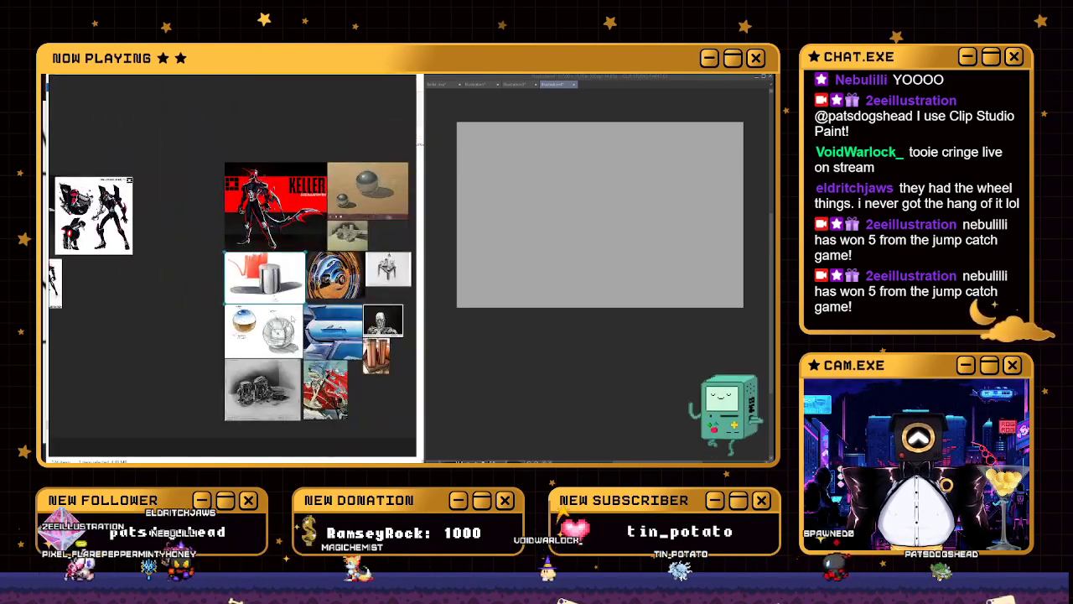
Compare the cylinder and chrome sphere sketches with the painted hubcap and the red motorcycle reference
left_click_drag(314, 310, 310, 303)
scroll(281, 302, "up", 2)
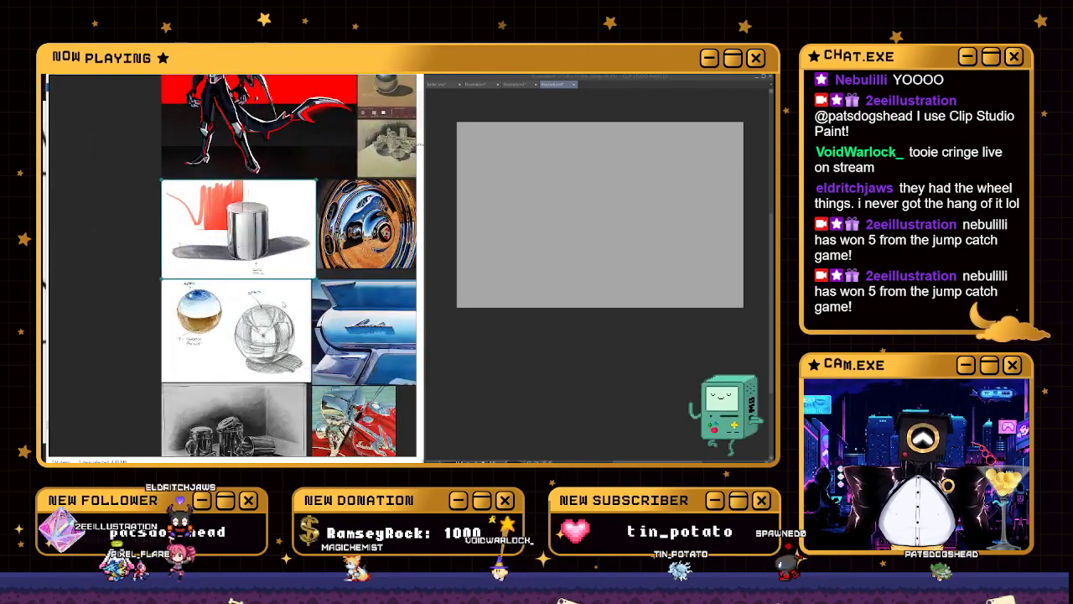
scroll(281, 303, "up", 1)
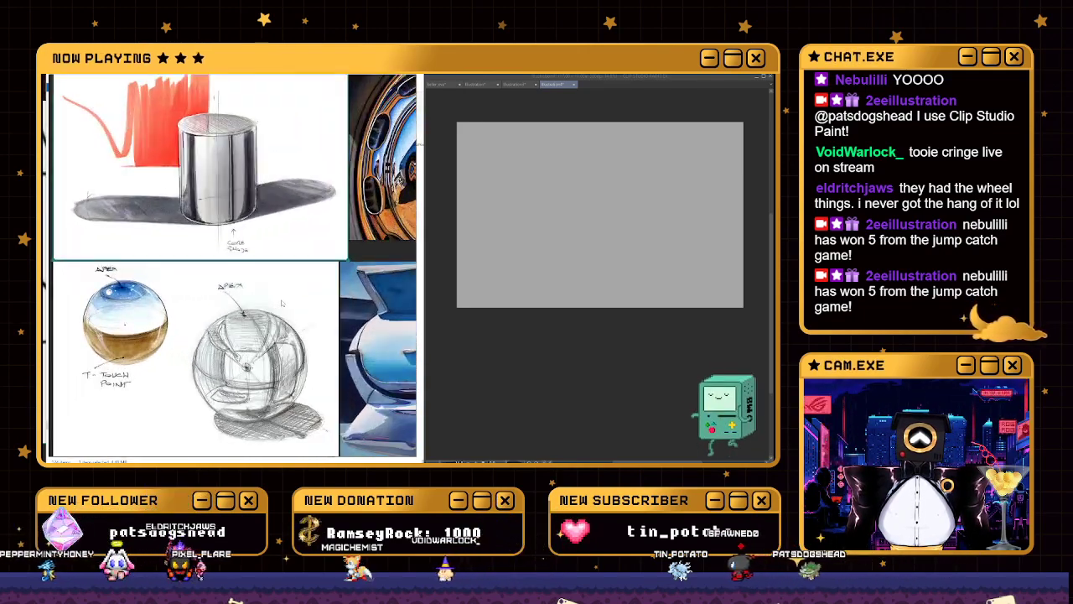
scroll(235, 222, "down", 1)
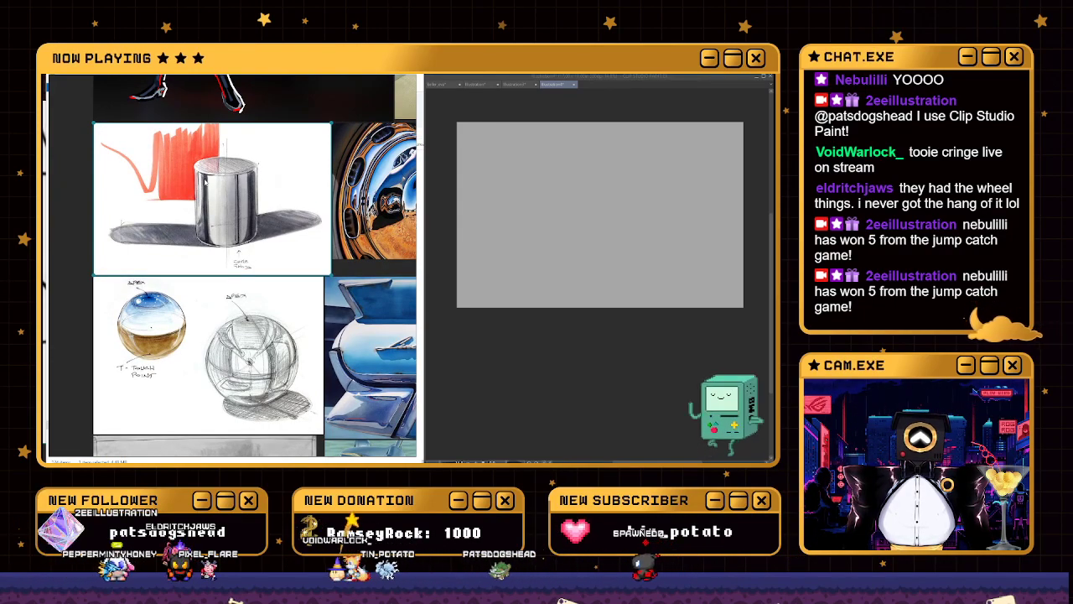
left_click_drag(404, 164, 330, 187)
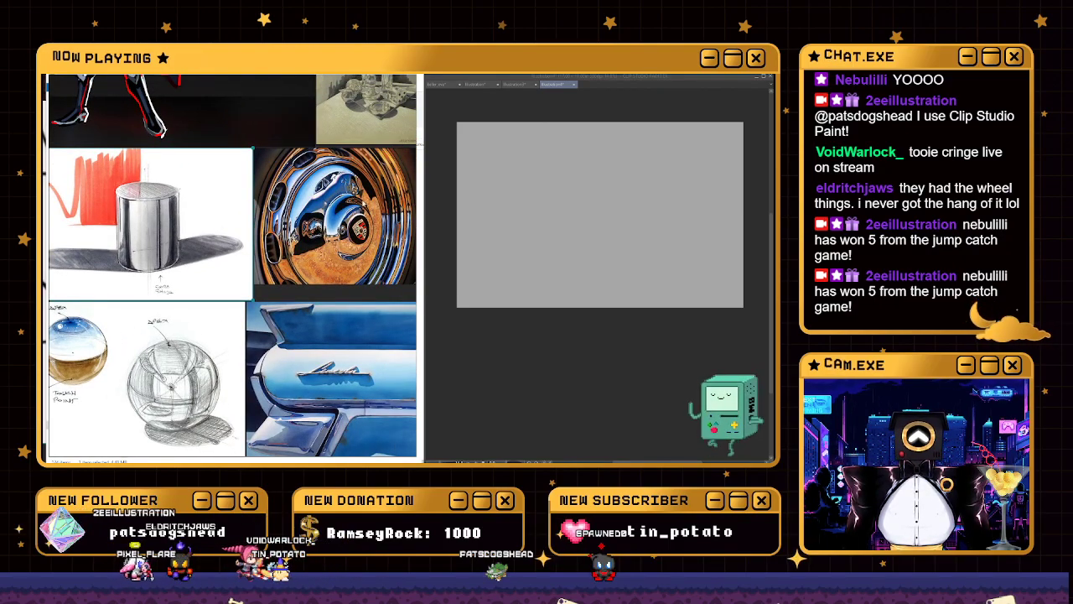
scroll(443, 337, "down", 3)
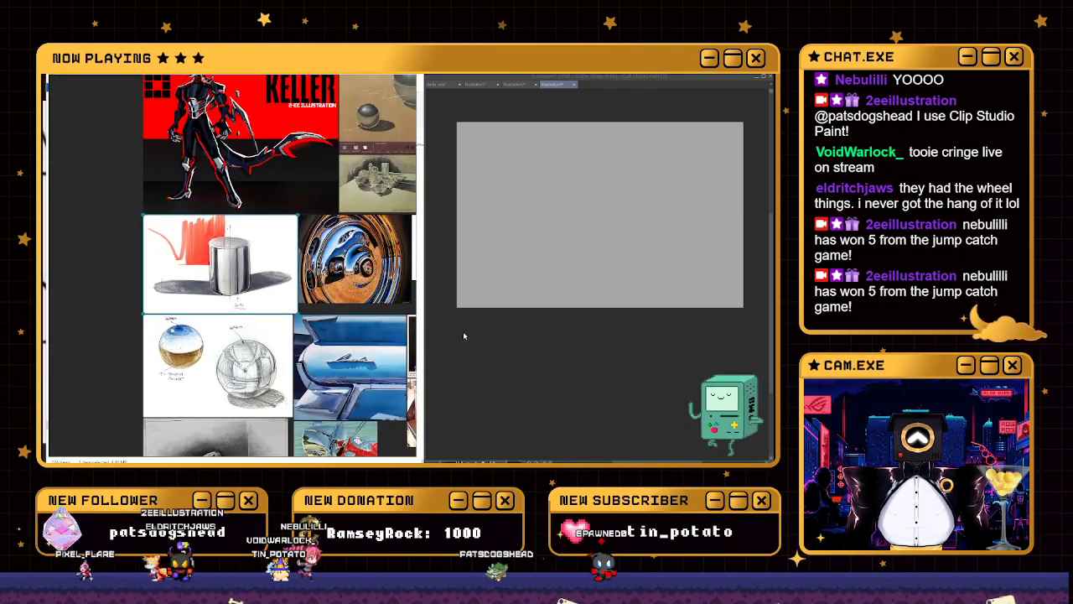
scroll(232, 265, "up", 2)
scroll(233, 265, "down", 2)
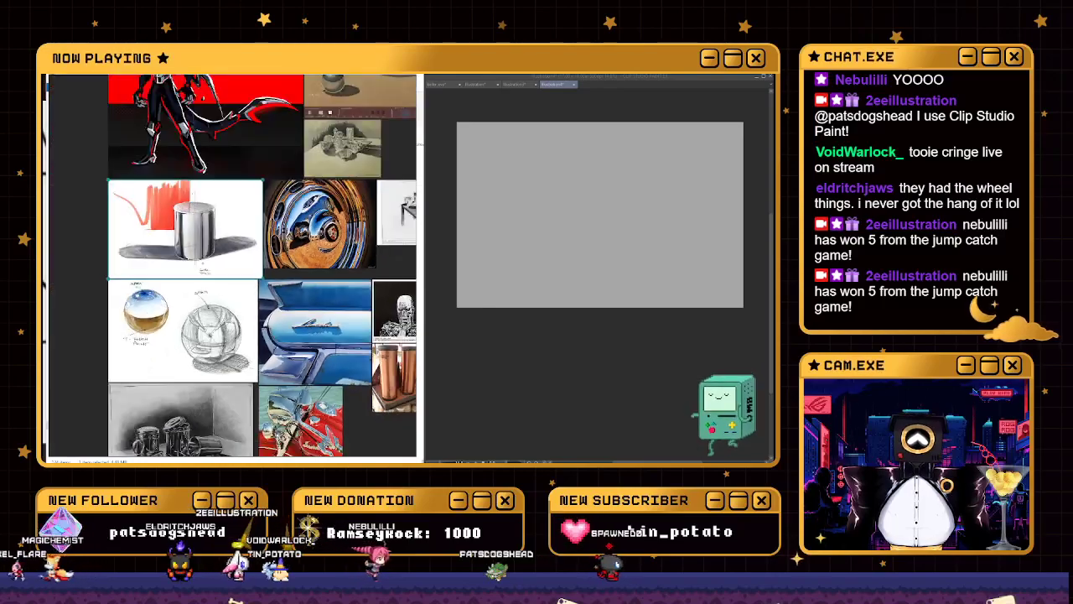
scroll(260, 382, "up", 3)
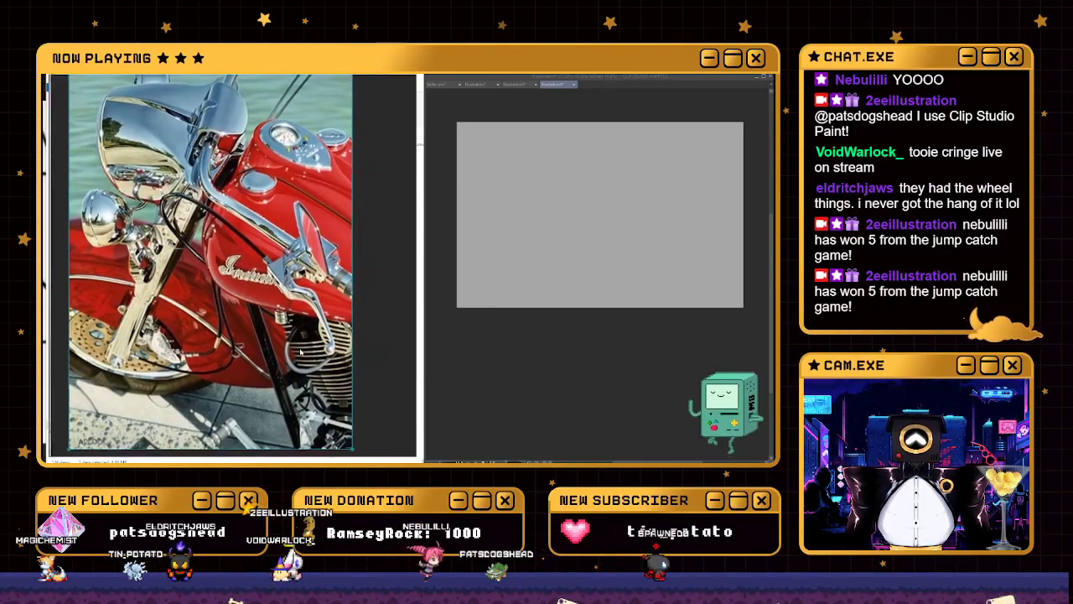
Move the hubcap image beside the red motorcycle and put the copper tumblers photo in its former place beside the cylinder drawing
scroll(260, 382, "down", 5)
left_click_drag(265, 236, 313, 374)
left_click_drag(311, 327, 285, 209)
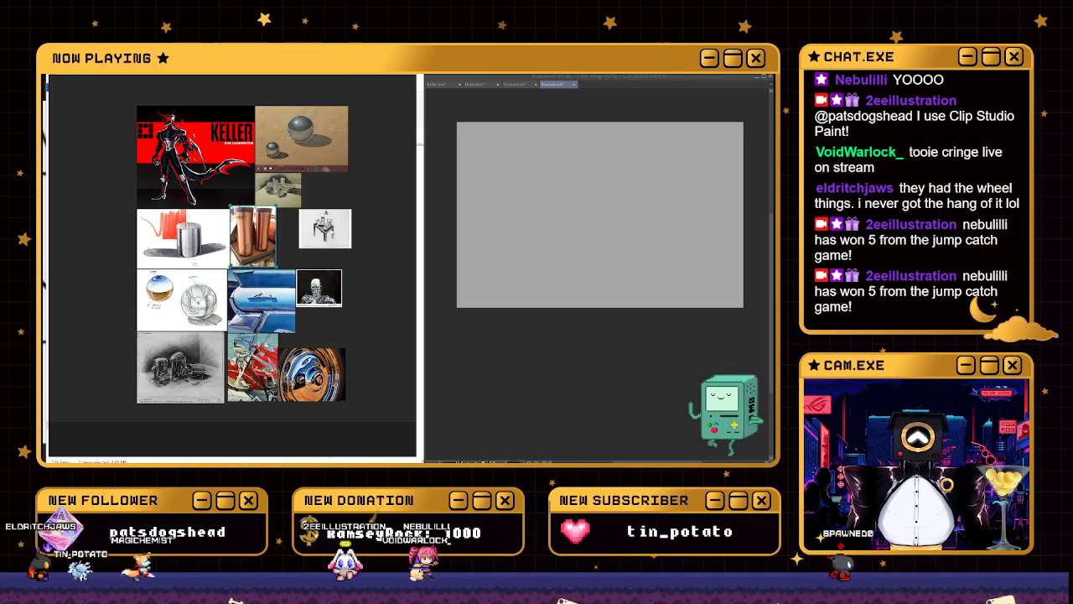
Align the top edge of the hubcap image with the top of the motorcycle image next to it
double_click(289, 382)
double_click(266, 312)
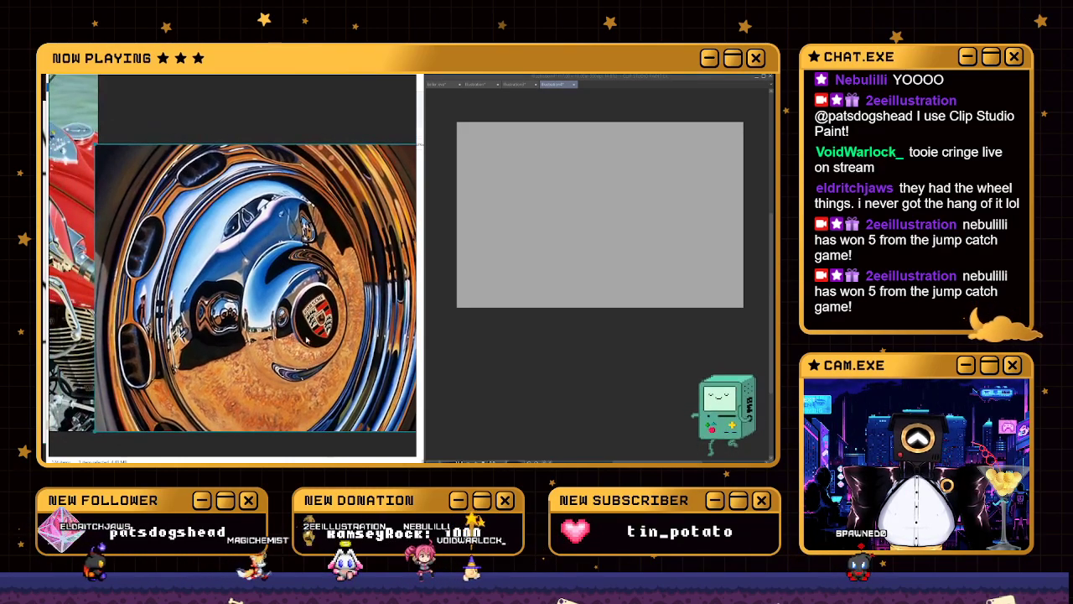
scroll(264, 361, "up", 2)
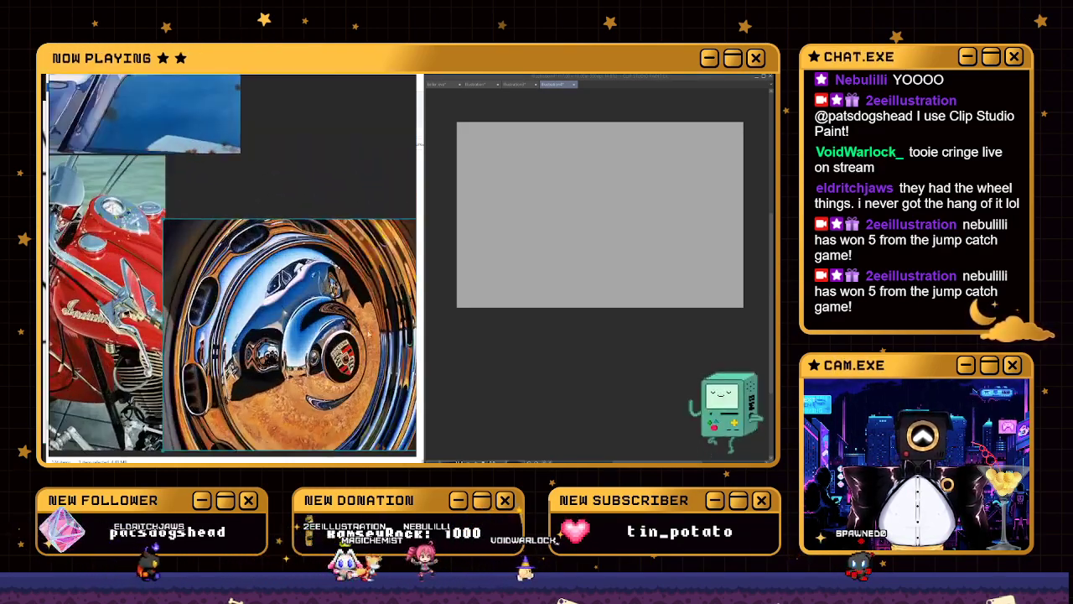
scroll(321, 309, "down", 1)
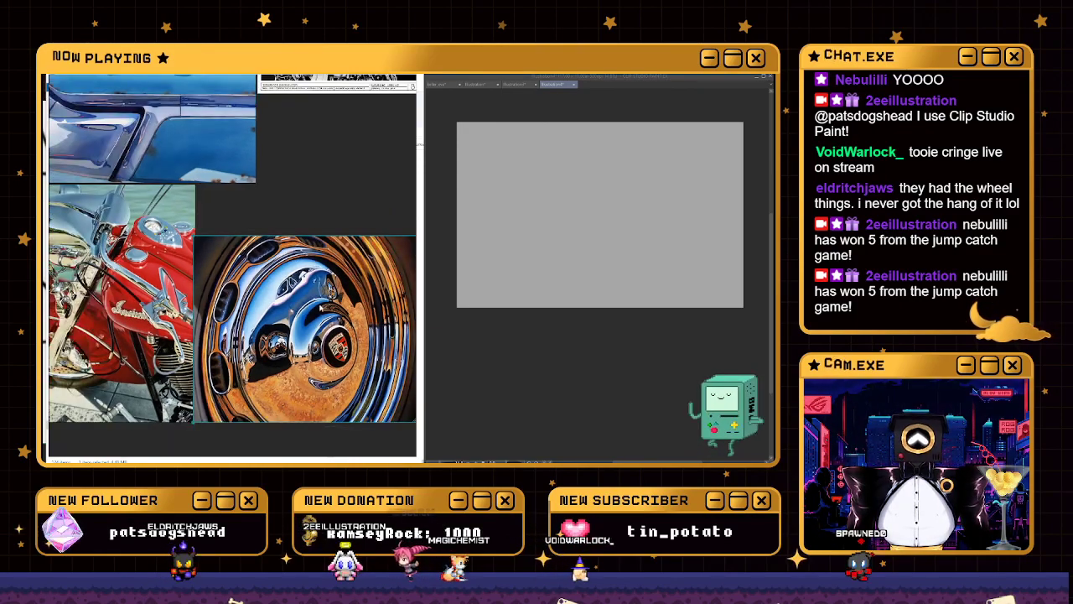
left_click_drag(275, 311, 275, 259)
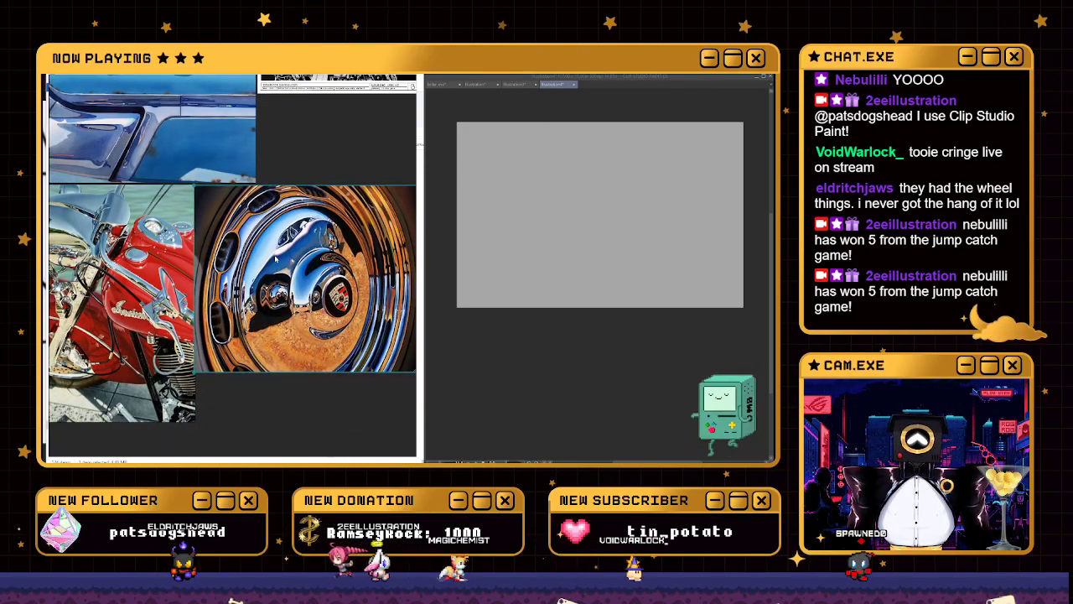
Examine the reflections on the hubcap and the blue Lincoln car panel, comparing them with the surrounding metal references
scroll(275, 257, "up", 1)
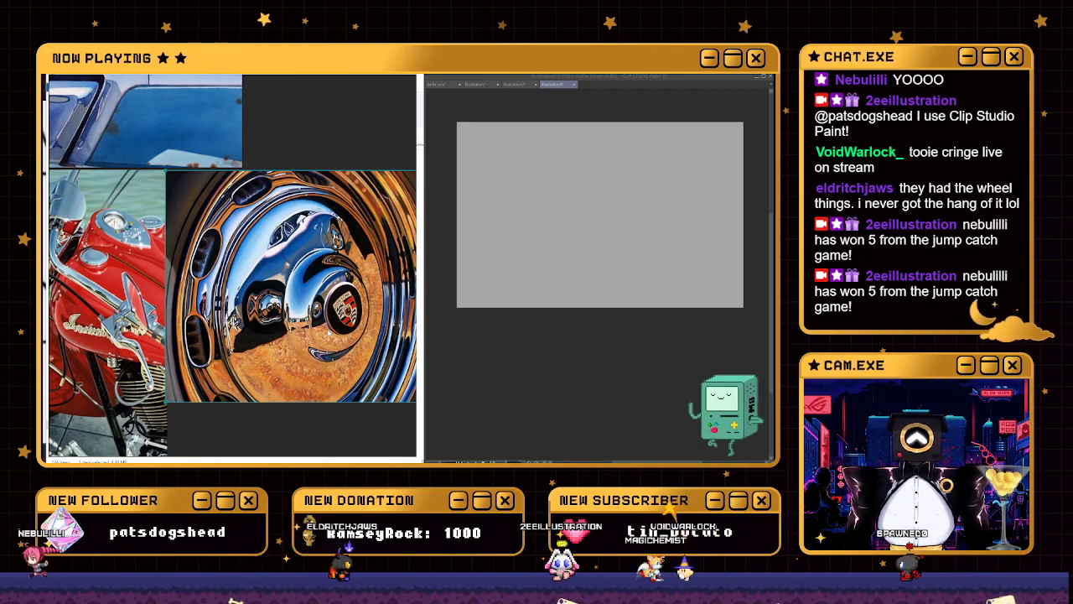
left_click_drag(101, 88, 289, 280)
double_click(282, 233)
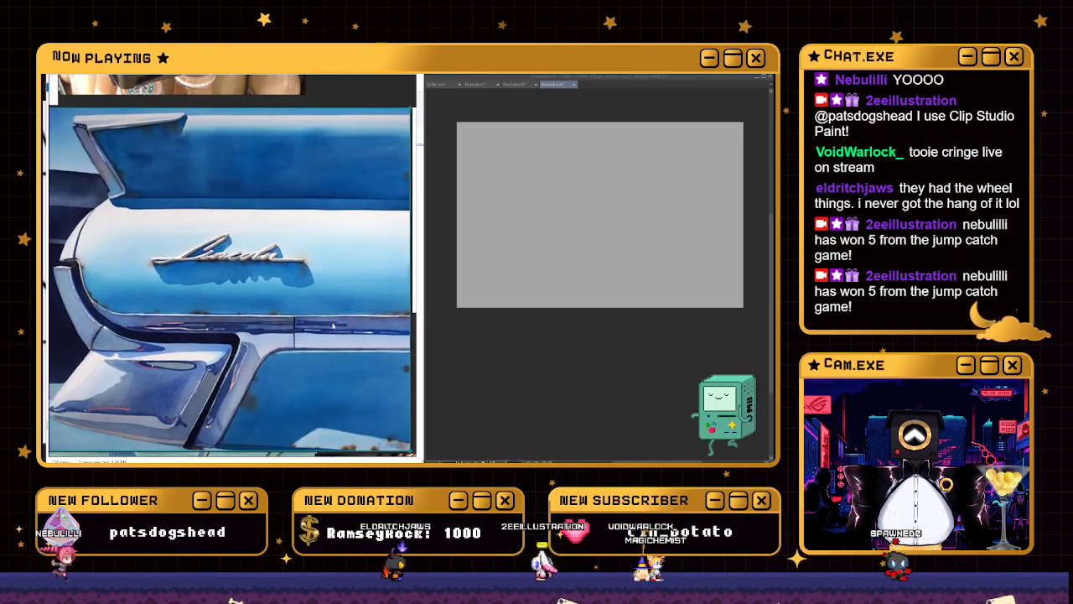
scroll(282, 232, "down", 2)
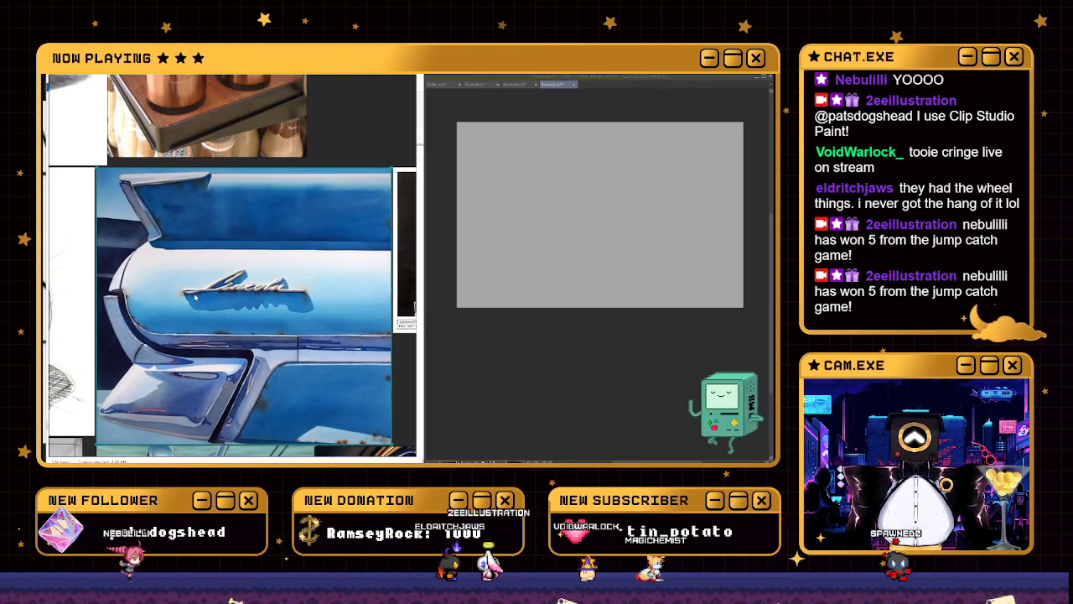
scroll(298, 304, "up", 3)
scroll(238, 302, "down", 3)
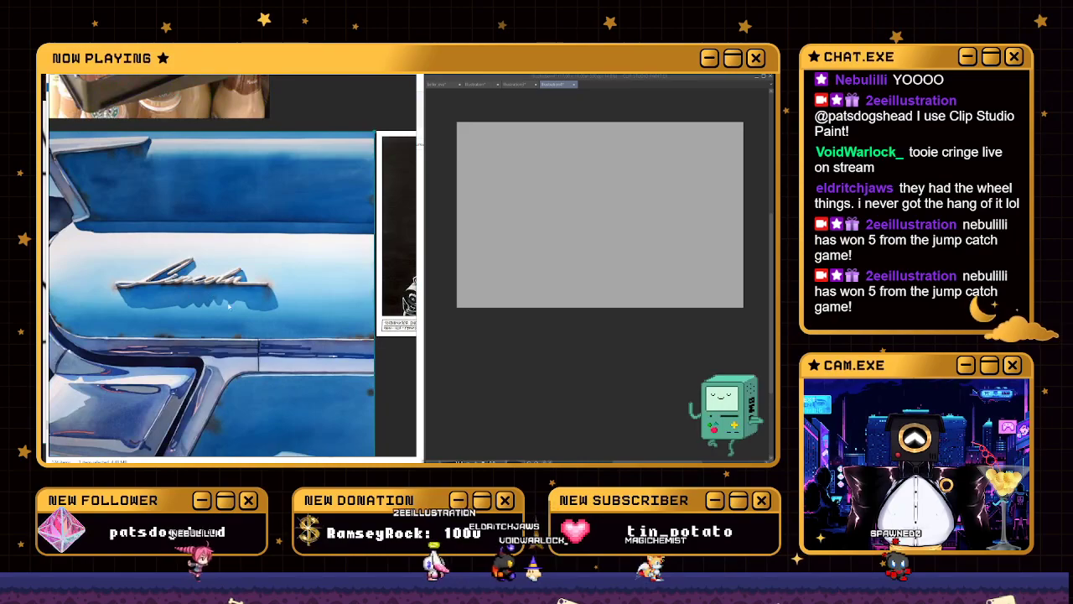
scroll(237, 302, "down", 3)
scroll(204, 295, "up", 3)
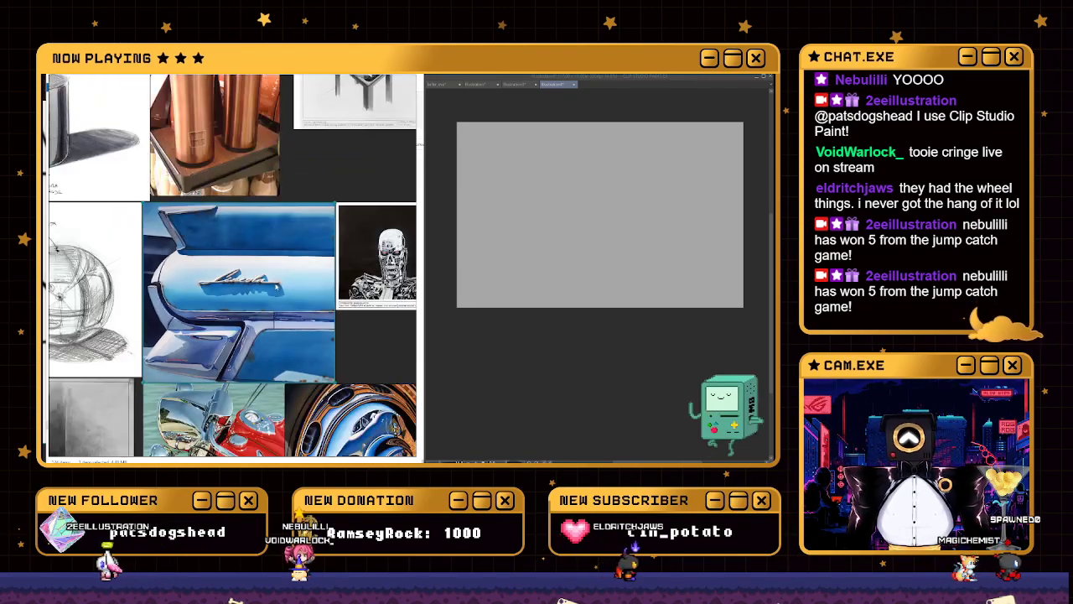
scroll(280, 298, "down", 1)
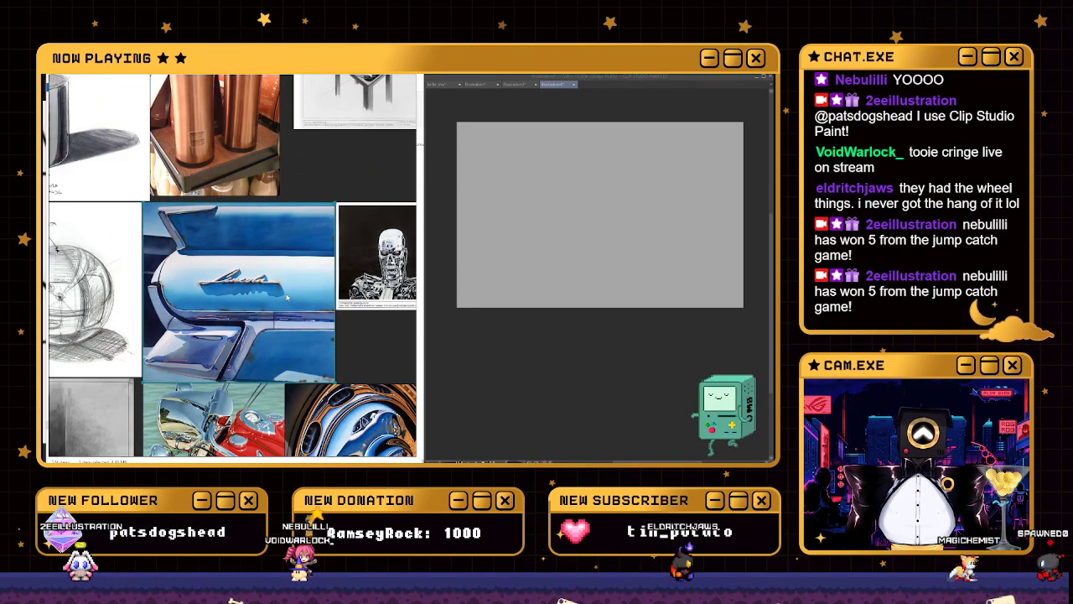
scroll(286, 297, "down", 1)
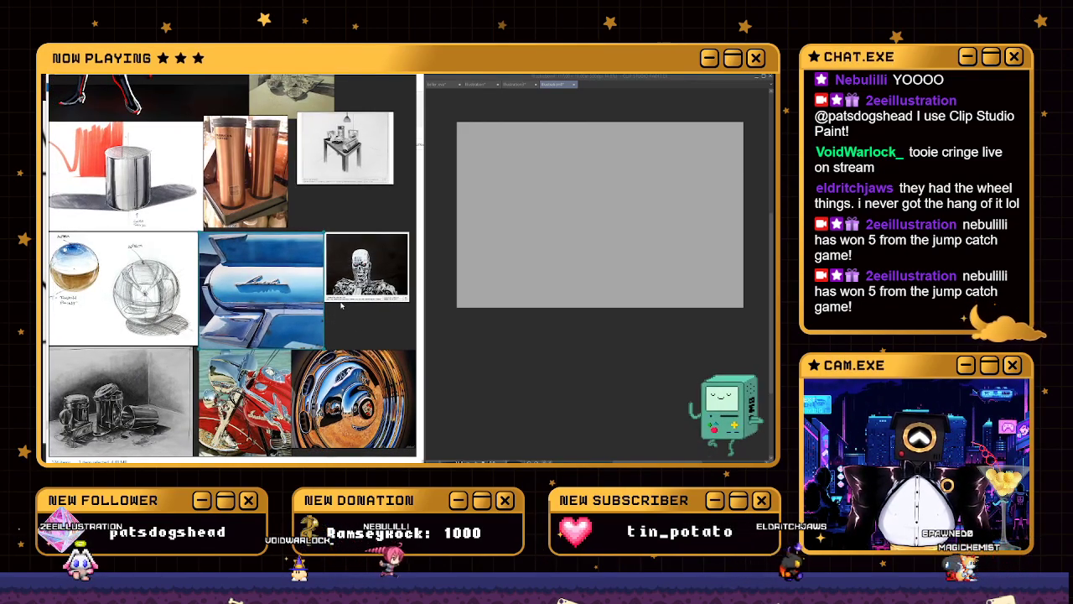
Switch to the canvas with the two hatted full-body figure sketches and enlarge the Terminator endoskeleton reference on the board
left_click(519, 84)
left_click(482, 83)
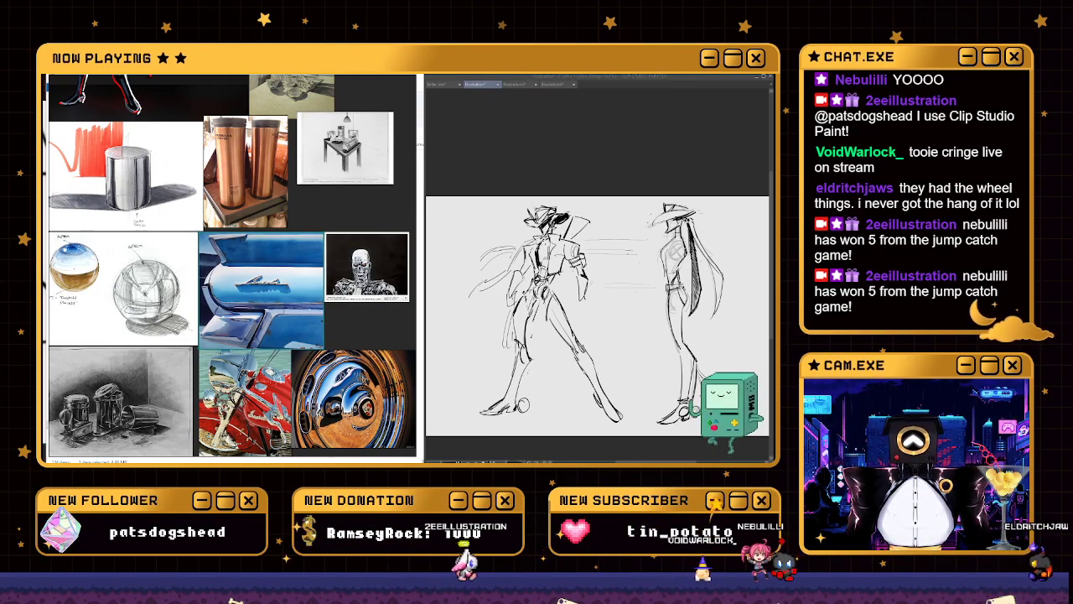
double_click(381, 271)
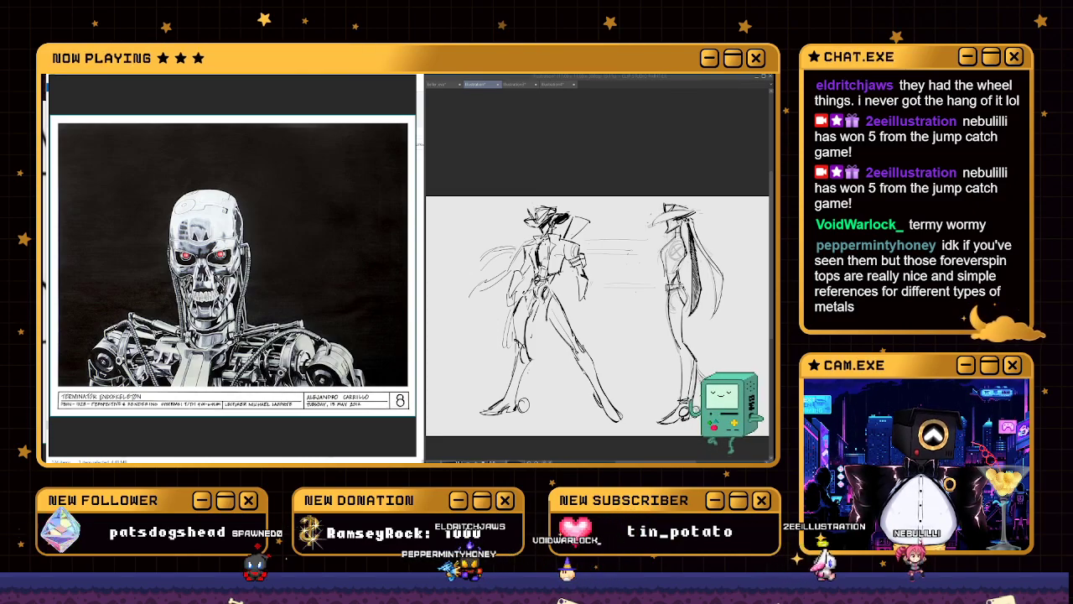
Bring the browser with the foreverspin tops image results over the reference board and look through the spinning top photos
left_click_drag(424, 202, 250, 95)
scroll(313, 334, "down", 3)
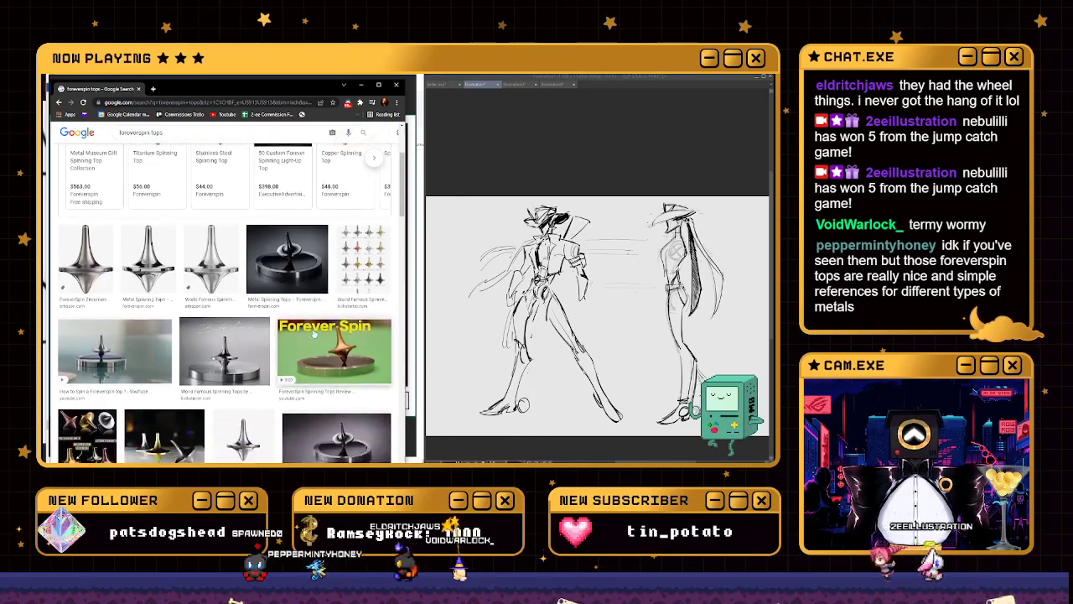
scroll(313, 334, "down", 2)
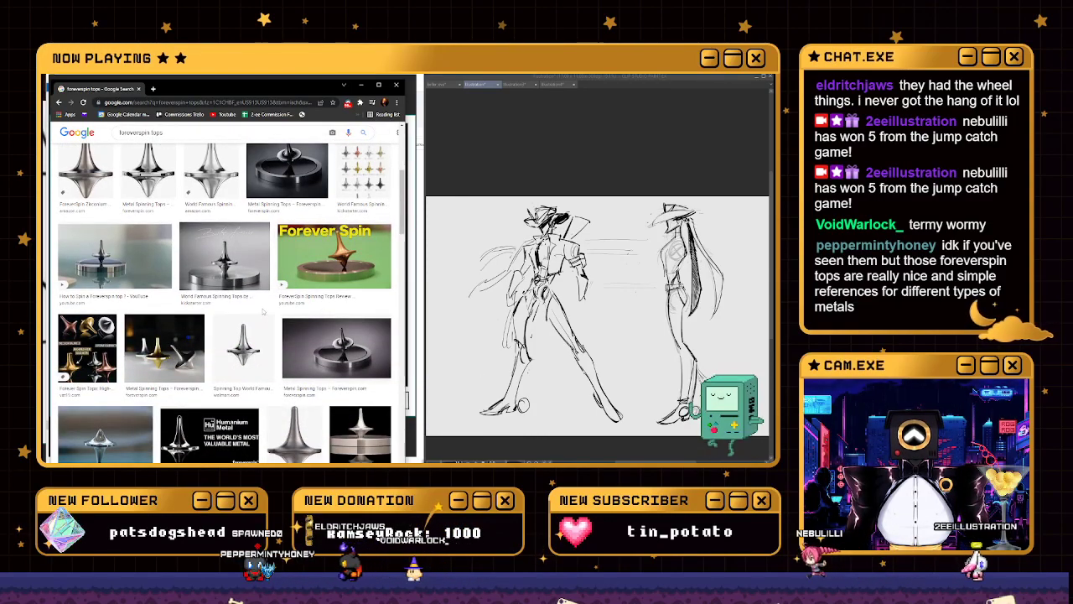
scroll(158, 294, "down", 2)
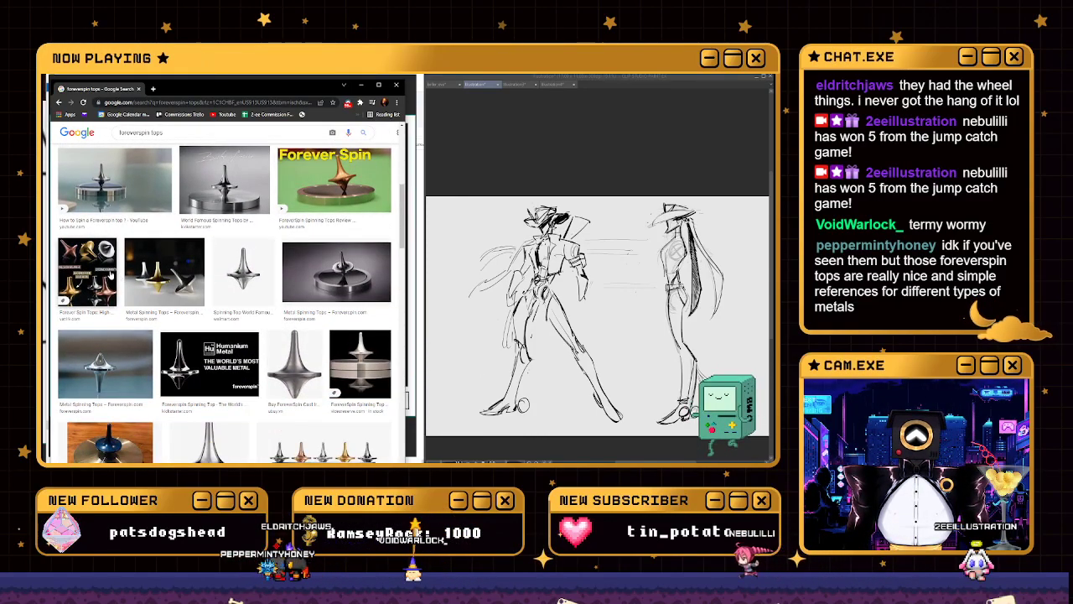
scroll(224, 302, "down", 3)
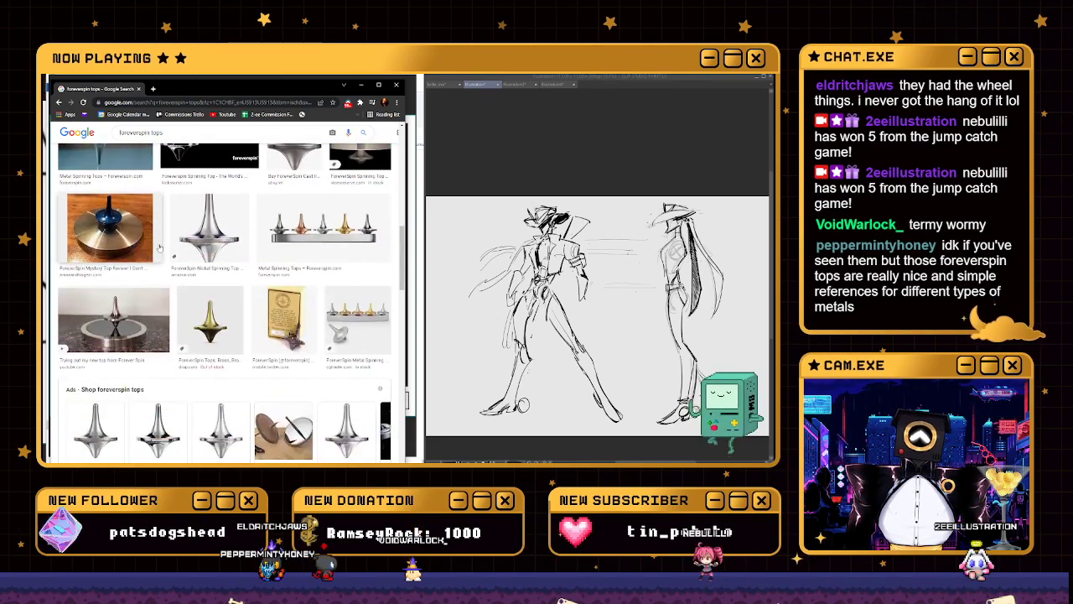
scroll(223, 302, "down", 2)
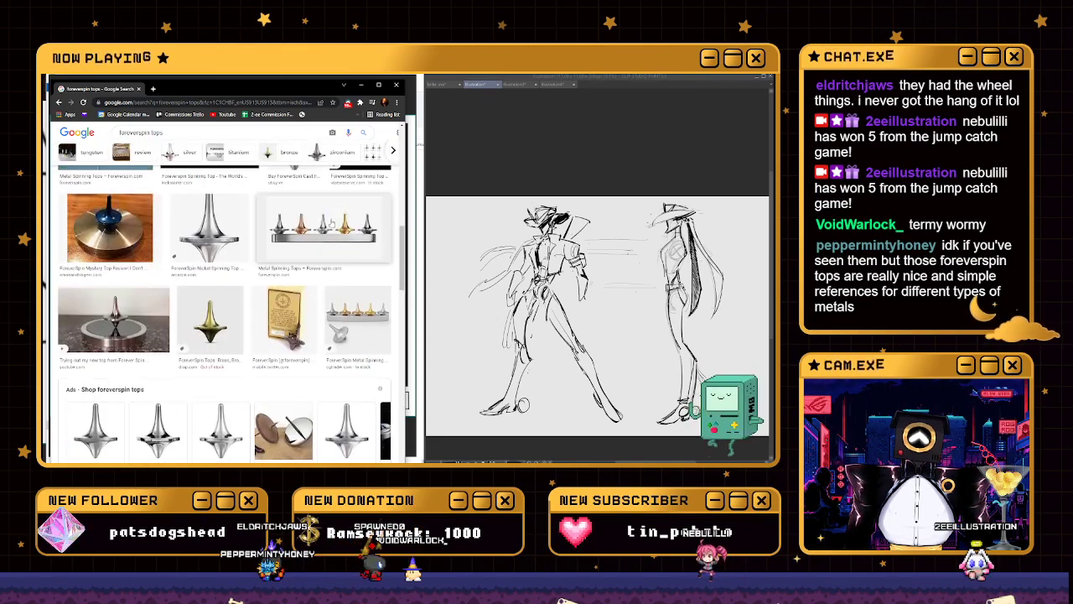
Open the foreverspin.com source page of the photo with five tops on a stand and look through its product photos
left_click(285, 234)
left_click(276, 232)
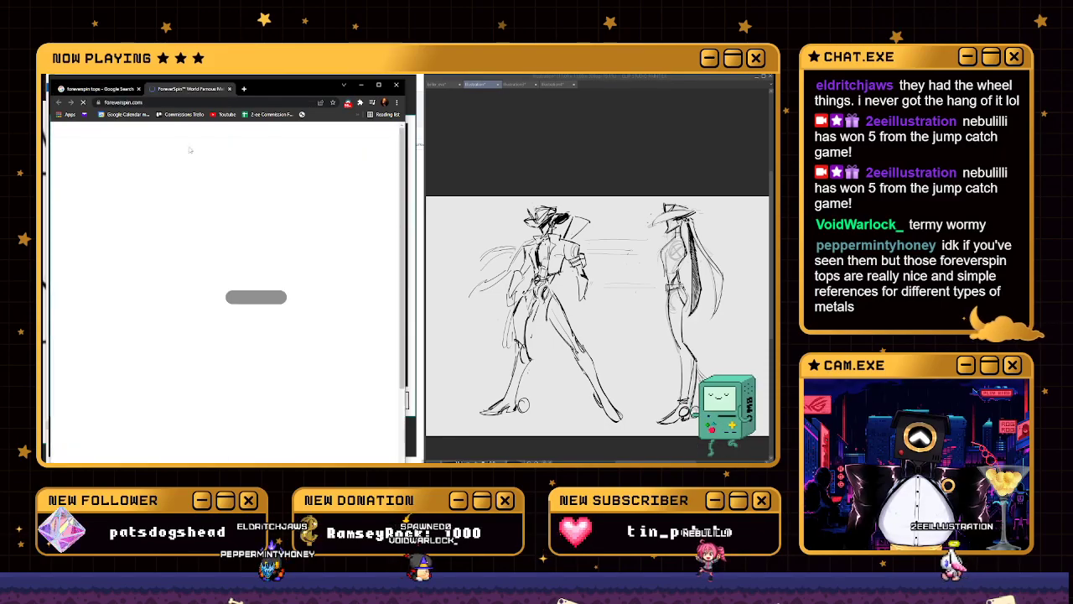
scroll(277, 289, "down", 5)
scroll(276, 288, "down", 15)
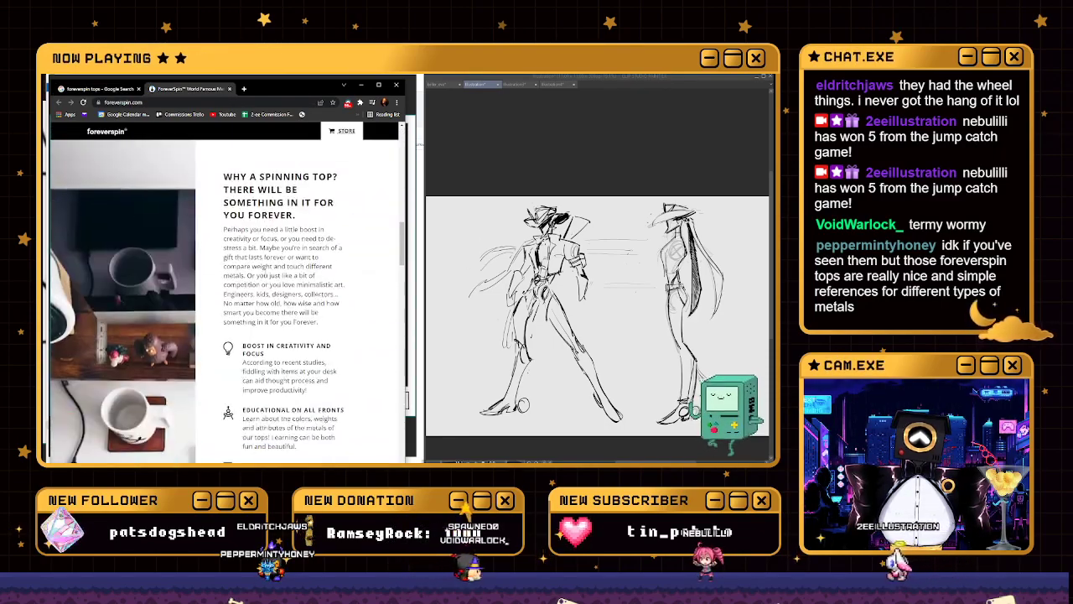
scroll(264, 277, "down", 10)
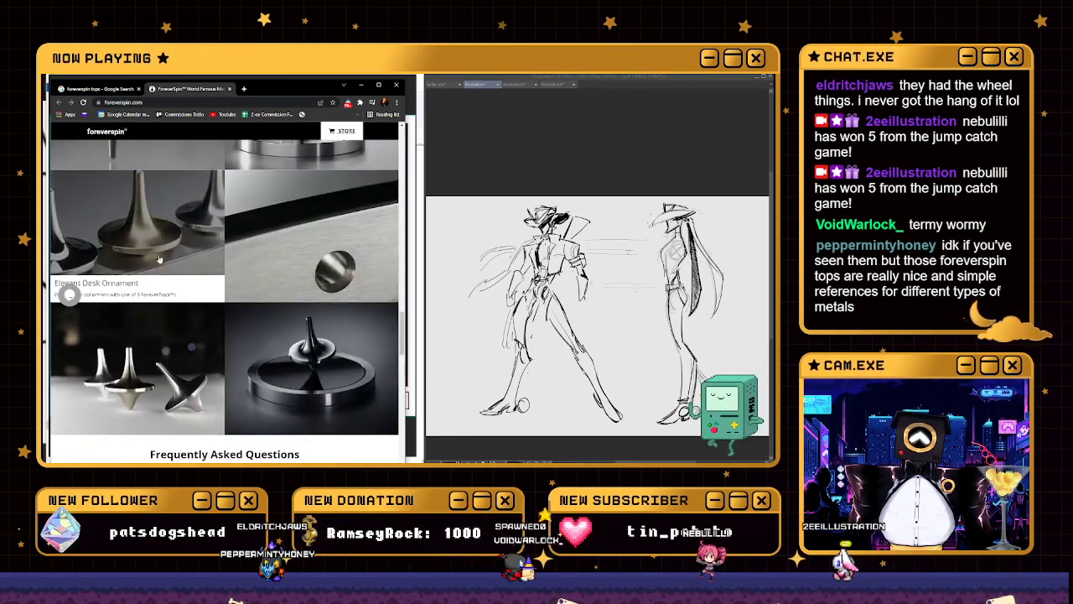
Return to the image results and preview the related photos of three loose tops and the FaceQuad spinning tops 3D model
key("ctrl+shift+Tab")
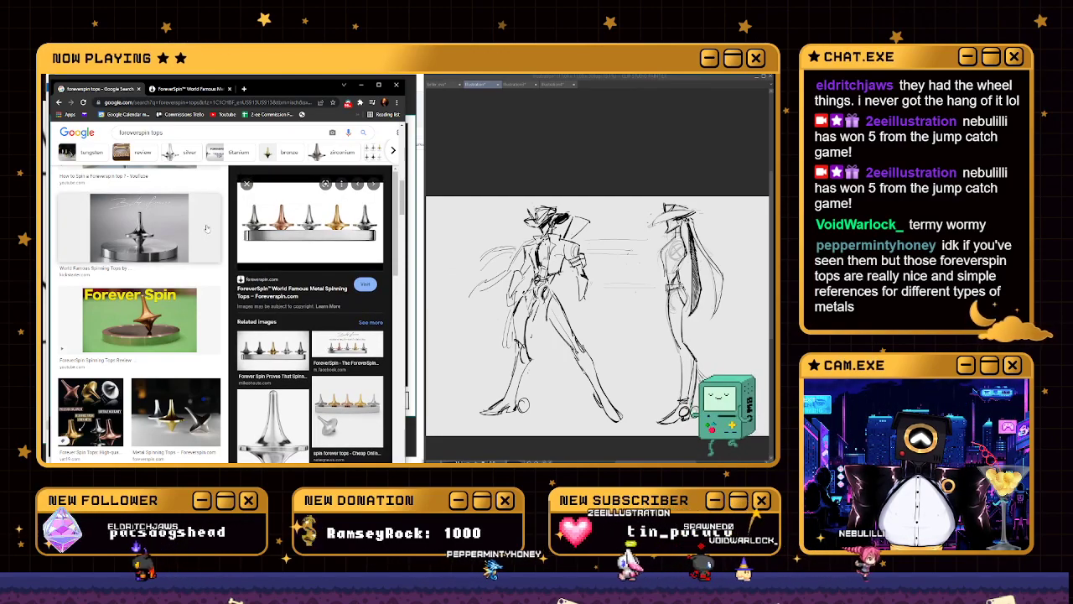
scroll(308, 306, "down", 3)
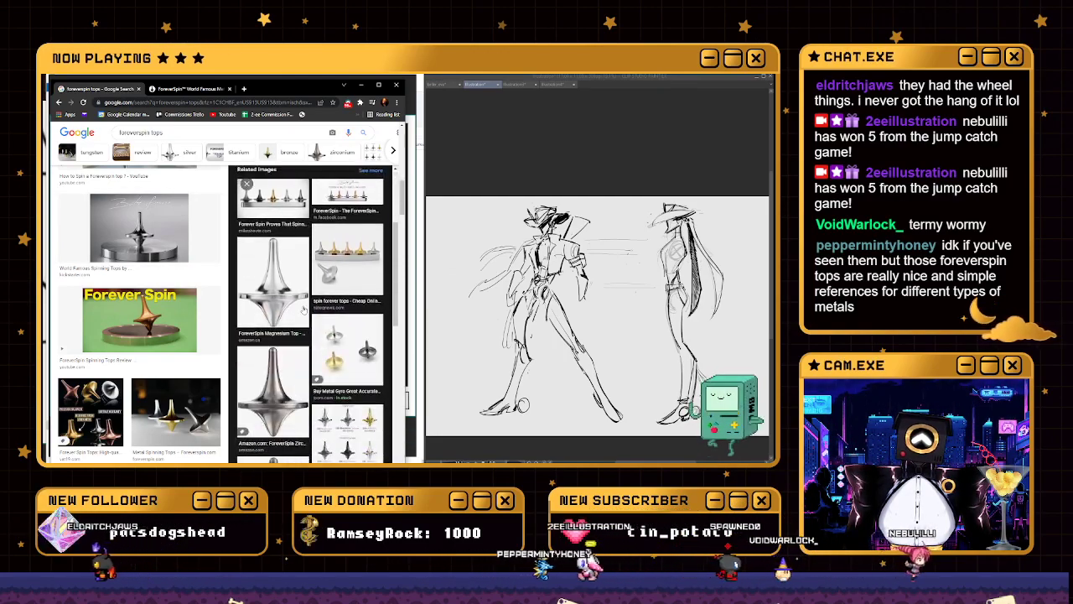
left_click(346, 386)
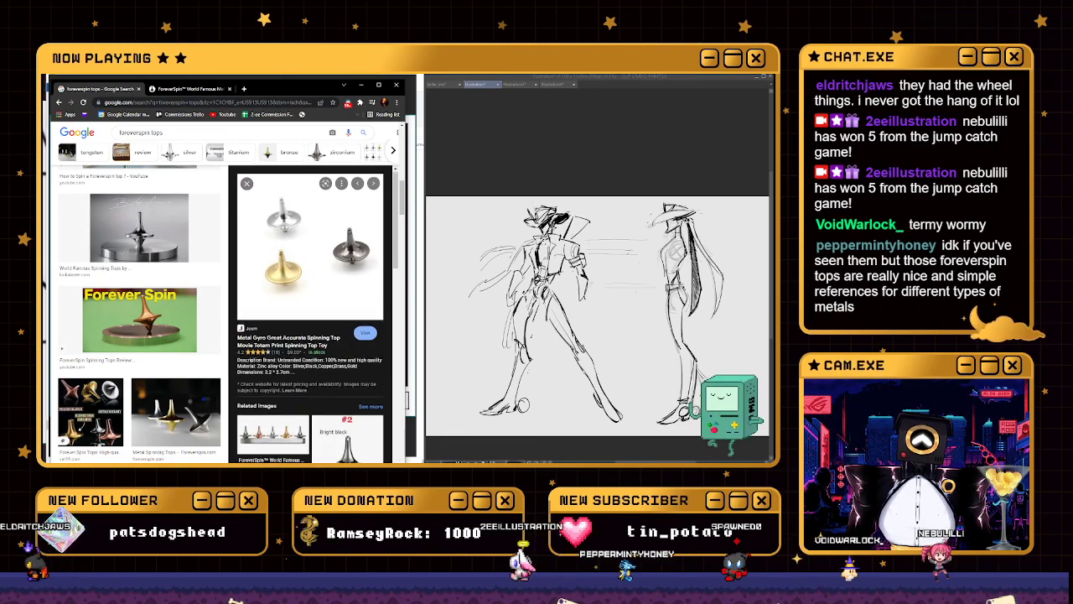
scroll(326, 346, "down", 5)
left_click(347, 369)
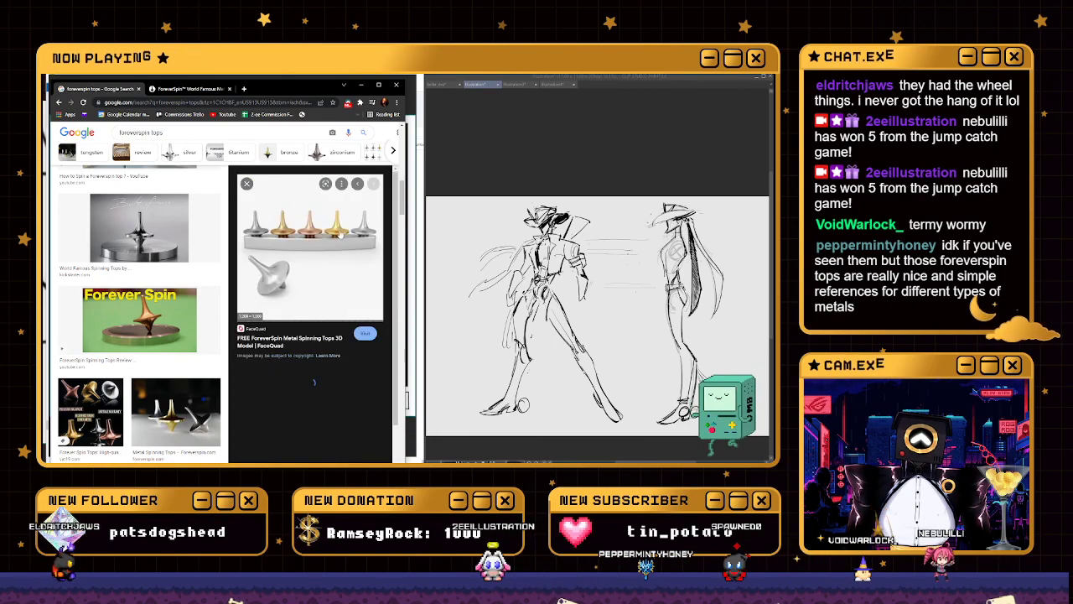
Open the FaceQuad product page and view its spinning tops image on its own in a new tab, fitted to the window
left_click(332, 312)
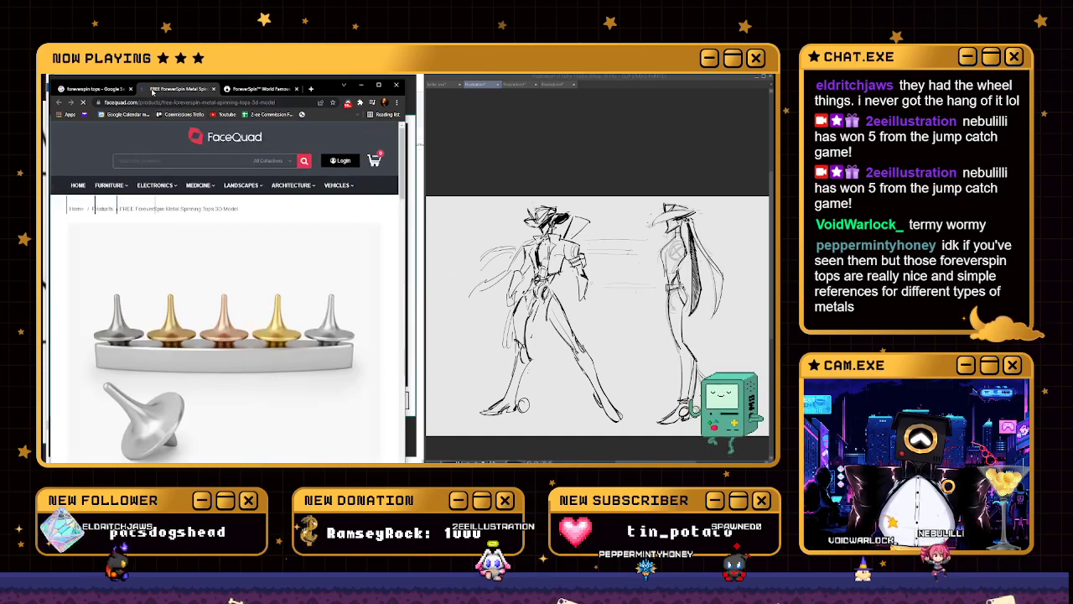
right_click(247, 313)
left_click(285, 316)
left_click(214, 89)
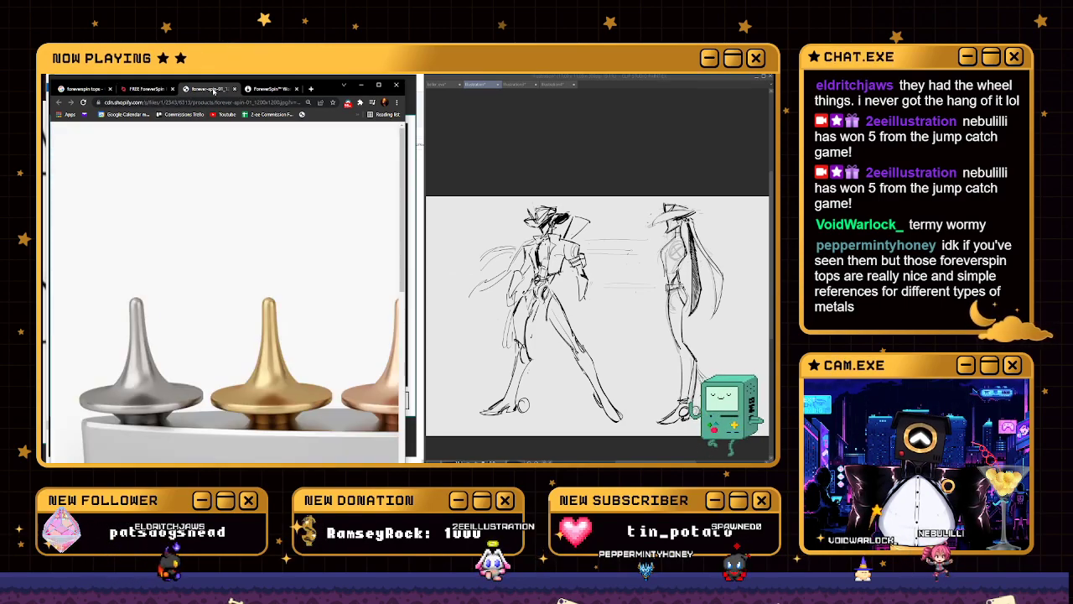
scroll(267, 303, "down", 1)
scroll(300, 280, "down", 3)
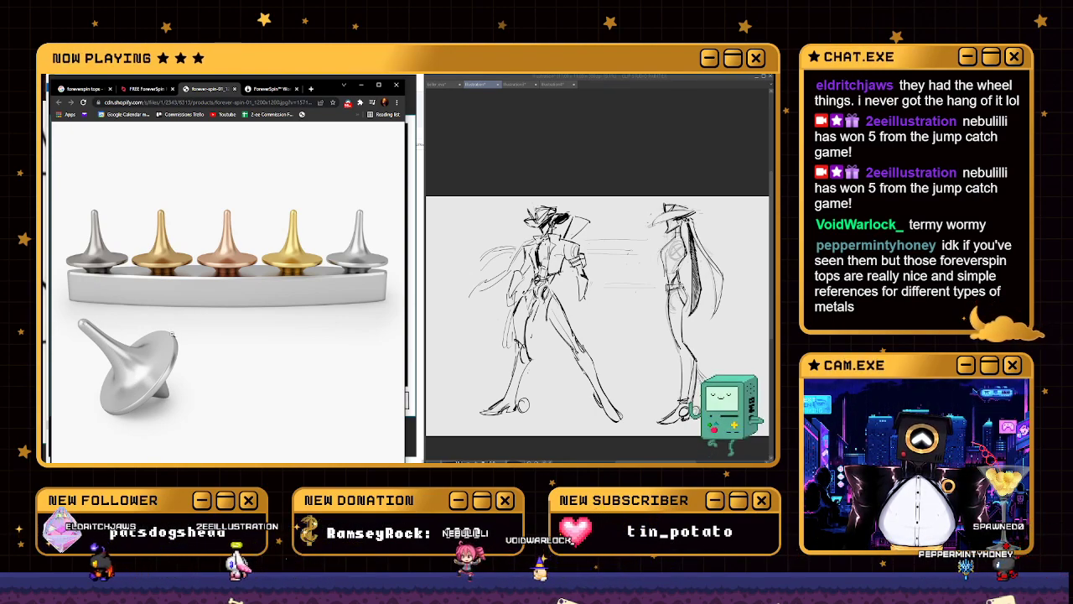
right_click(238, 273)
left_click(242, 282)
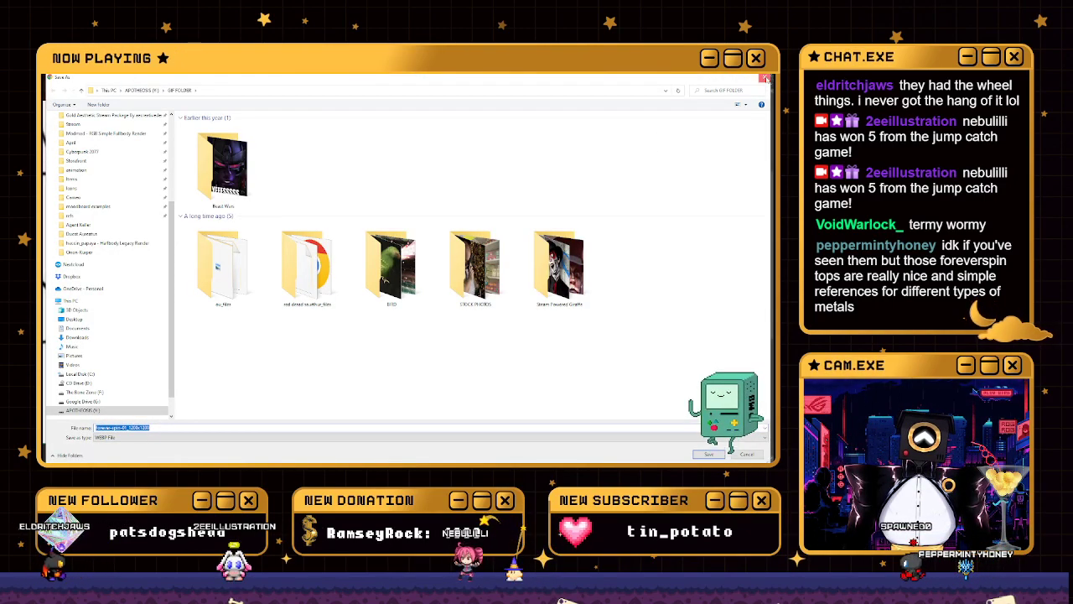
key("Return")
Go back to the foreverspin tops results, narrow them to silver, and look through the silver top photos
left_click(78, 89)
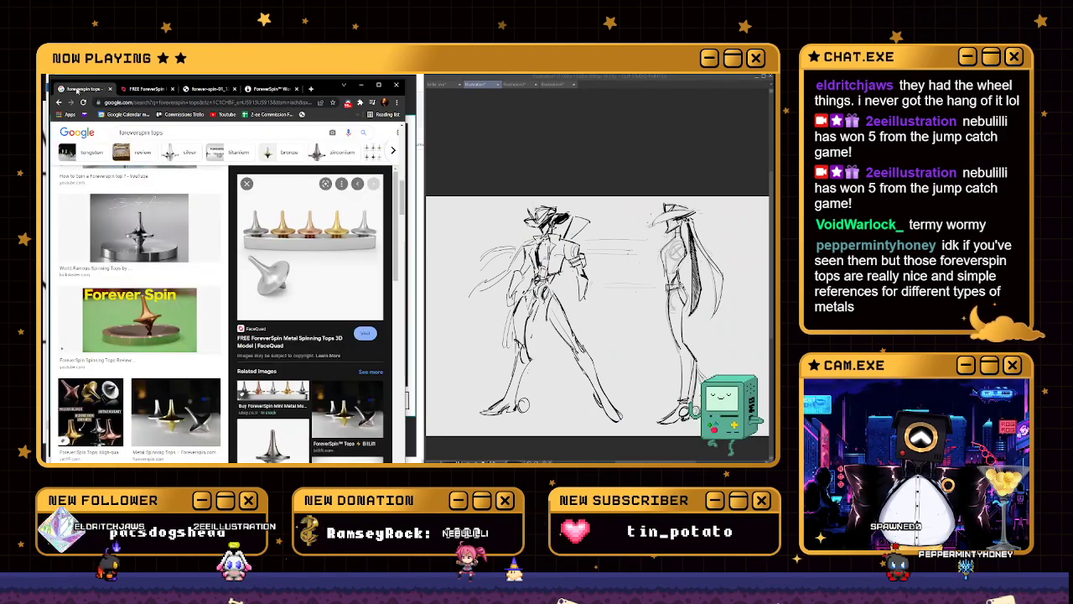
scroll(168, 285, "down", 5)
scroll(197, 252, "down", 5)
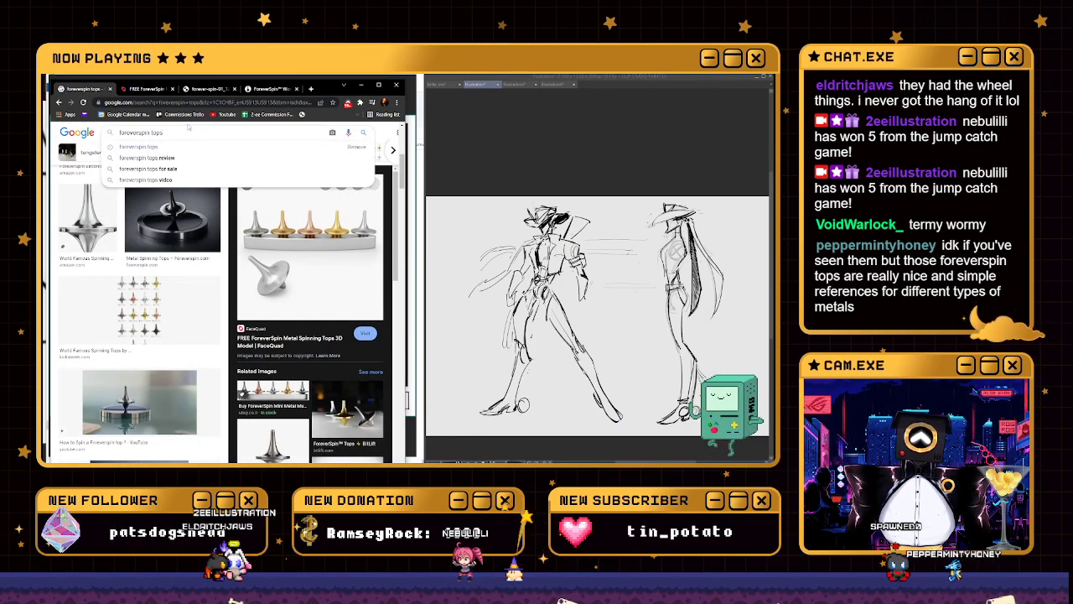
left_click(208, 243)
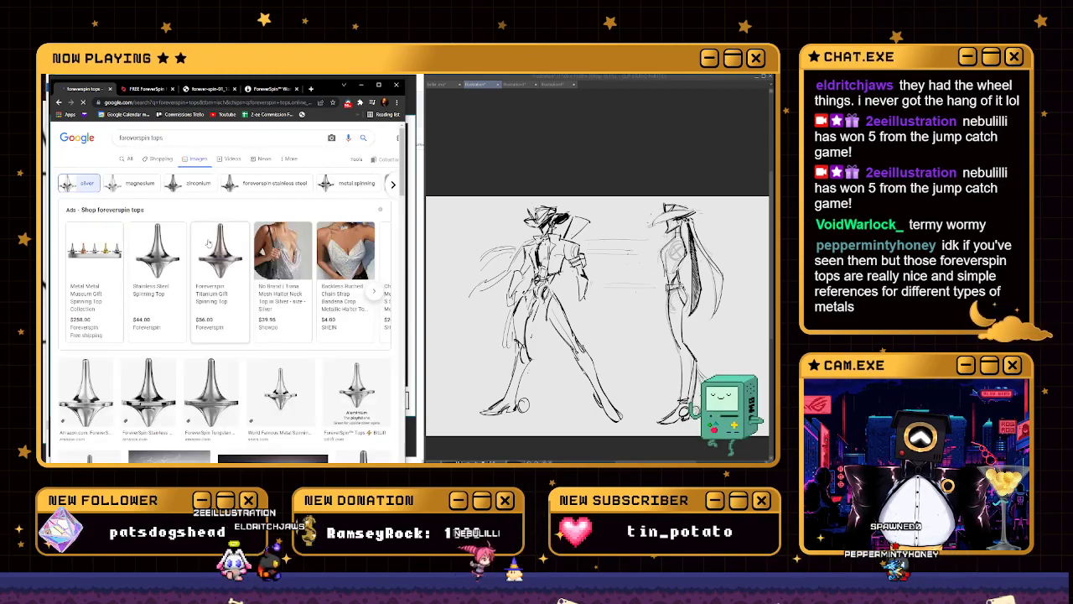
scroll(296, 352, "down", 3)
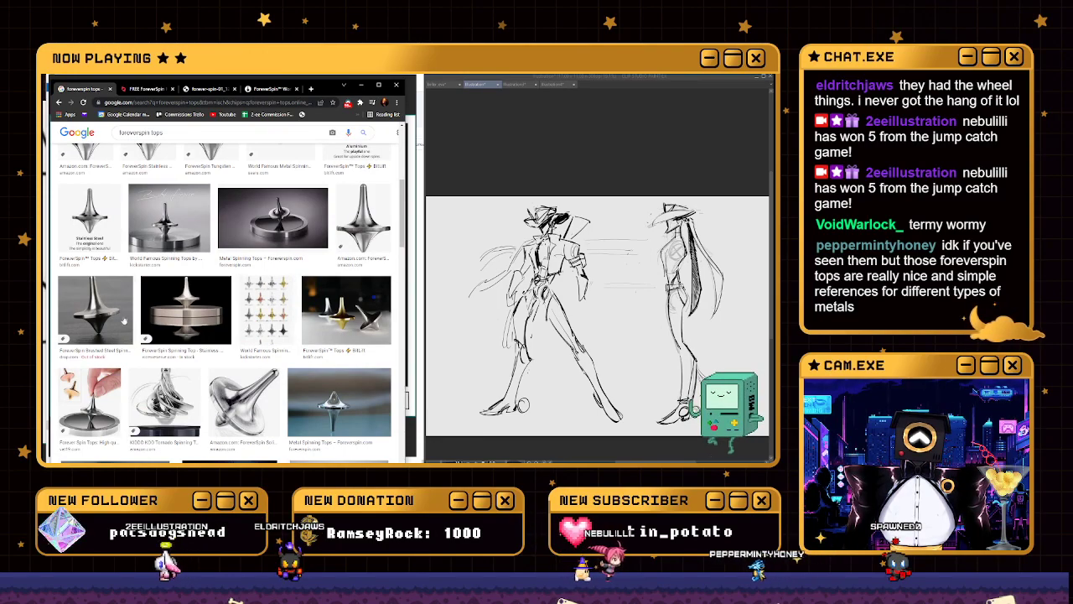
Preview the ForeverSpin Brushed Steel Spinning Top photo and bring up its image copy options
left_click(295, 352)
right_click(329, 257)
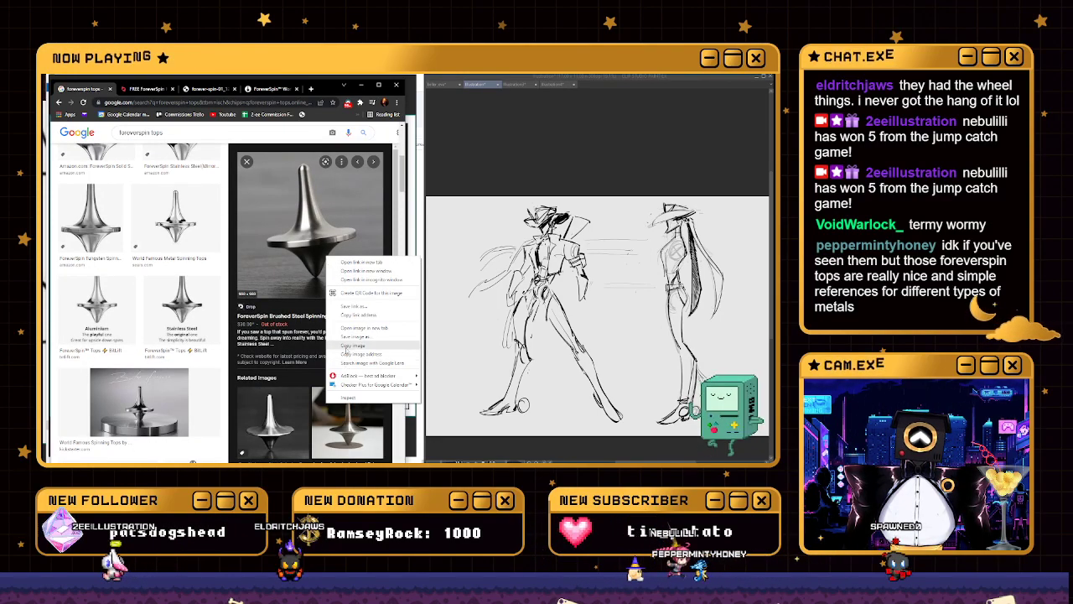
left_click(298, 265)
left_click_drag(327, 89, 321, 86)
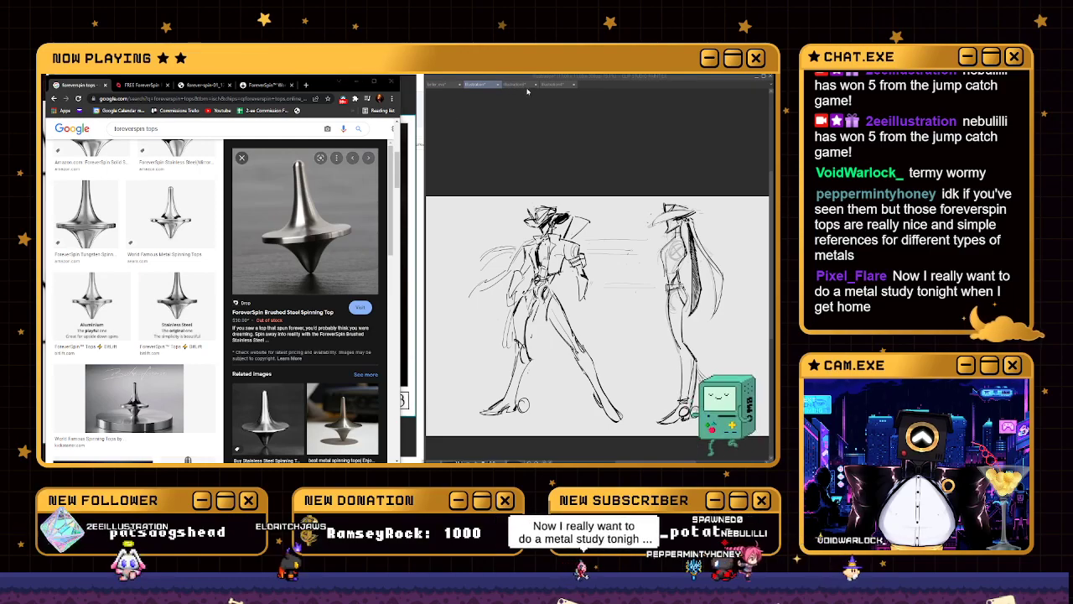
right_click(363, 203)
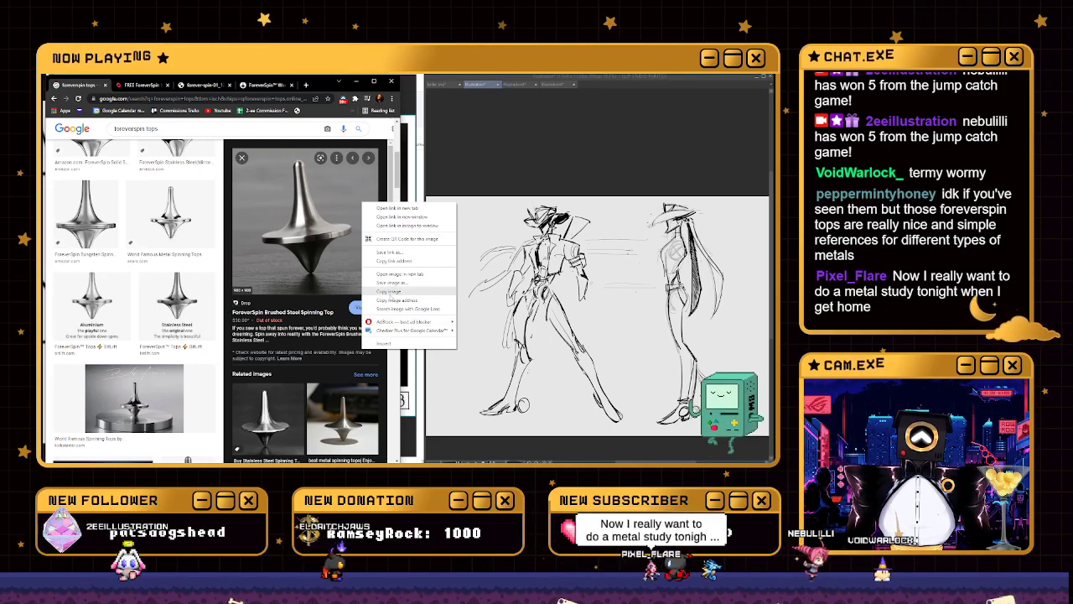
left_click(564, 121)
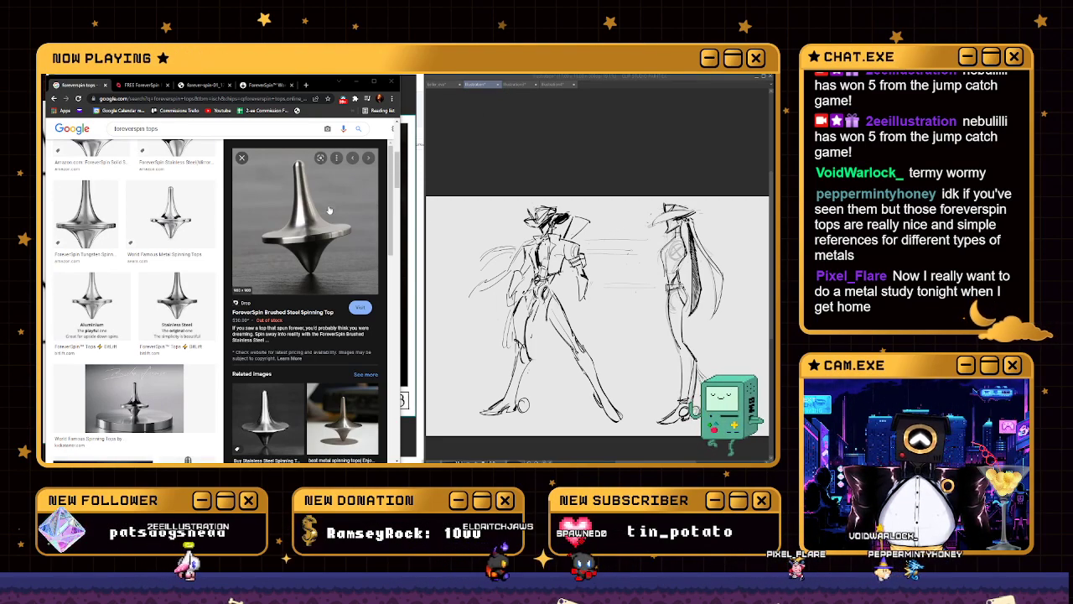
left_click(324, 84)
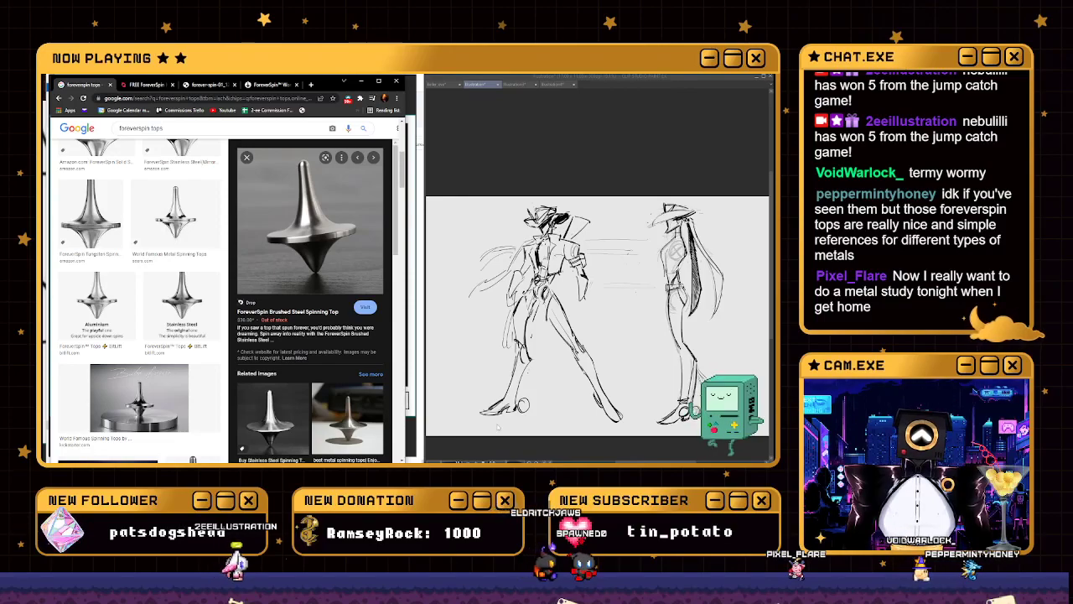
mouse_move(482, 464)
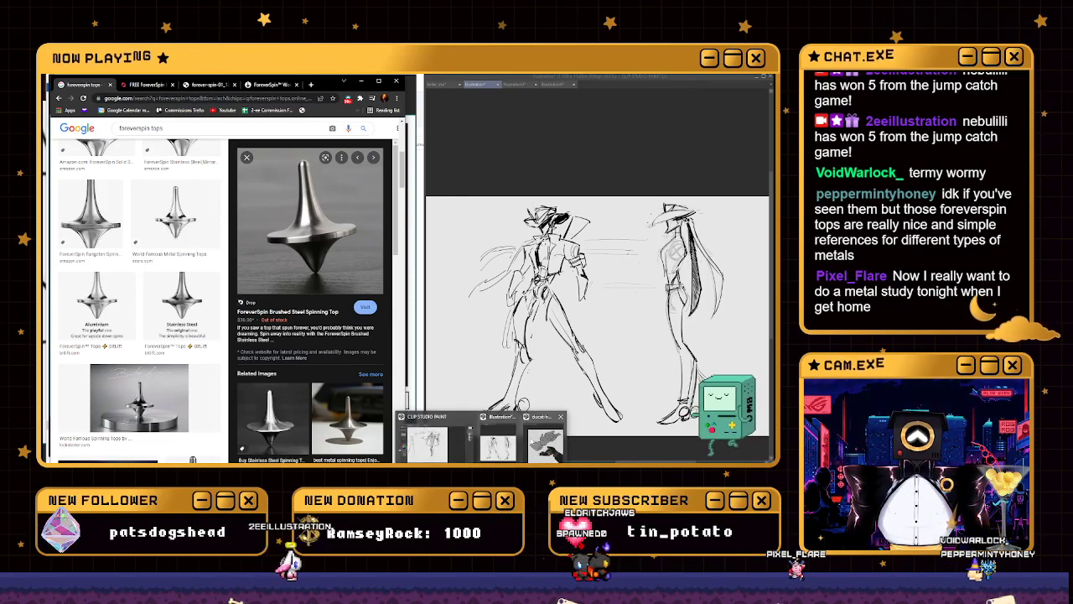
left_click(488, 433)
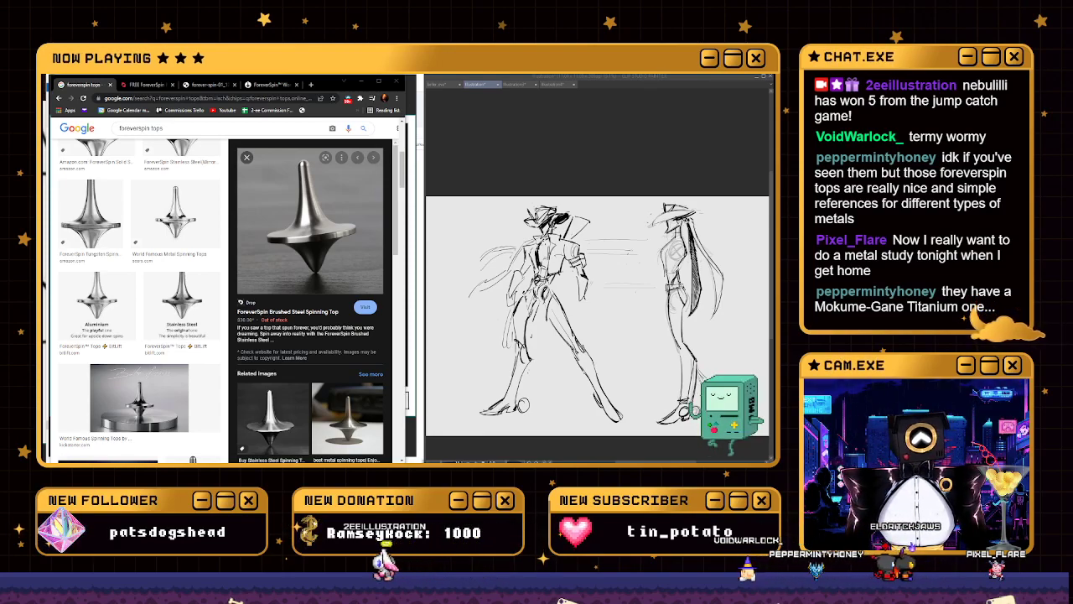
right_click(353, 166)
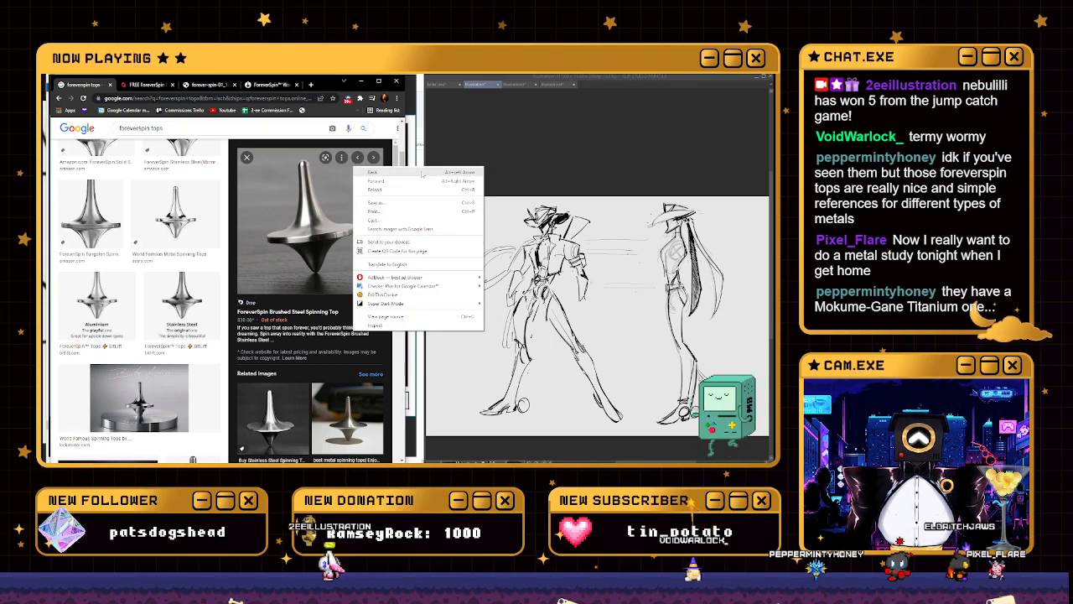
left_click(520, 130)
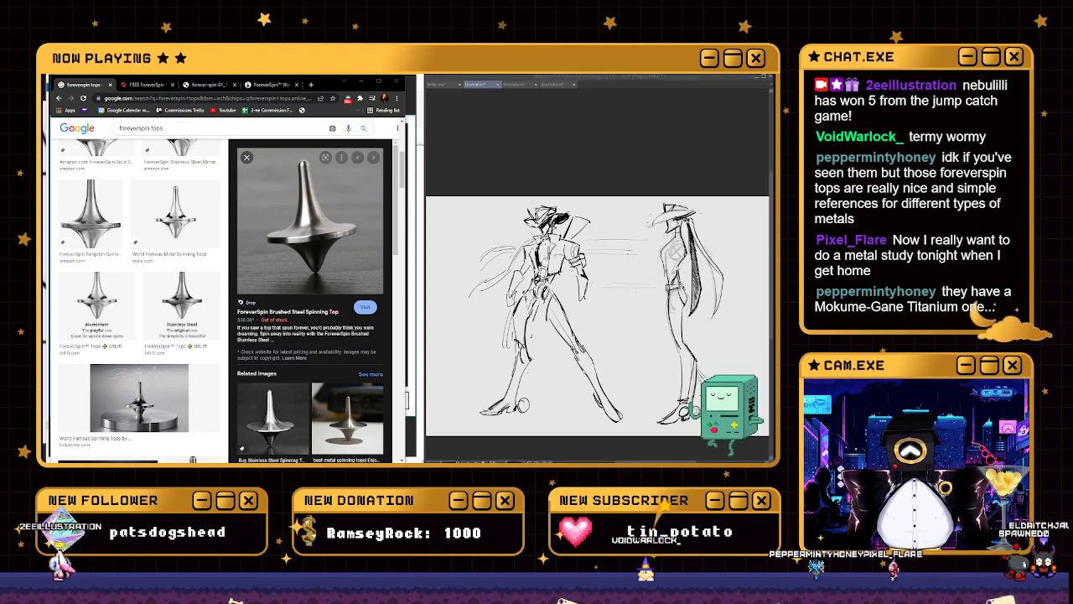
Switch to the blank grey canvas, create another blank canvas, and close that extra one
left_click(555, 85)
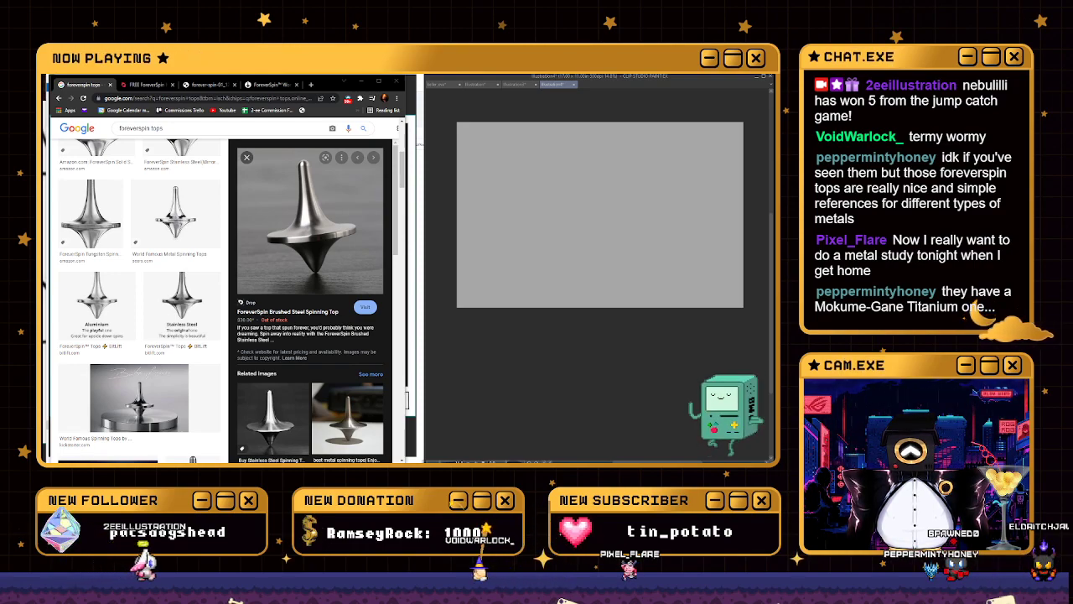
key("Return")
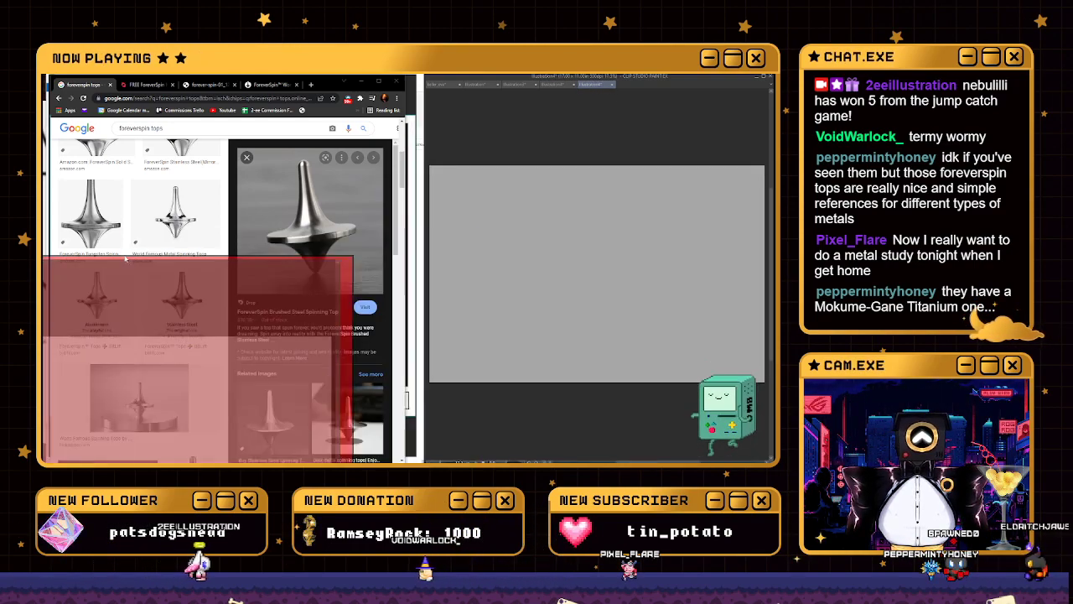
key("ctrl+w")
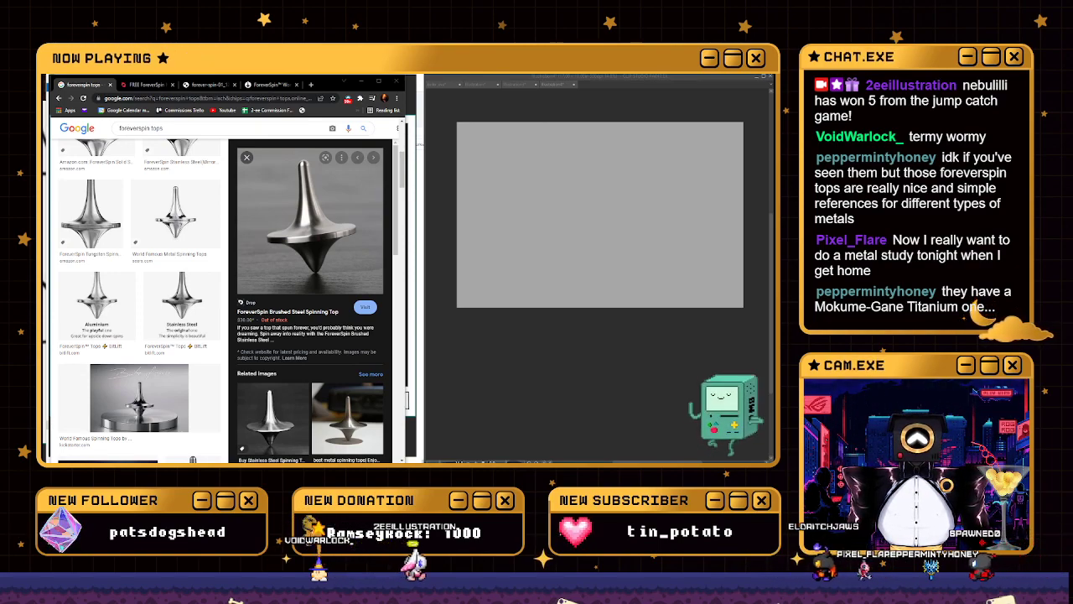
Copy the brushed steel spinning top photo from the browser and paste it onto the reference board over the Terminator drawing
right_click(276, 179)
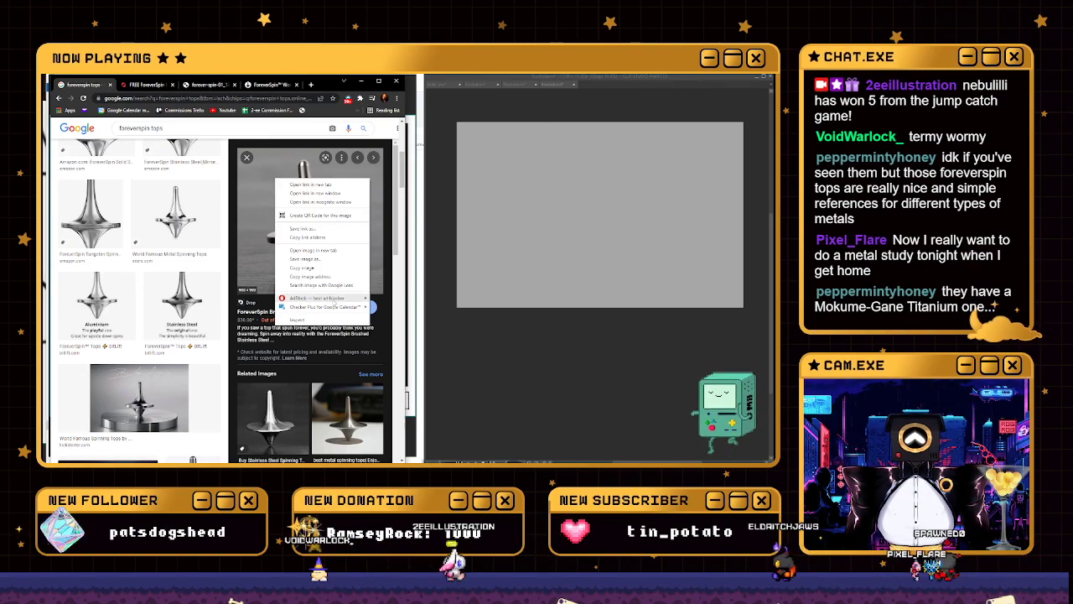
left_click(311, 276)
left_click_drag(331, 84, 316, 204)
left_click(249, 198)
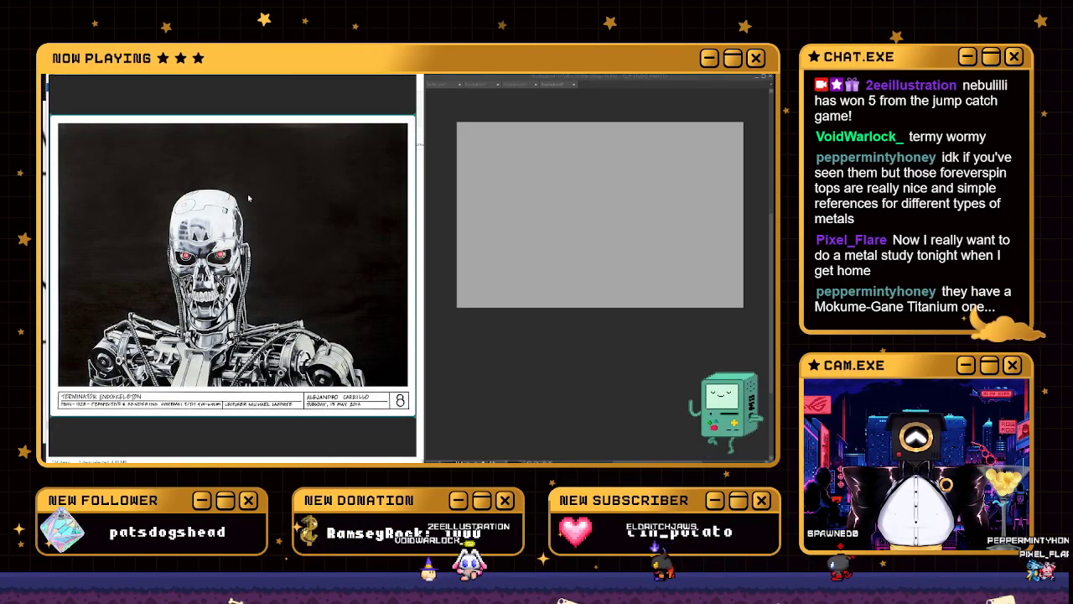
key("ctrl+v")
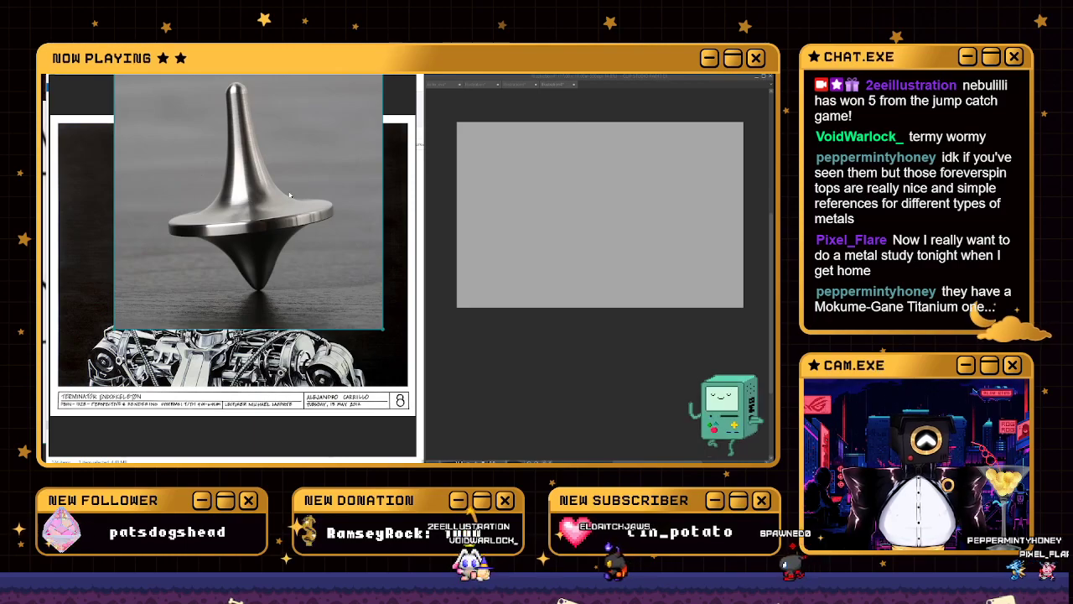
Reposition and frame the brushed steel spinning top photo so it fills the reference board
scroll(290, 195, "down", 5)
left_click_drag(320, 180, 342, 261)
scroll(331, 273, "up", 6)
mouse_move(298, 210)
left_mouse_down()
mouse_move(274, 230)
mouse_move(290, 216)
left_mouse_up()
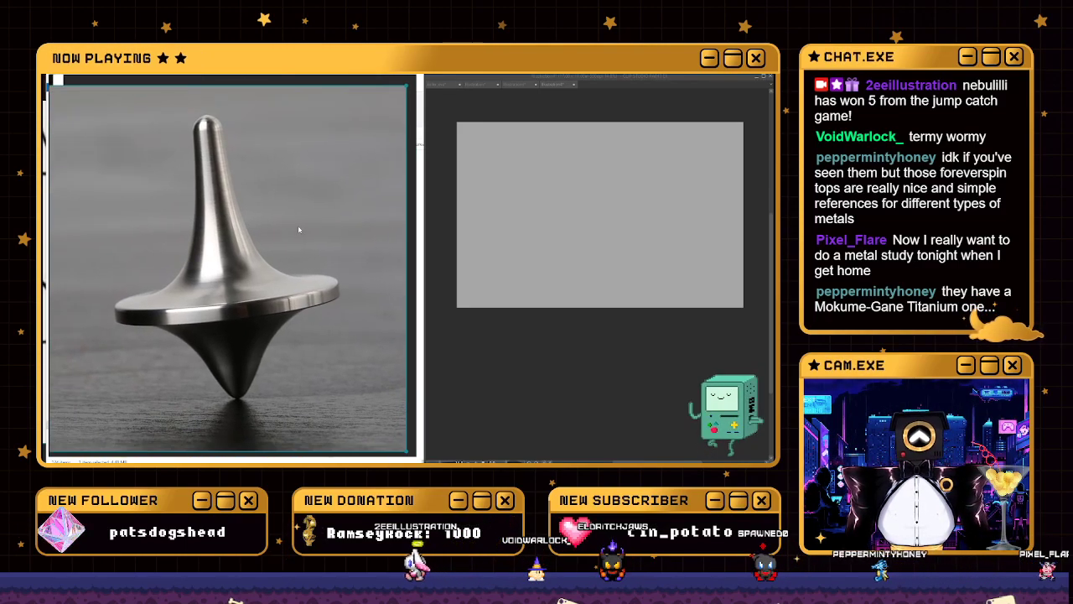
Sketch the spinning top's tall stem with a rounded tip and flaring sides on the grey canvas
scroll(708, 151, "up", 4)
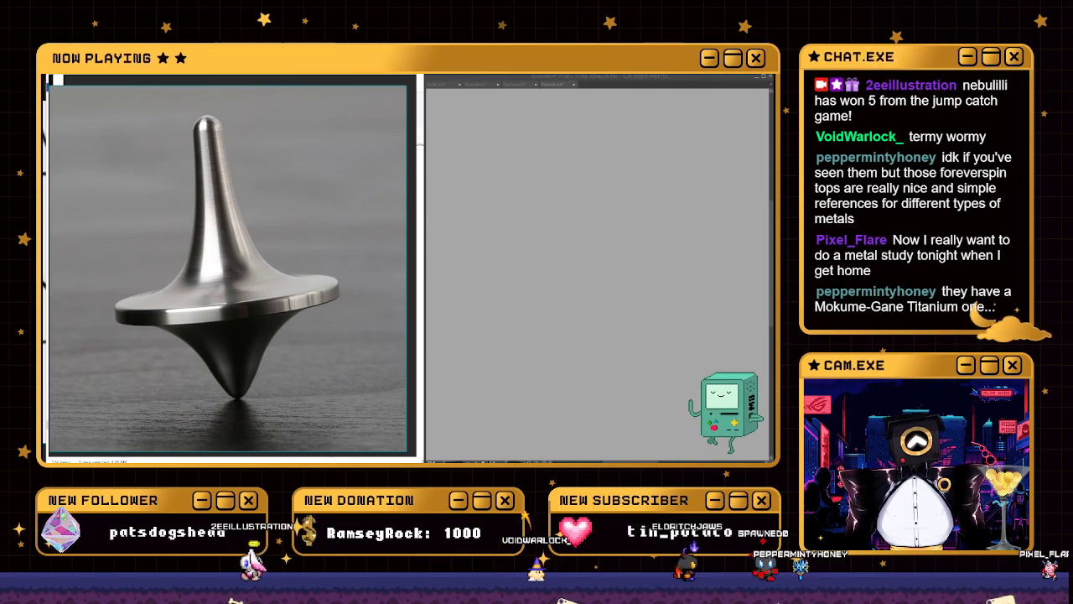
left_click_drag(621, 180, 553, 352)
key("ctrl+z")
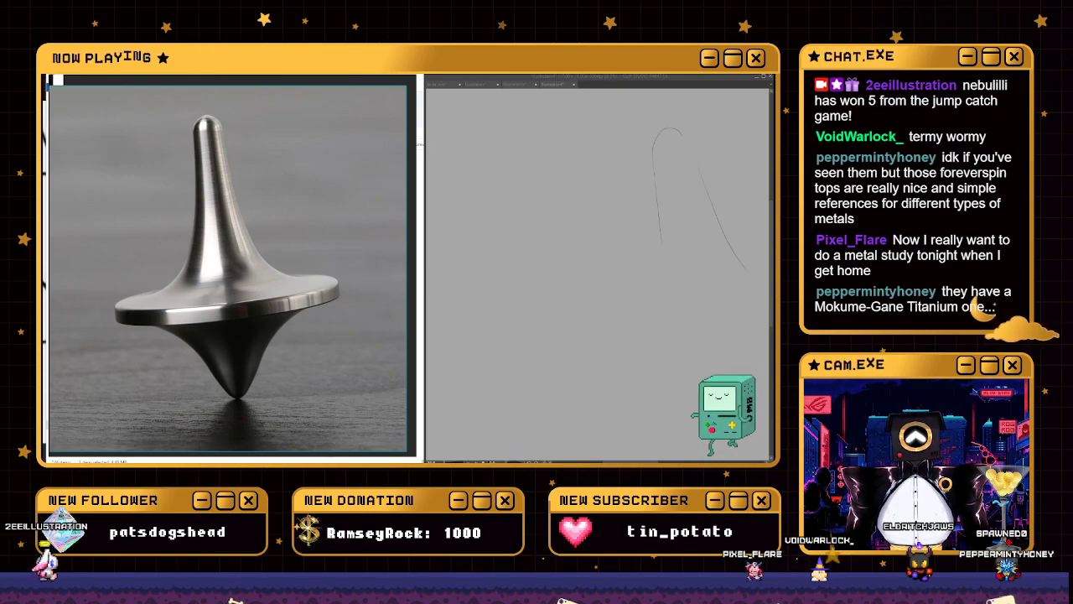
left_click_drag(623, 145, 546, 133)
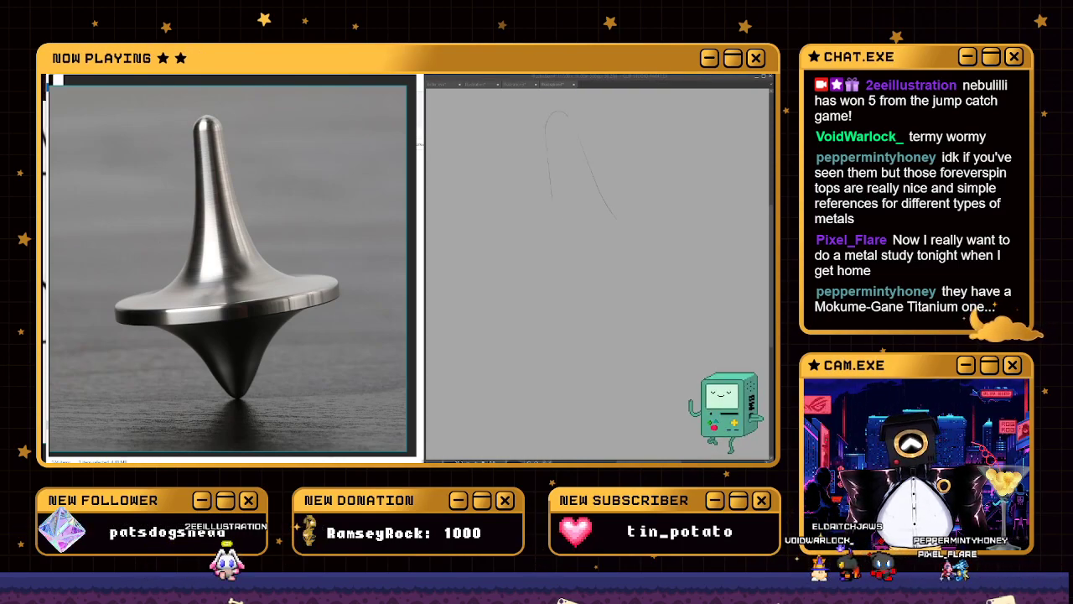
left_click_drag(585, 144, 633, 218)
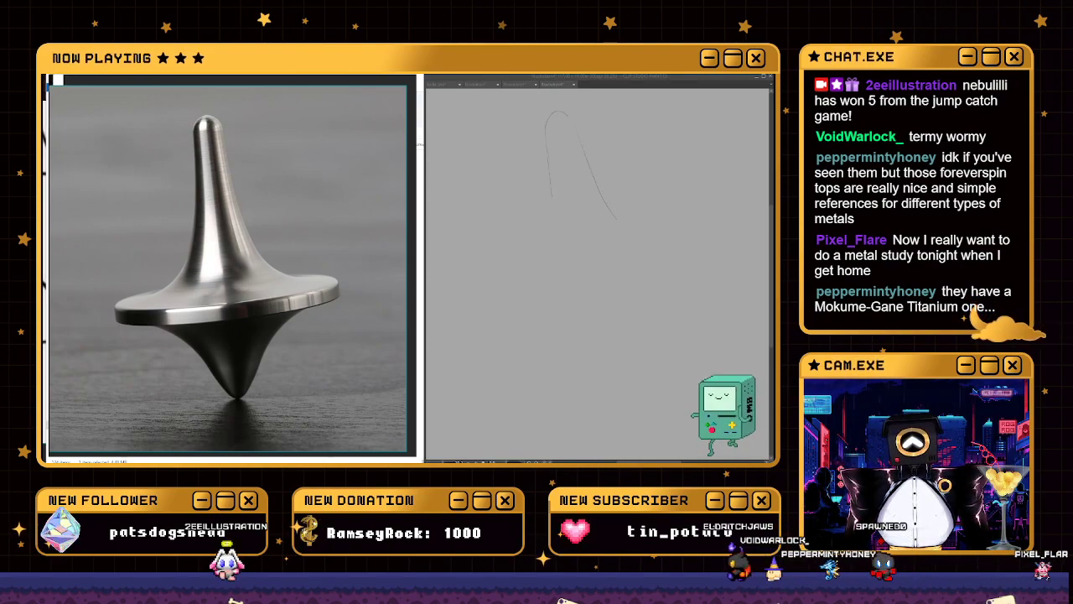
left_click_drag(551, 198, 537, 264)
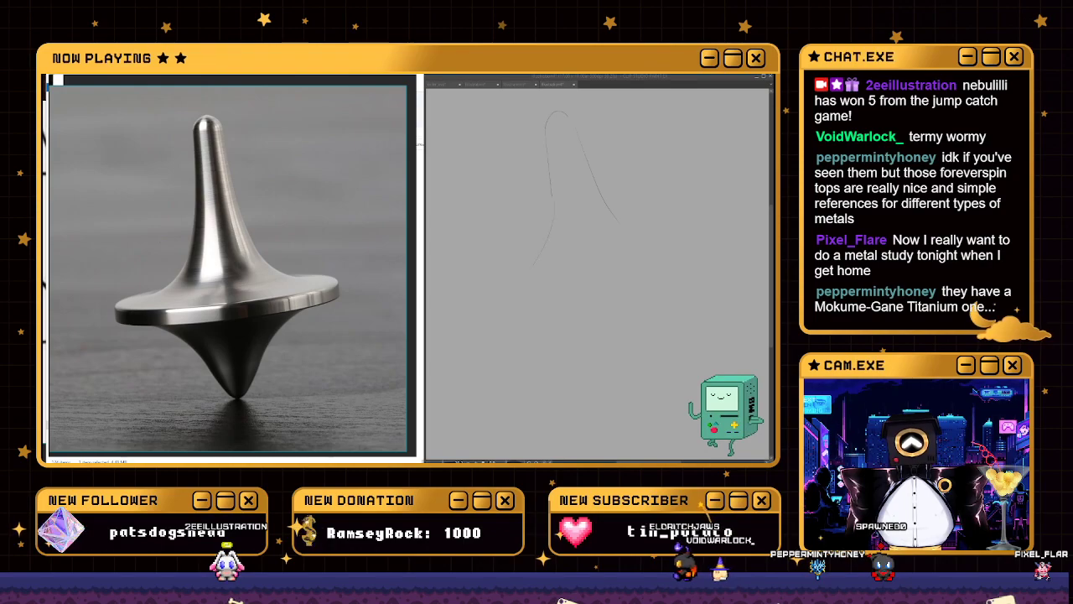
key("ctrl+z")
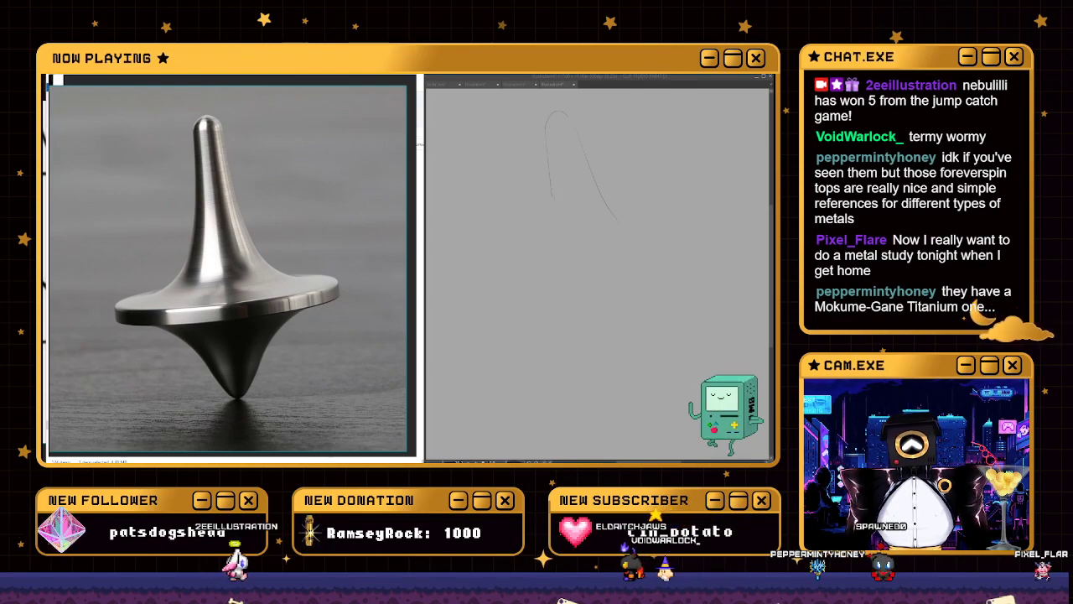
left_click_drag(550, 197, 559, 233)
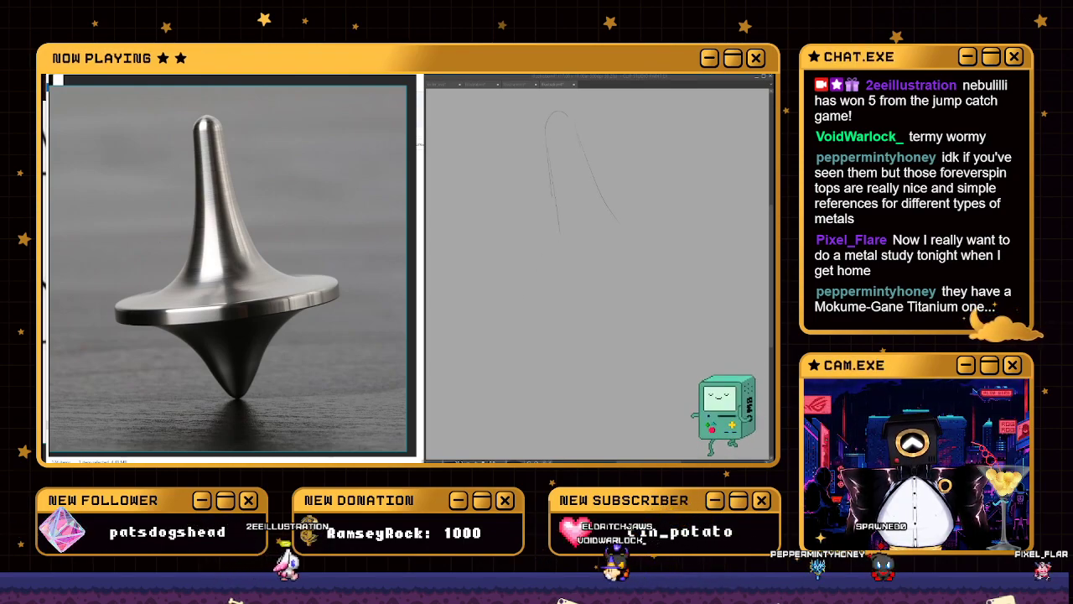
Sketch the tilted disc below the stem, including both rounded ends and the curved front rim
mouse_move(513, 272)
left_mouse_down()
mouse_move(480, 285)
mouse_move(501, 295)
left_mouse_up()
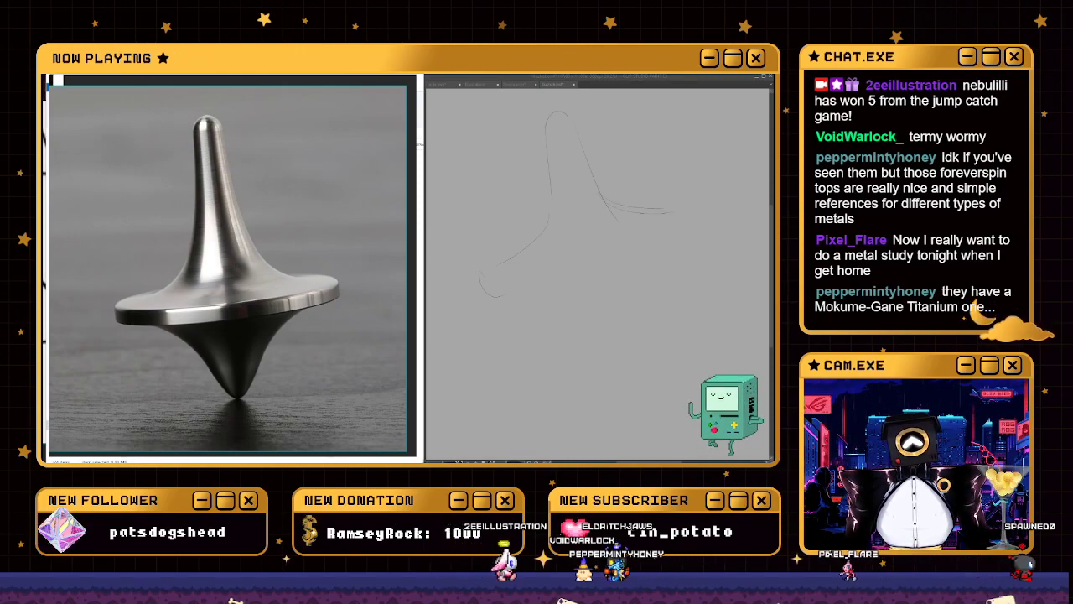
left_click_drag(675, 210, 608, 259)
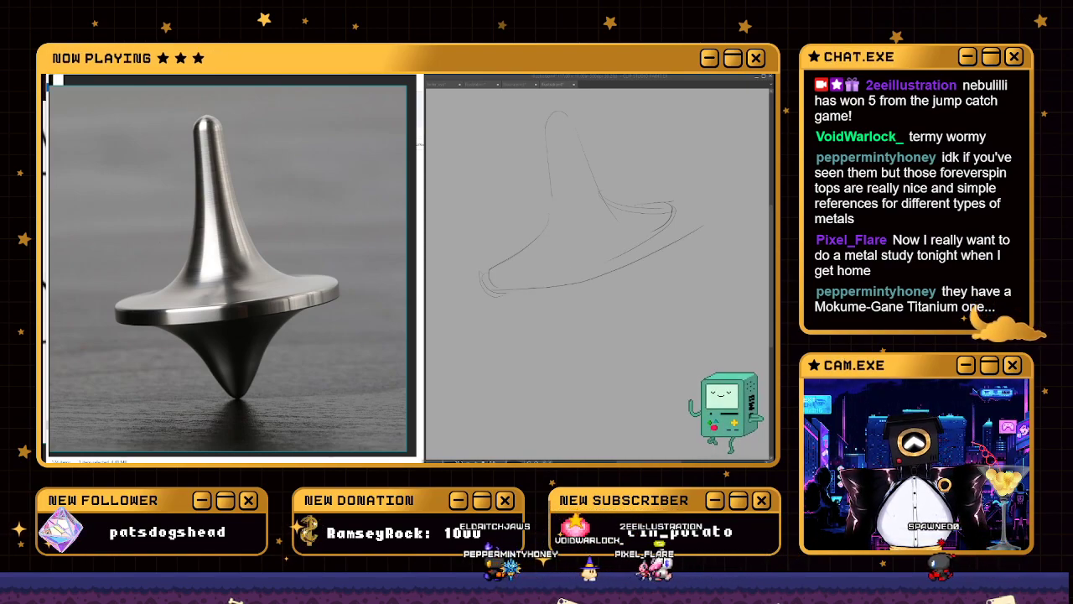
key("ctrl+z")
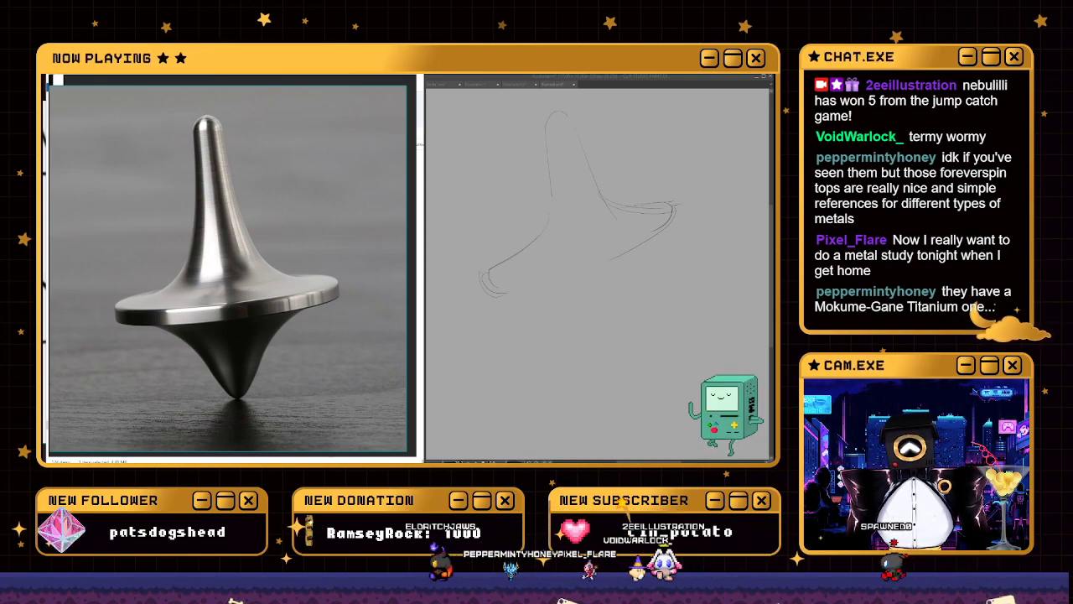
key("ctrl+y")
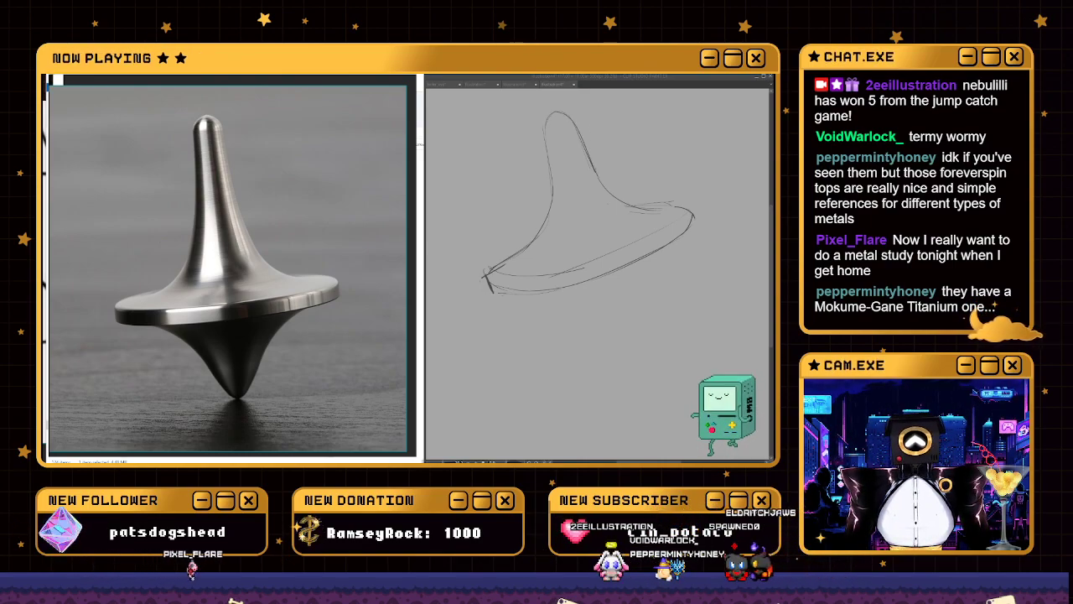
Rough in the curved sides and rounded point of the cone beneath the disc
left_click_drag(553, 306, 598, 376)
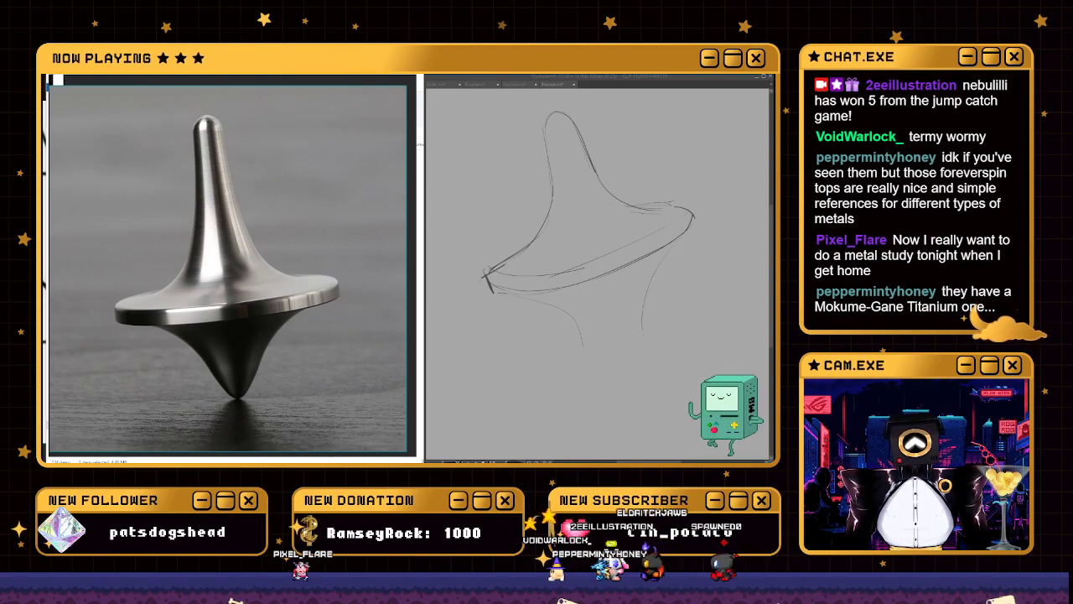
key("ctrl+z")
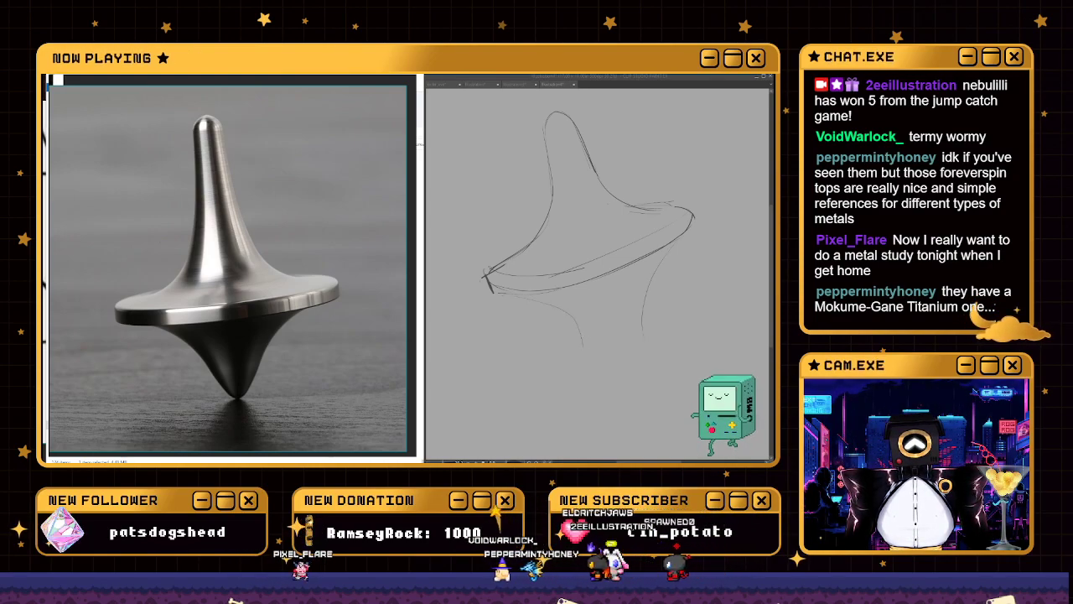
left_click_drag(587, 359, 634, 329)
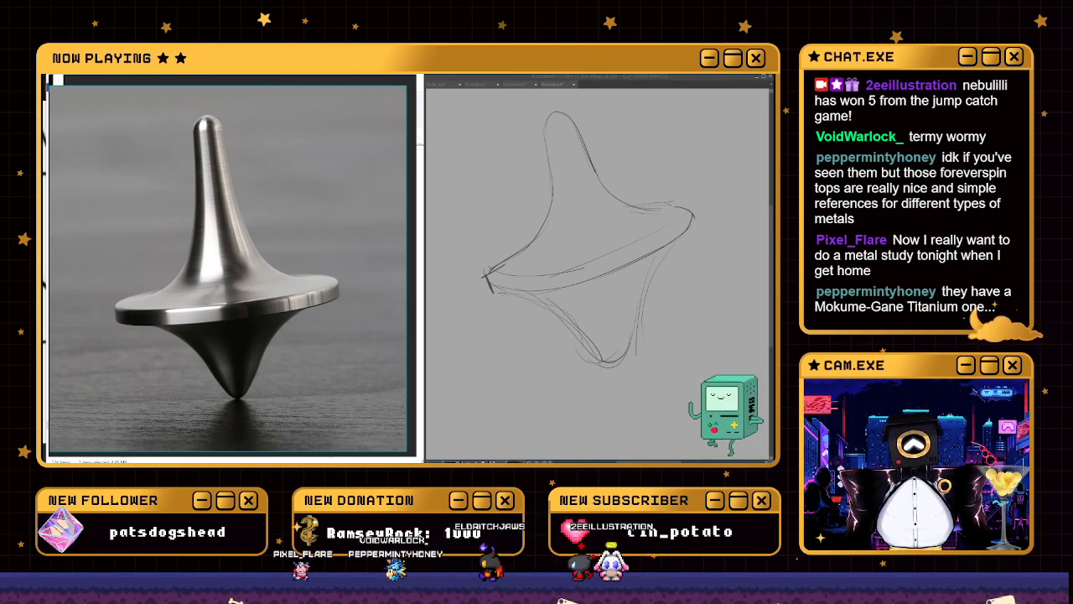
Draw a slanted centre axis through the spinning top, from above the stem to below the lower point
left_click_drag(570, 118, 577, 214)
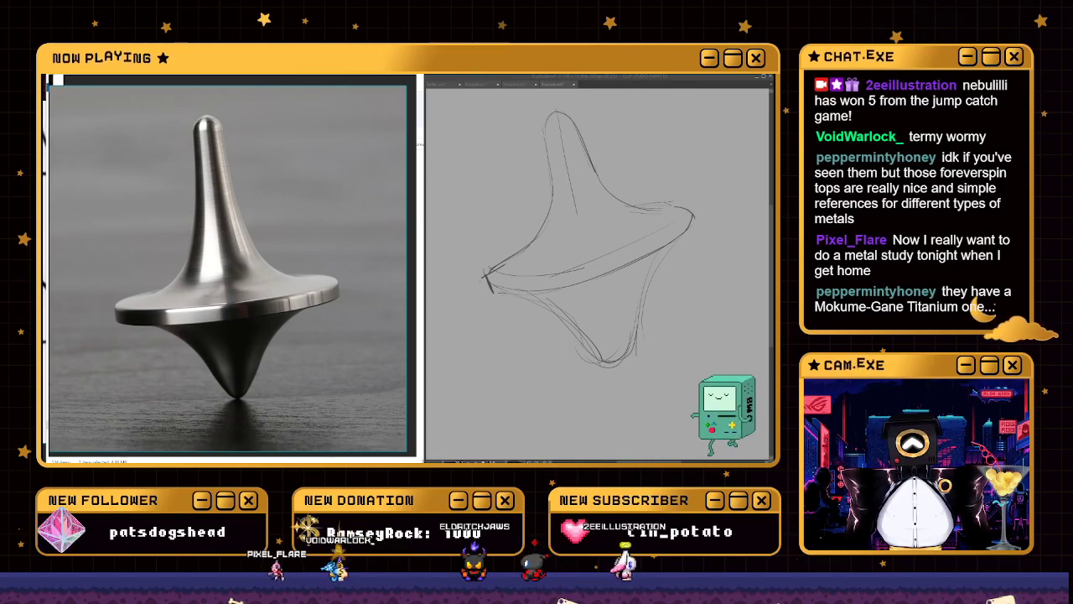
left_click_drag(591, 363, 612, 364)
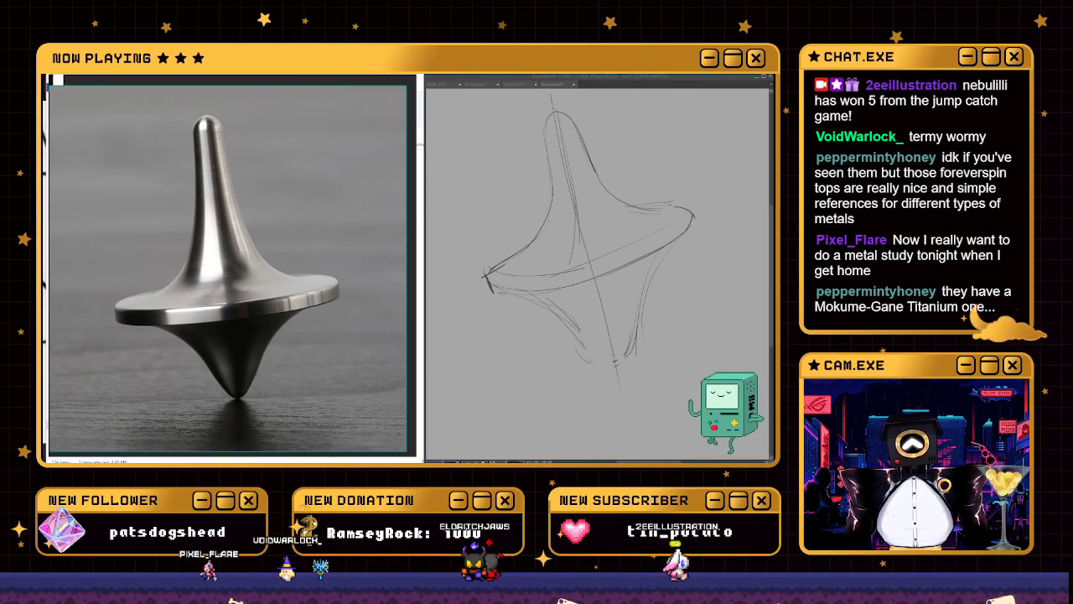
left_click_drag(553, 94, 645, 427)
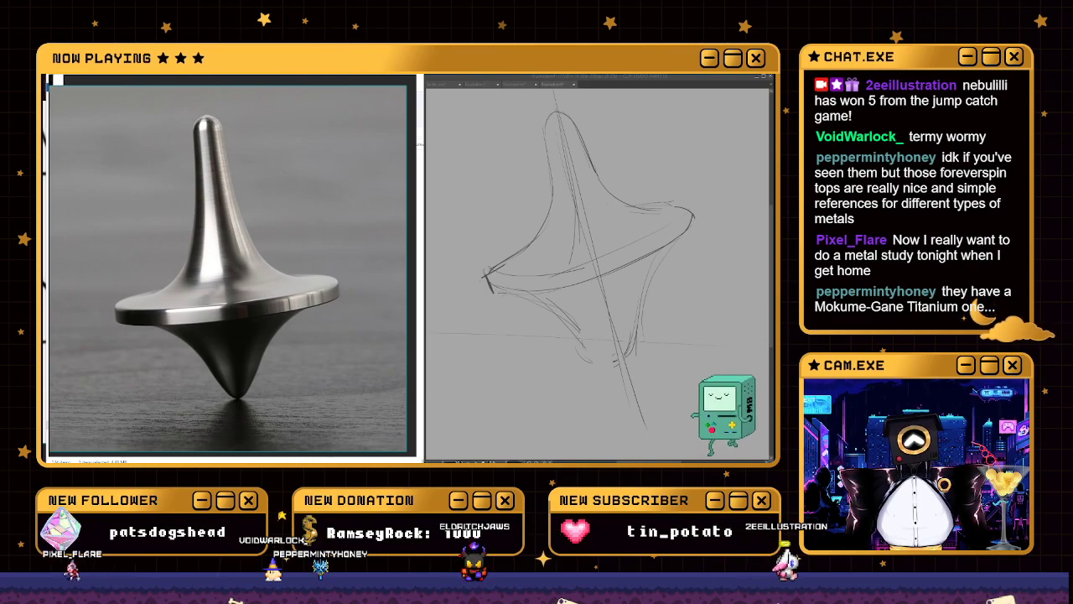
Draw light horizontal table lines across the canvas behind the lower cone
mouse_move(654, 315)
left_mouse_down()
mouse_move(432, 323)
mouse_move(549, 318)
left_mouse_up()
left_click_drag(427, 334, 574, 334)
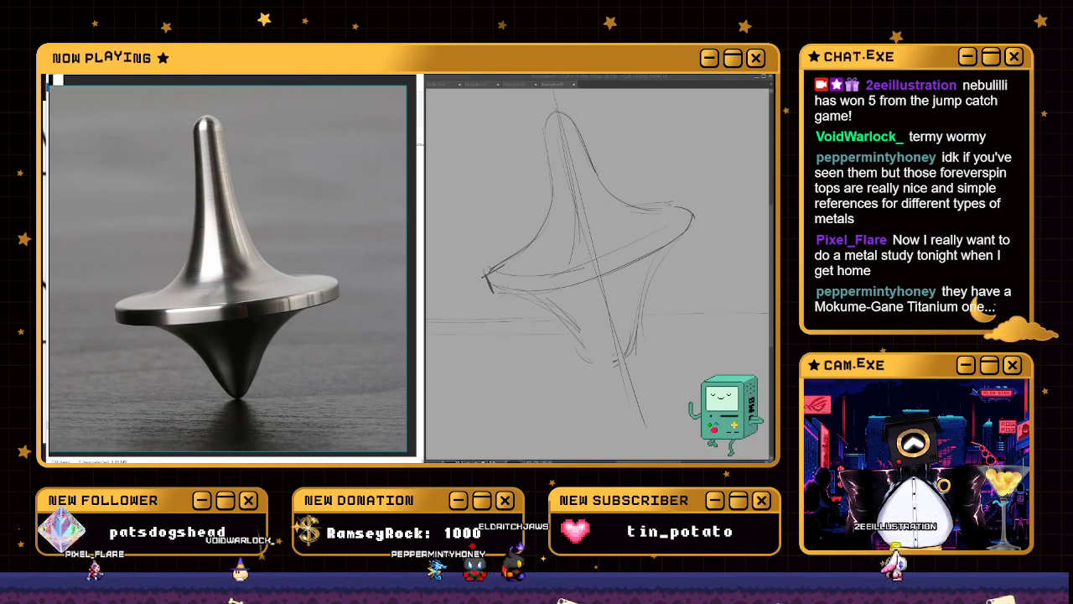
left_click_drag(644, 308, 768, 313)
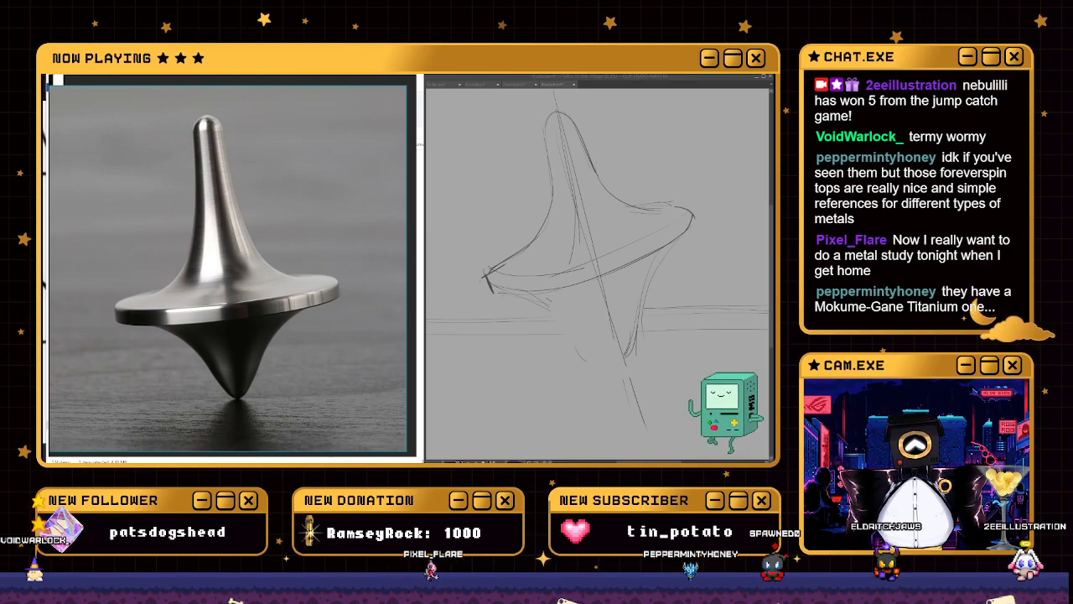
Redraw both sides of the lower cone and restate the centre axis through its point
left_click_drag(549, 302, 599, 362)
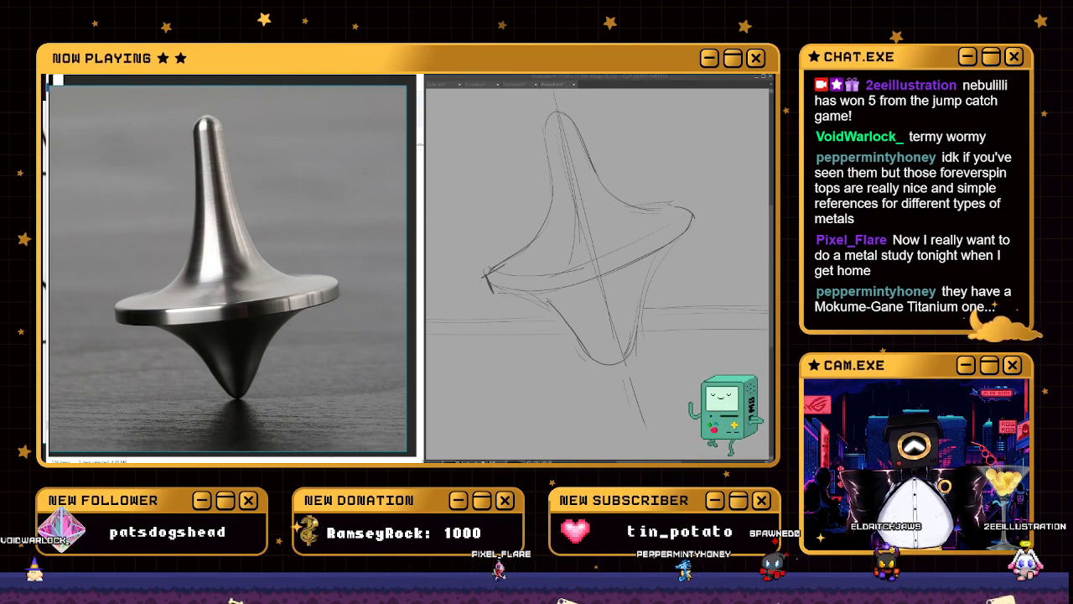
left_click_drag(665, 256, 633, 362)
left_click_drag(588, 239, 633, 413)
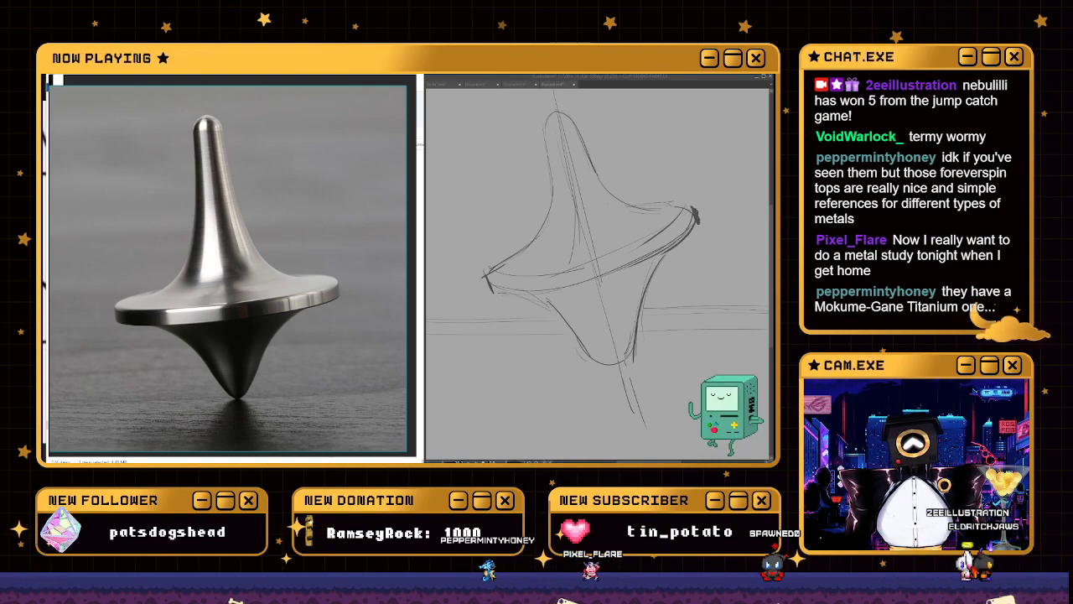
Strengthen the stem and disc contours and block in dark reflection bands along the stem and rim
left_click_drag(620, 197, 662, 210)
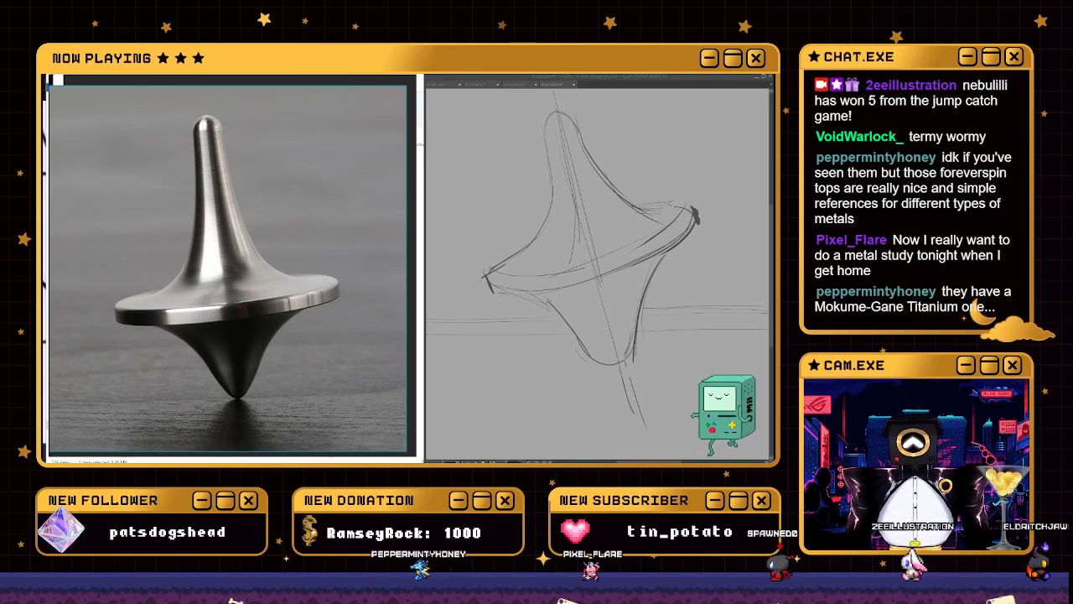
left_click_drag(570, 149, 599, 275)
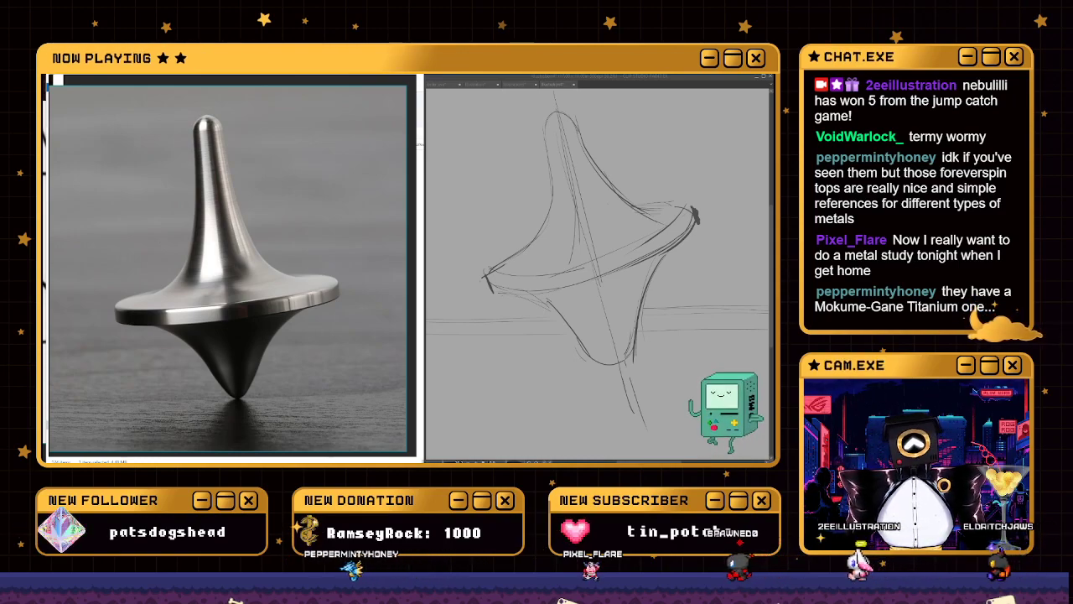
left_click_drag(596, 271, 633, 255)
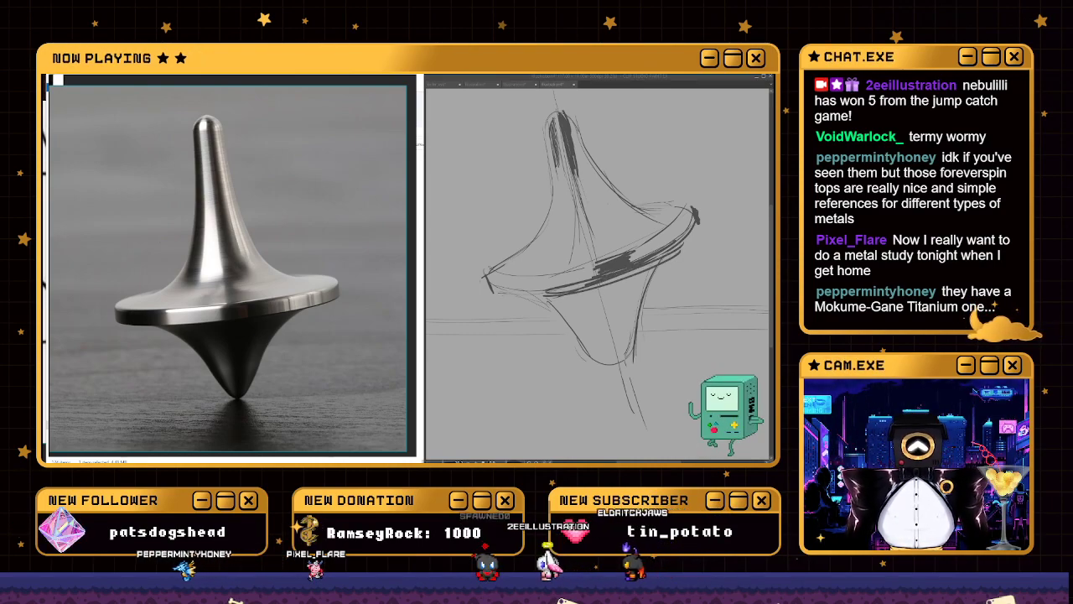
key("ctrl+z")
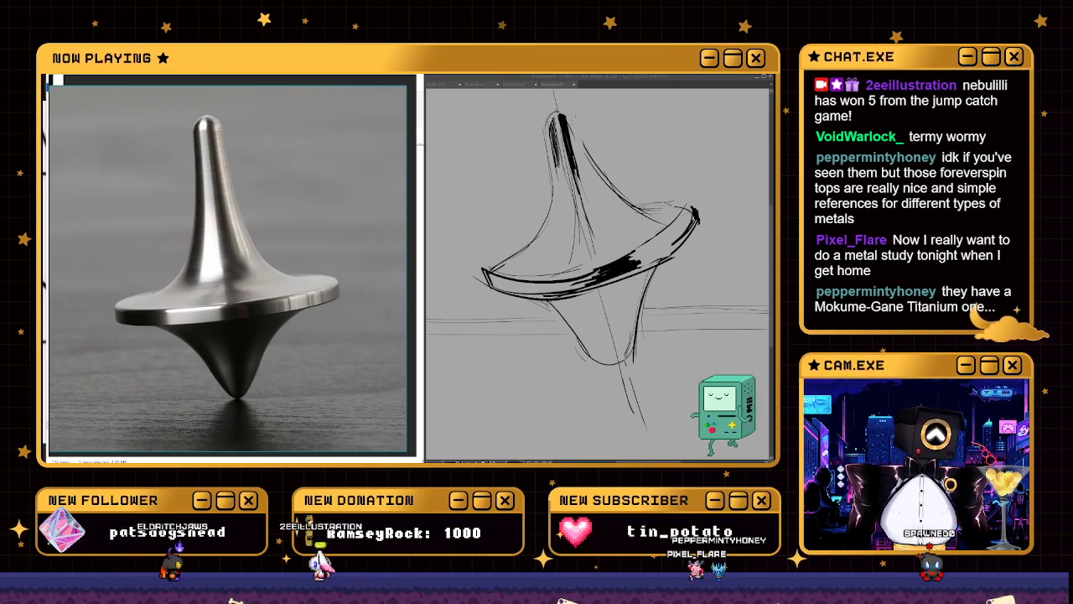
Switch to the browser and look through the deep fried meme image results for high-contrast examples
key("alt+Tab")
left_click_drag(208, 175, 212, 93)
scroll(303, 282, "down", 5)
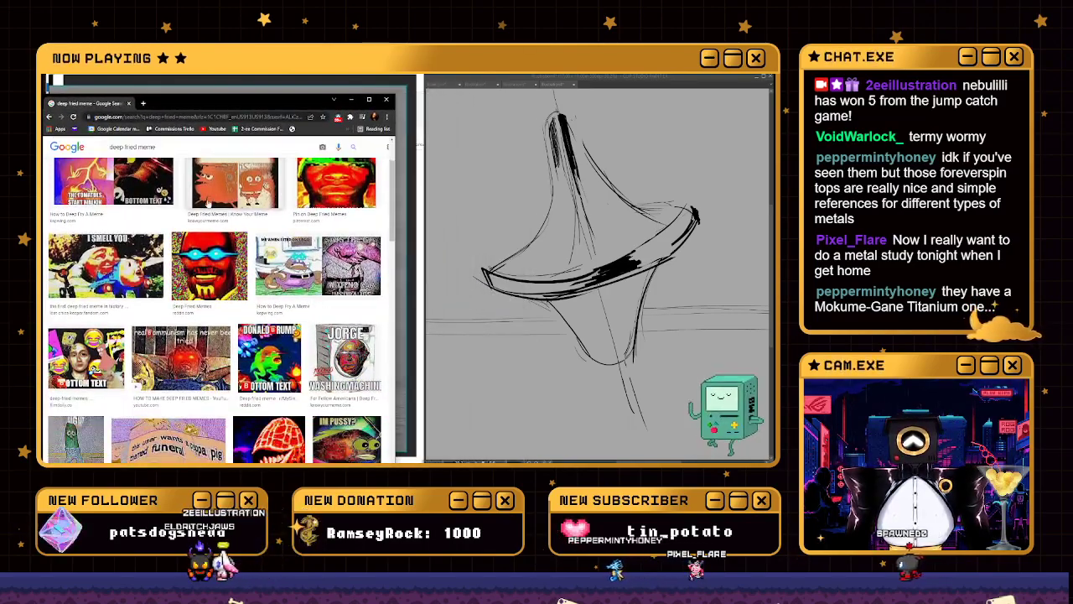
scroll(303, 282, "down", 3)
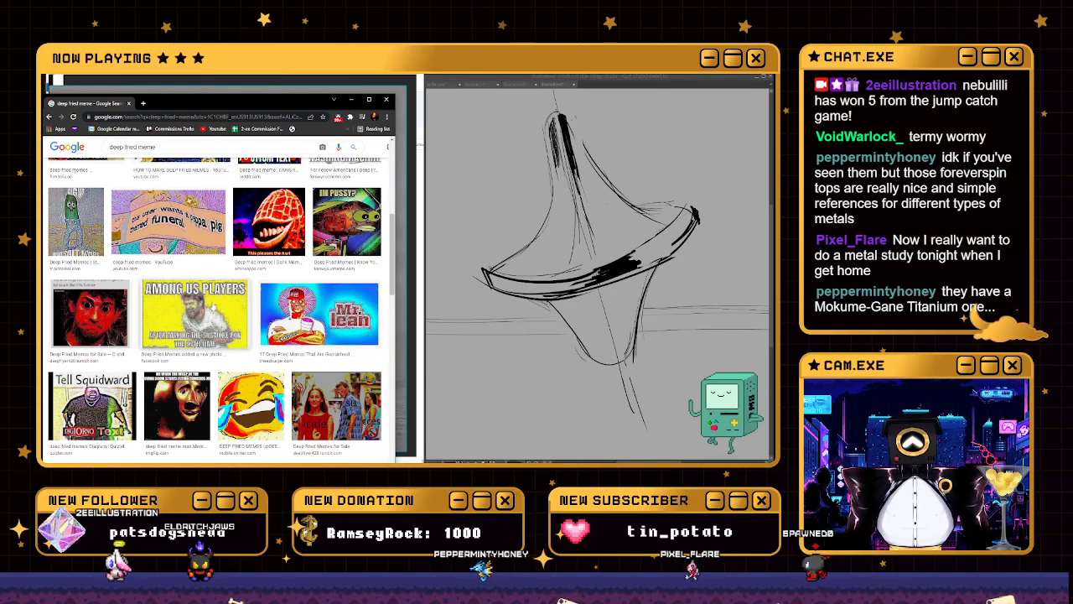
scroll(243, 362, "down", 2)
scroll(242, 363, "down", 5)
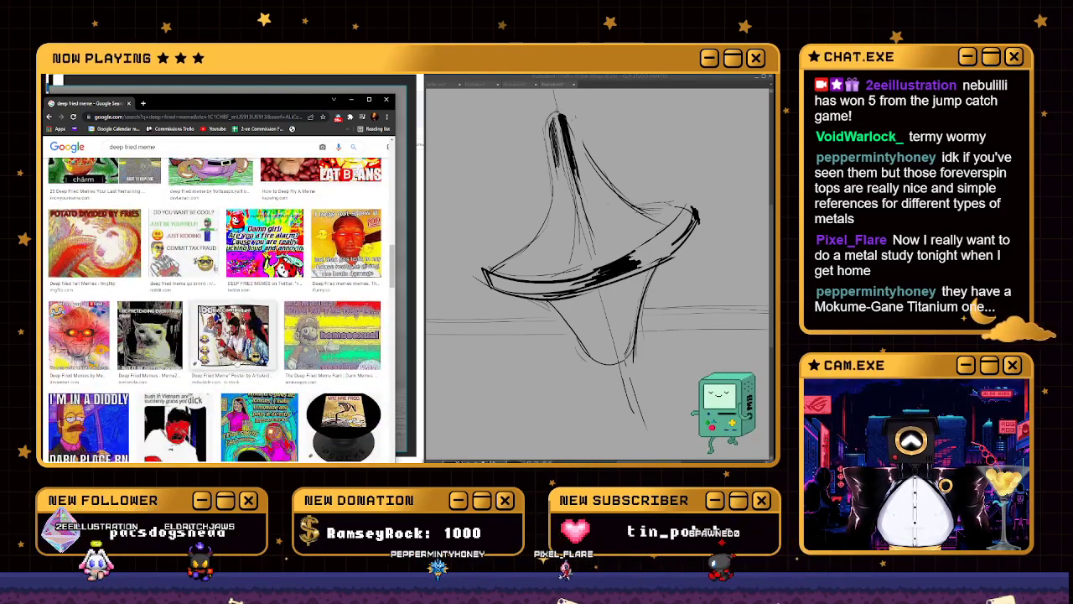
Preview the MemeZilla cat meme and look through more deep fried meme images
left_click(149, 335)
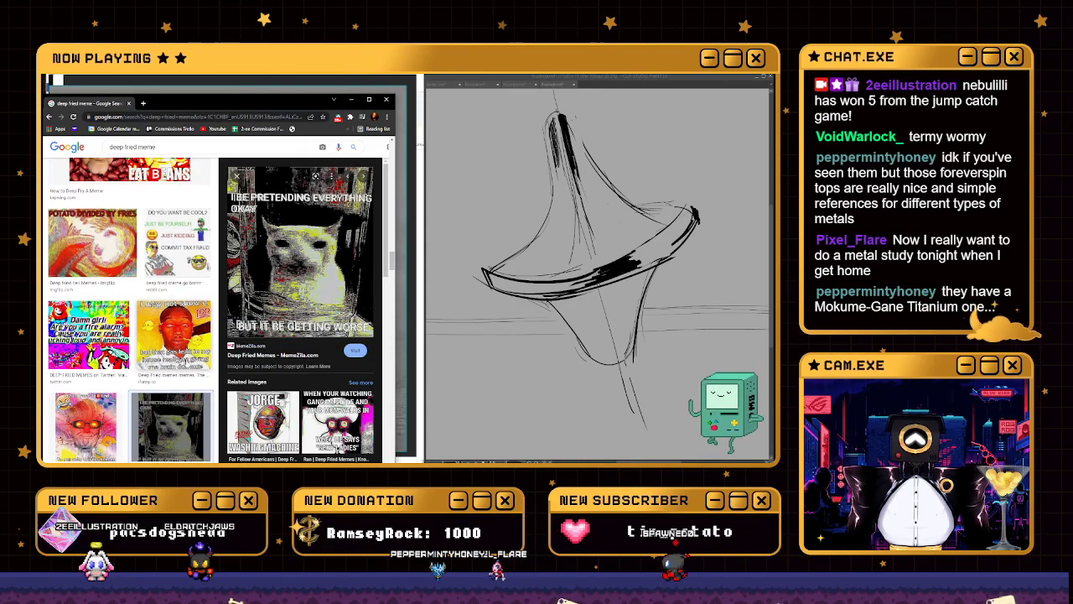
scroll(191, 370, "down", 3)
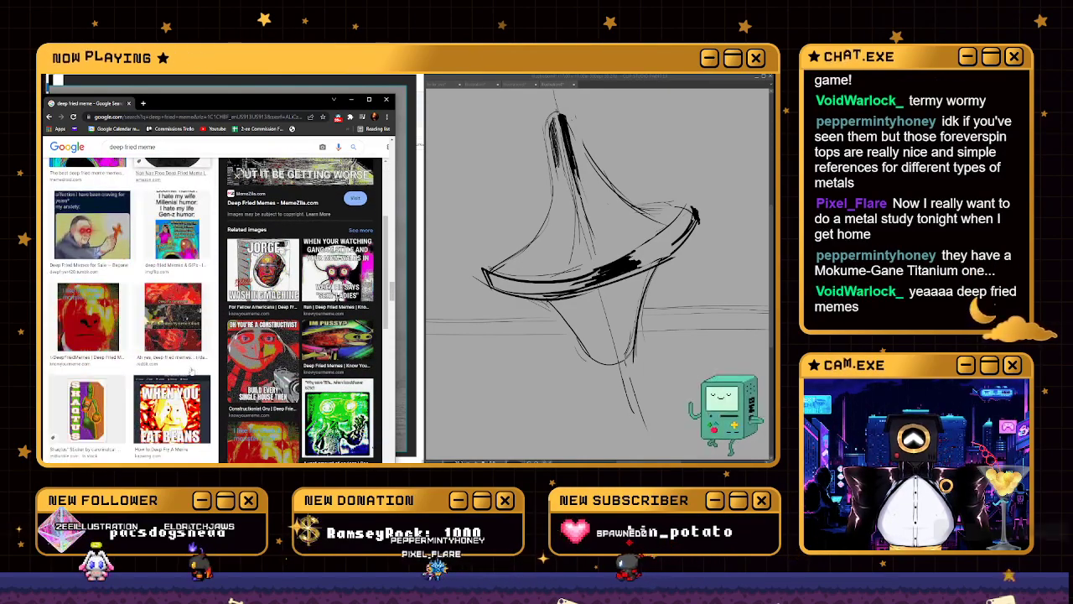
scroll(196, 377, "down", 3)
scroll(202, 382, "down", 3)
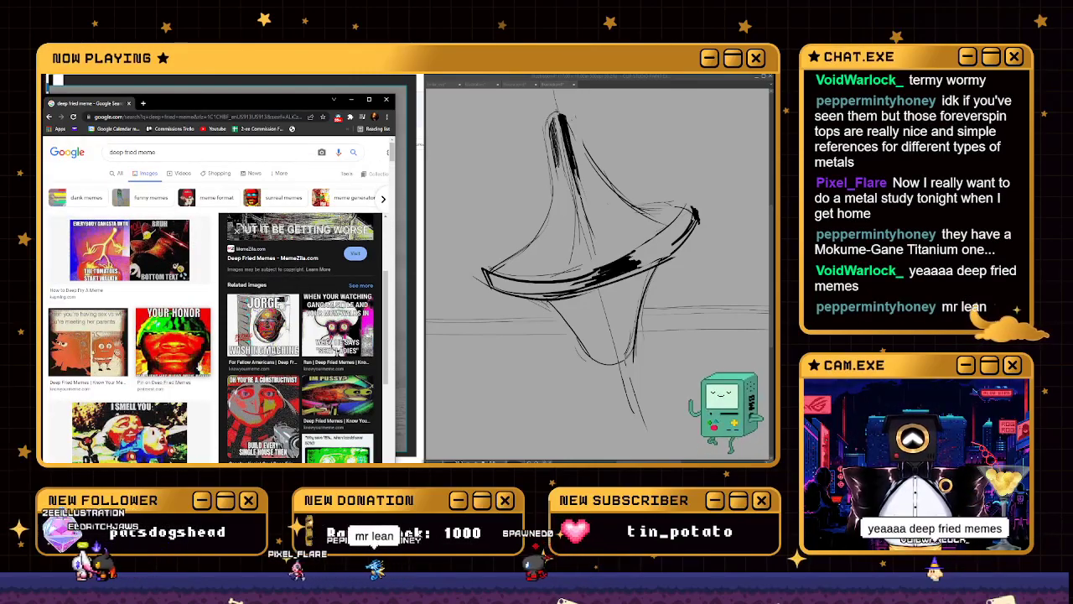
Preview the Reddit meme of a red face with glowing blue eyes and examine the neighbouring results
scroll(171, 352, "down", 3)
scroll(171, 352, "down", 5)
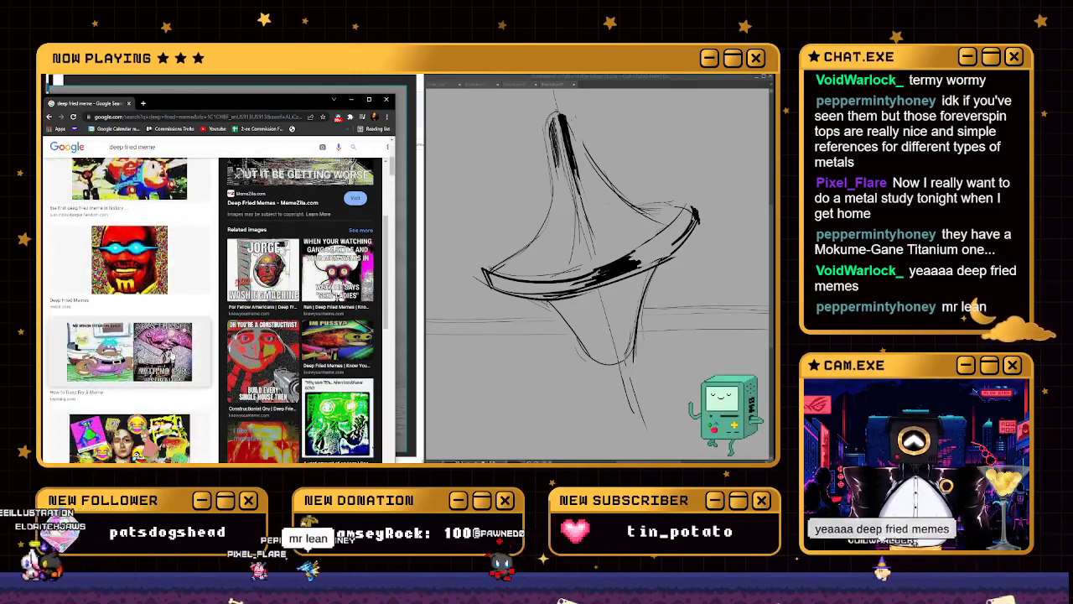
left_click(129, 260)
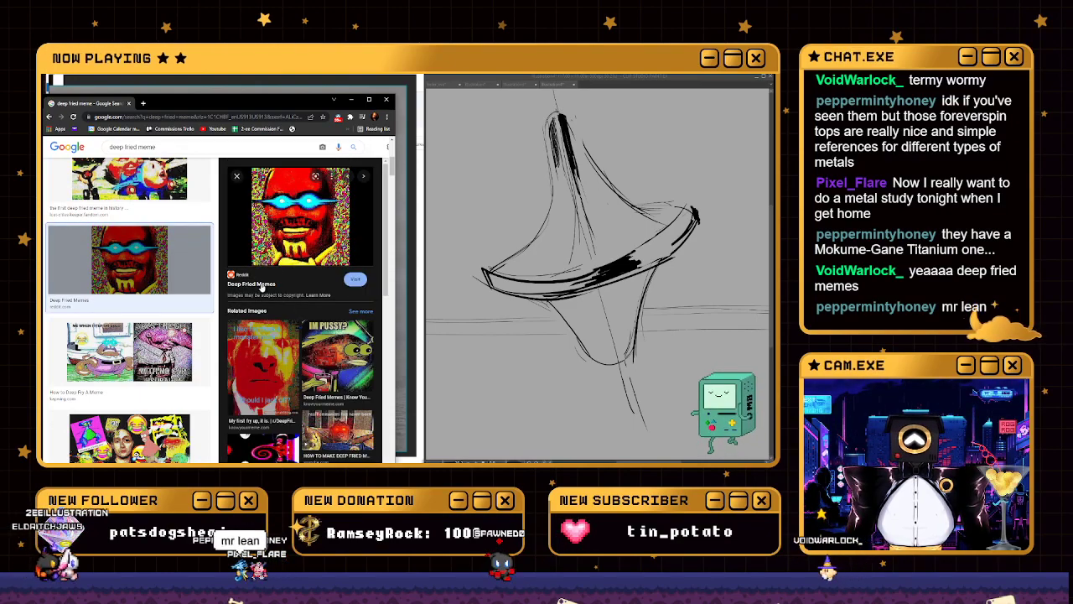
scroll(157, 325, "down", 5)
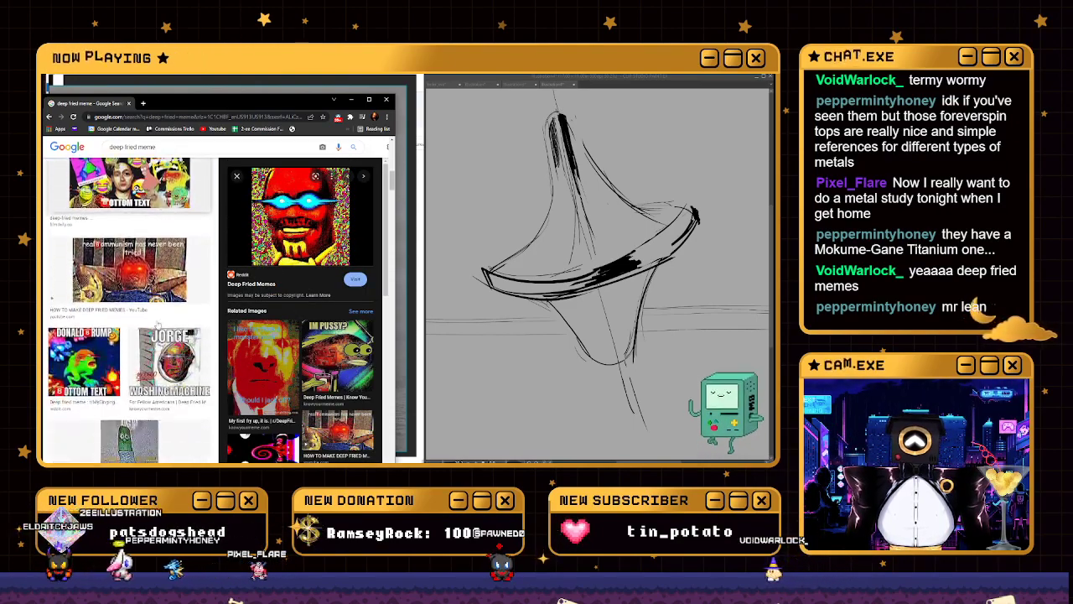
Preview the peanut deep fried meme, look through its related images, and put the browser away
scroll(157, 324, "down", 5)
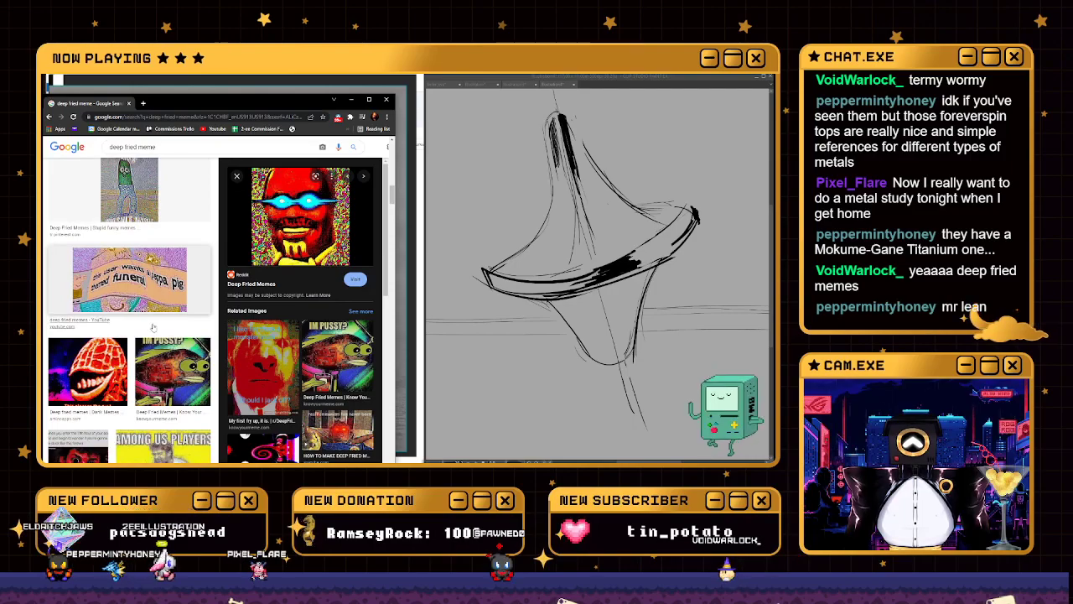
left_click(87, 368)
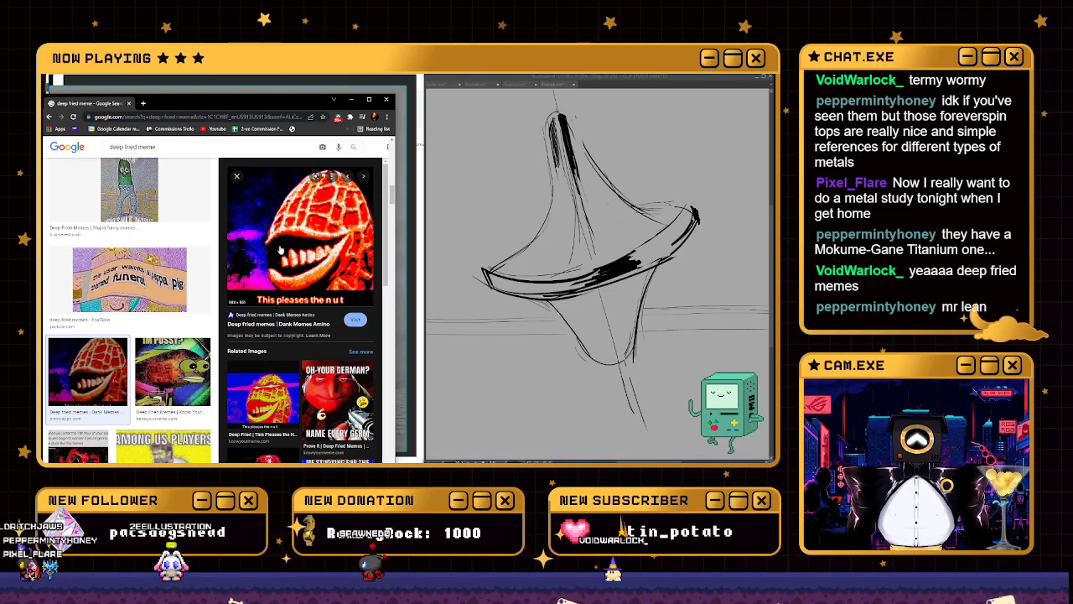
scroll(289, 307, "down", 5)
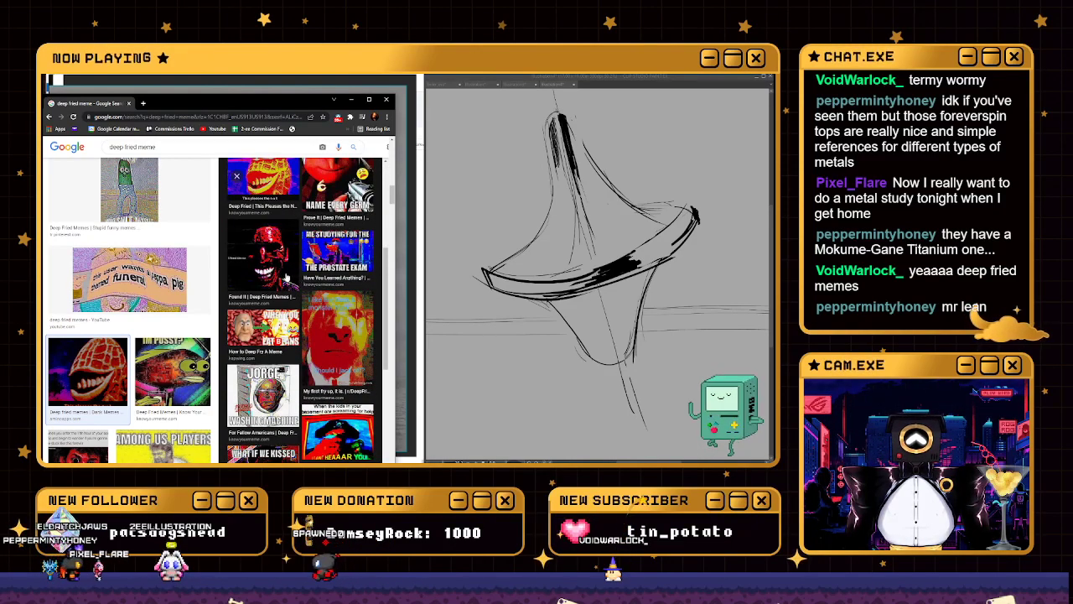
scroll(284, 276, "down", 3)
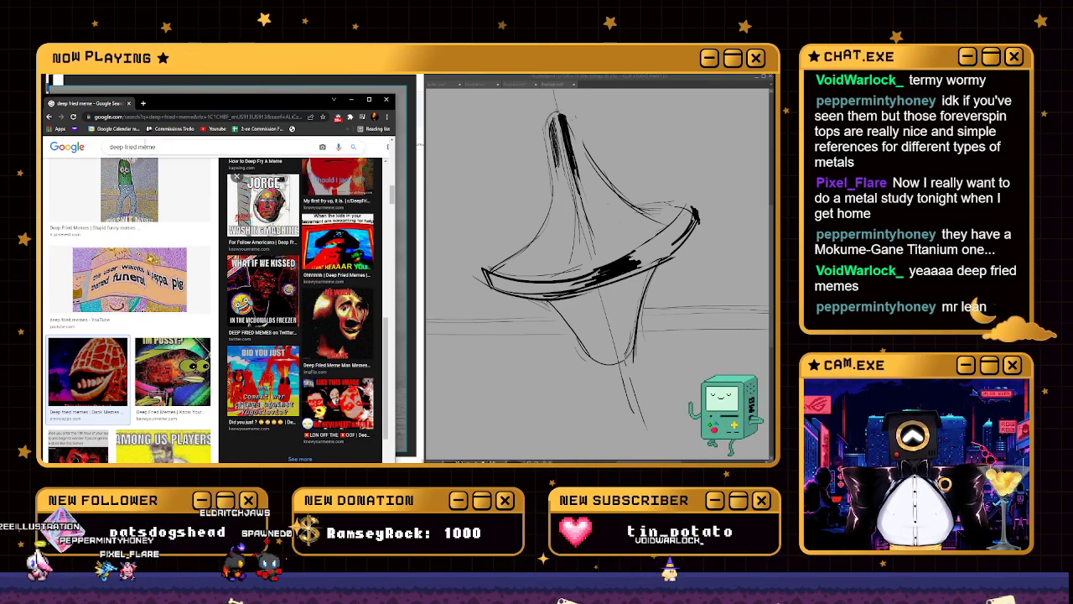
mouse_move(306, 105)
left_mouse_down()
mouse_move(319, 91)
mouse_move(300, 112)
left_mouse_up()
left_click(396, 110)
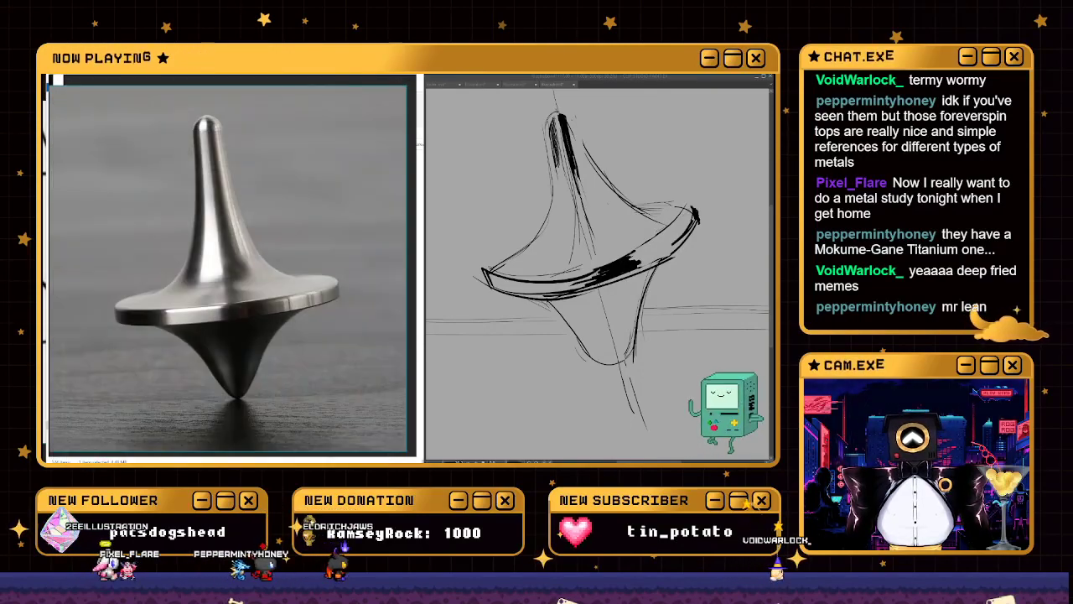
Look through the parent project folder for a metal painting example and return to the Ducat Aureatus folder
scroll(194, 171, "up", 8)
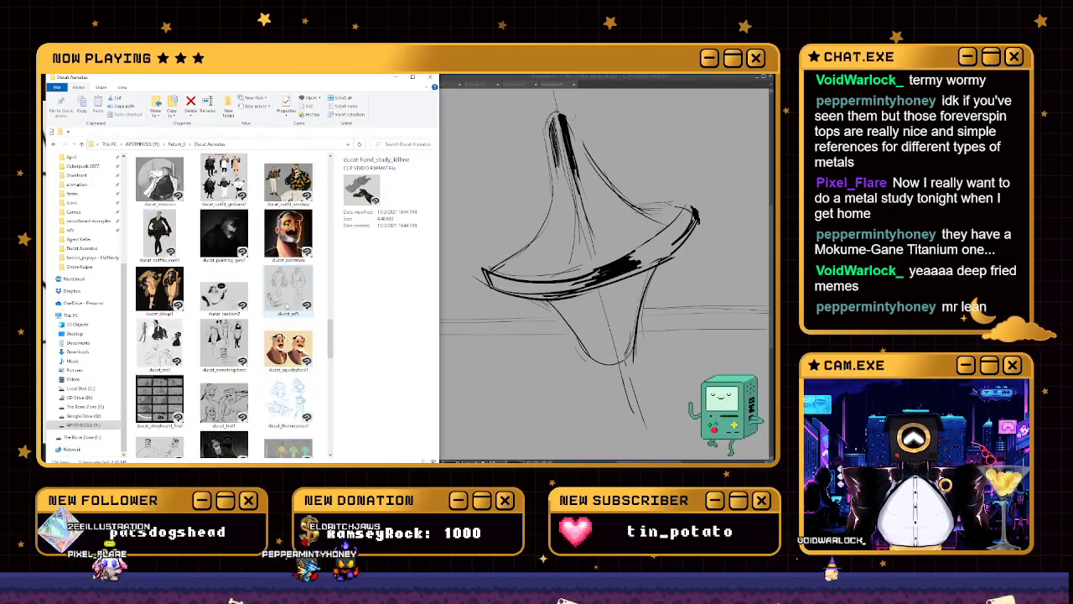
left_click(176, 144)
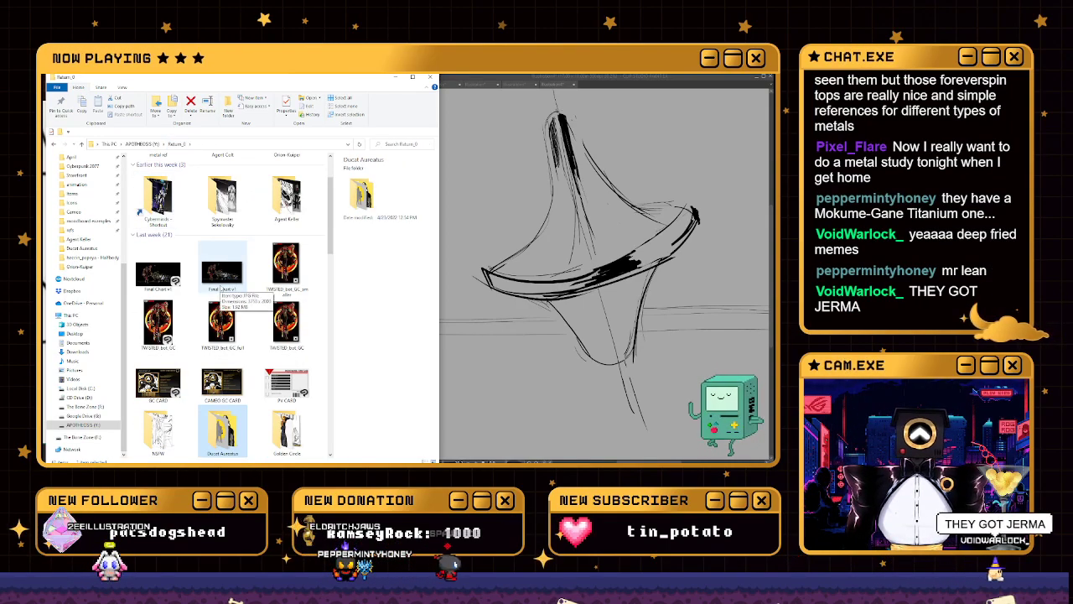
scroll(225, 283, "down", 10)
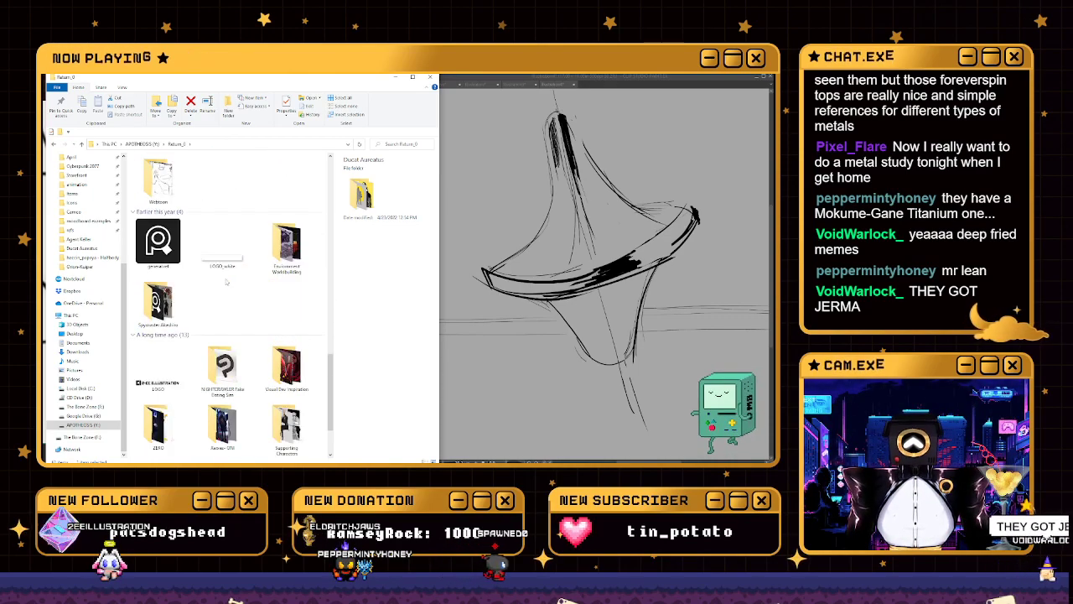
scroll(225, 284, "down", 3)
left_click(191, 145)
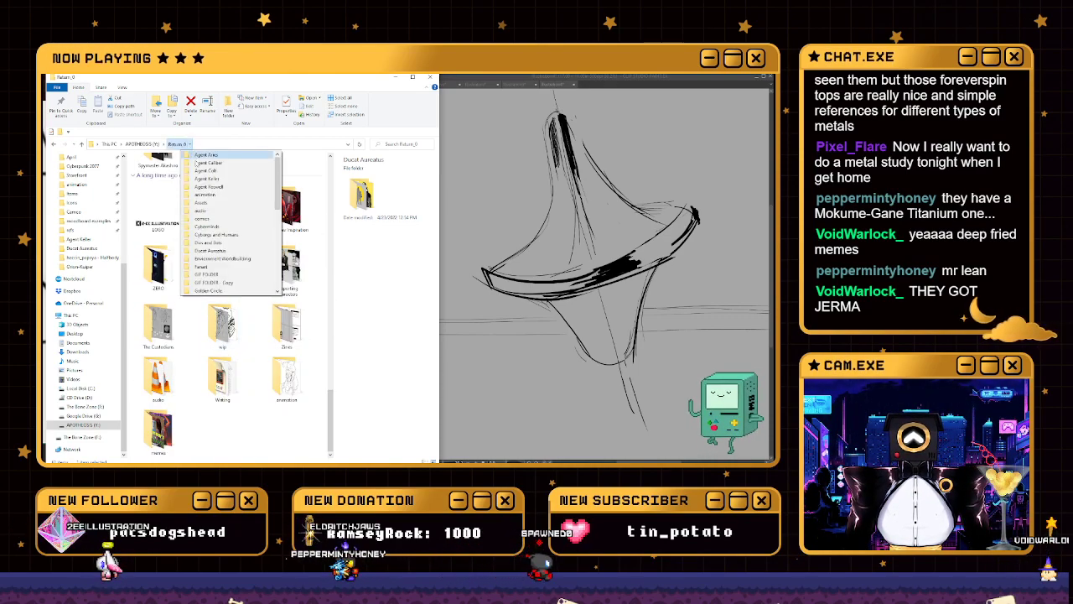
left_click(227, 251)
Find the neon purple and blue color test painting in the Ducat Aureatus folder and open it in Clip Studio Paint
scroll(277, 247, "down", 3)
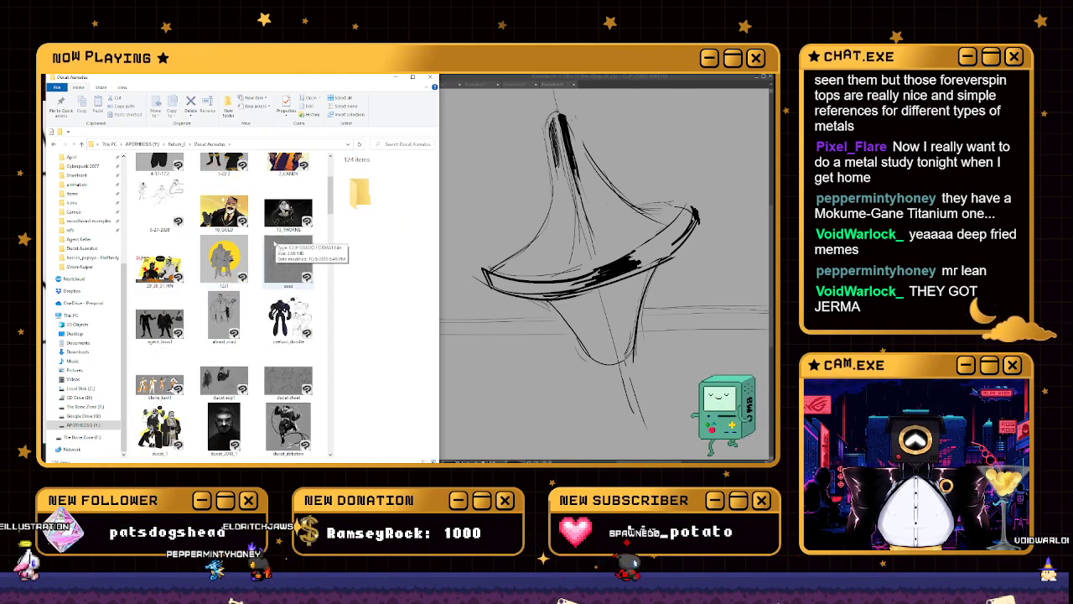
scroll(251, 260, "down", 2)
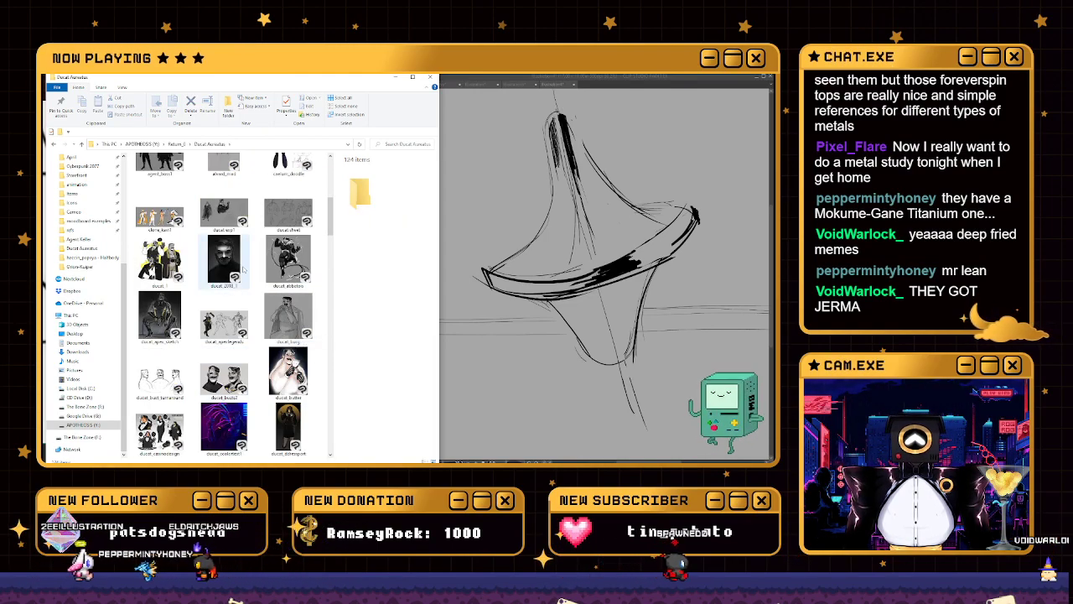
scroll(243, 269, "down", 2)
scroll(218, 252, "down", 2)
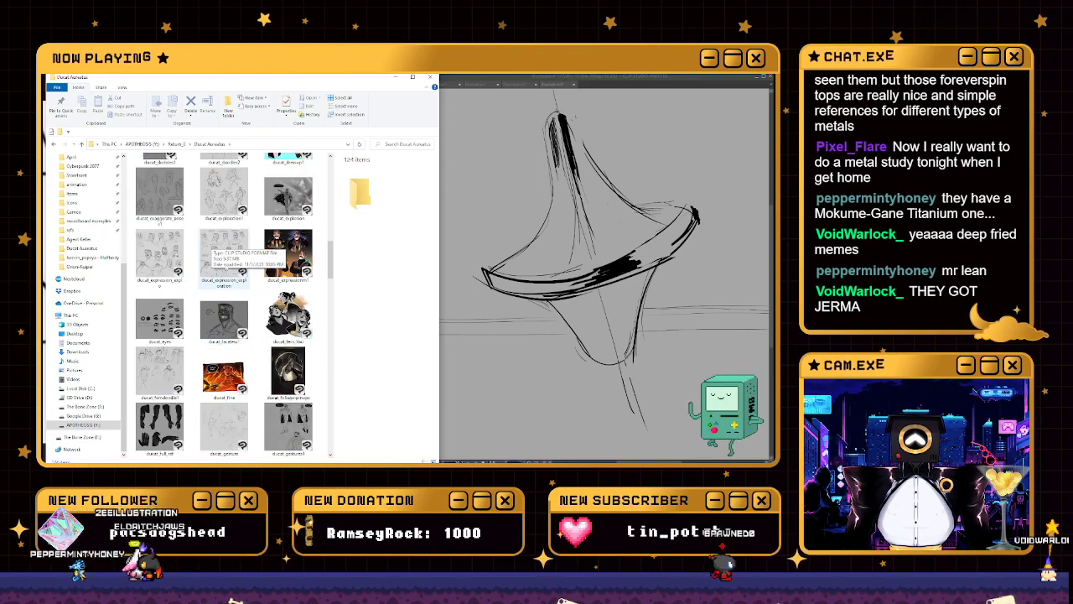
scroll(220, 250, "up", 3)
left_click(224, 235)
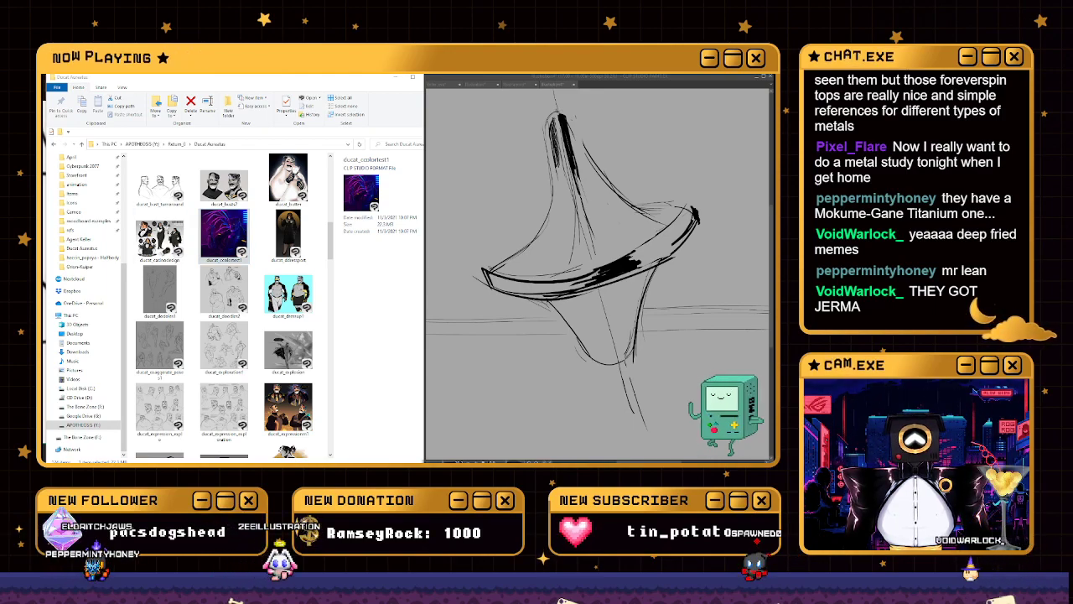
key("Return")
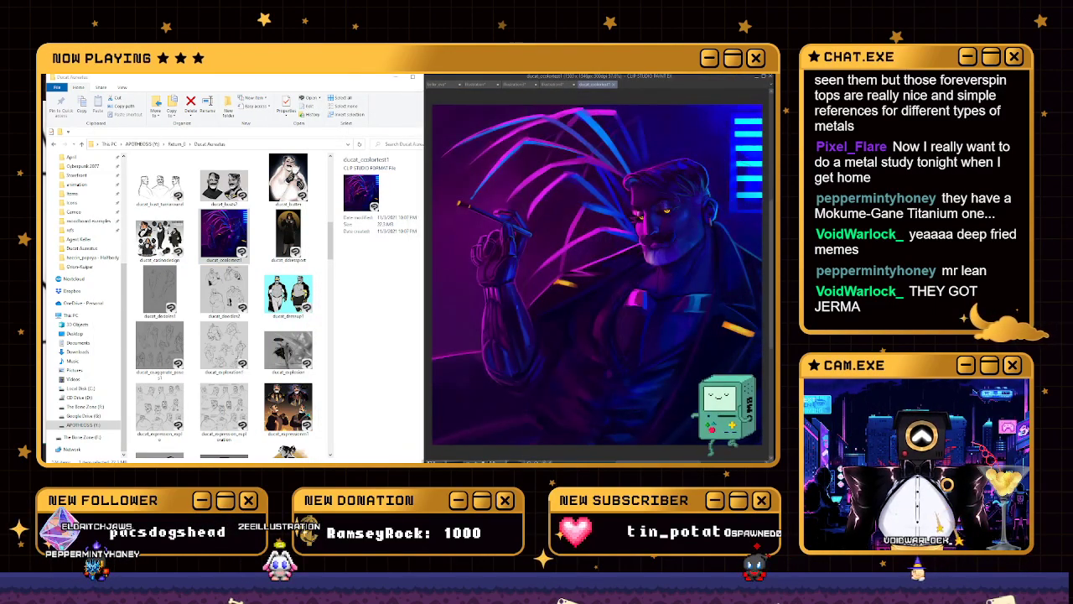
Fit the whole painting in view and clear the file window off the spinning top reference
key("ctrl+minus")
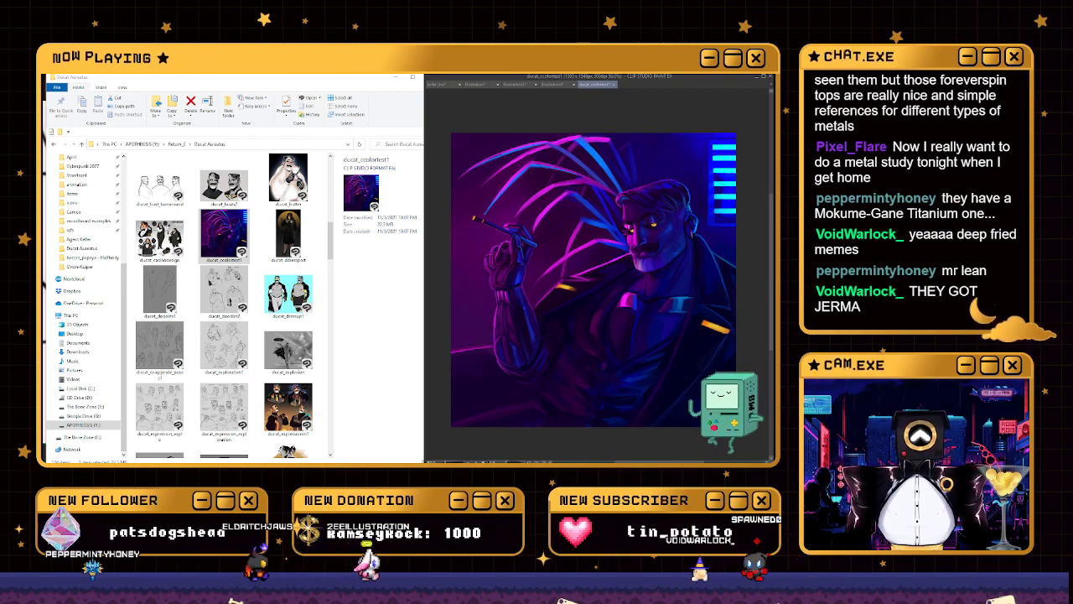
left_click_drag(164, 77, 164, 142)
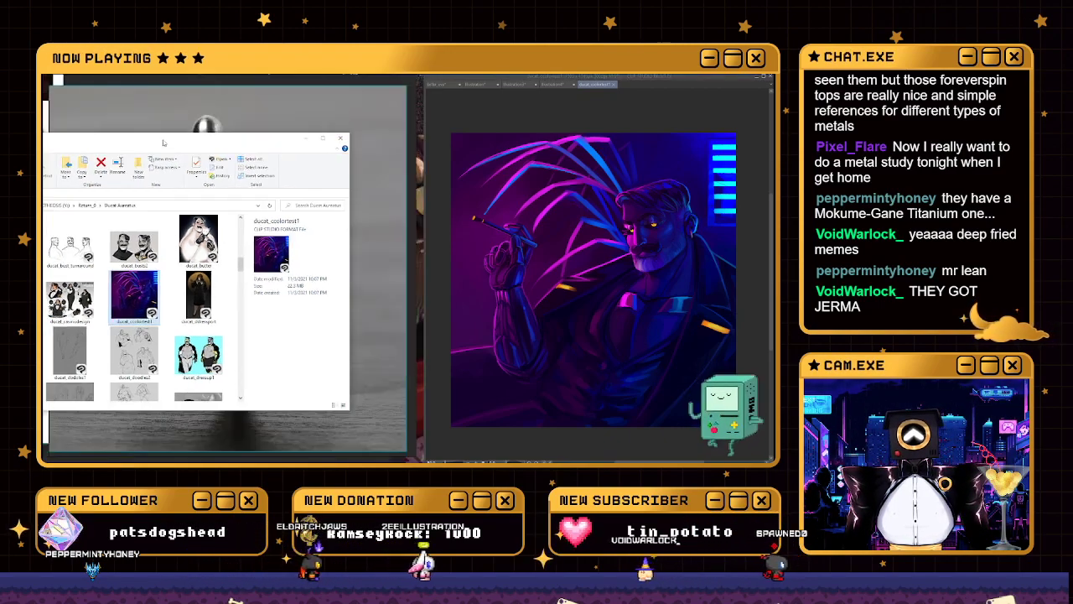
left_click(99, 120)
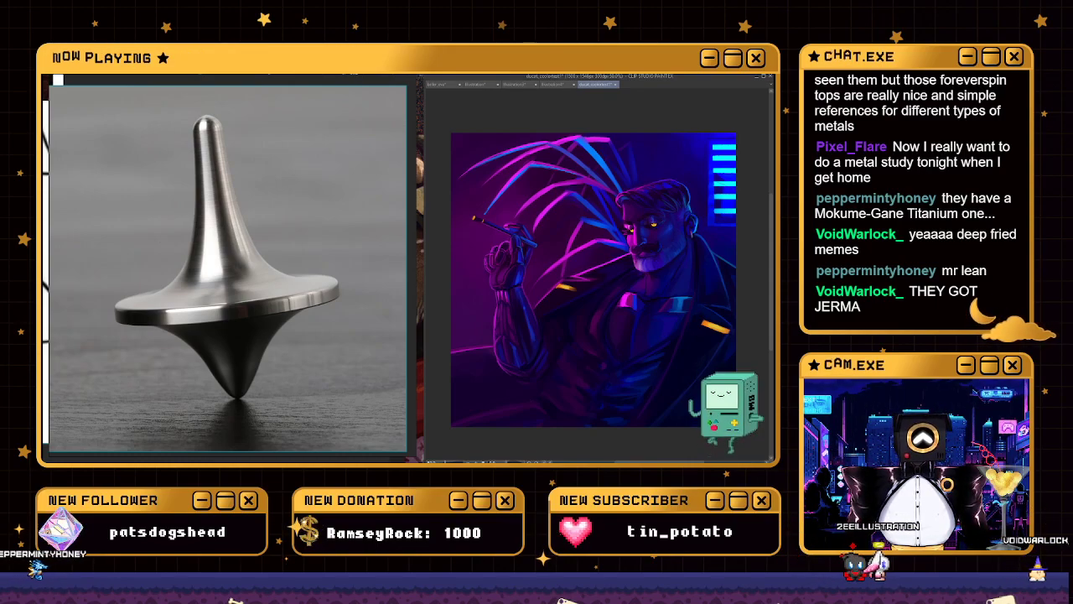
Fill the canvas with black over the painting and reduce it to a greyscale view of its values
left_click(620, 279)
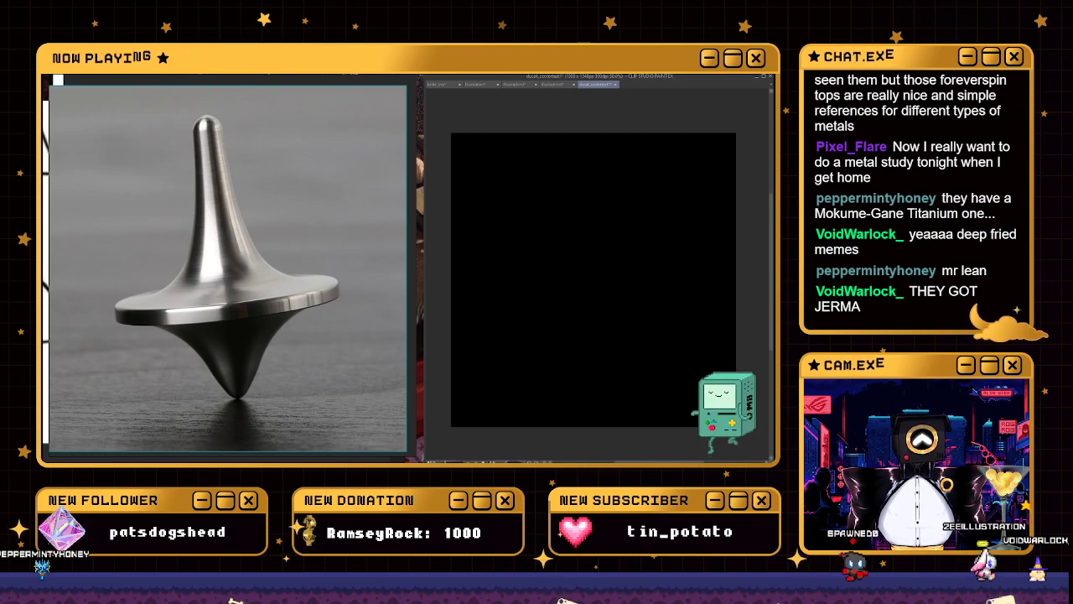
key("ctrl+z")
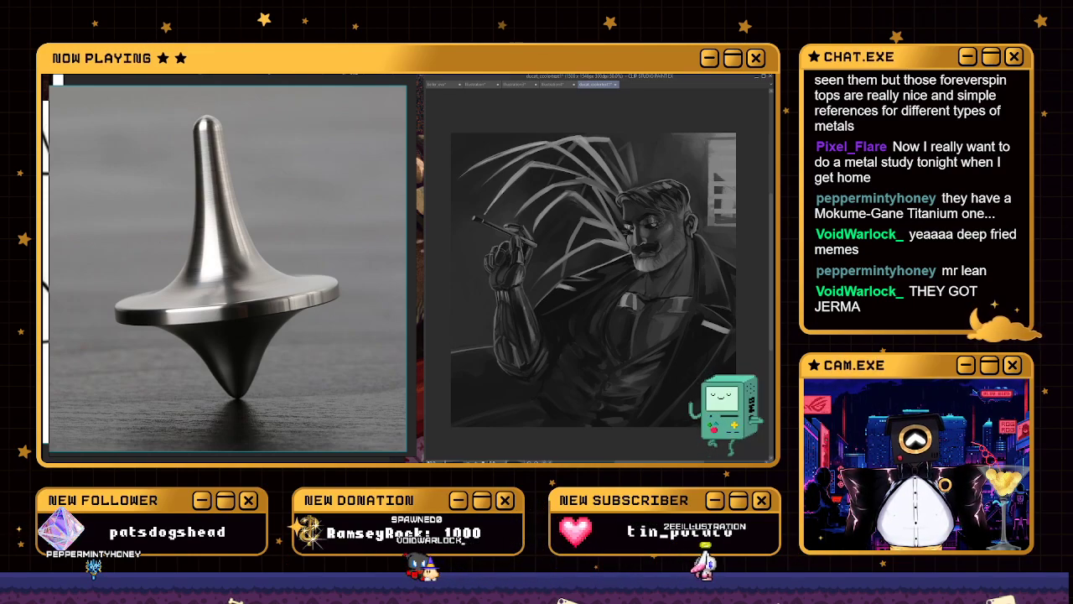
key("ctrl+a")
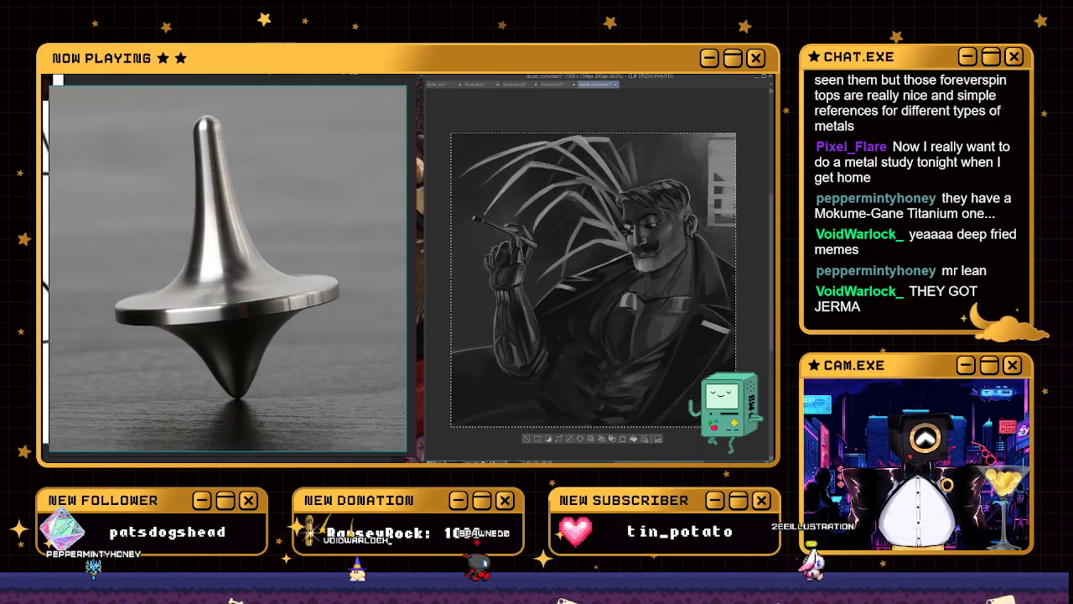
key("ctrl+z")
key("ctrl+z")
key("ctrl+y")
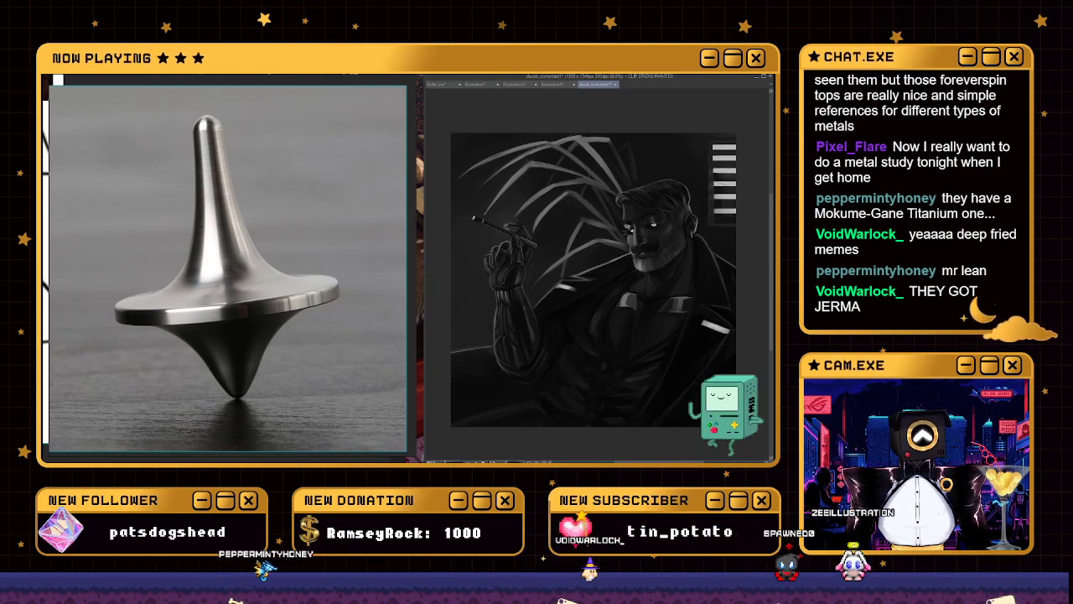
Step back and forth between the greyscale versions of the painting to compare their contrast
key("ctrl+z")
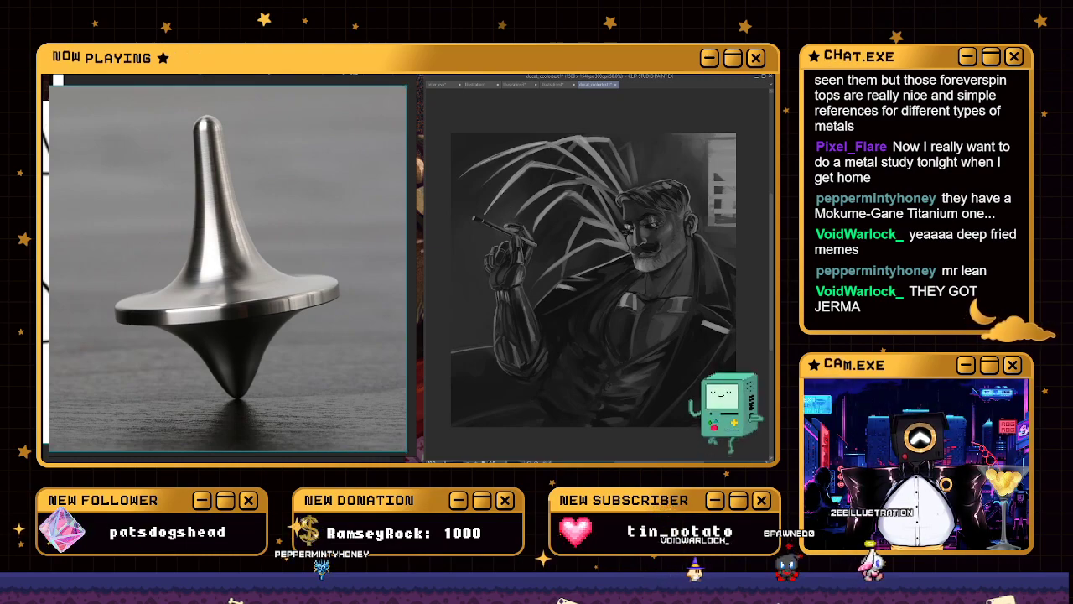
key("ctrl+z")
key("ctrl+z")
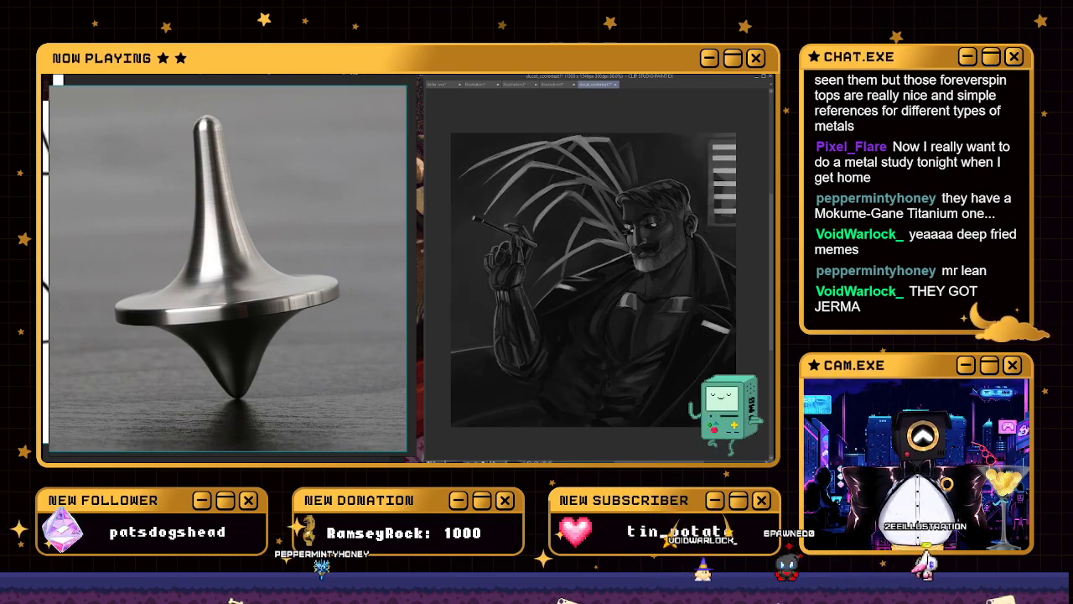
key("ctrl+y")
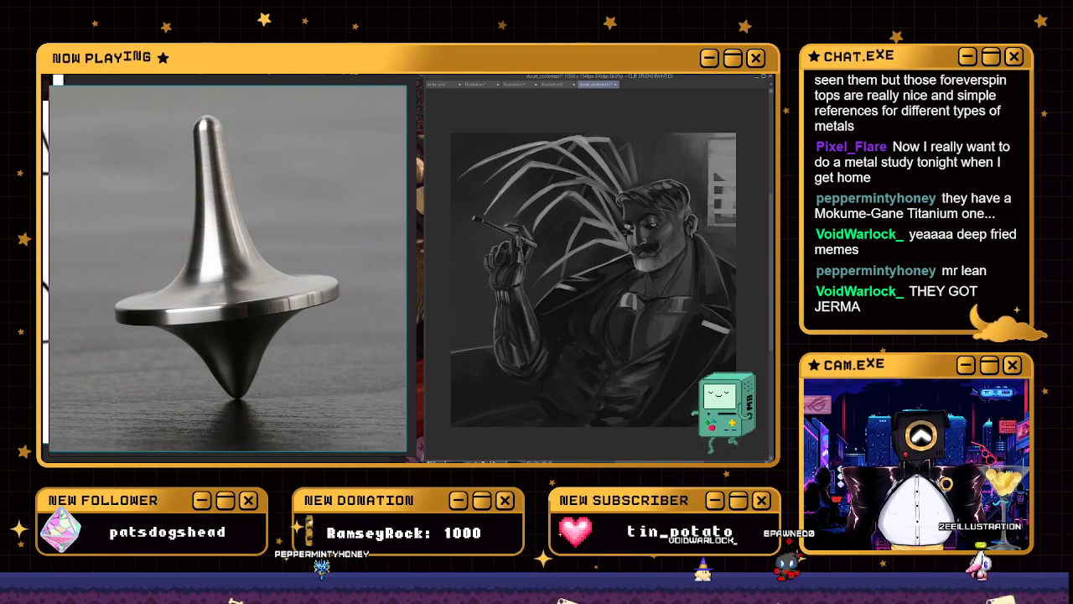
key("ctrl+z")
key("ctrl+y")
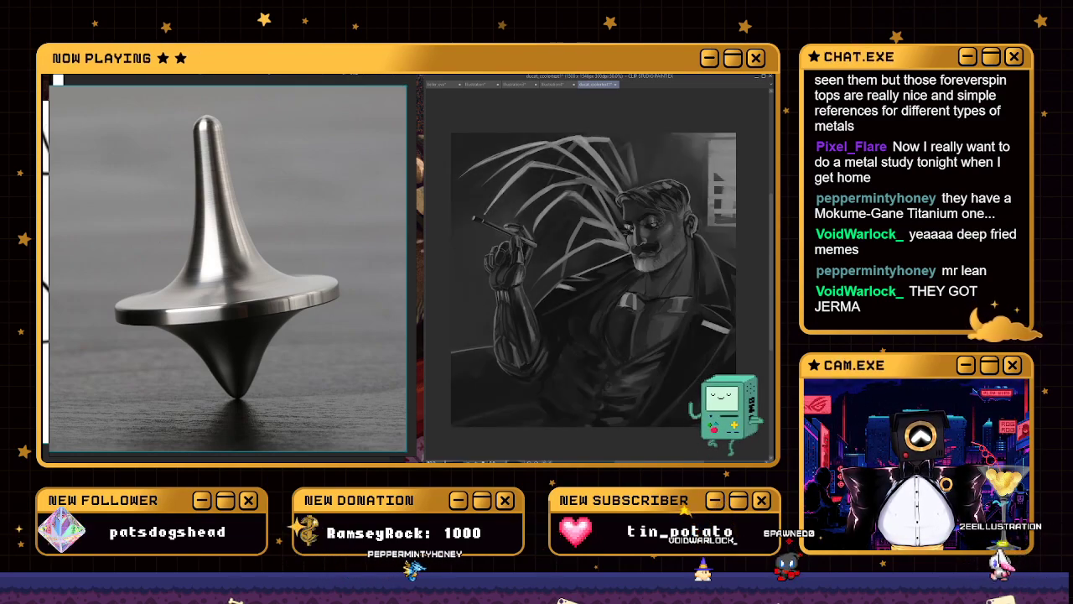
key("ctrl+z")
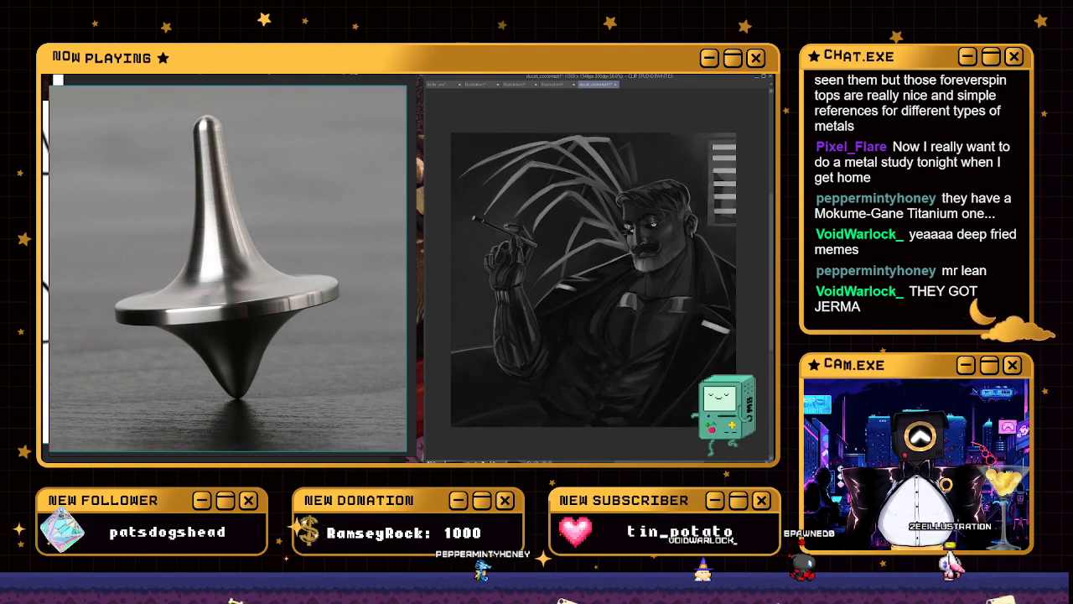
key("ctrl+y")
Examine the greyscale values of the metal arm, the spider-like limbs, the face and the window up close
scroll(496, 168, "up", 1)
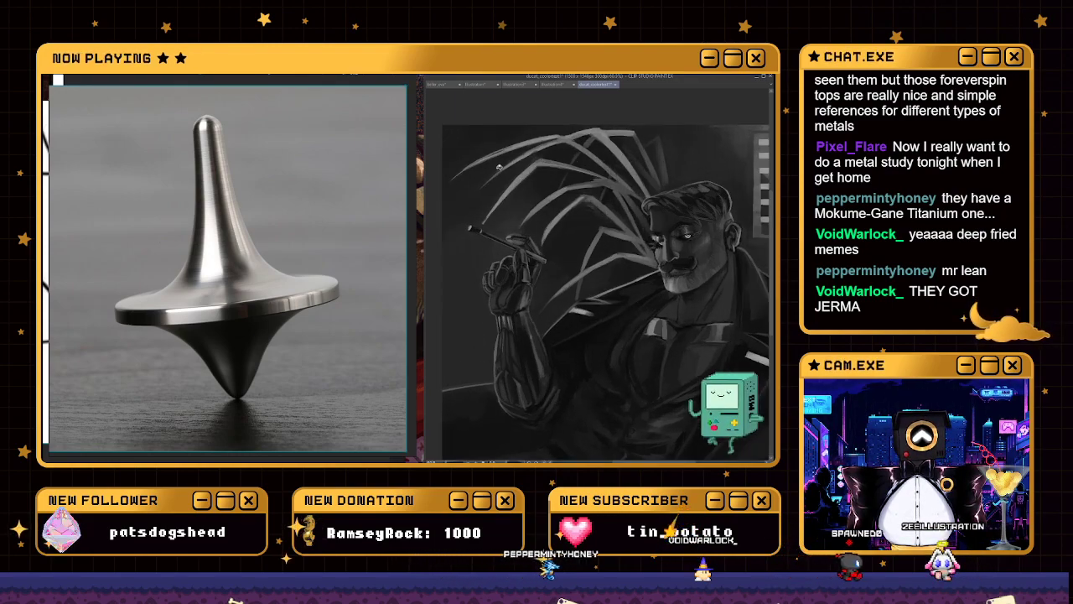
left_click_drag(551, 216, 600, 241)
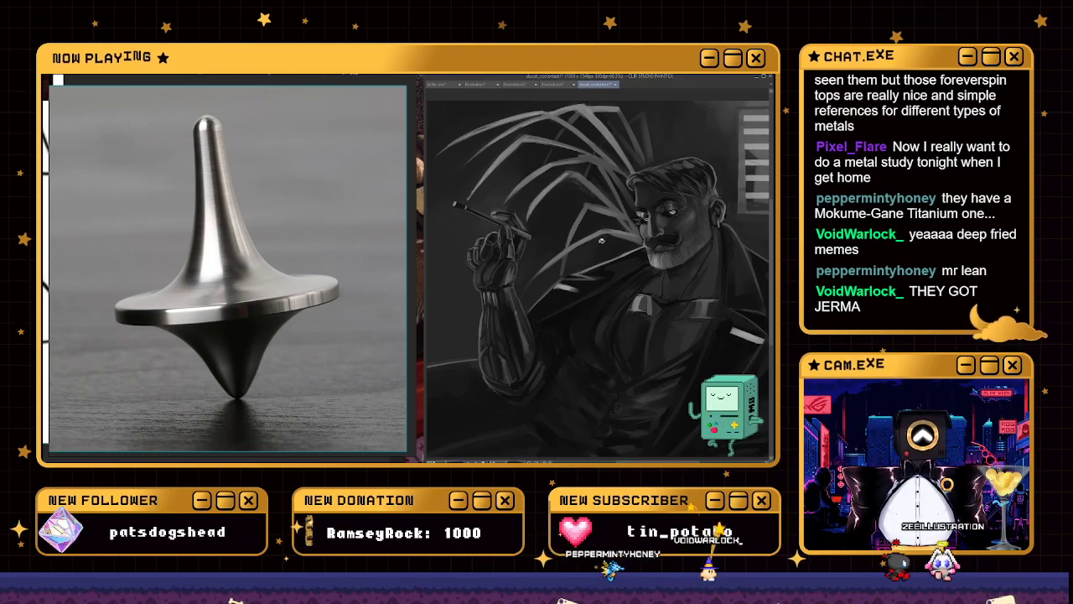
left_click_drag(602, 239, 577, 257)
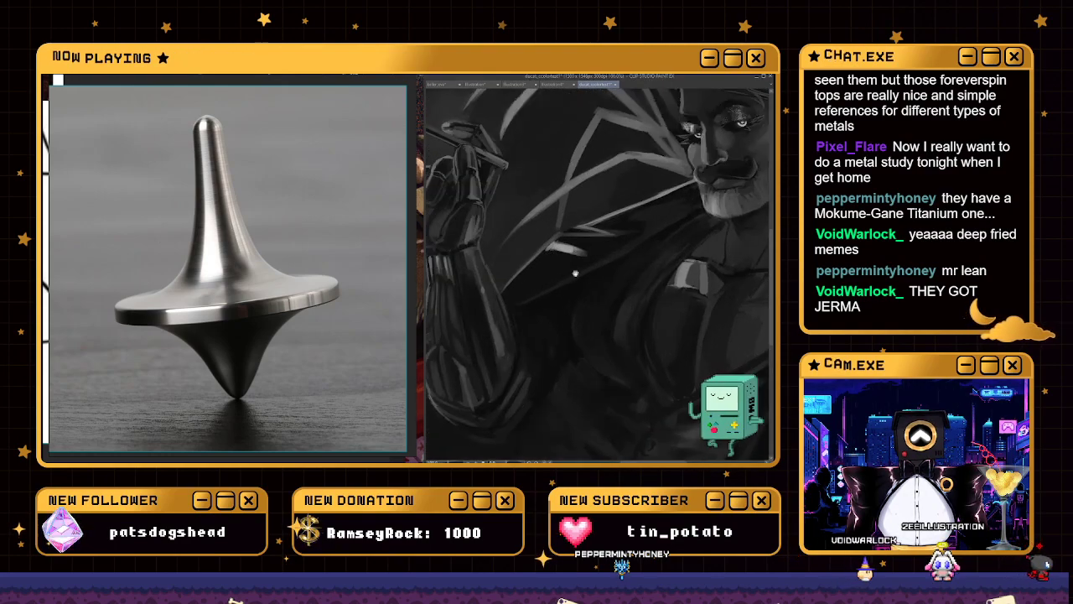
scroll(564, 297, "down", 4)
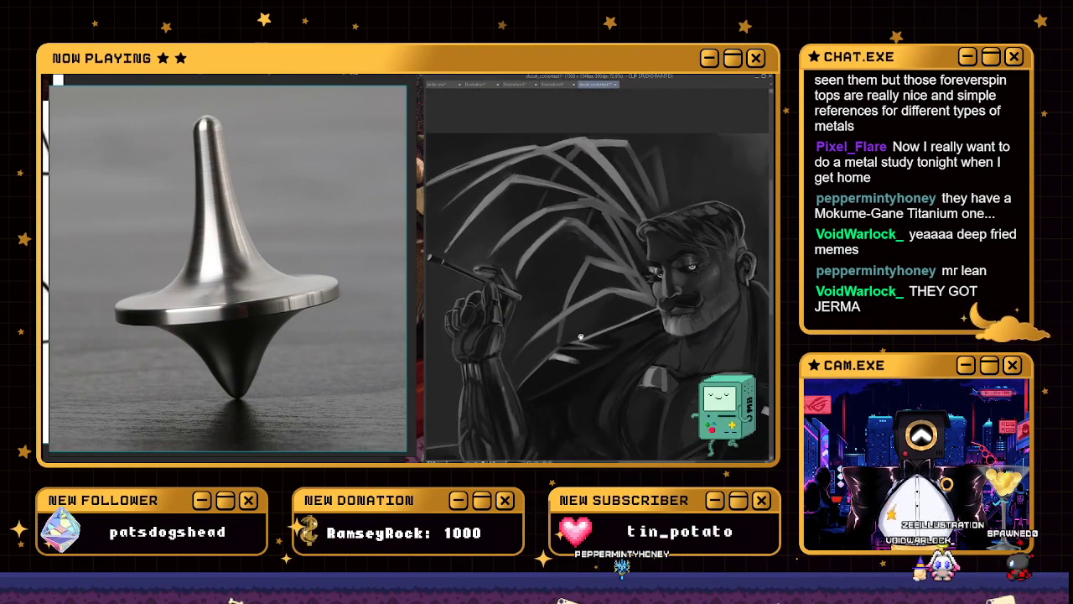
left_click_drag(565, 212, 587, 268)
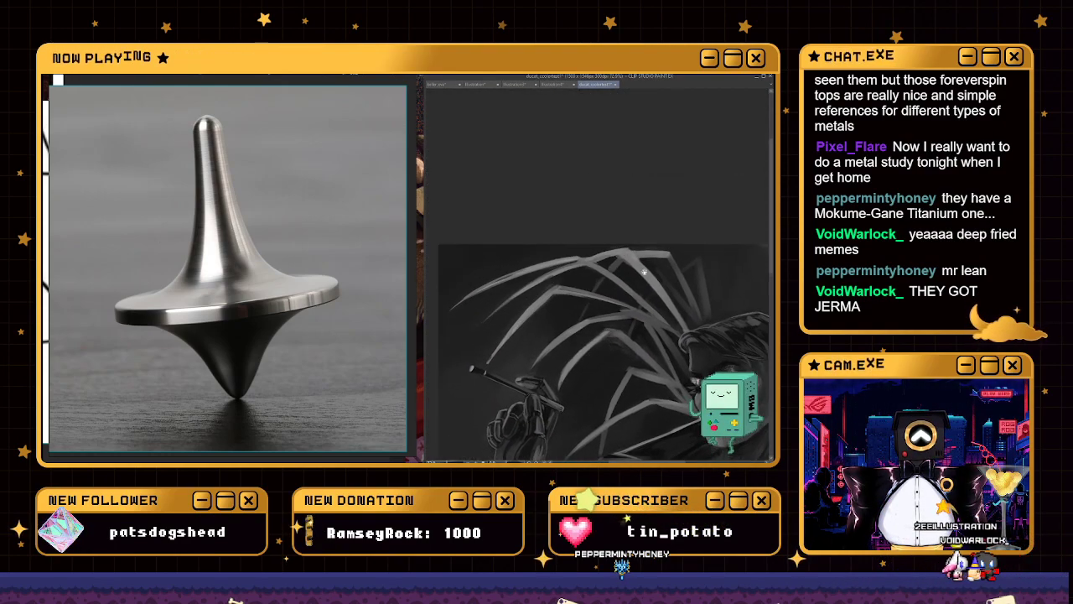
left_click_drag(664, 327, 682, 234)
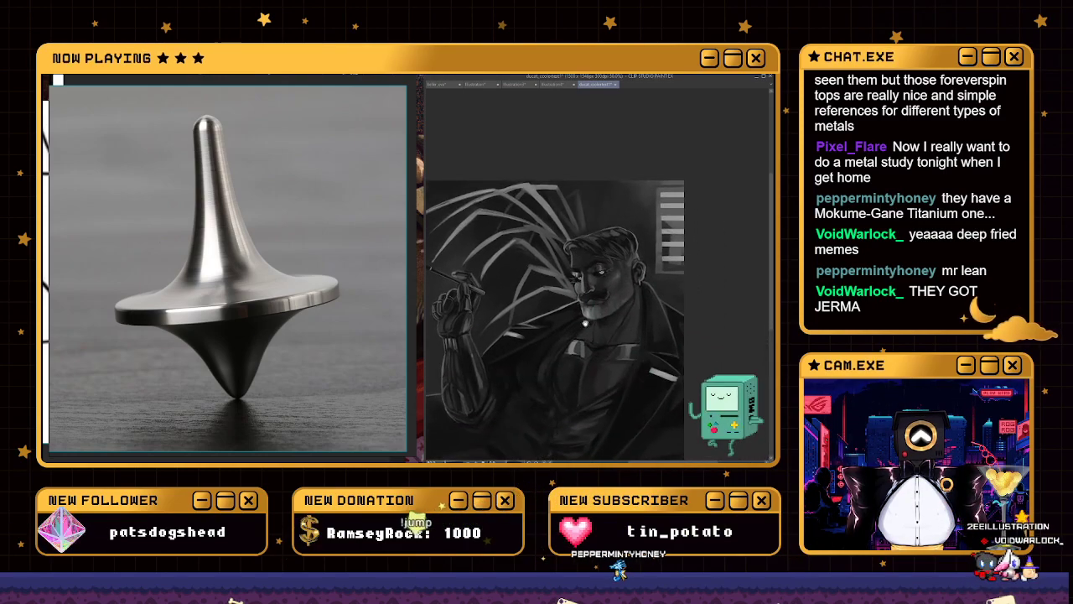
scroll(683, 234, "up", 2)
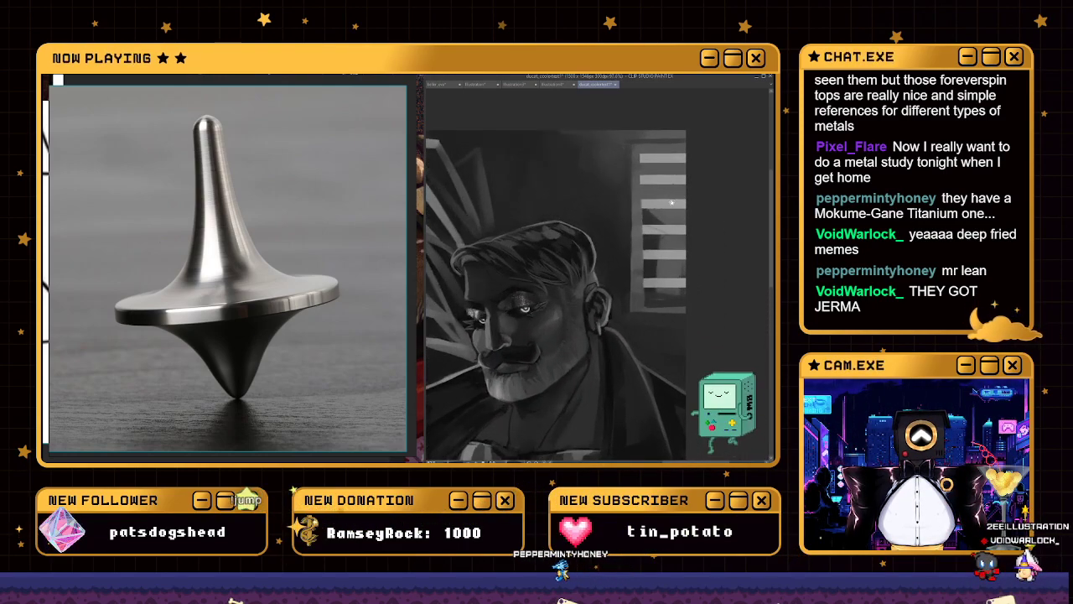
scroll(659, 281, "down", 1)
mouse_move(597, 347)
left_mouse_down()
mouse_move(596, 360)
mouse_move(647, 290)
mouse_move(518, 293)
left_mouse_up()
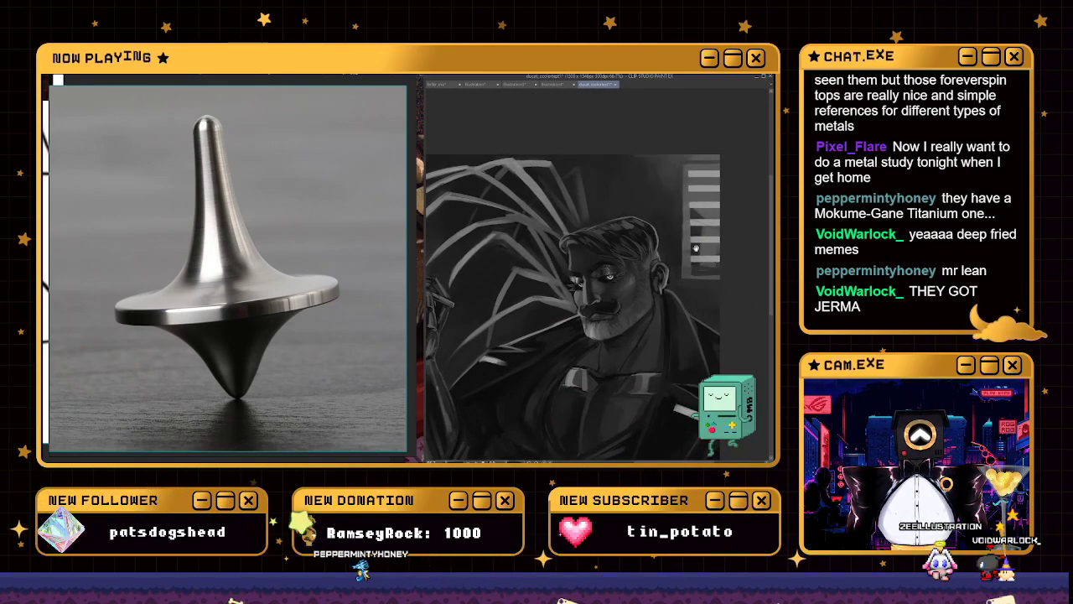
left_click_drag(480, 177, 612, 212)
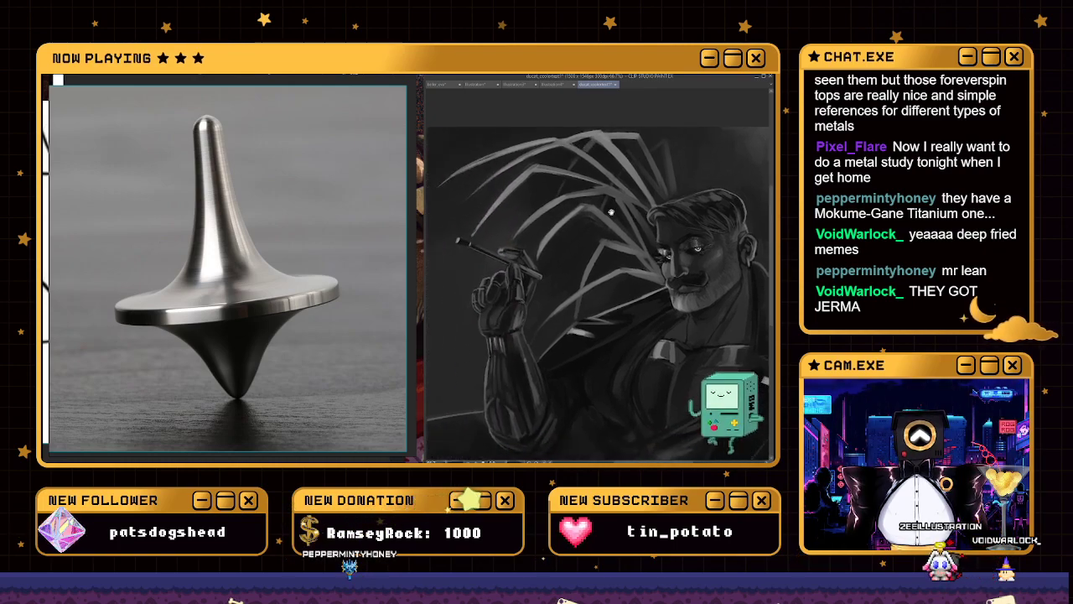
Open a gradient map on the greyscale painting and preview a pale blue and pink pastel gradient from another set
left_click_drag(645, 176, 655, 222)
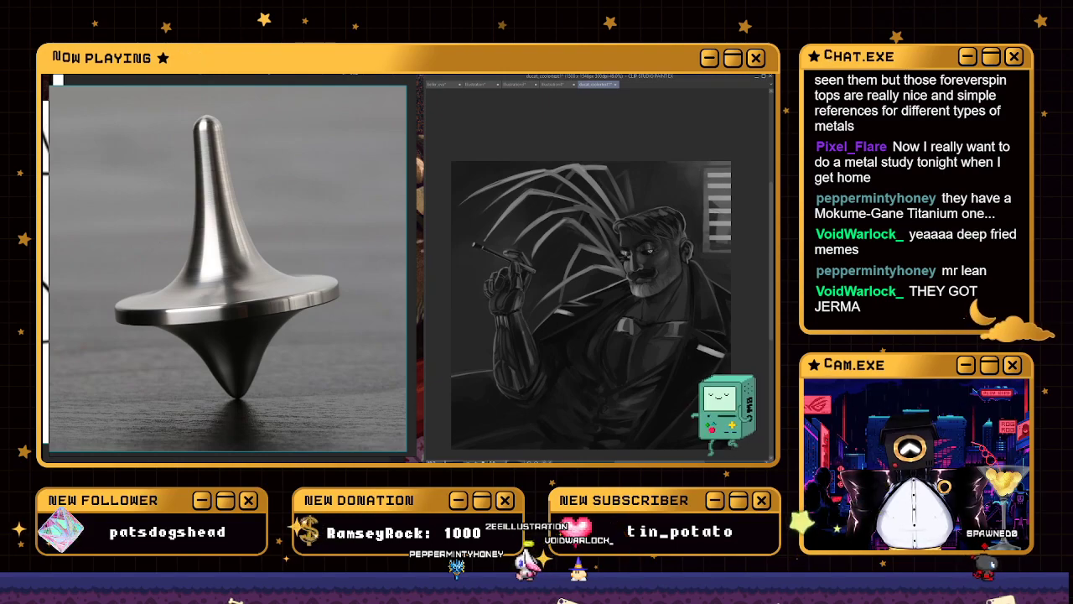
left_click_drag(553, 201, 344, 161)
left_click(276, 209)
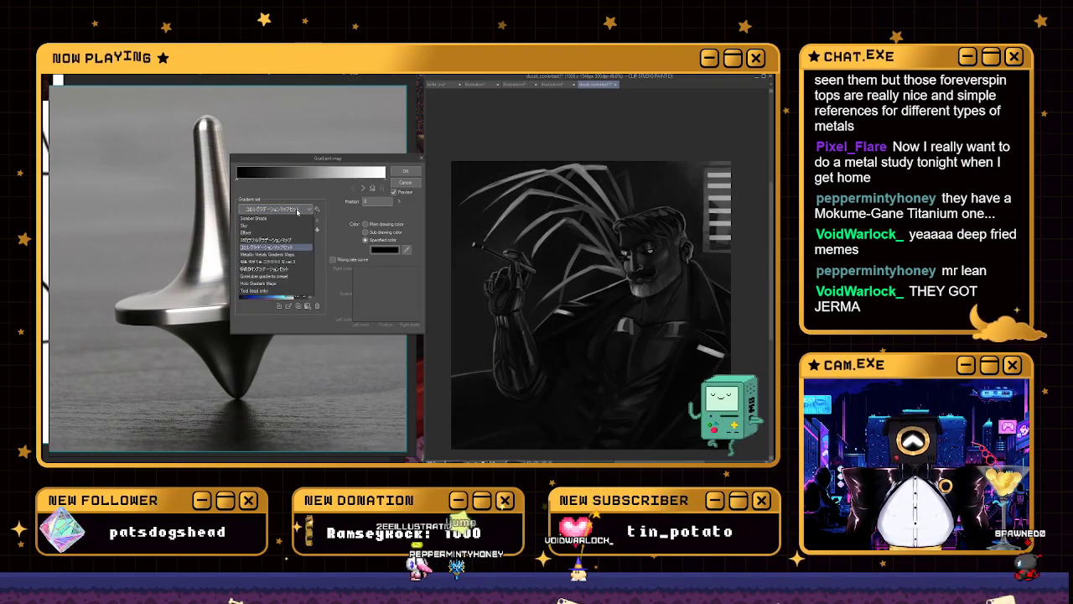
left_click(286, 240)
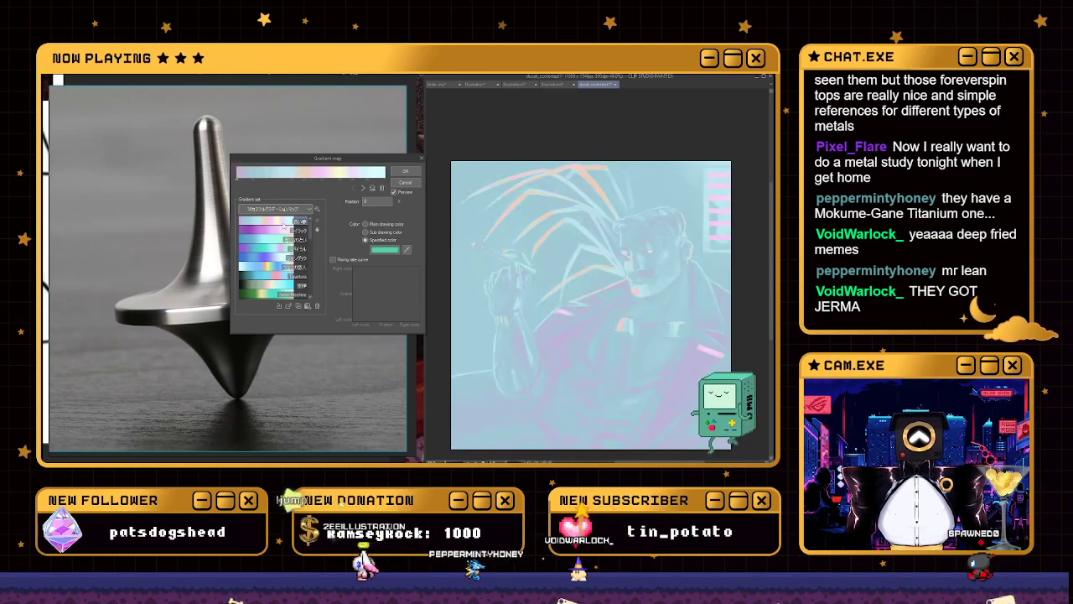
Switch to a different gradient set and preview its black-to-orange gradient on the painting's limbs, face and window
left_click(279, 210)
left_click(277, 249)
left_click(266, 221)
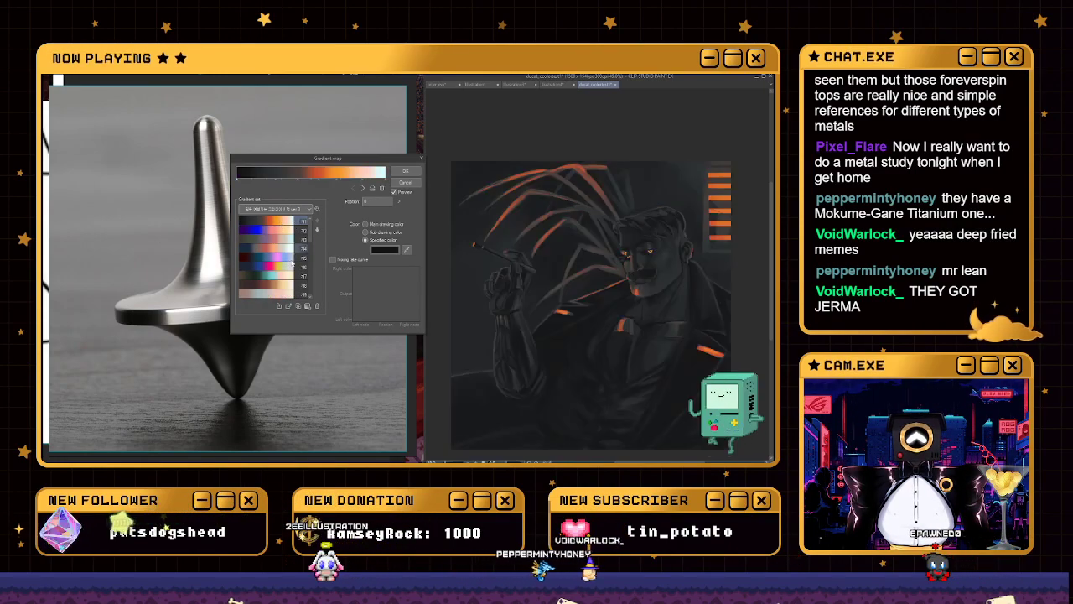
scroll(605, 241, "down", 1)
scroll(672, 234, "down", 1)
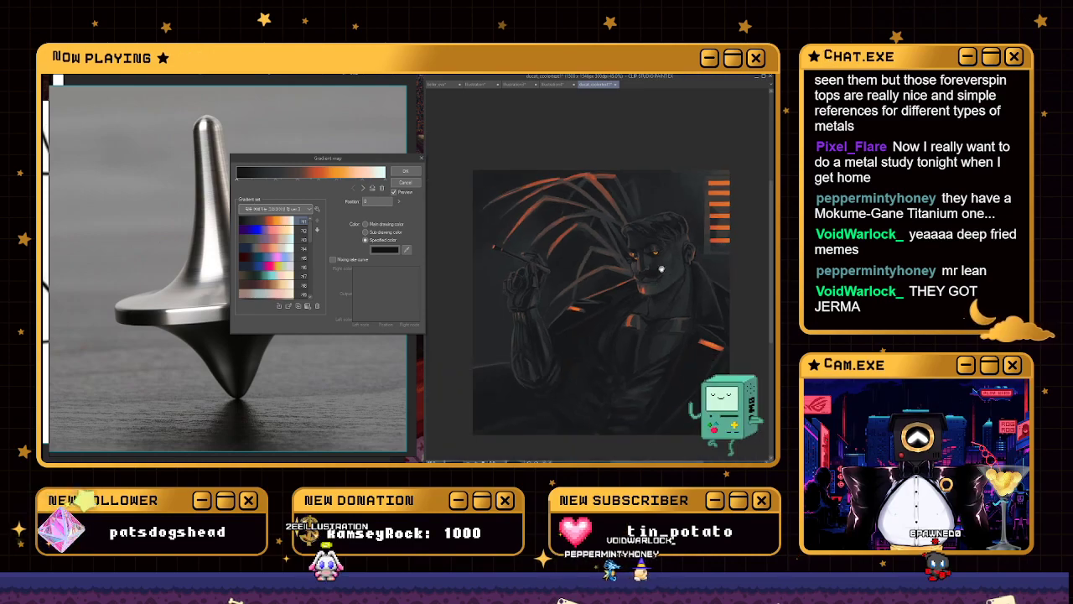
scroll(672, 235, "up", 1)
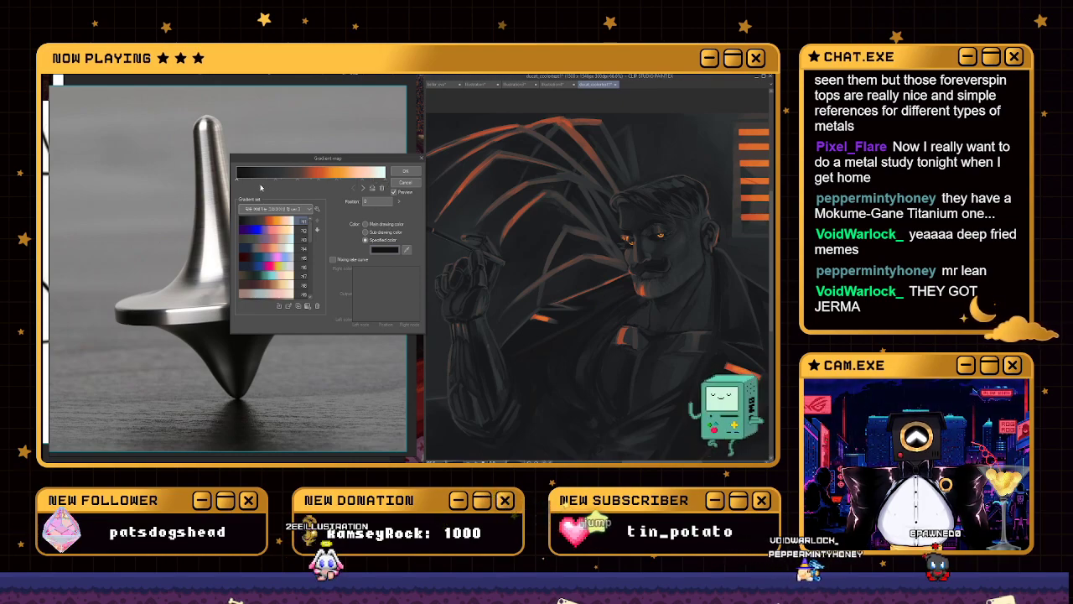
scroll(622, 325, "down", 1)
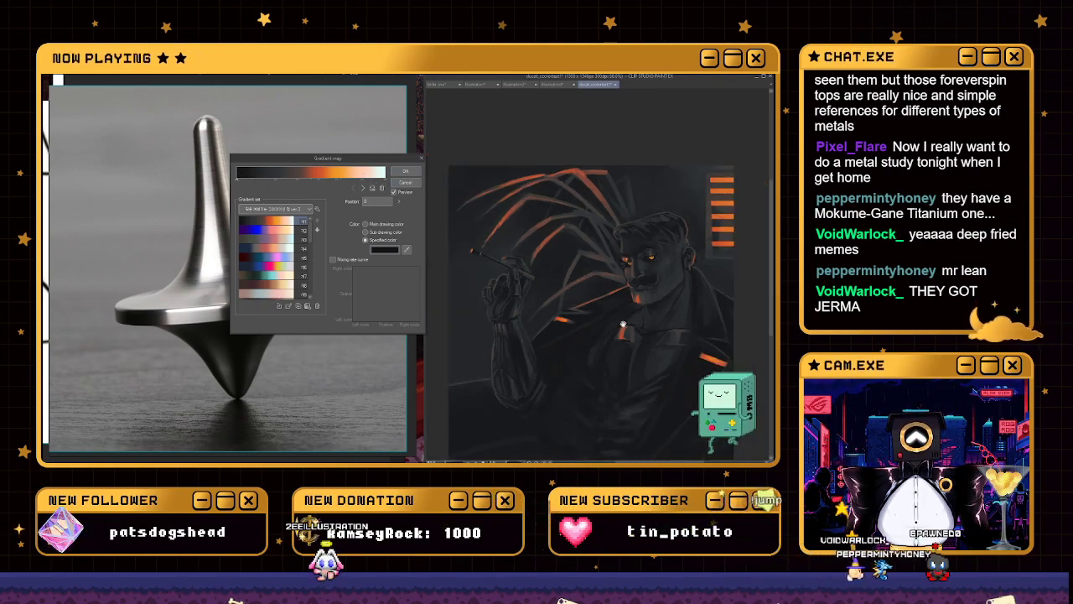
Try further gradients of the same set, including the navy, red and green one and the dark brown-to-yellow one
scroll(276, 259, "down", 5)
left_click(277, 239)
left_click(277, 248)
scroll(312, 287, "down", 1)
left_click(268, 285)
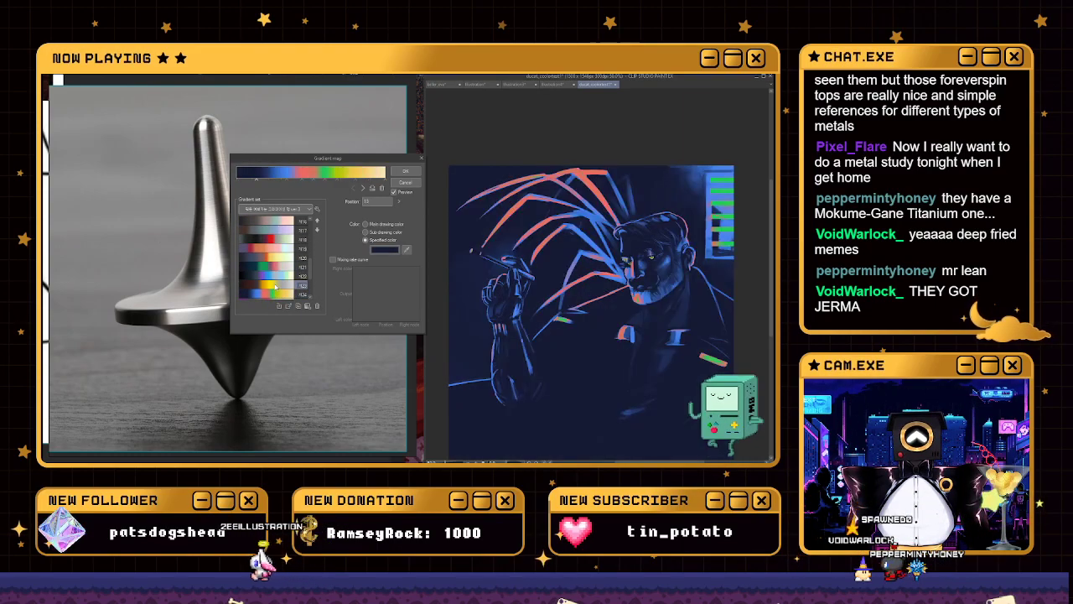
left_click(268, 295)
Change to another gradient set and preview its red-and-cyan gradient and its muted black-to-beige gradient on the painting
left_click(283, 209)
left_click(266, 240)
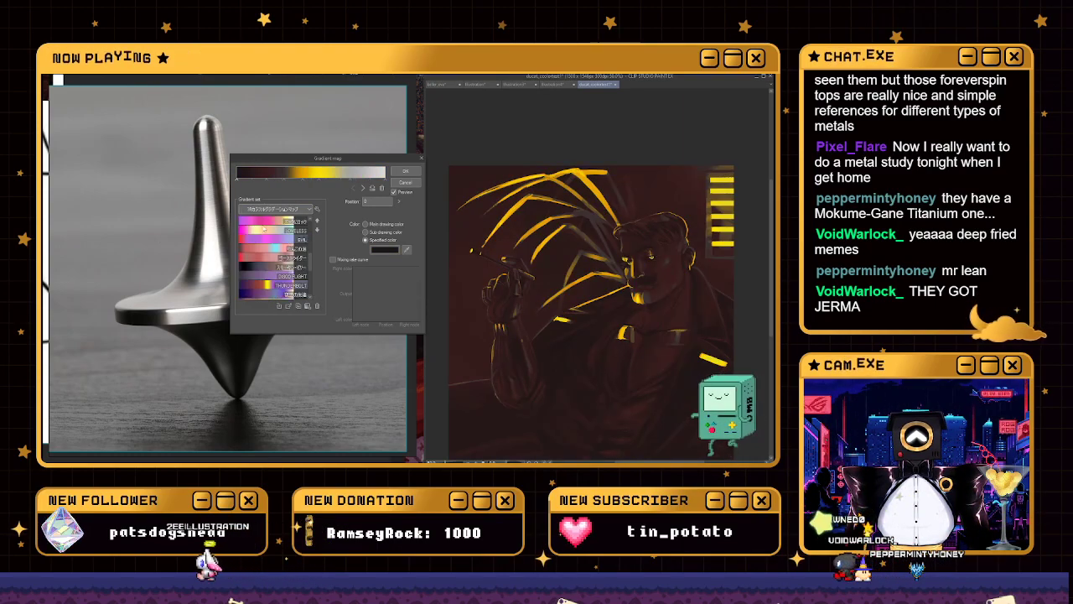
left_click(263, 243)
left_click(265, 249)
left_click(267, 258)
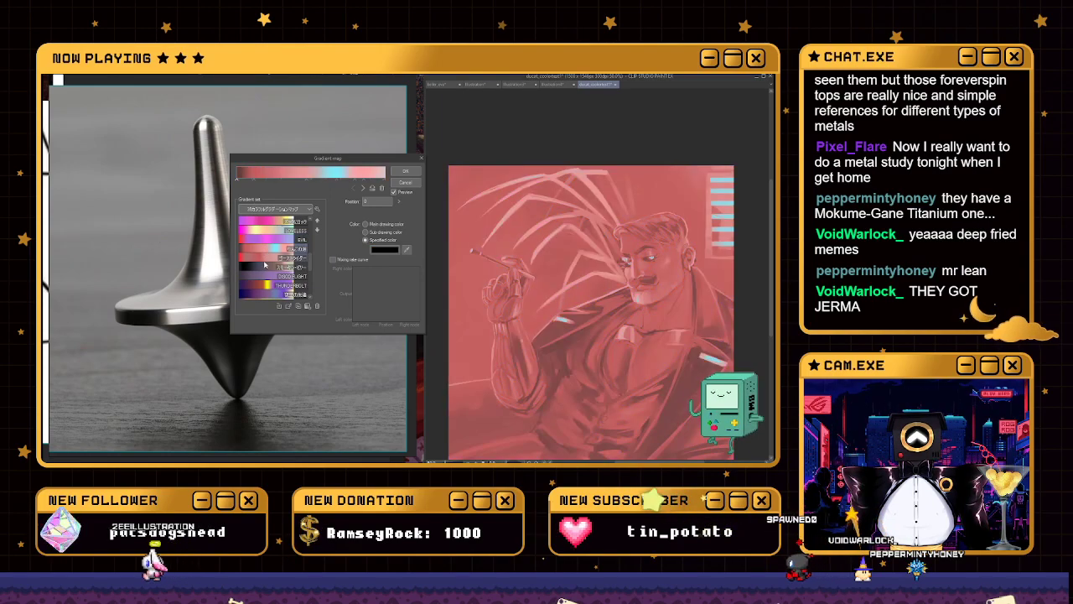
left_click(268, 269)
left_click(268, 273)
scroll(267, 272, "down", 2)
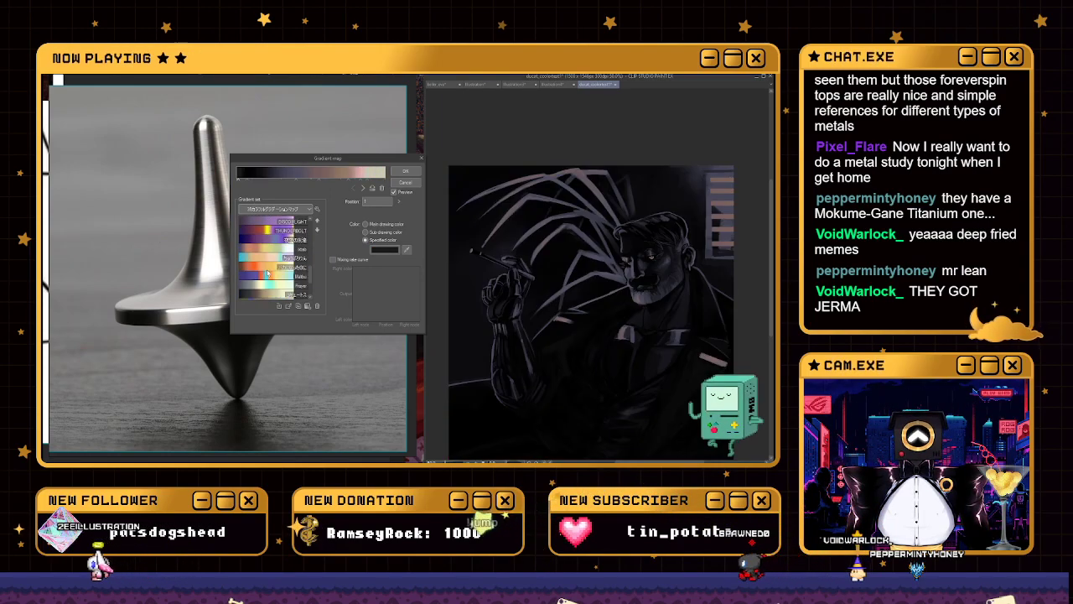
Preview the set's indigo and violet, black-to-pale-yellow, and orange-and-purple gradients on the painting
left_click(269, 239)
left_click(268, 229)
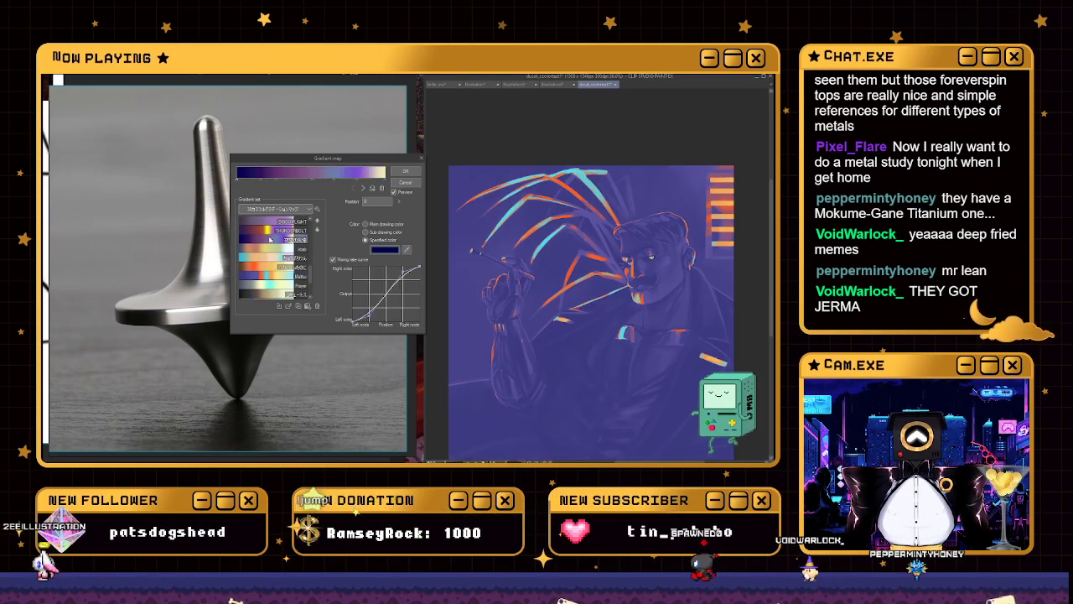
left_click(267, 239)
left_click(266, 258)
left_click(264, 276)
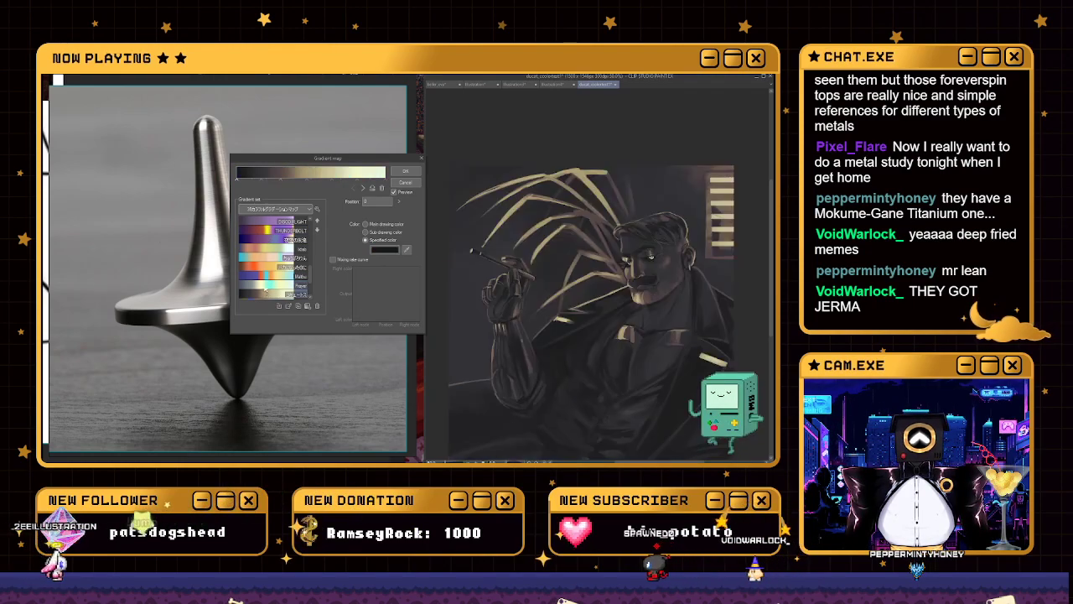
left_click(264, 285)
left_click(264, 293)
scroll(266, 295, "down", 2)
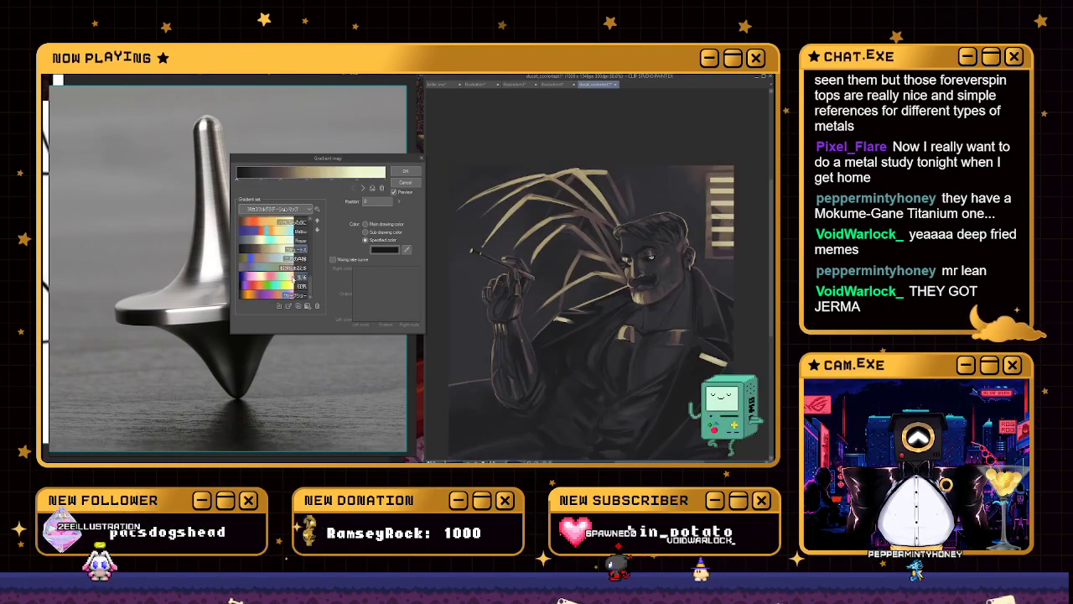
left_click(267, 297)
Switch the gradient set and try its deep blue, brown-blue-yellow, navy-magenta-cyan, and green-red-white gradients on the painting
left_click(282, 209)
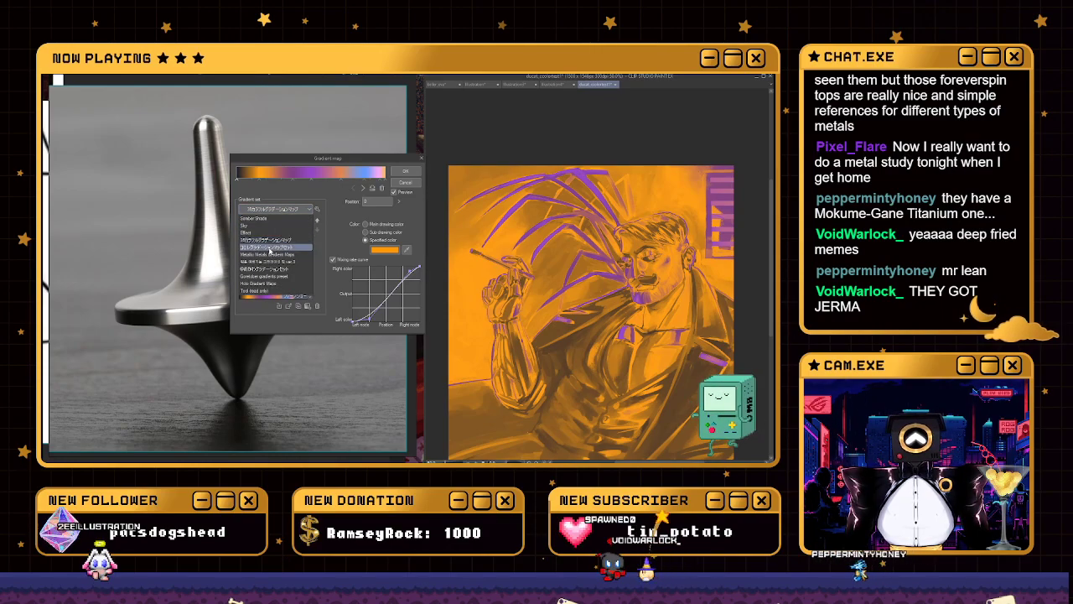
left_click(271, 250)
left_click(277, 267)
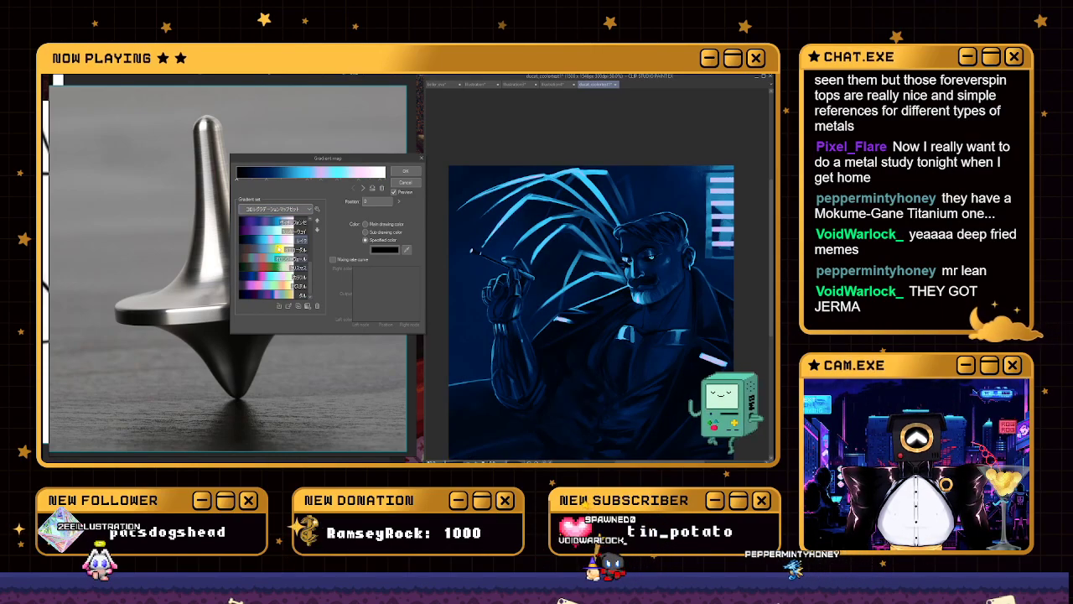
left_click(264, 275)
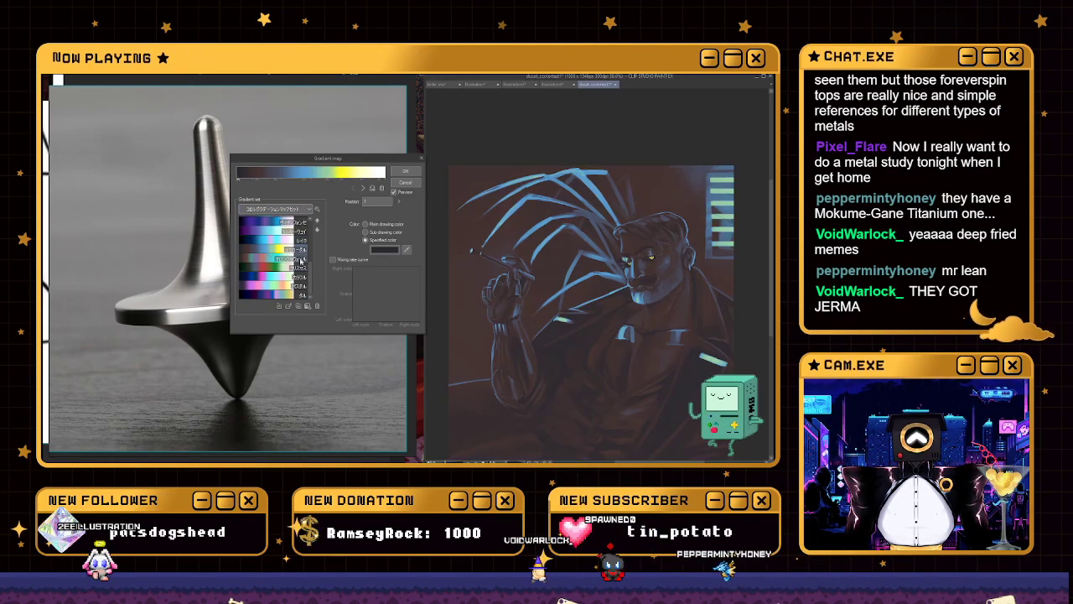
left_click(267, 284)
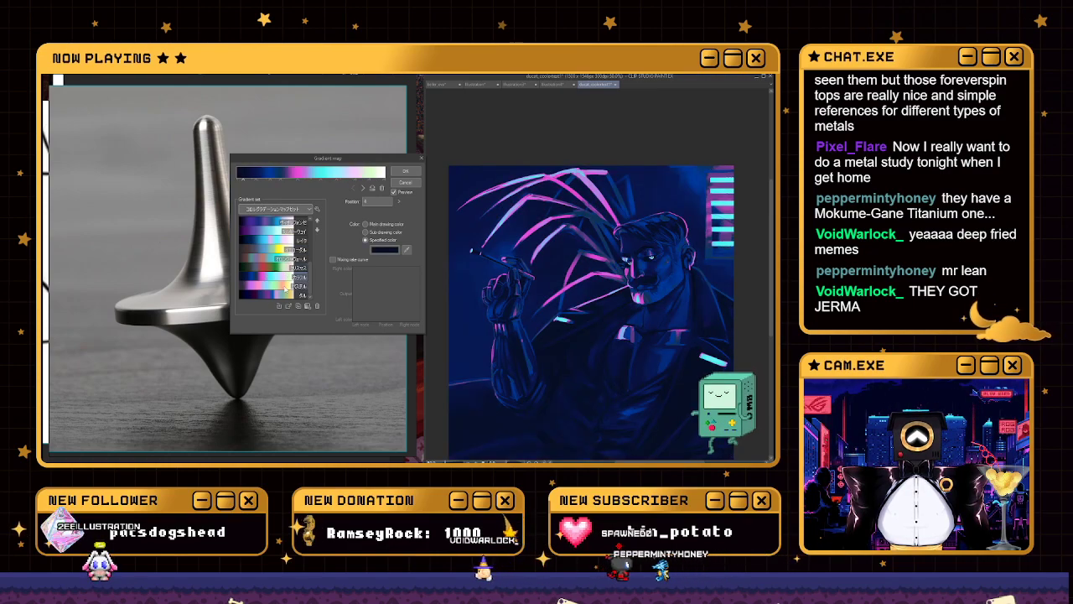
left_click(277, 285)
scroll(281, 294, "up", 3)
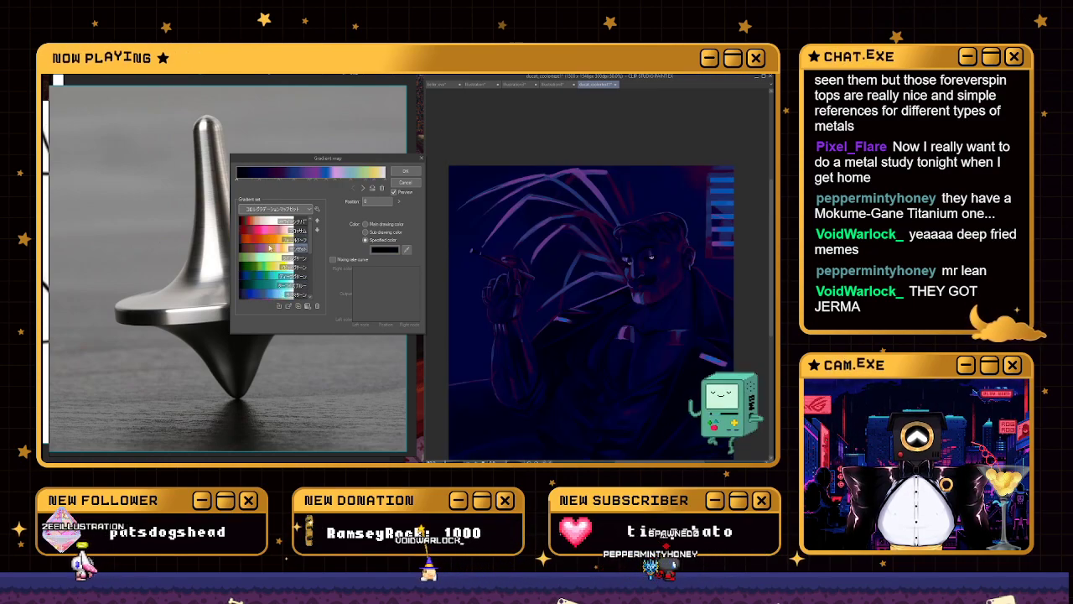
left_click(269, 249)
left_click(270, 222)
Switch to the metallic metals gradient set and preview Brass, Nickel, Zinc and Cobalt Blue on the painting
left_click(275, 208)
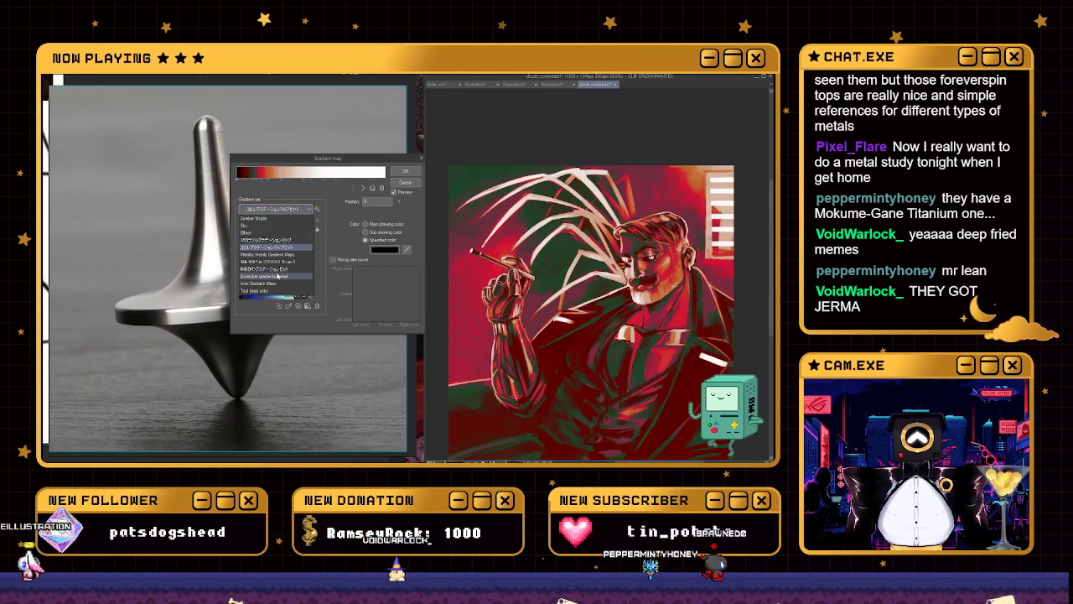
left_click(280, 254)
left_click(271, 223)
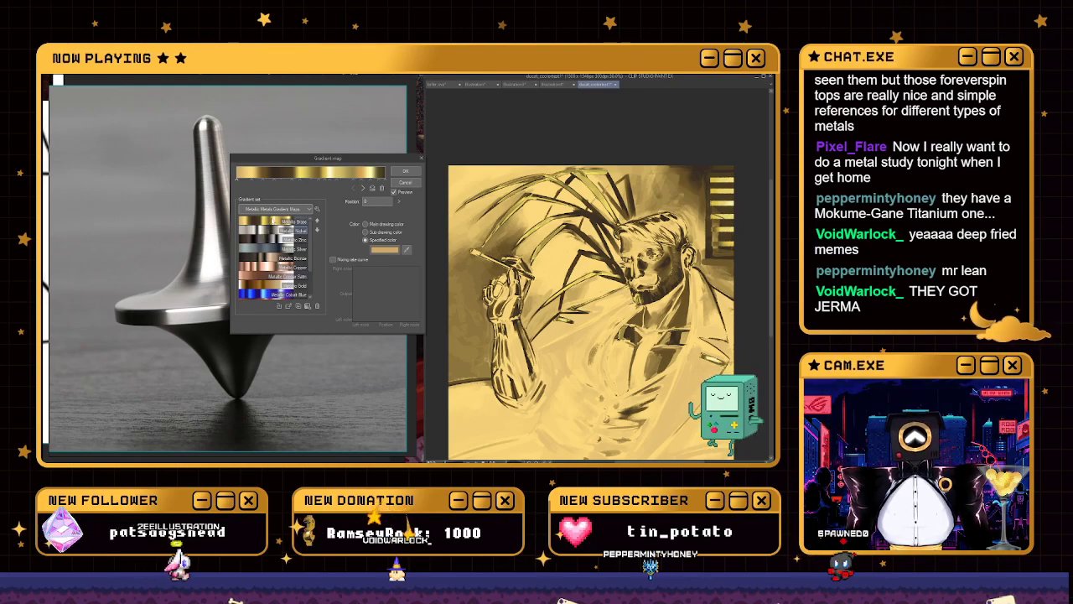
left_click(268, 240)
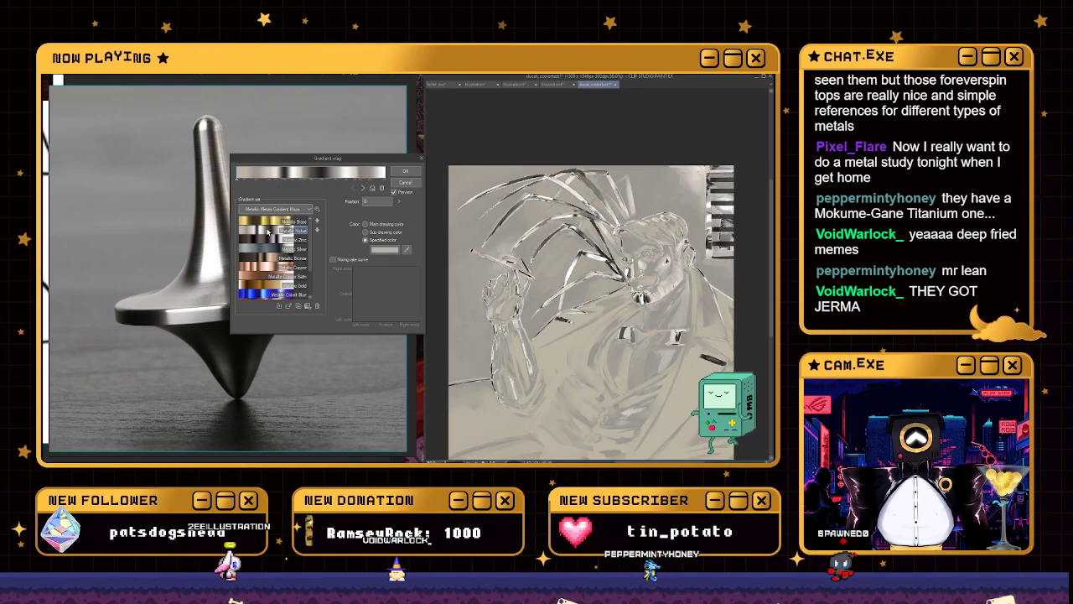
left_click(279, 259)
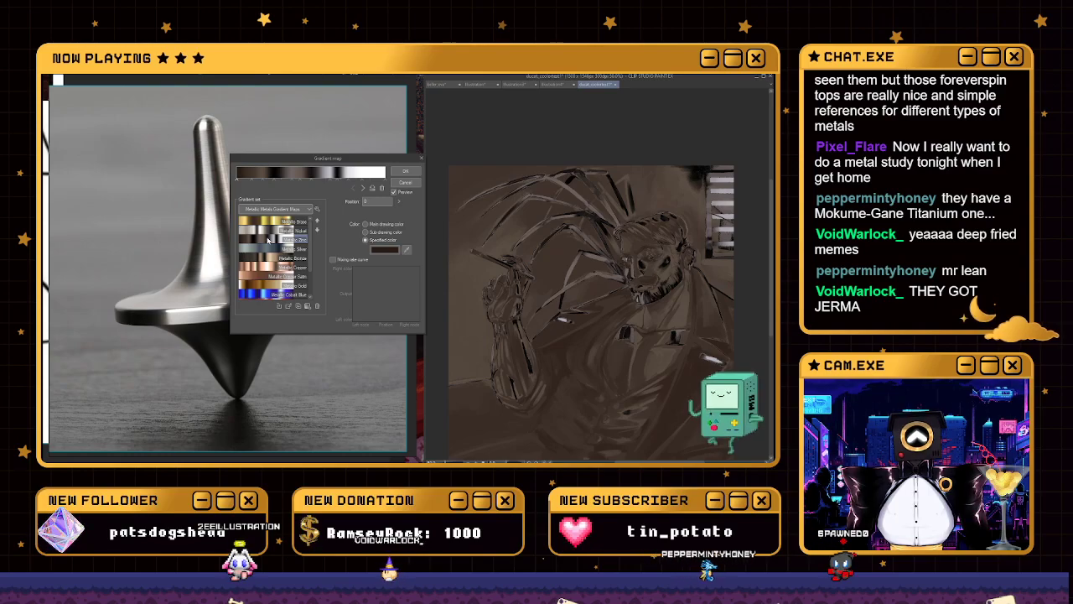
left_click(281, 229)
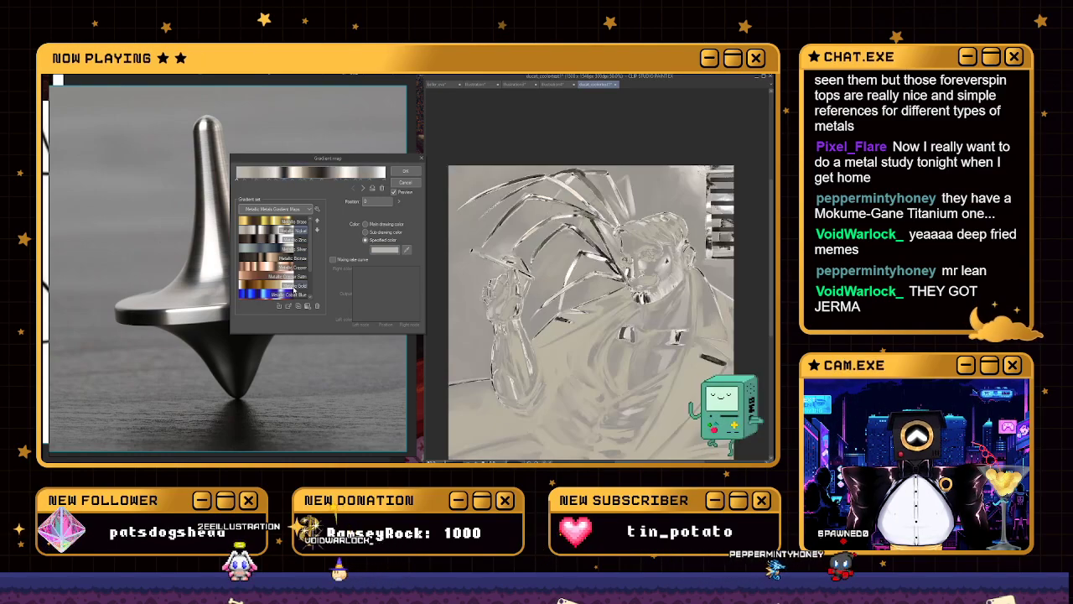
left_click(281, 294)
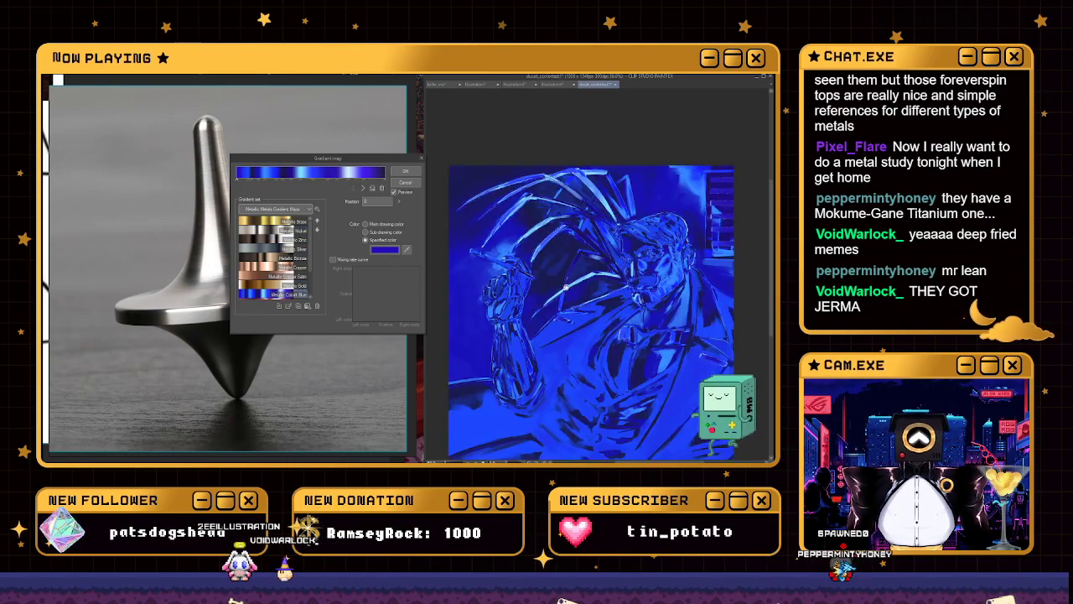
Compare the metallic Gold and Bronze gradients with the Cobalt Blue one on the painting
key("ctrl+minus")
scroll(299, 275, "down", 2)
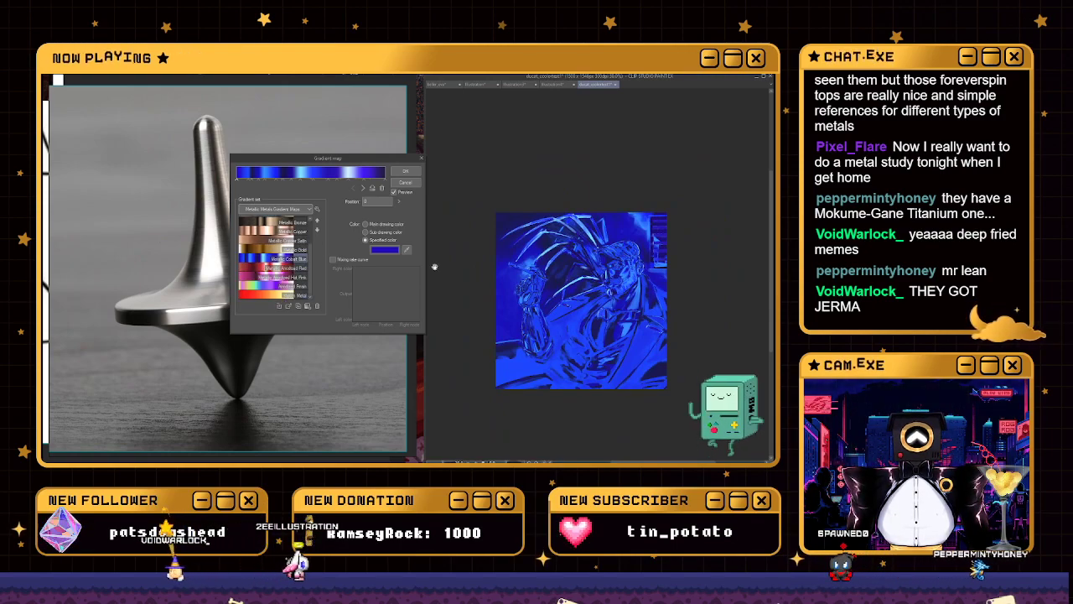
scroll(450, 277, "up", 3)
scroll(451, 276, "down", 2)
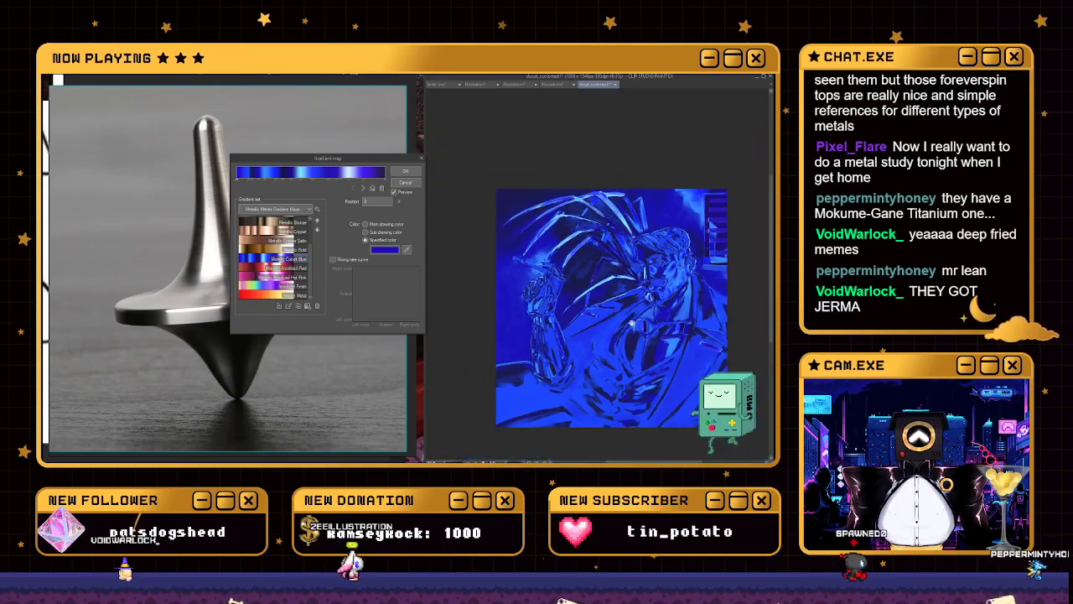
left_click(290, 250)
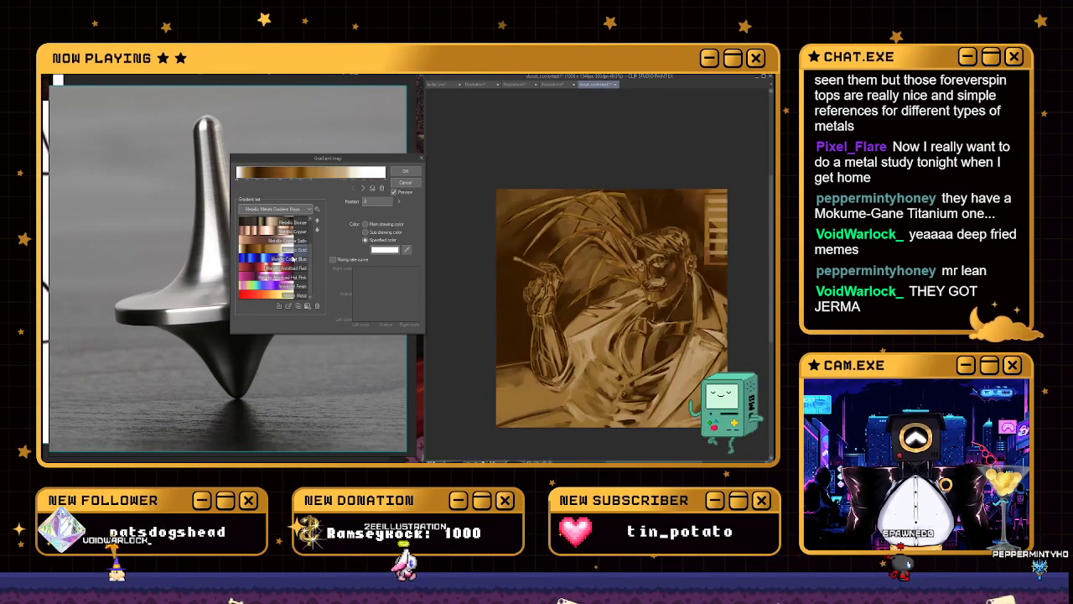
scroll(678, 283, "up", 2)
left_click(275, 222)
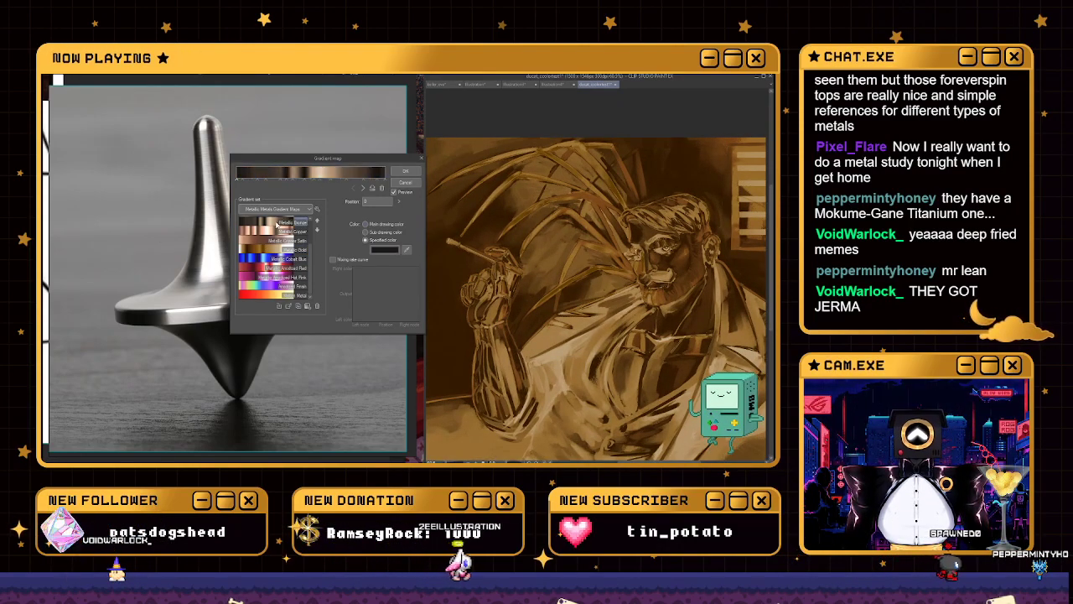
left_click(276, 240)
scroll(565, 289, "down", 2)
left_click(256, 218)
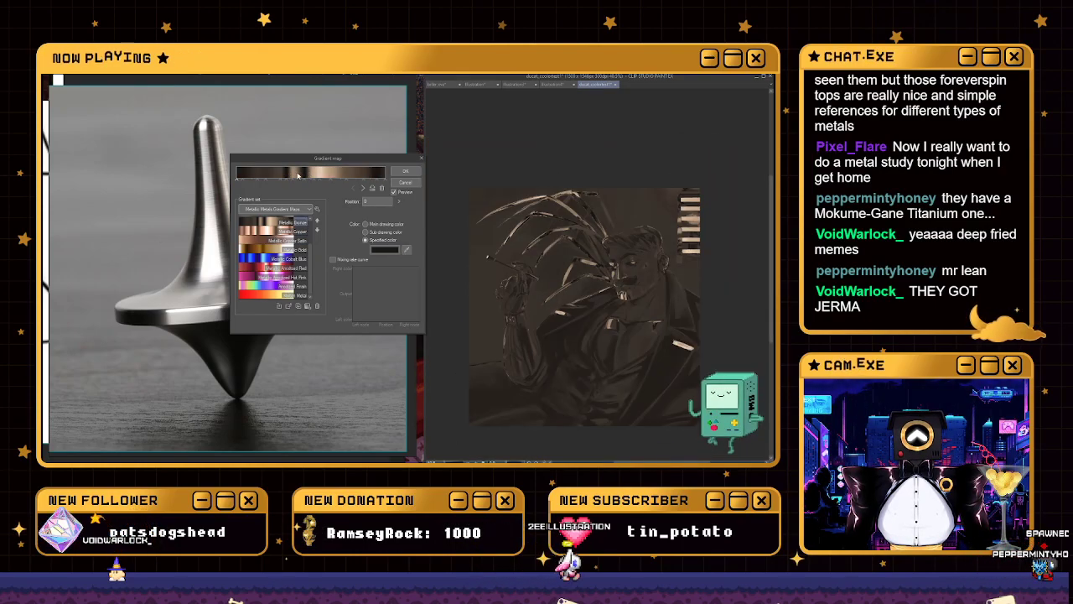
scroll(456, 194, "up", 1)
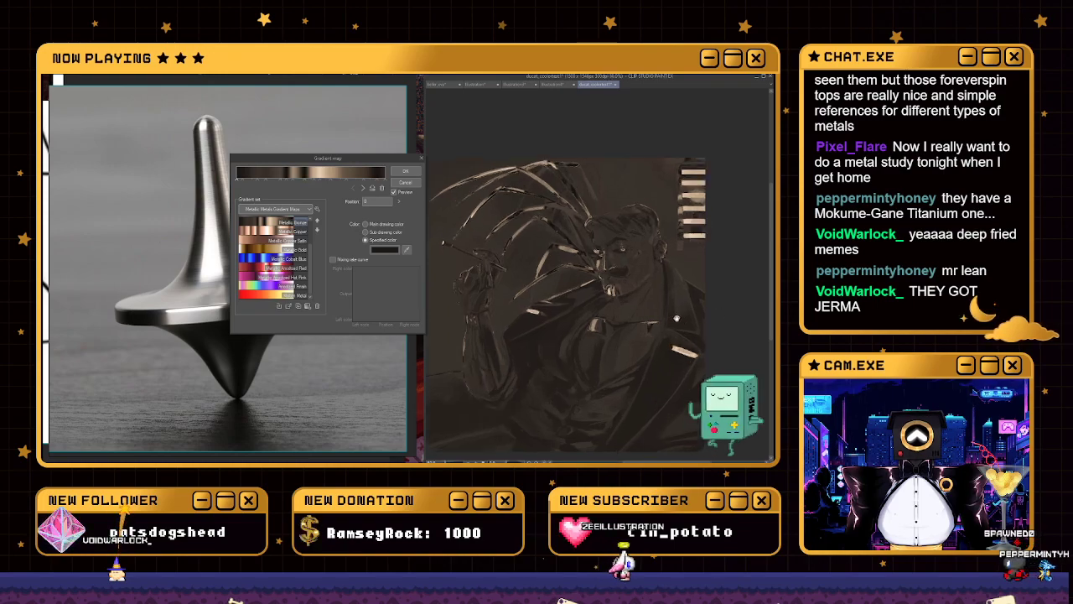
scroll(549, 281, "down", 1)
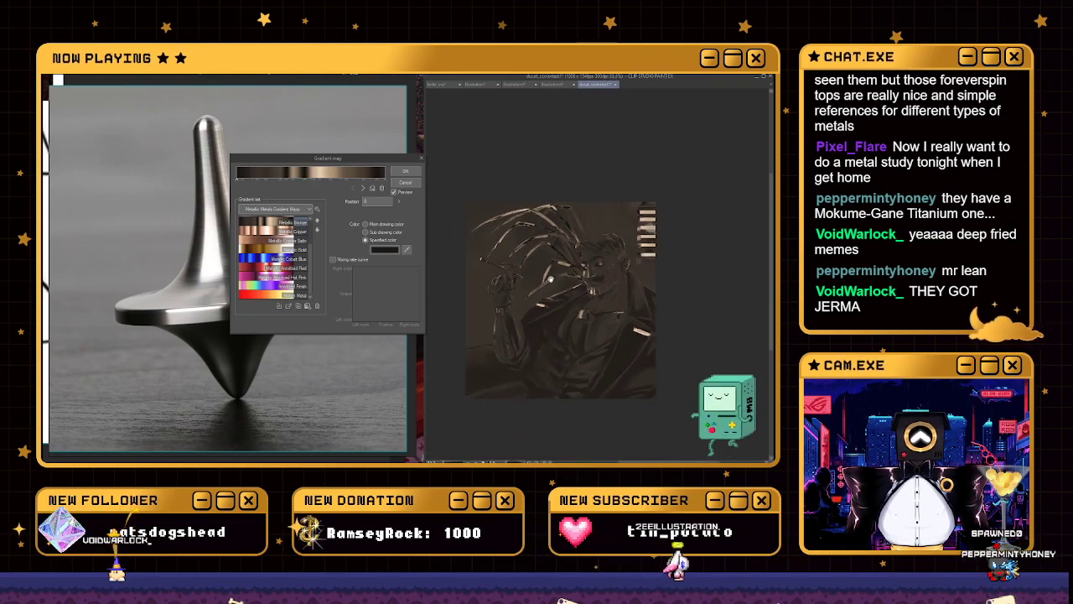
Dismiss the gradient map and close the greyscale painting without saving its changes
left_click(421, 158)
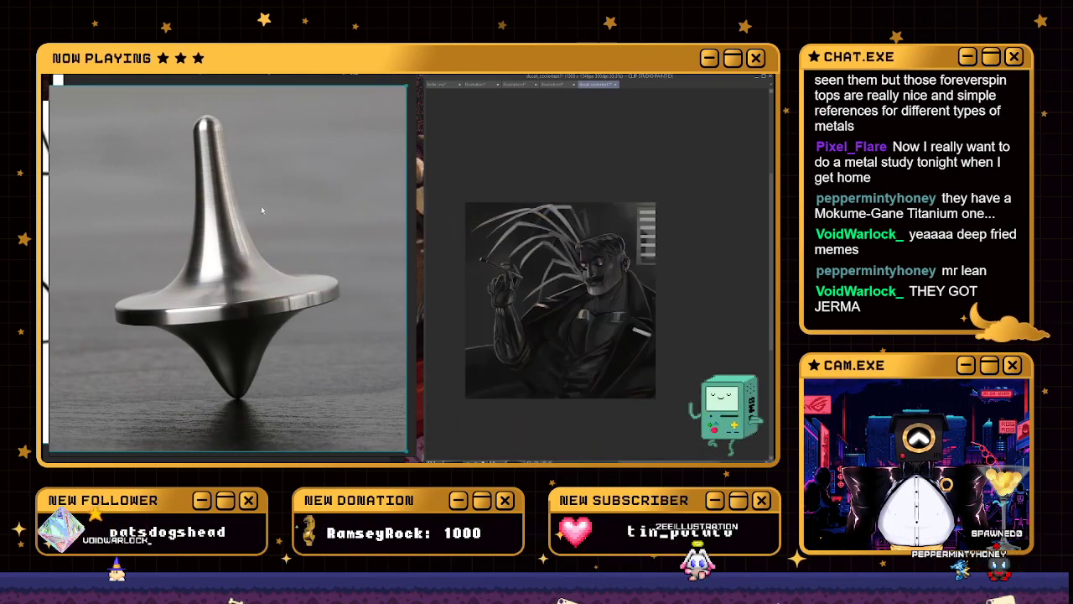
left_click(615, 85)
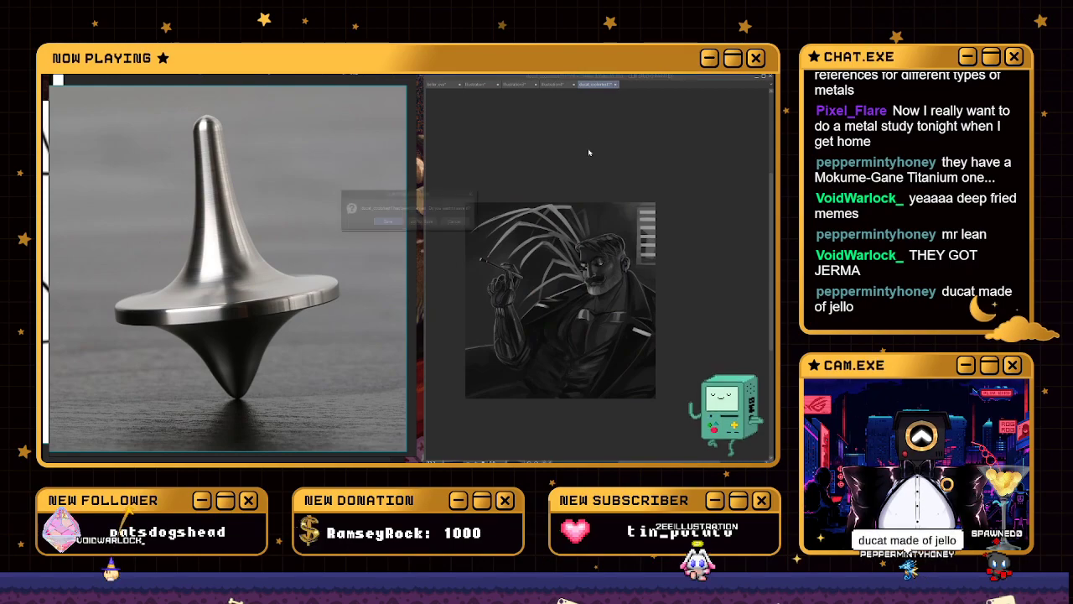
left_click(425, 223)
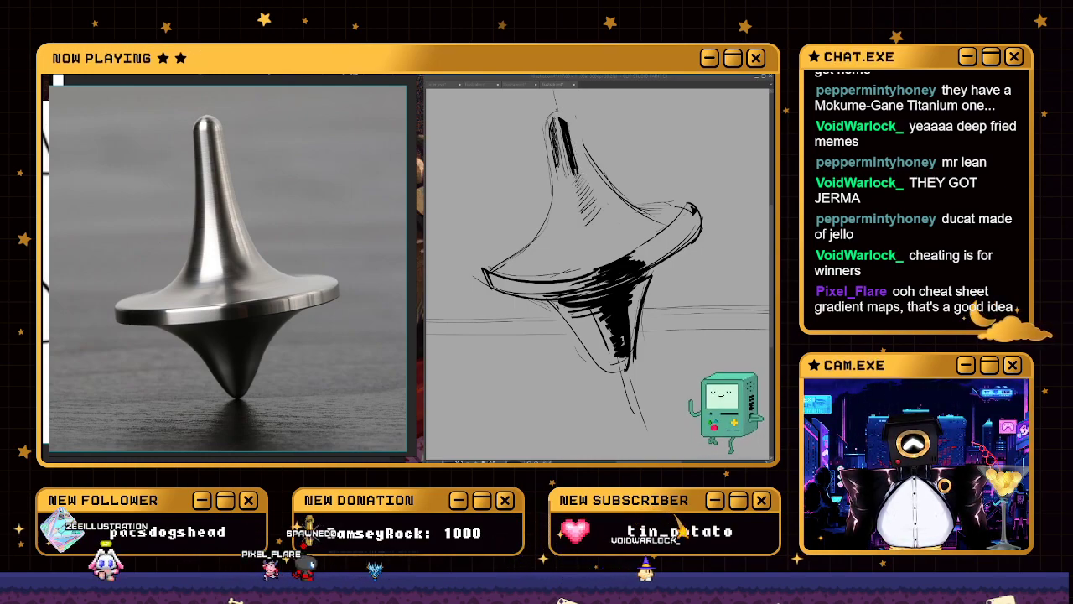
Undo the stem's last dark strokes and repaint black shading along its left edge, its tip and the disc's underside
key("ctrl+z")
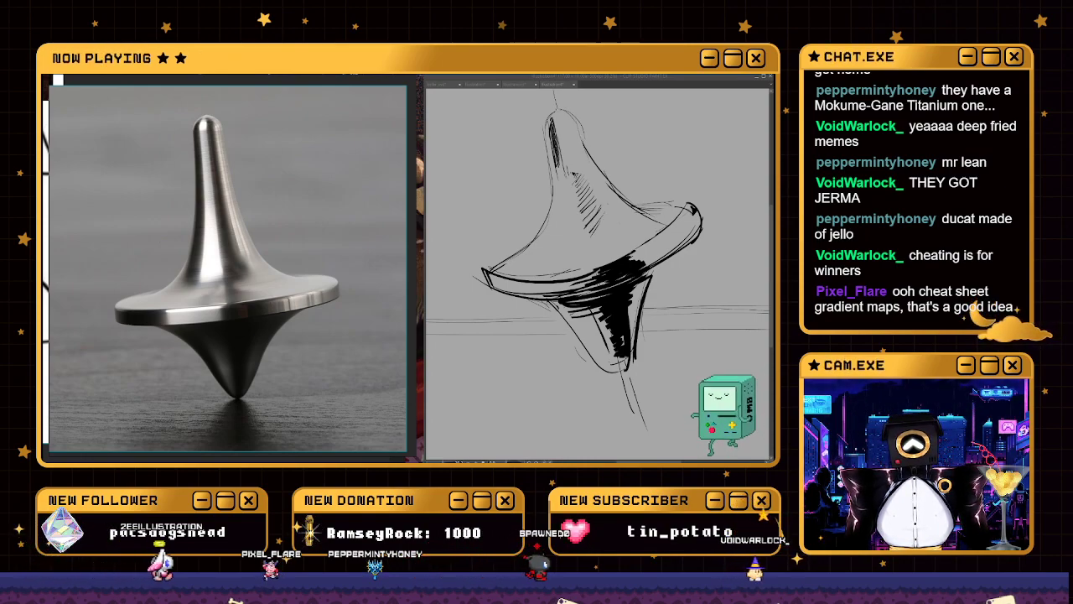
key("ctrl+z")
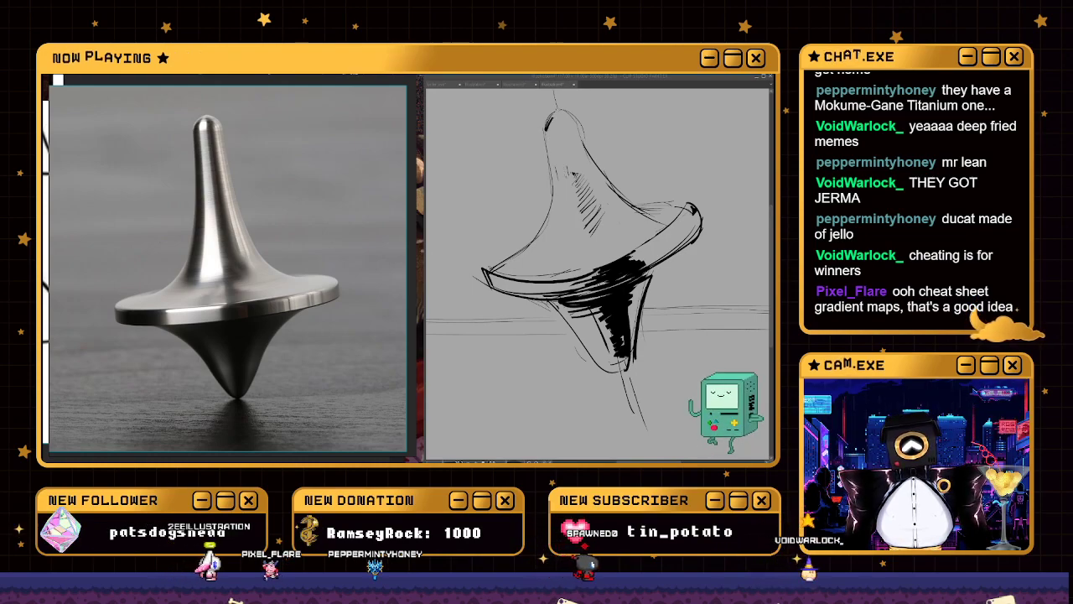
left_click_drag(553, 117, 547, 135)
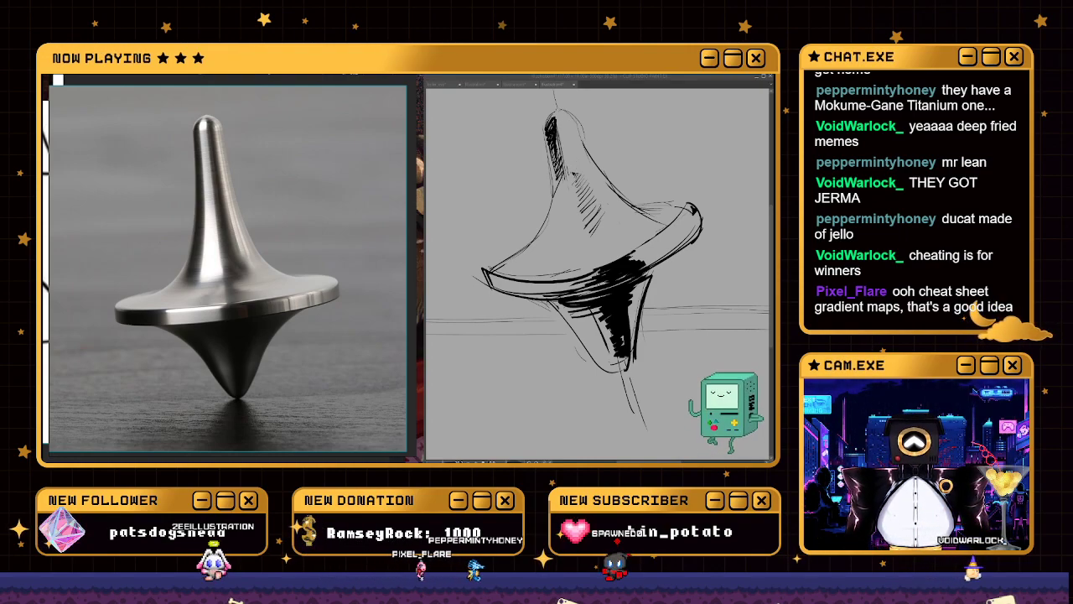
left_click_drag(564, 115, 566, 131)
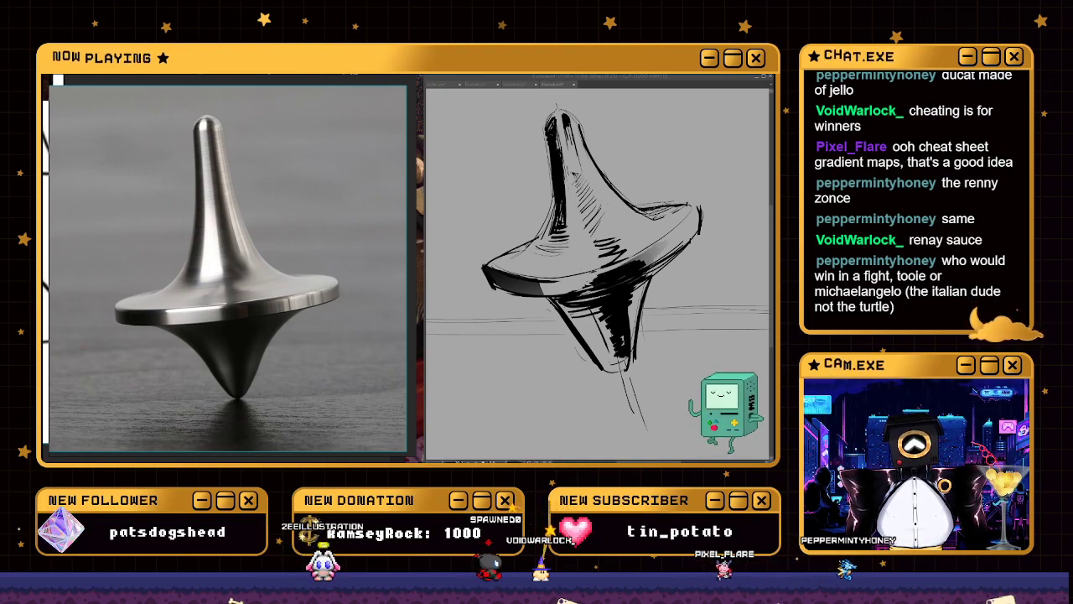
left_click_drag(625, 267, 666, 250)
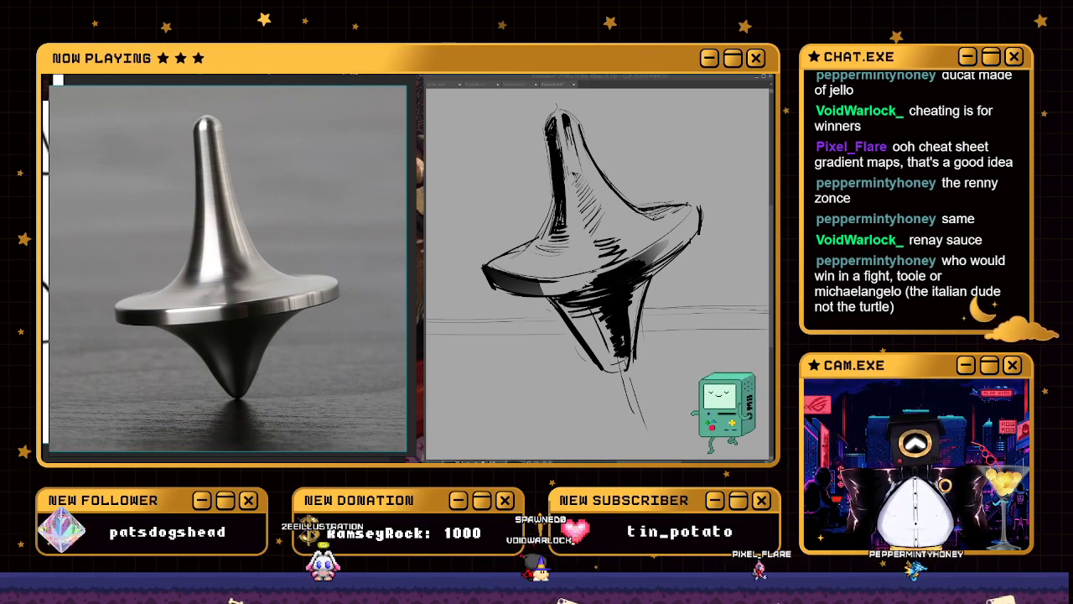
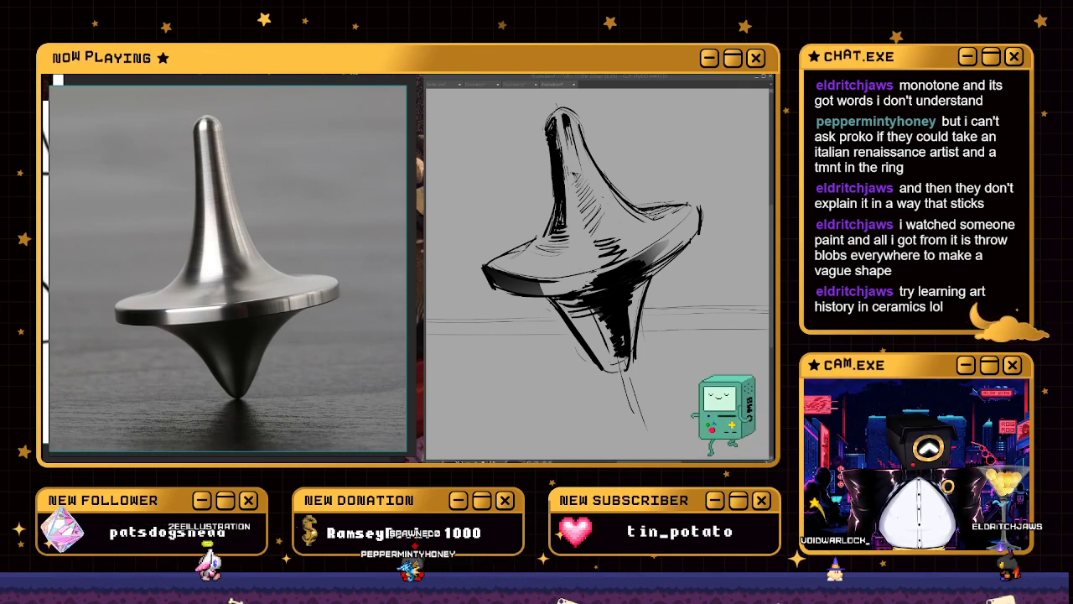
Paint a pale highlight band down the middle of the stem with grey shading beside it, blending its base into the disc
key("XF86AudioNext")
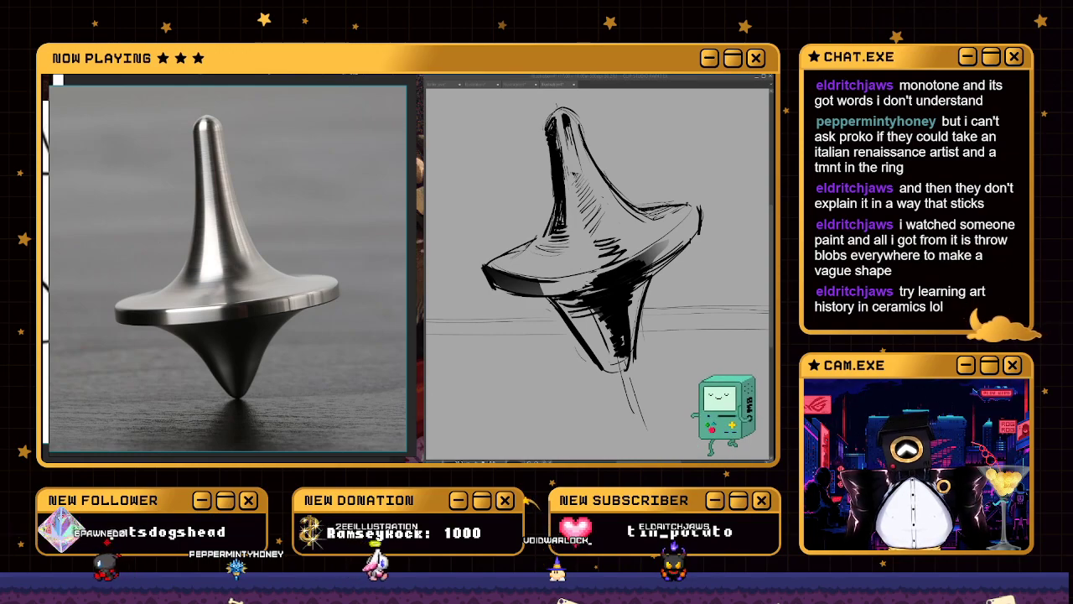
left_click_drag(569, 127, 580, 260)
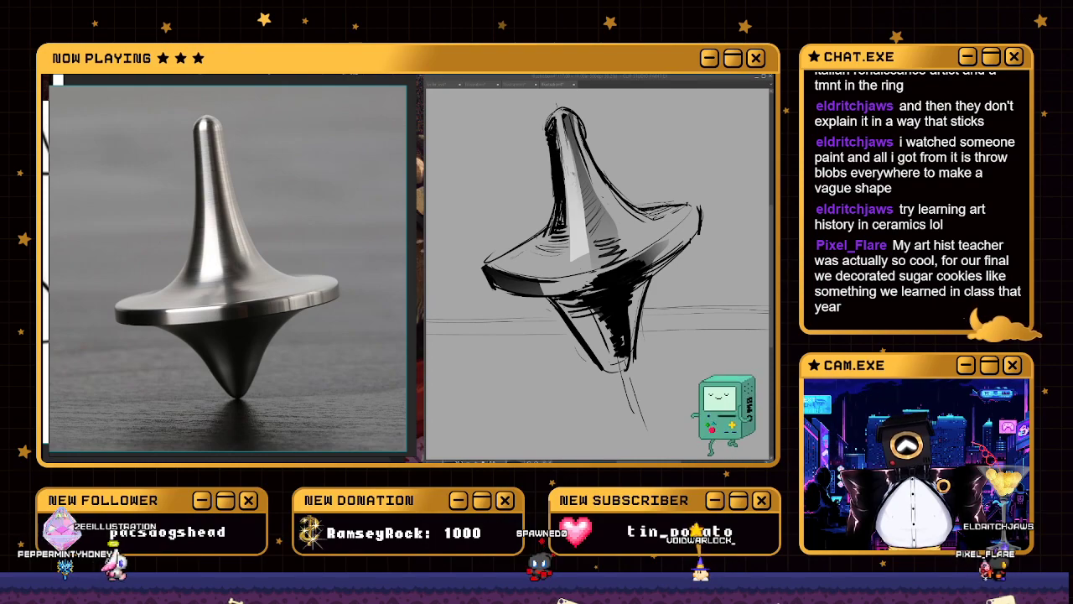
left_click_drag(597, 252, 578, 271)
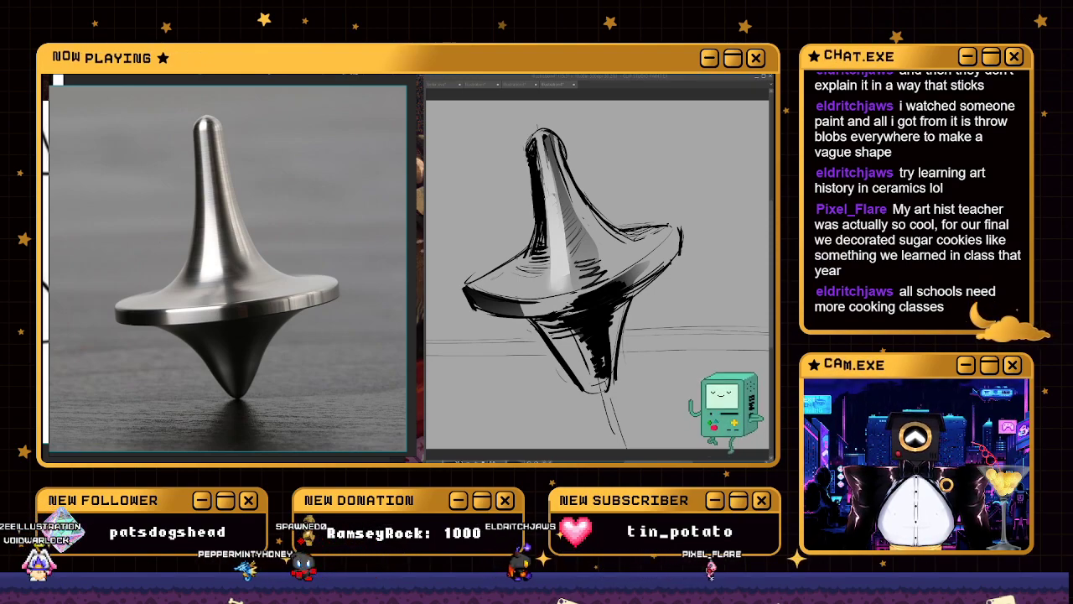
key("ctrl+z")
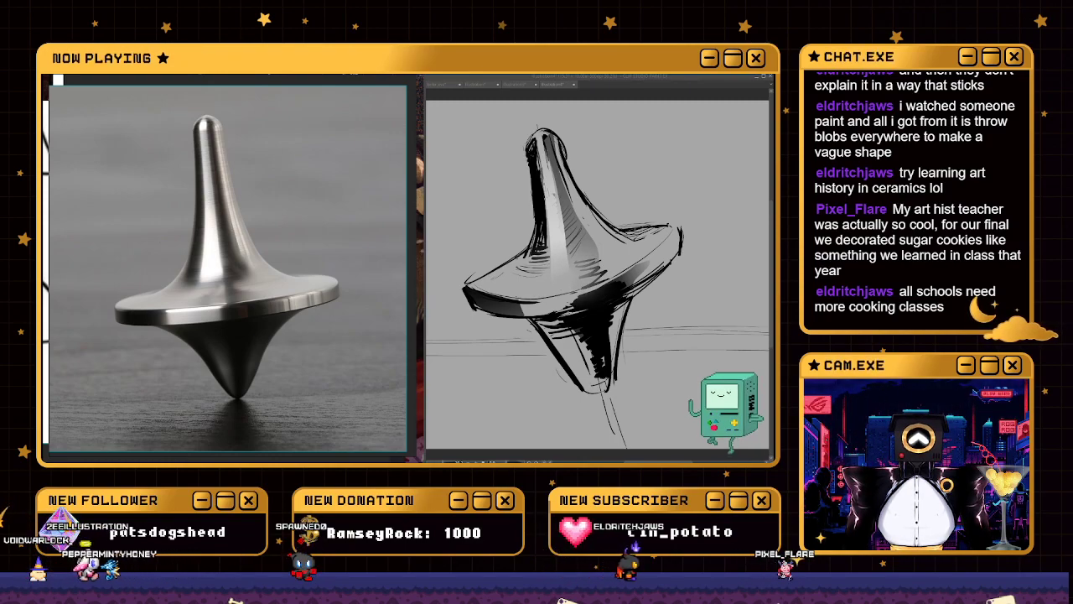
key("Delete")
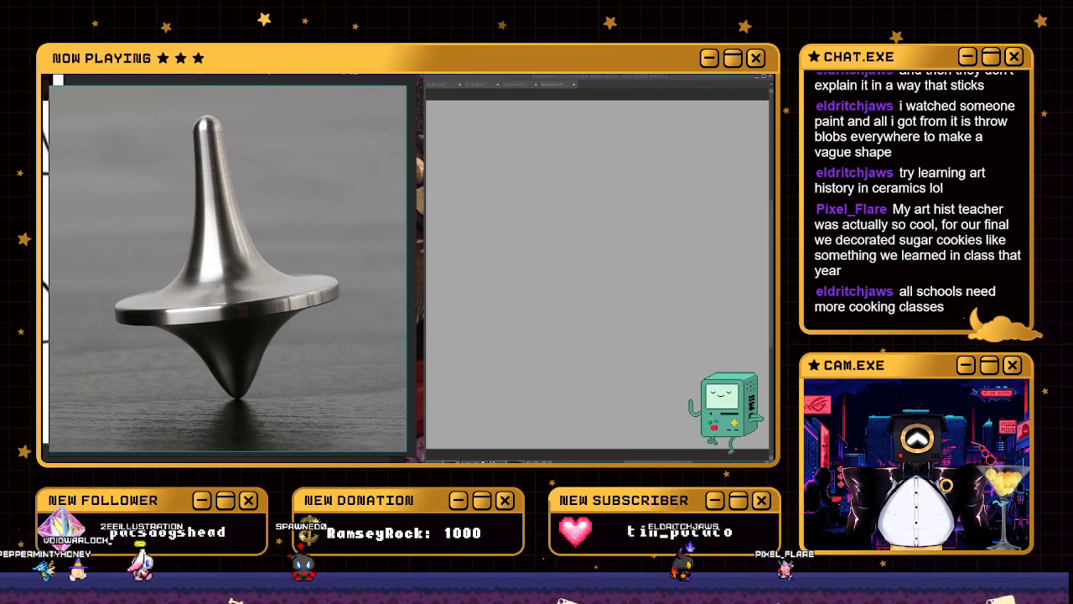
key("ctrl+z")
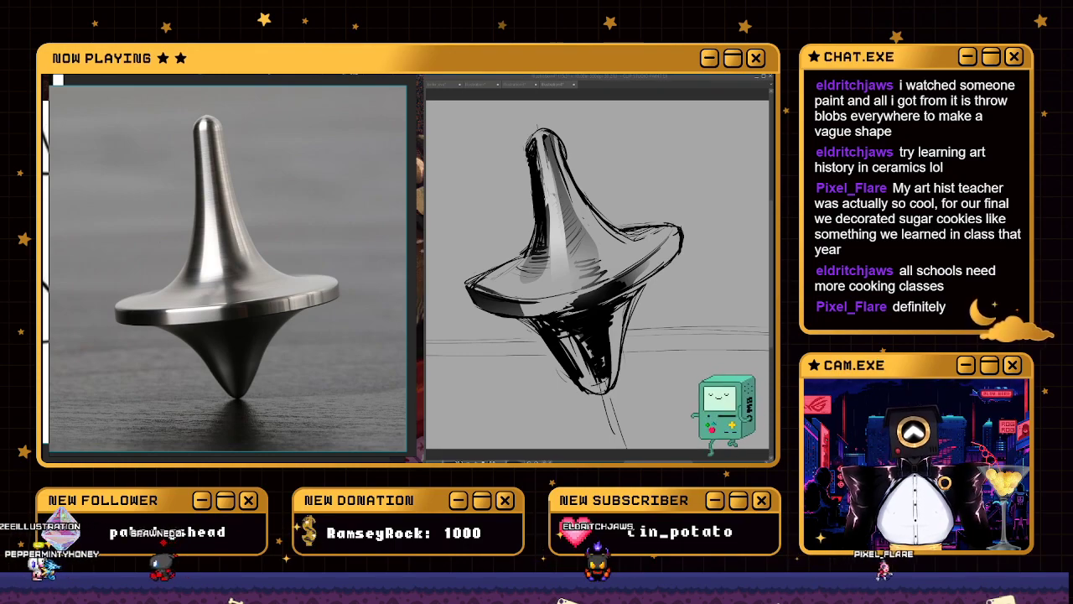
Paint hard white highlights and black bands around the disc's rim and darken the lower cone with grey streaks
key("space")
left_click_drag(622, 153, 668, 175)
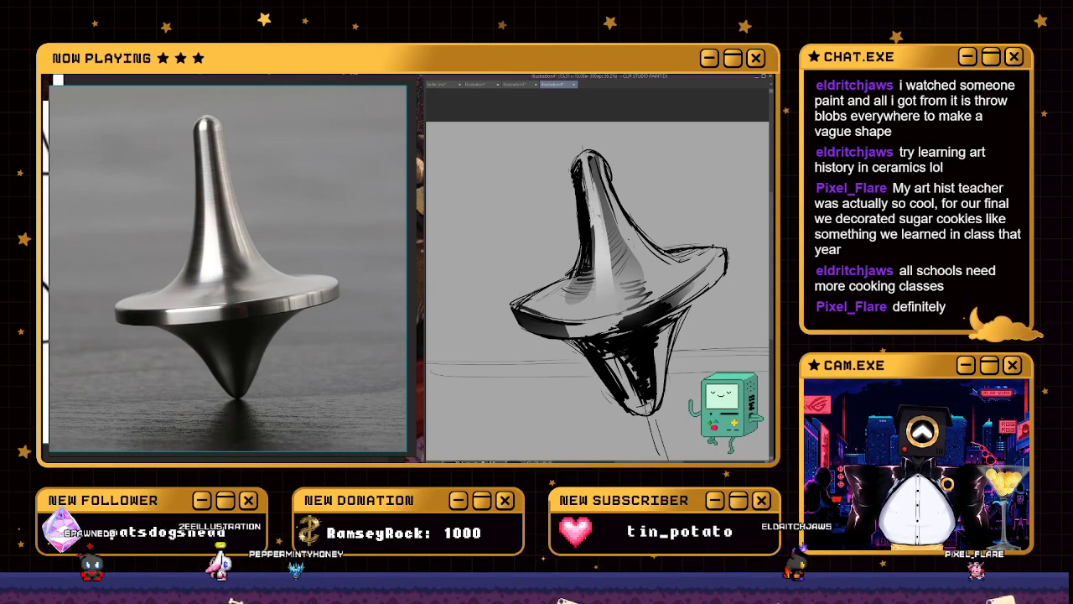
right_click(238, 276)
key("Escape")
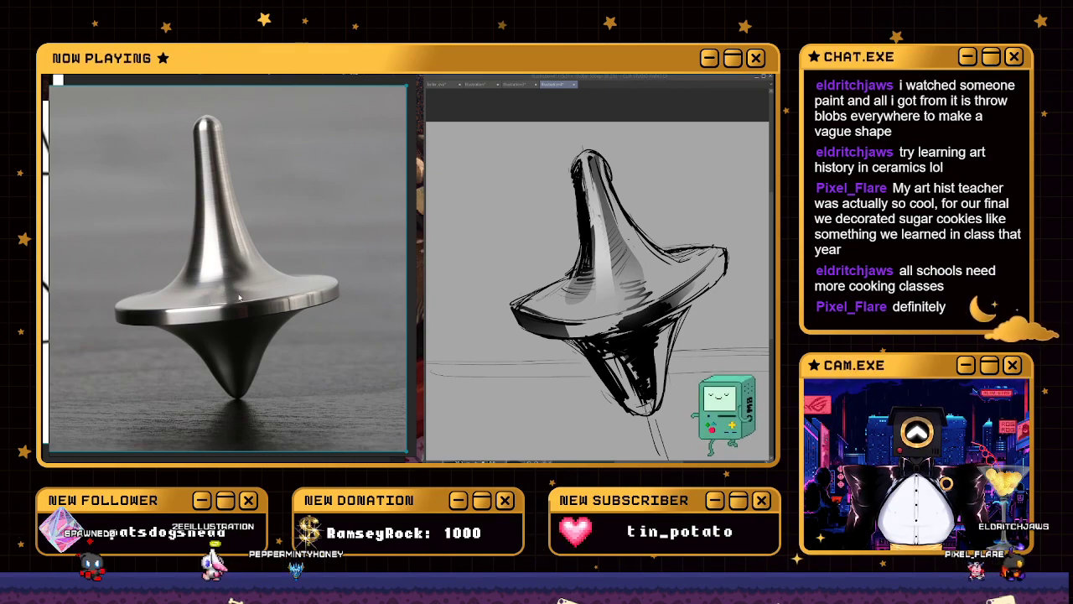
left_click(662, 232)
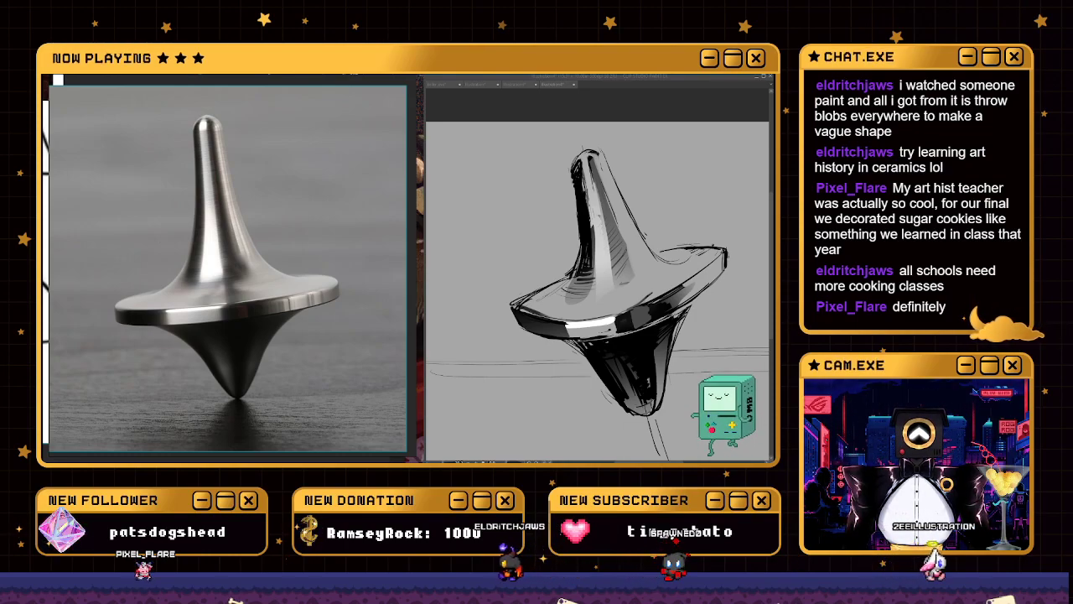
Redraw the stem's right contour with dark shading and paint light grey tones over the disc's upper surface
left_click(664, 186)
key("space")
scroll(663, 187, "up", 1)
left_click_drag(663, 187, 600, 156)
scroll(608, 150, "down", 1)
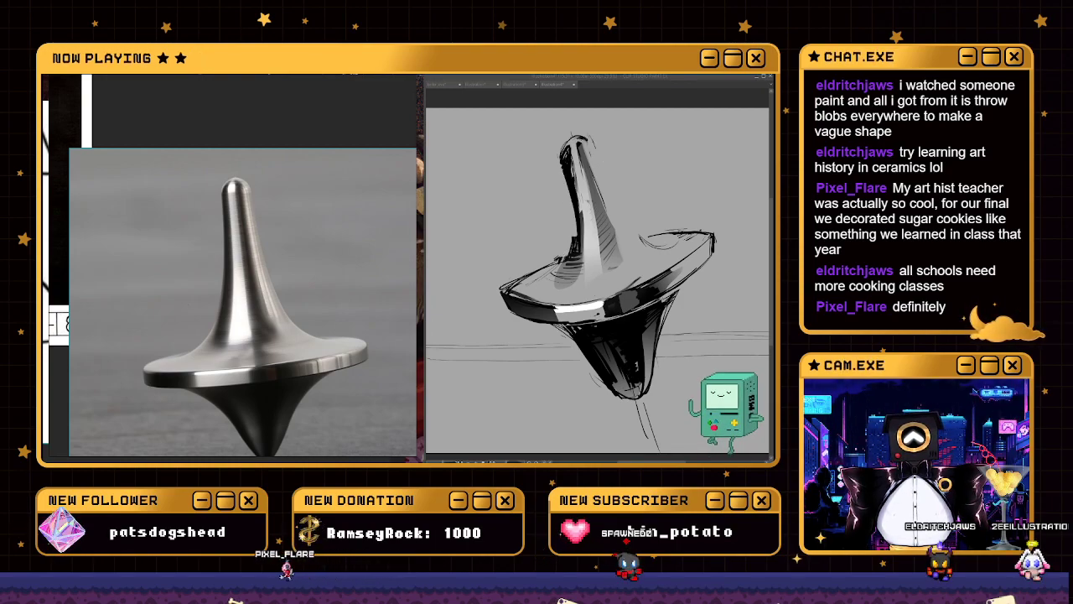
left_click_drag(597, 148, 645, 238)
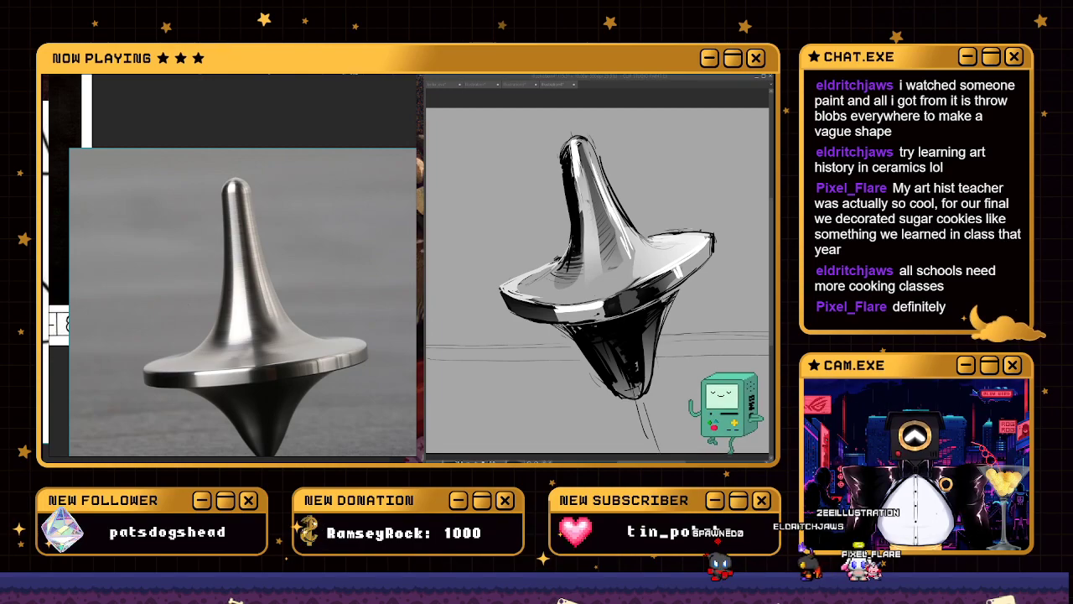
Examine the reflection on the table beneath the spinning top in the reference photo
scroll(289, 293, "up", 2)
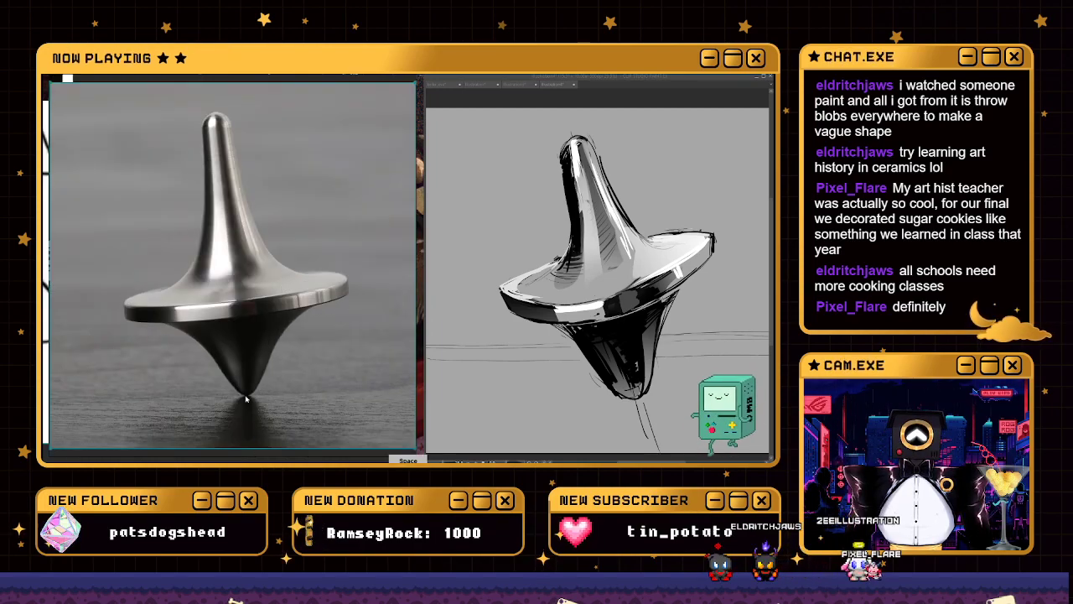
scroll(257, 430, "up", 2)
scroll(248, 405, "up", 1)
scroll(250, 408, "down", 4)
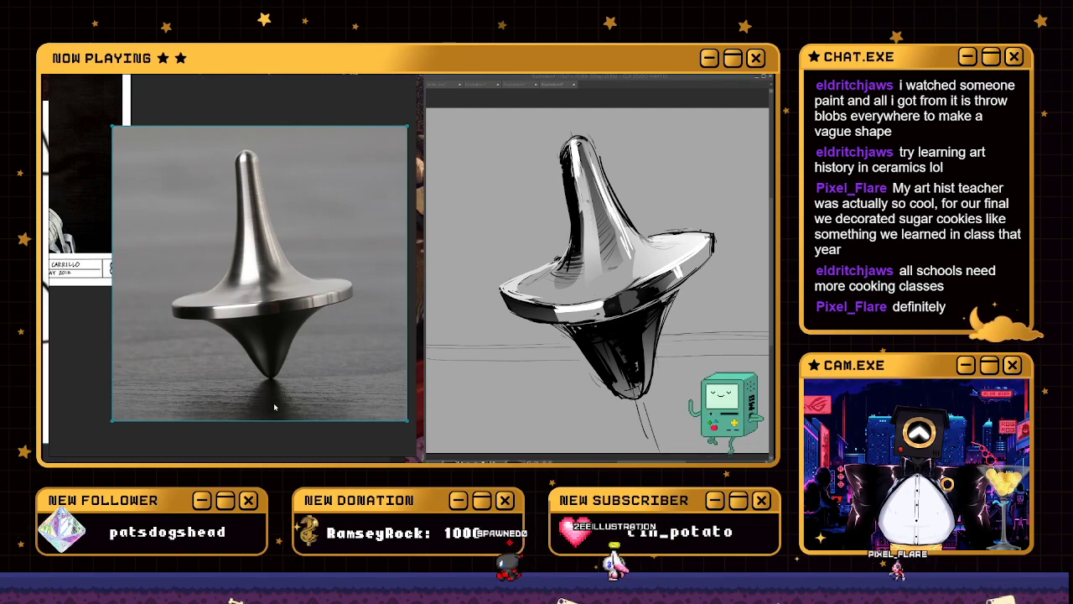
scroll(273, 404, "up", 2)
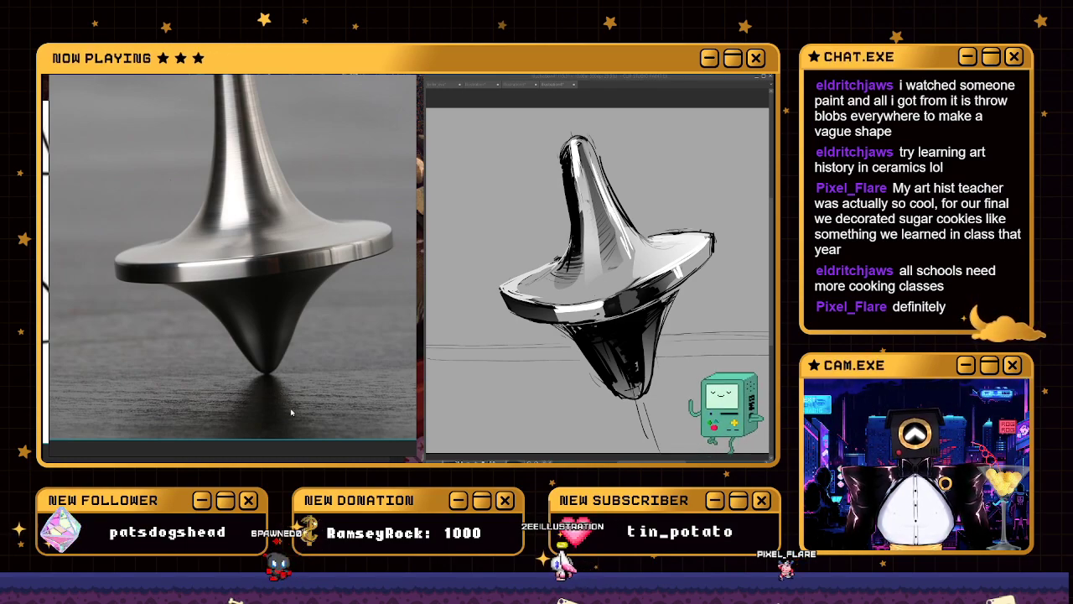
scroll(279, 405, "down", 1)
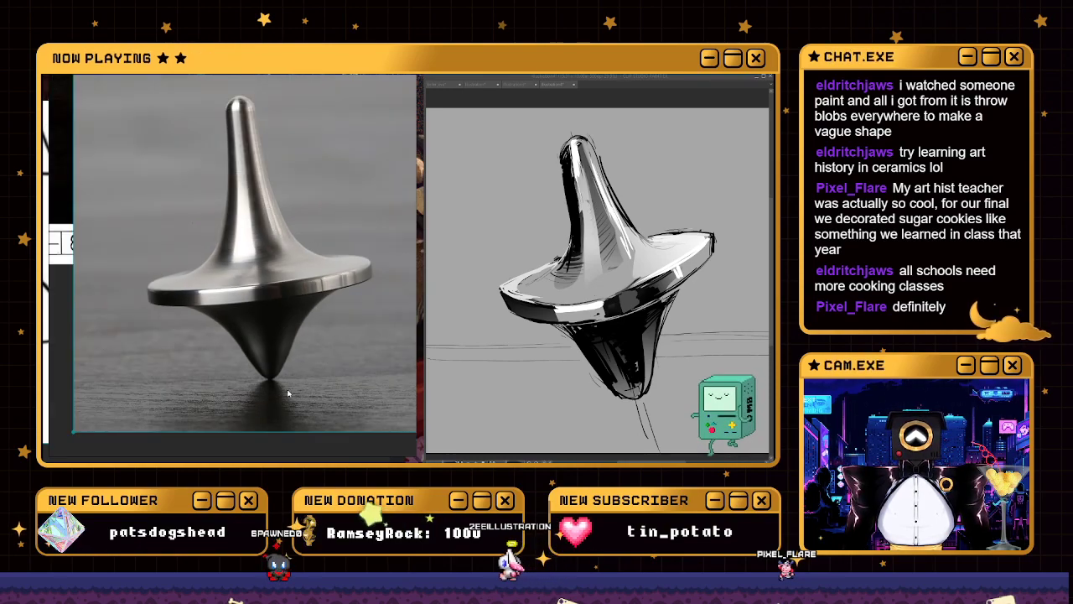
scroll(288, 394, "down", 2)
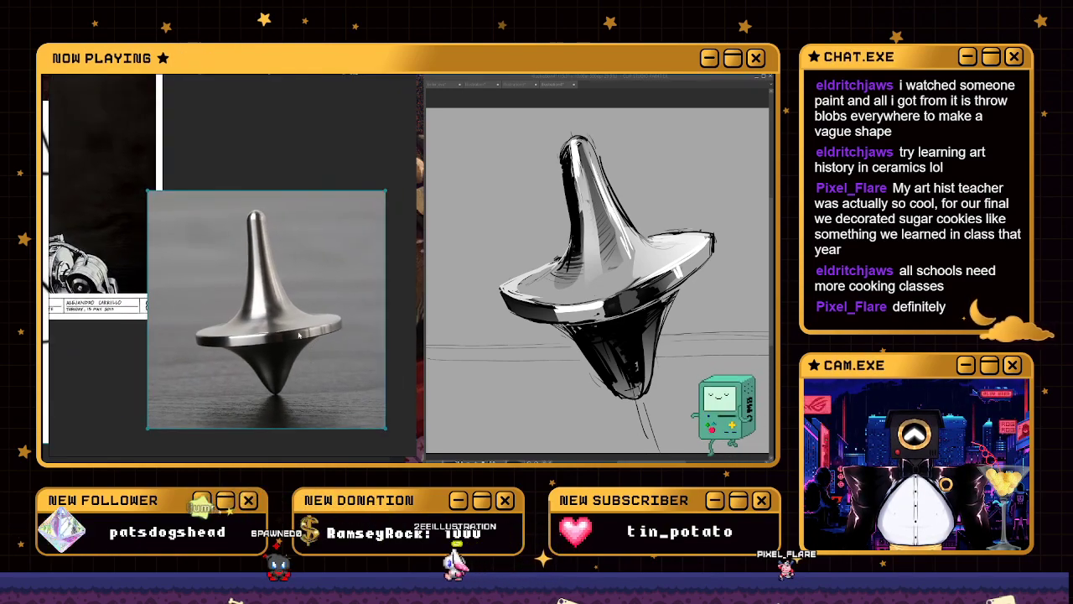
Copy the spinning top reference photo into a new canvas and close the extra duplicate canvas
right_click(310, 258)
key("Escape")
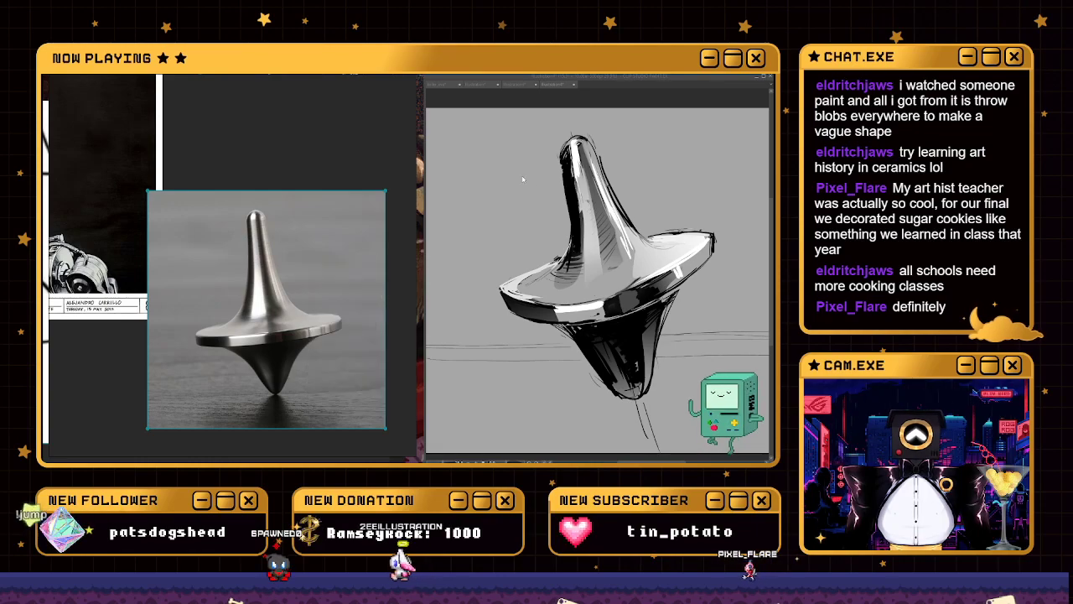
key("ctrl+v")
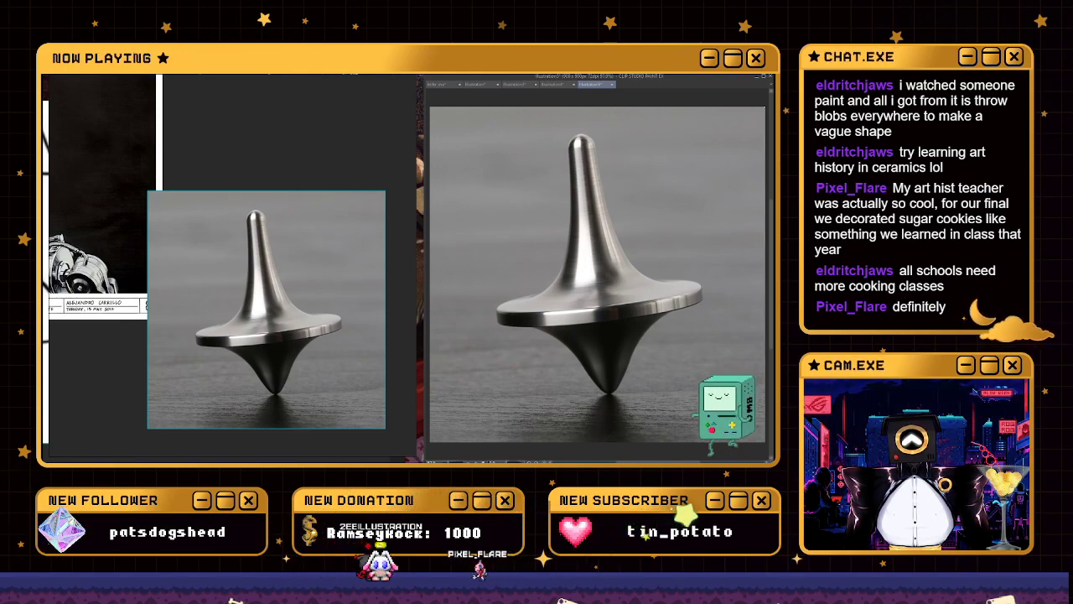
key("ctrl+shift+n")
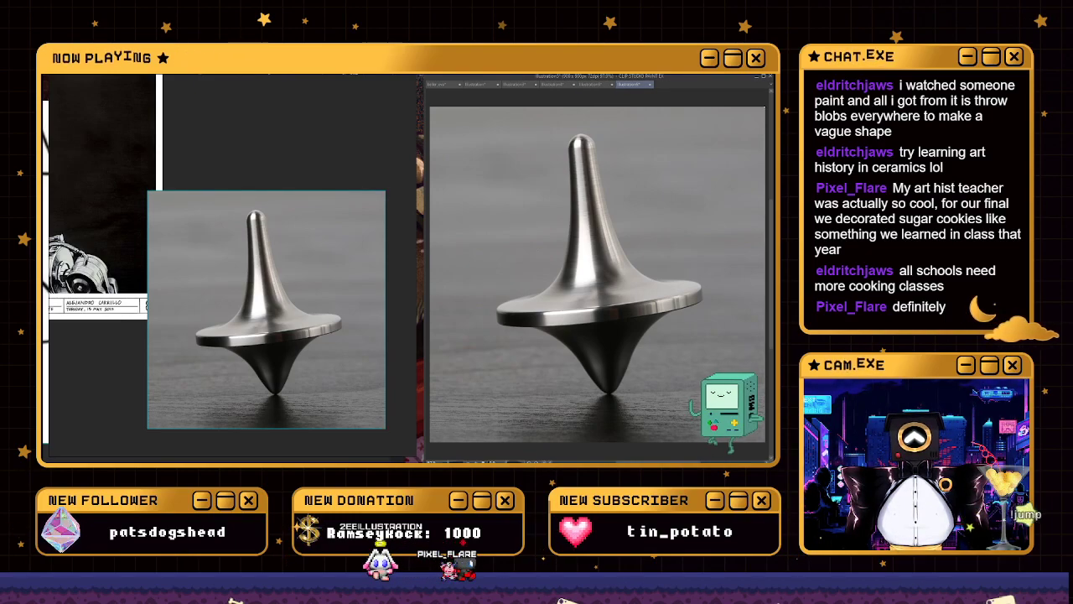
key("ctrl+w")
scroll(283, 209, "down", 3)
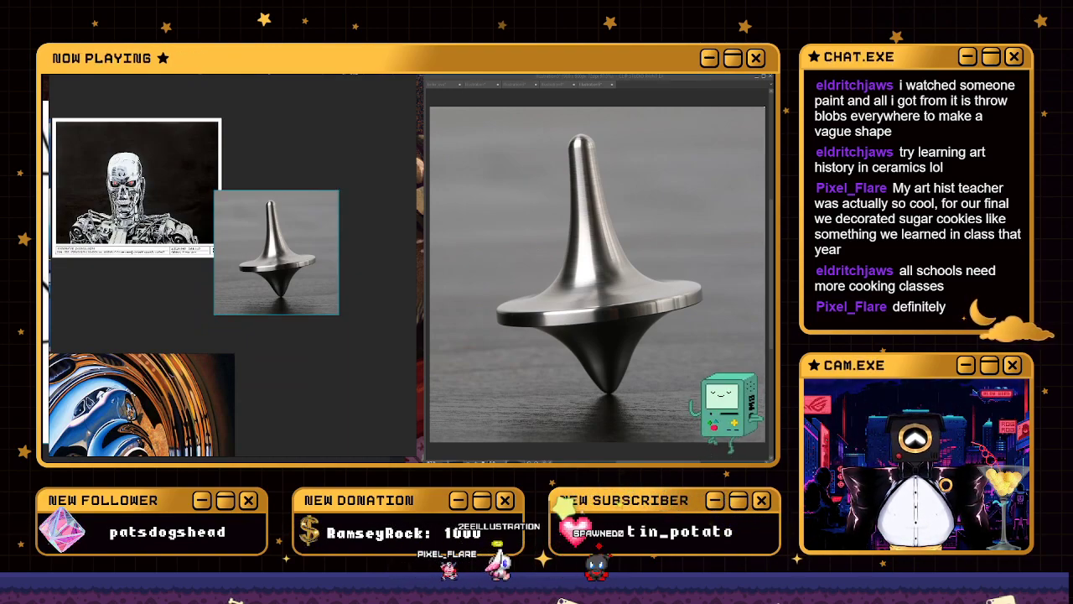
Sketch a white light source with rays and an arrow pointing toward it above the spinning top in the photo
mouse_move(477, 107)
left_mouse_down()
mouse_move(466, 144)
mouse_move(491, 145)
mouse_move(479, 114)
mouse_move(466, 160)
left_mouse_up()
key("ctrl+z")
key("ctrl+z")
mouse_move(477, 141)
left_mouse_down()
mouse_move(476, 160)
mouse_move(487, 159)
left_mouse_up()
mouse_move(493, 142)
left_mouse_down()
mouse_move(501, 161)
mouse_move(550, 169)
left_mouse_up()
Draw white perspective grid lines to the right of the spinning top to mark the ground plane
left_click_drag(672, 225, 726, 267)
key("ctrl+z")
left_click_drag(620, 243, 765, 243)
left_click_drag(631, 268, 765, 266)
left_click_drag(660, 245, 765, 327)
left_click_drag(698, 303, 765, 299)
left_click_drag(723, 232, 764, 250)
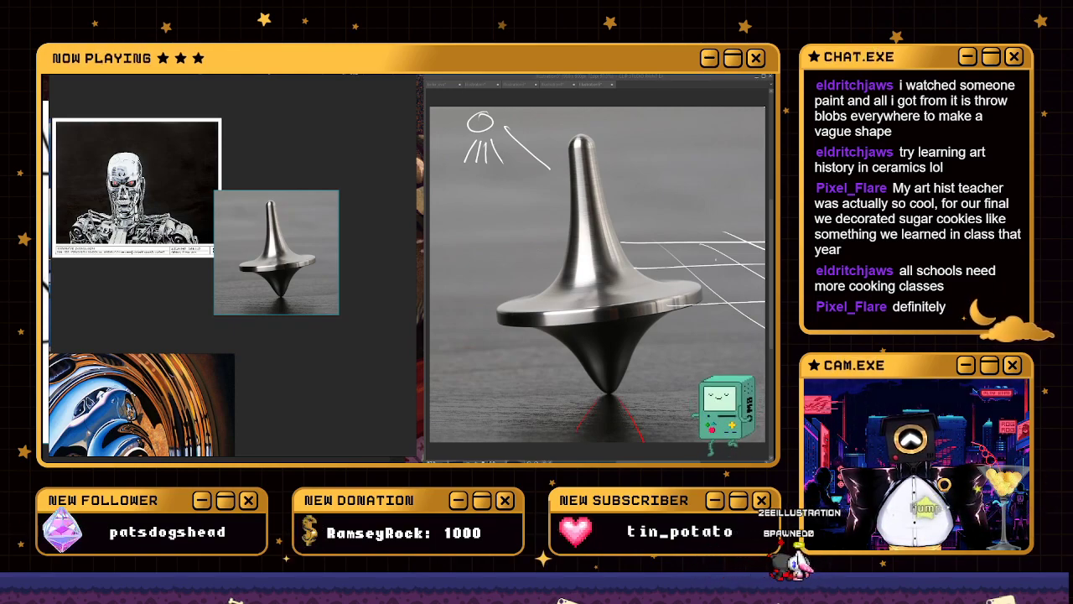
Undo the red guide line beneath the tip, then outline the spreading reflection in black and hatch it in
key("ctrl+z")
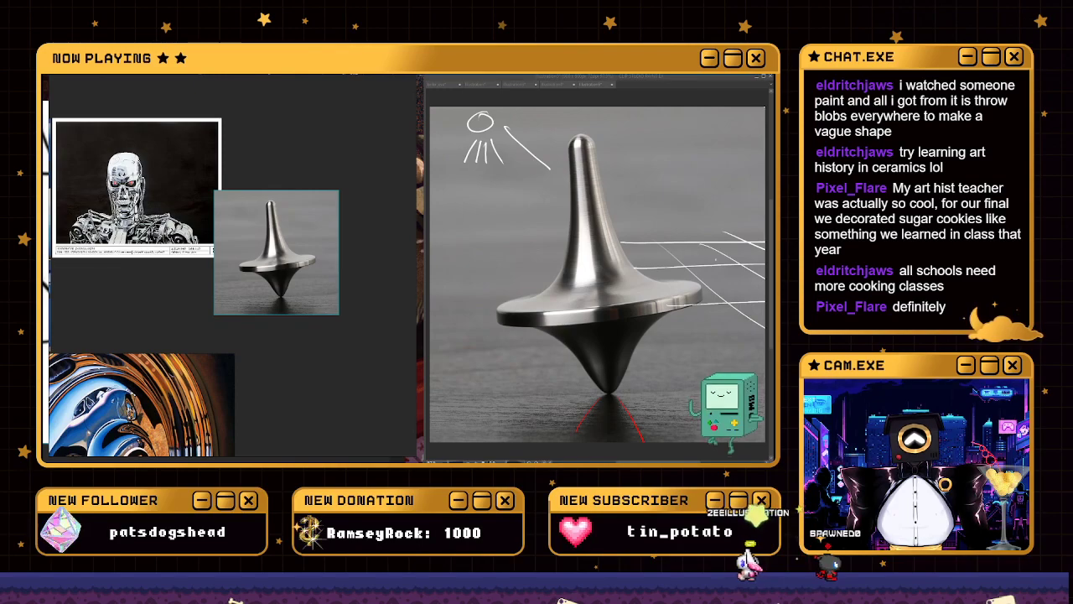
key("ctrl+z")
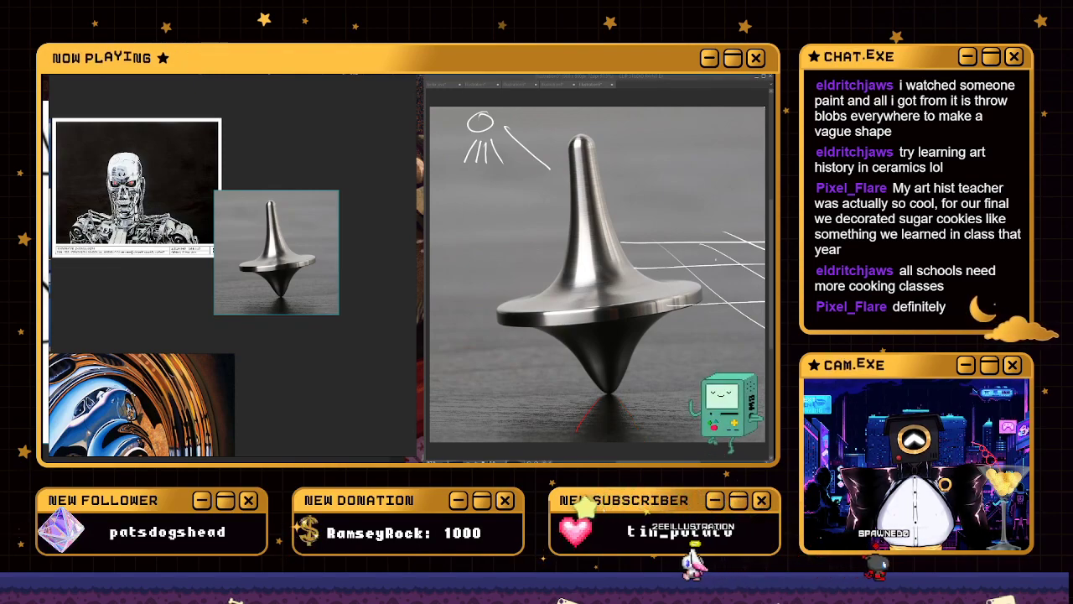
left_click_drag(615, 396, 654, 439)
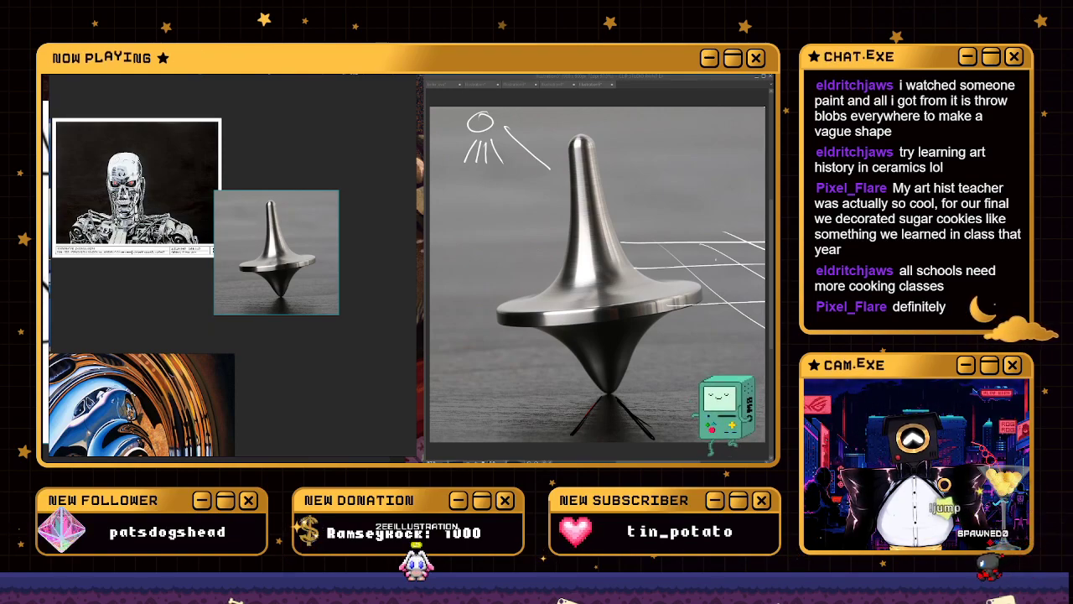
left_click_drag(575, 433, 641, 415)
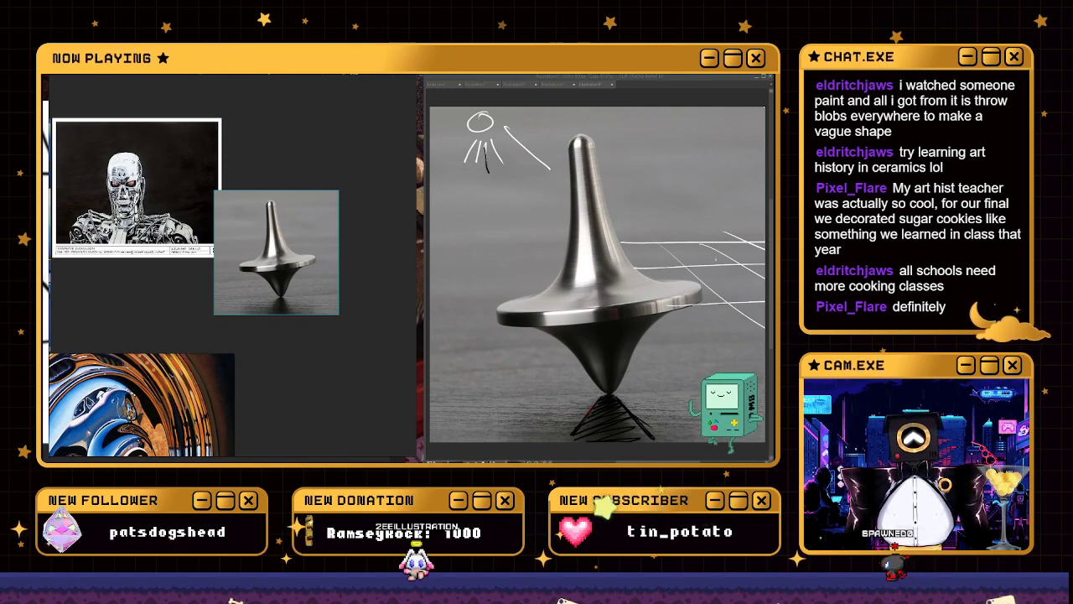
Undo all annotations on the copied photo and return to the spinning top sketch canvas
key("ctrl+z")
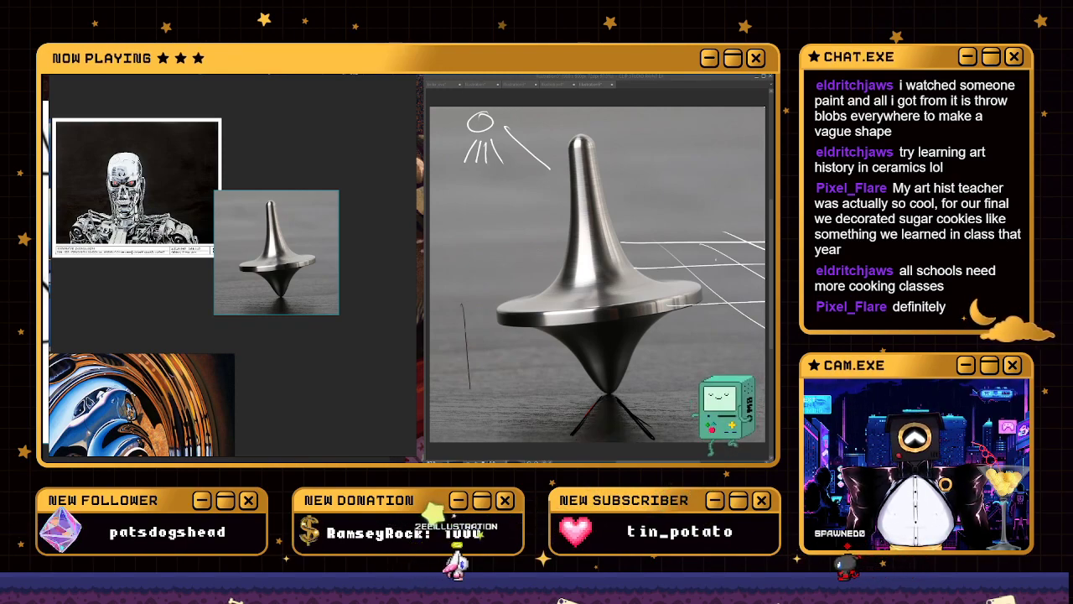
key("ctrl+z")
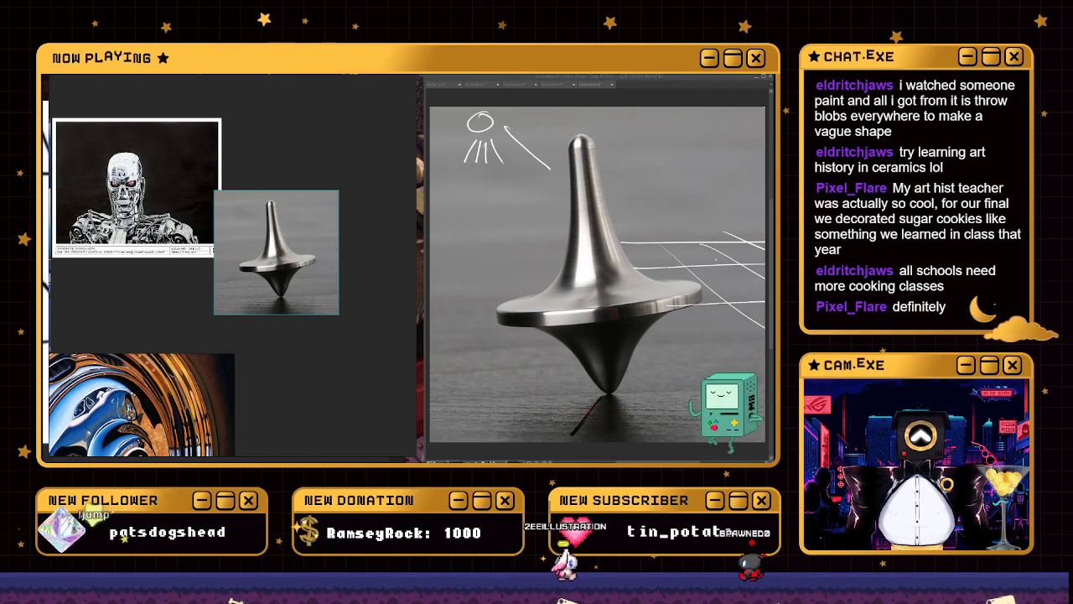
key("ctrl+z")
key("ctrl+z")
key("ctrl+z")
key("ctrl+z")
key("ctrl+z")
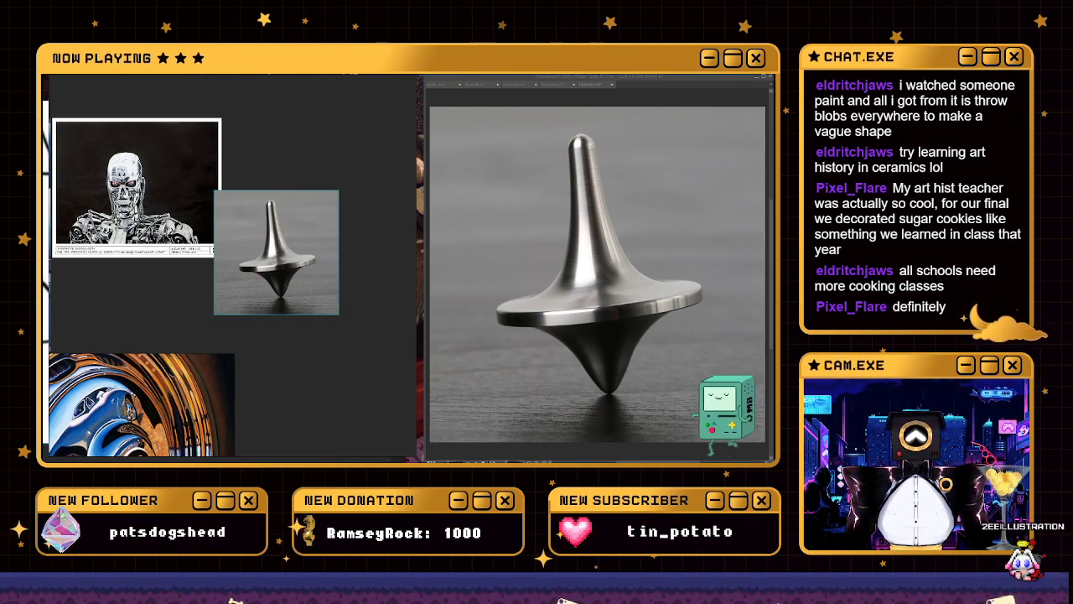
left_click(549, 86)
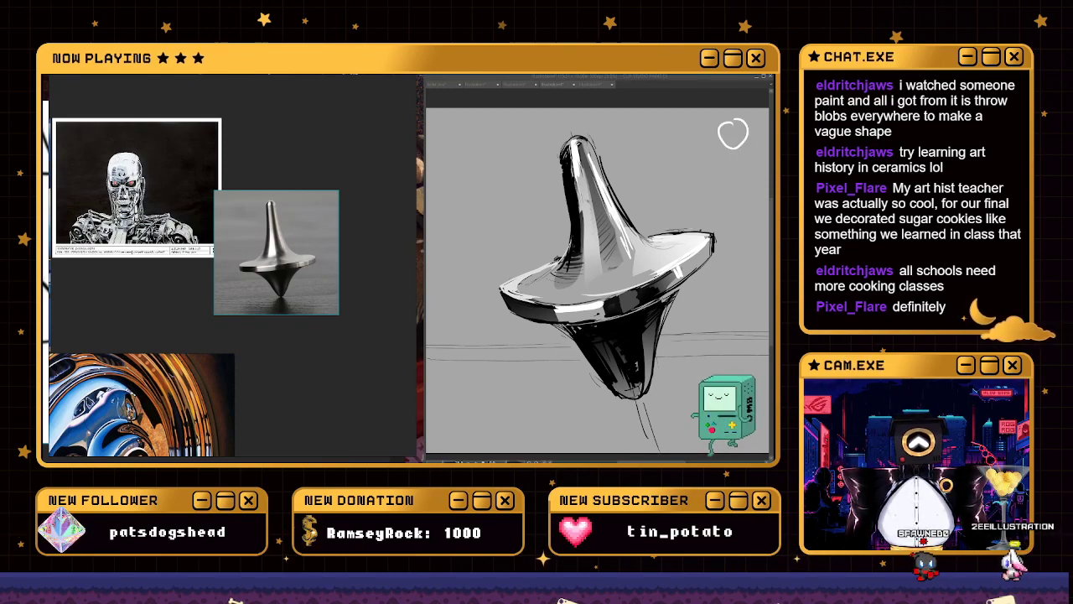
Draw three white rays spreading downward from the light source circle above the spinning top sketch
left_click_drag(706, 161, 686, 173)
left_click_drag(723, 164, 711, 185)
left_click_drag(739, 164, 743, 194)
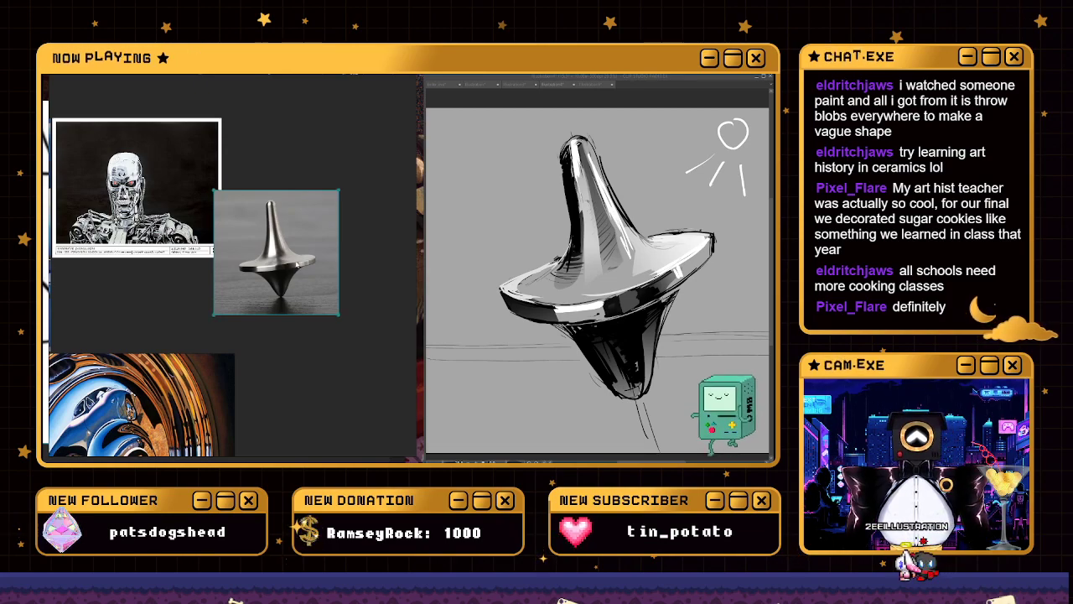
left_click_drag(297, 265, 293, 264)
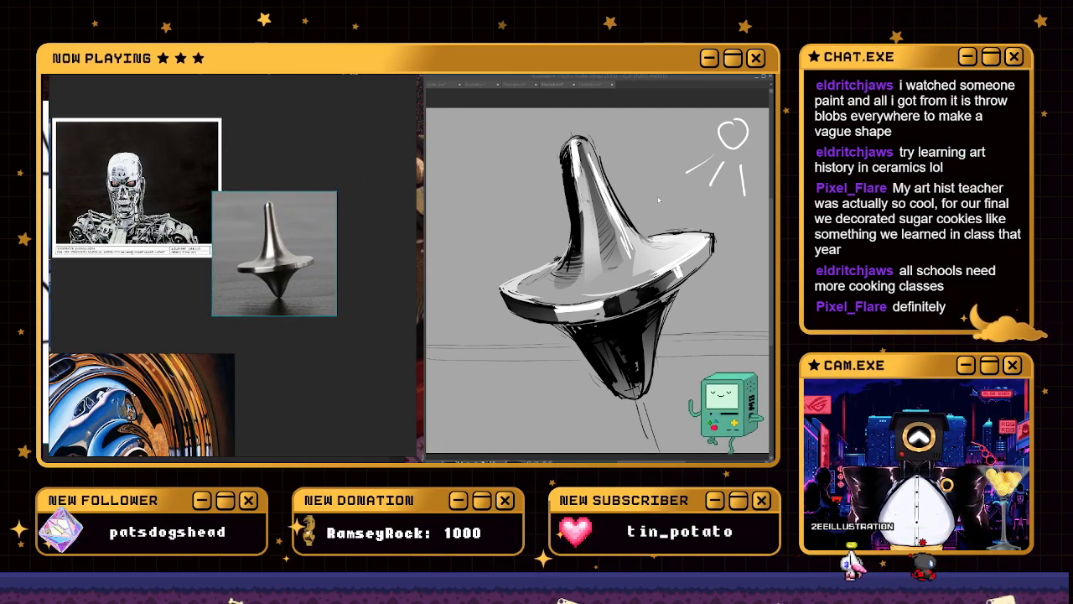
scroll(657, 199, "down", 1)
key("space")
left_click_drag(656, 199, 644, 216)
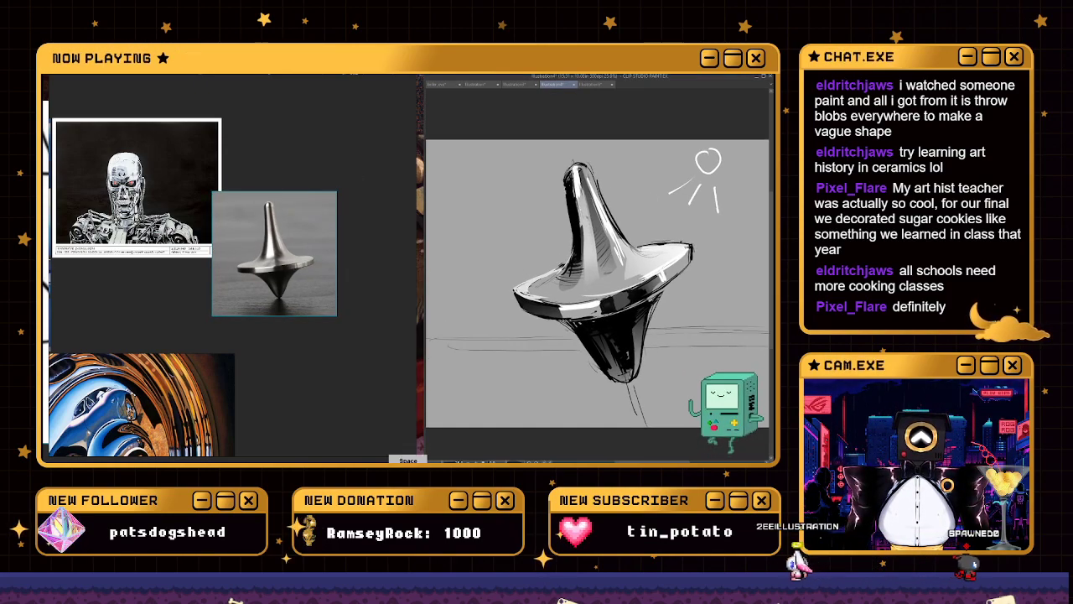
Undo the circle and its rays, and mark light with short white strokes above both sides of the spinning top
key("ctrl+z")
key("ctrl+z")
key("ctrl+z")
key("ctrl+z")
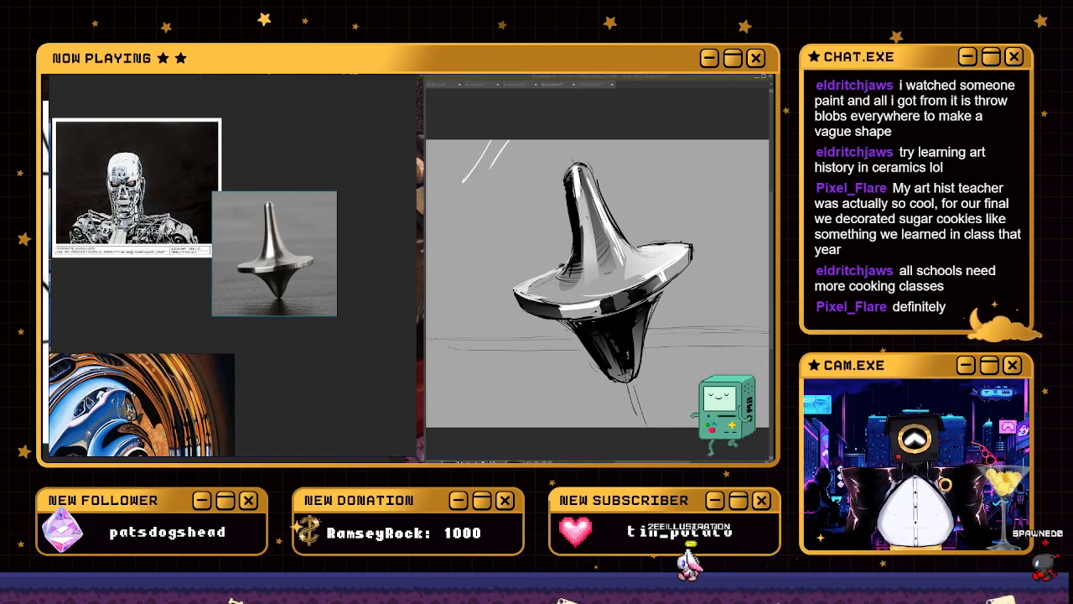
key("ctrl+y")
key("ctrl+y")
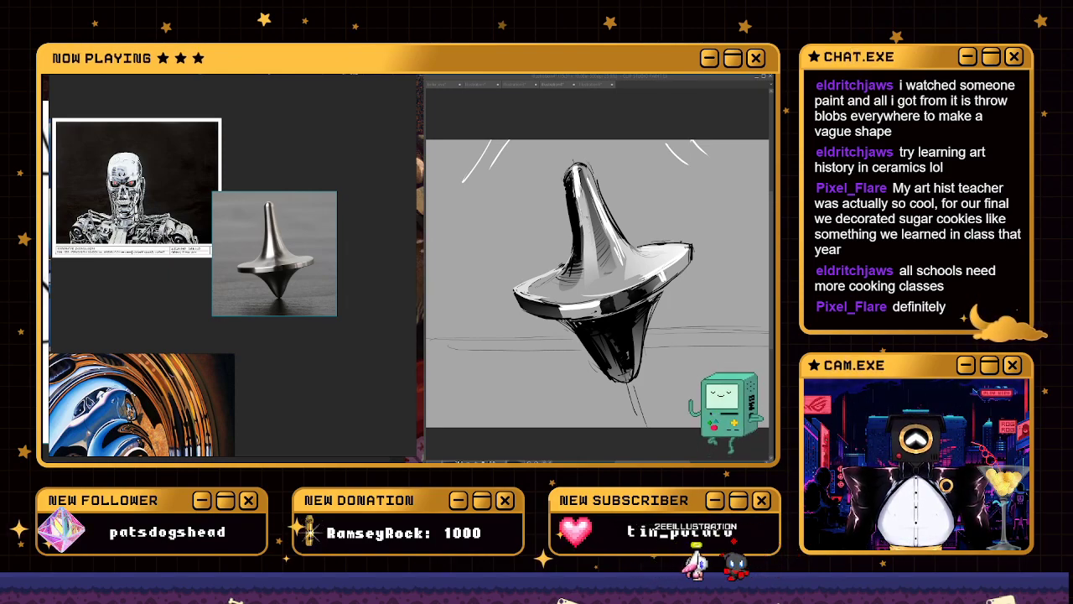
Enlarge the spinning top photo on the reference board and bring it into close view beside the sketch
double_click(251, 239)
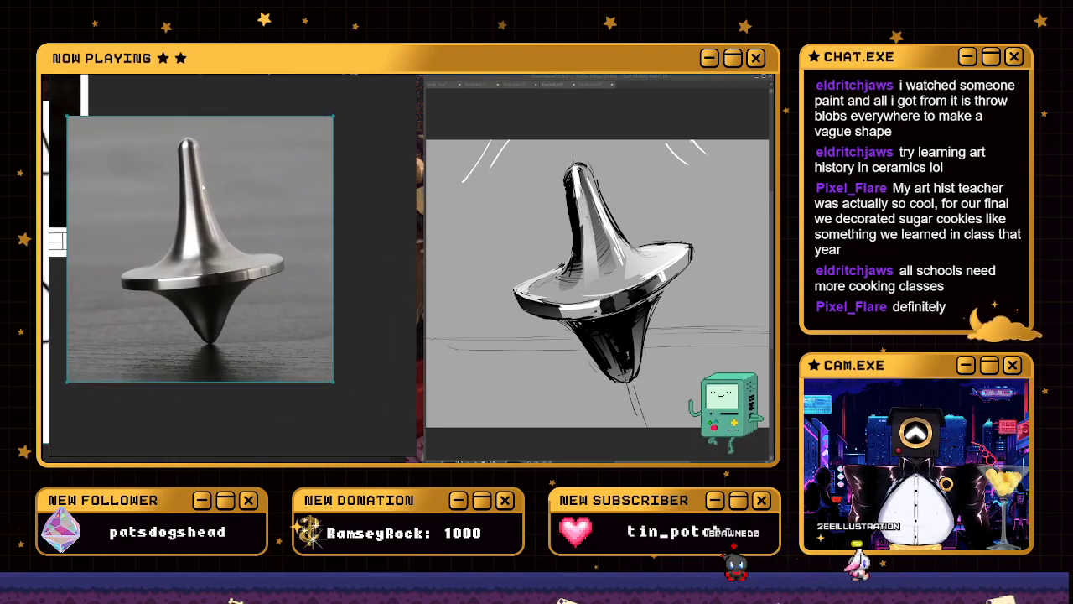
left_click_drag(205, 193, 230, 168)
scroll(230, 168, "down", 3)
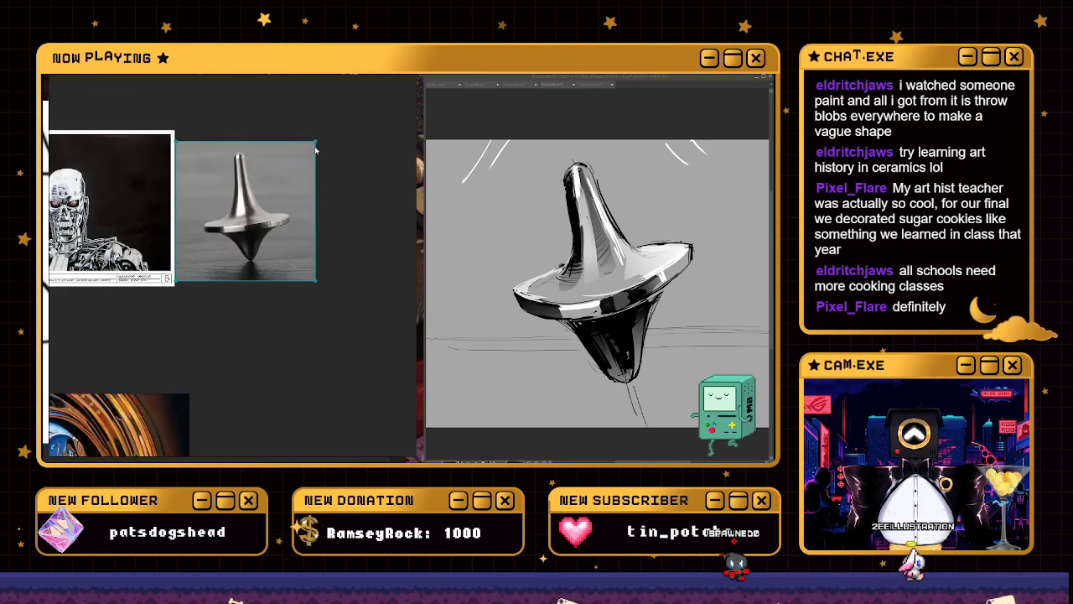
left_click_drag(314, 141, 307, 149)
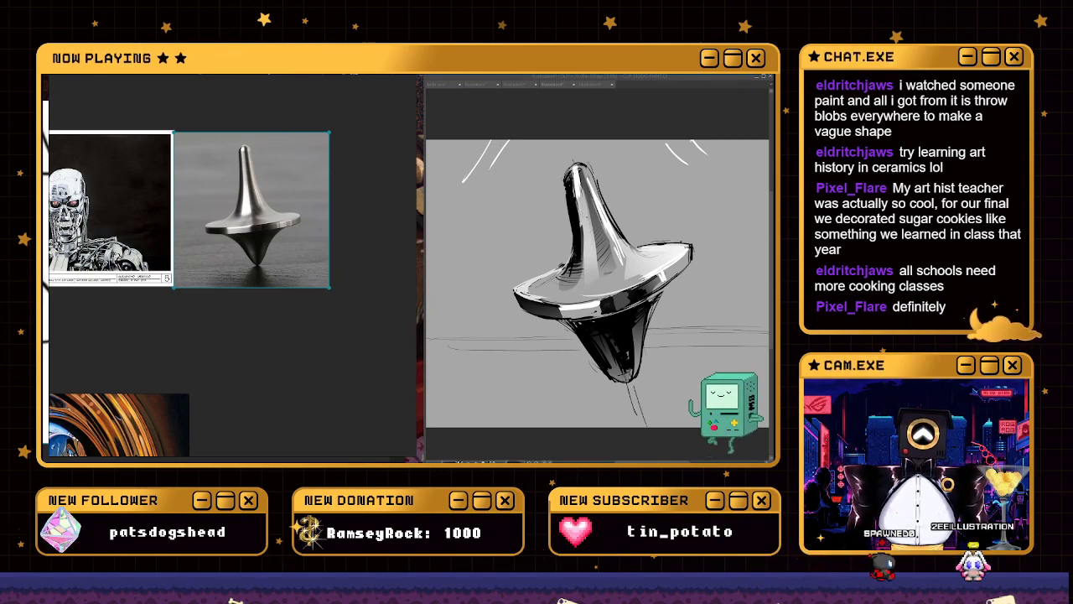
double_click(208, 221)
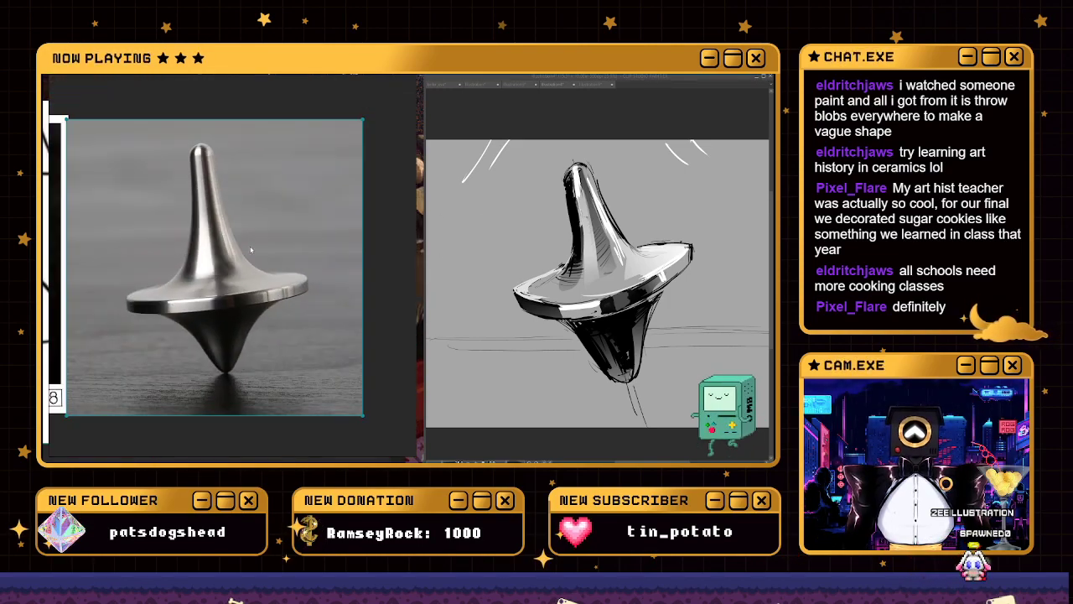
scroll(251, 268, "down", 3)
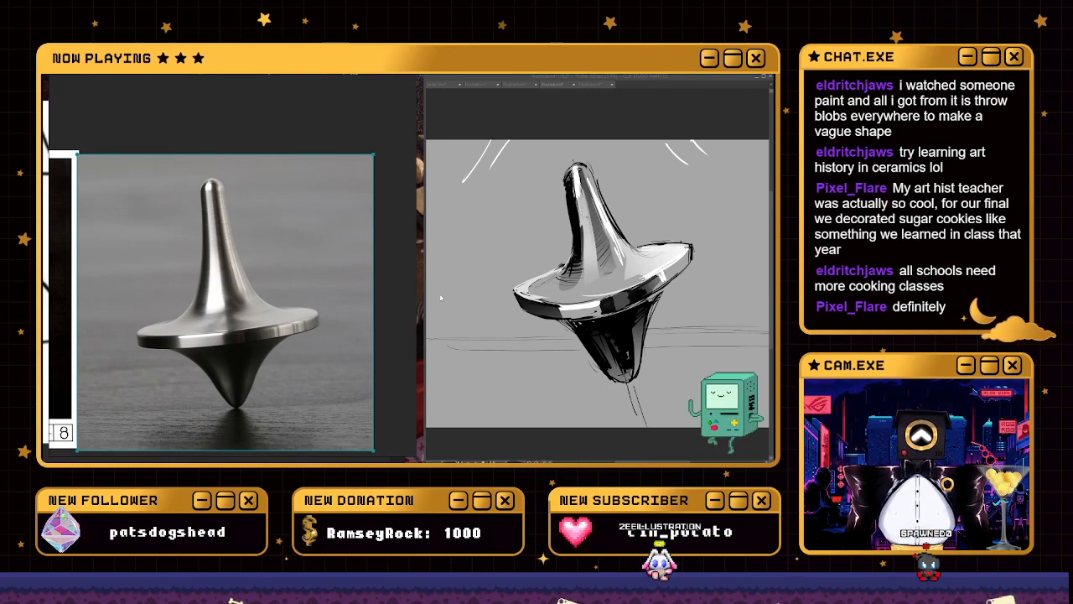
Undo the gradient tried over the ground and shade a dark, fading reflection beneath the spinning top's tip
left_click(600, 274)
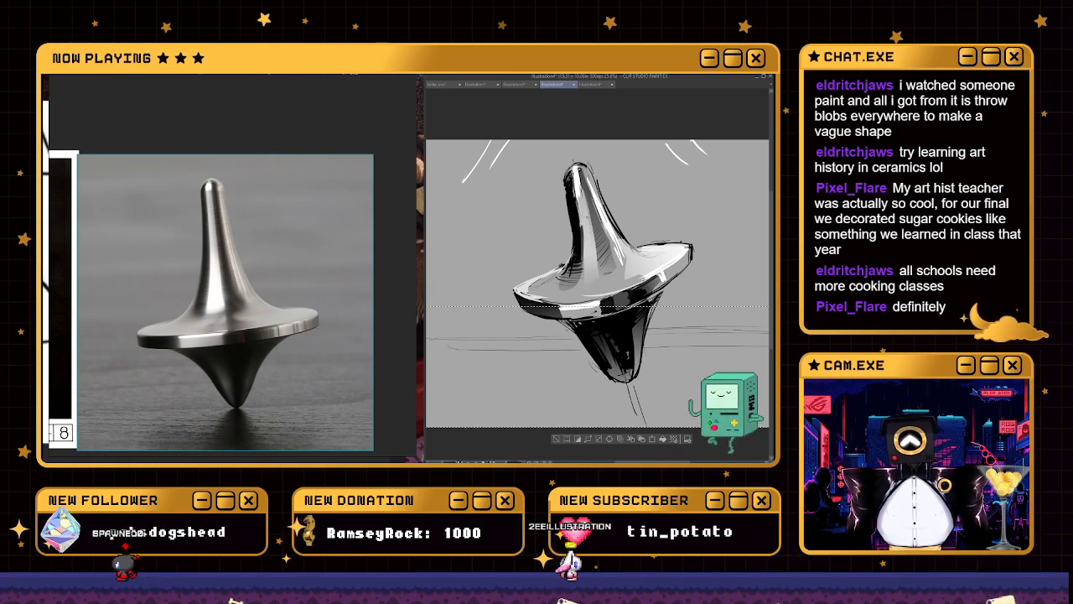
key("ctrl+d")
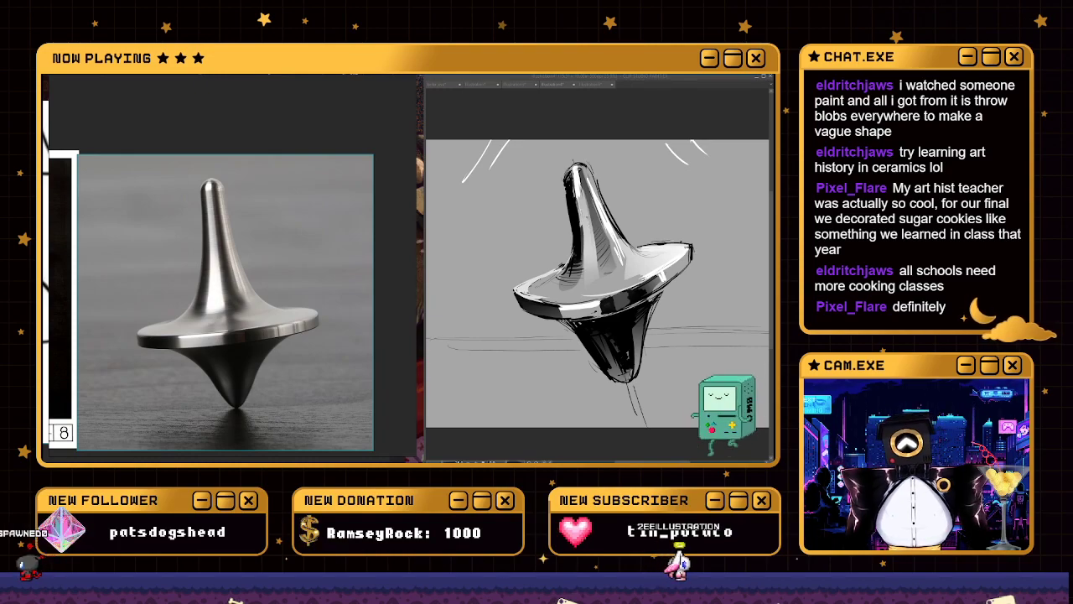
key("ctrl+z")
key("ctrl+z")
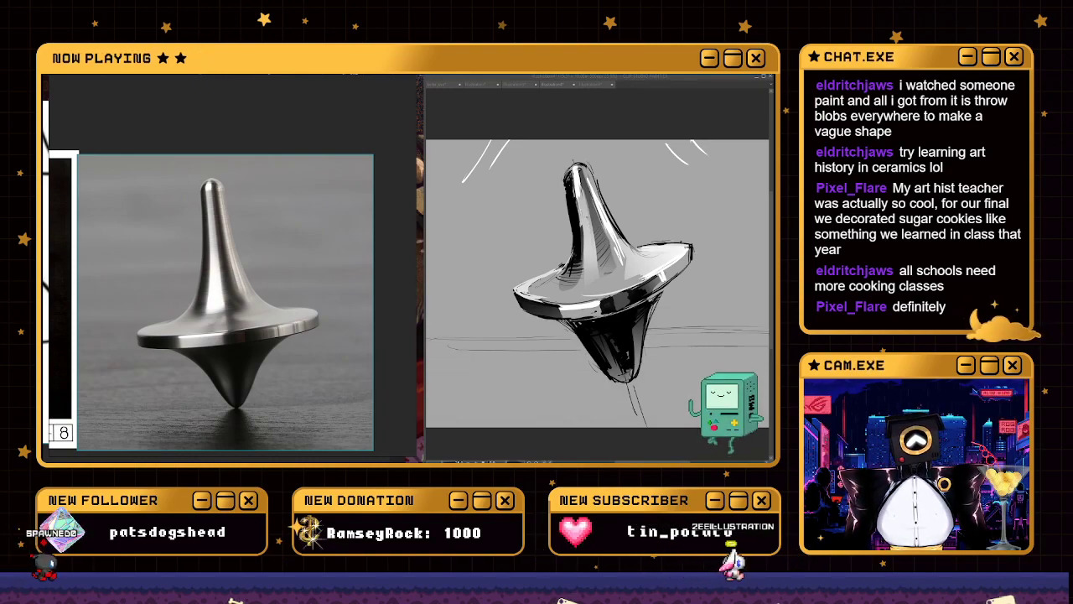
key("ctrl+z")
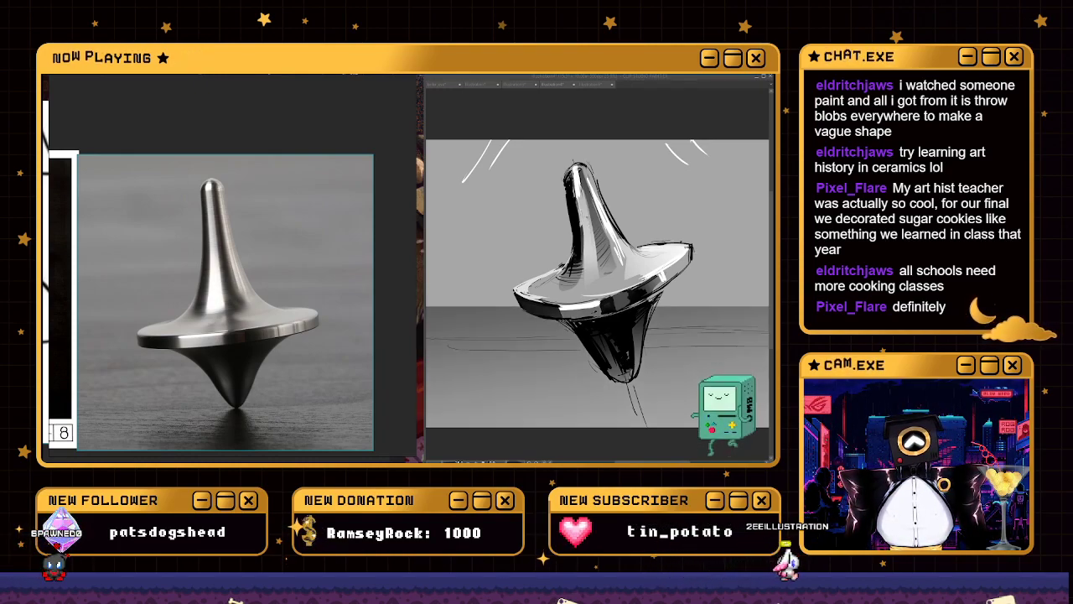
key("ctrl+z")
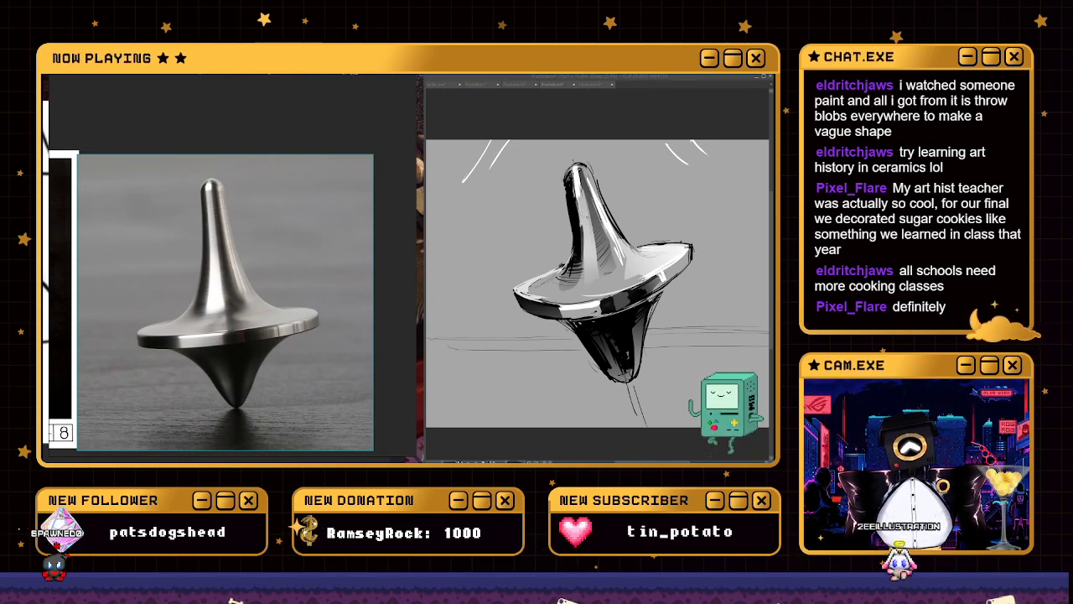
key("ctrl+z")
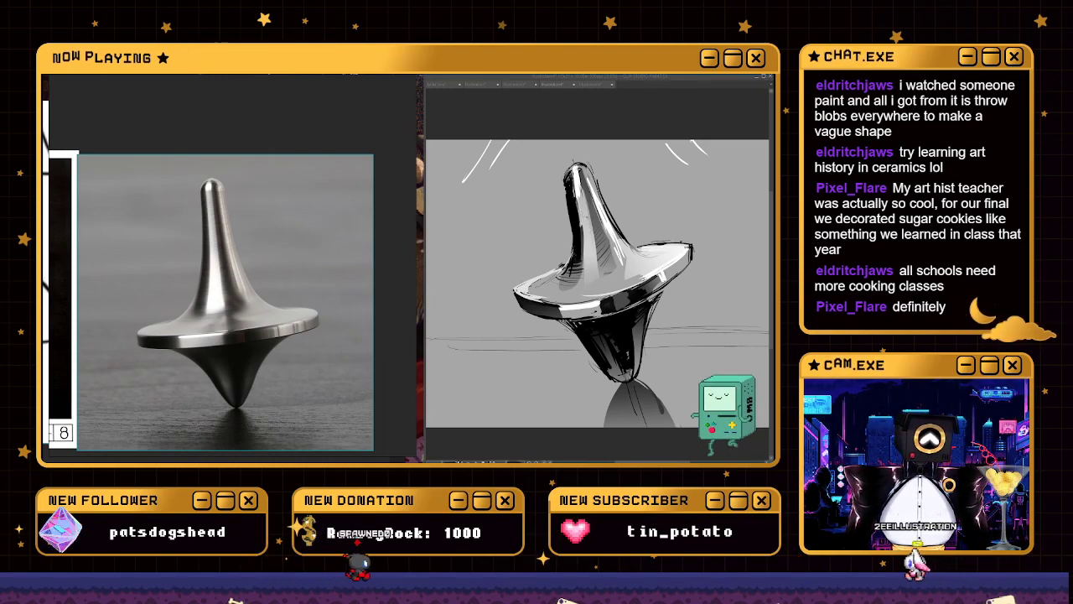
Examine the spinning top photo up close for how its metal surface and ground reflection are shaded
scroll(109, 317, "up", 2)
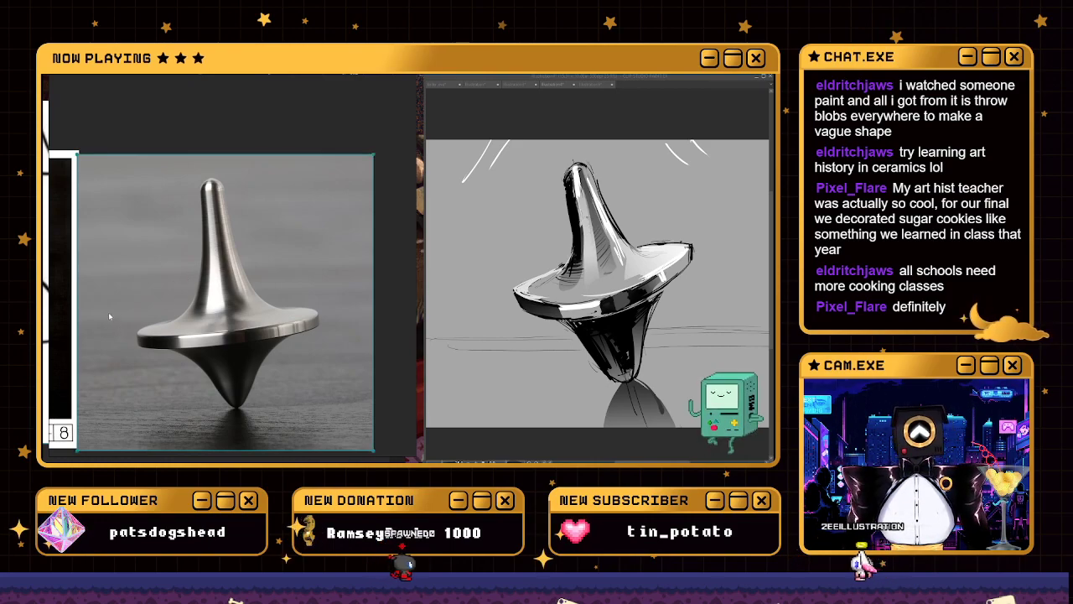
scroll(203, 290, "down", 2)
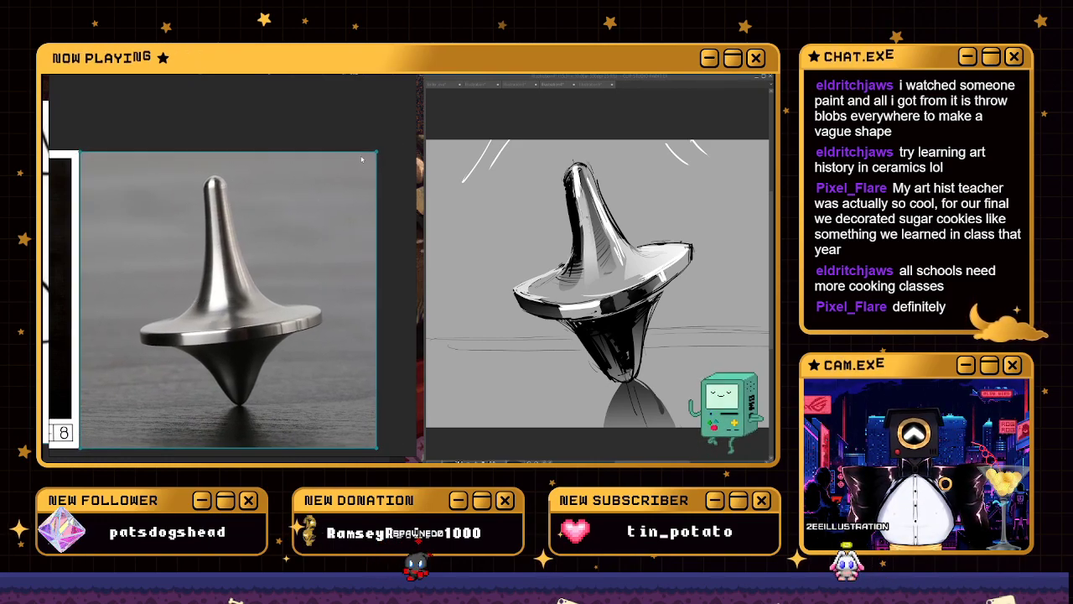
mouse_move(375, 152)
left_mouse_down()
mouse_move(251, 275)
mouse_move(101, 461)
mouse_move(191, 343)
mouse_move(381, 162)
left_mouse_up()
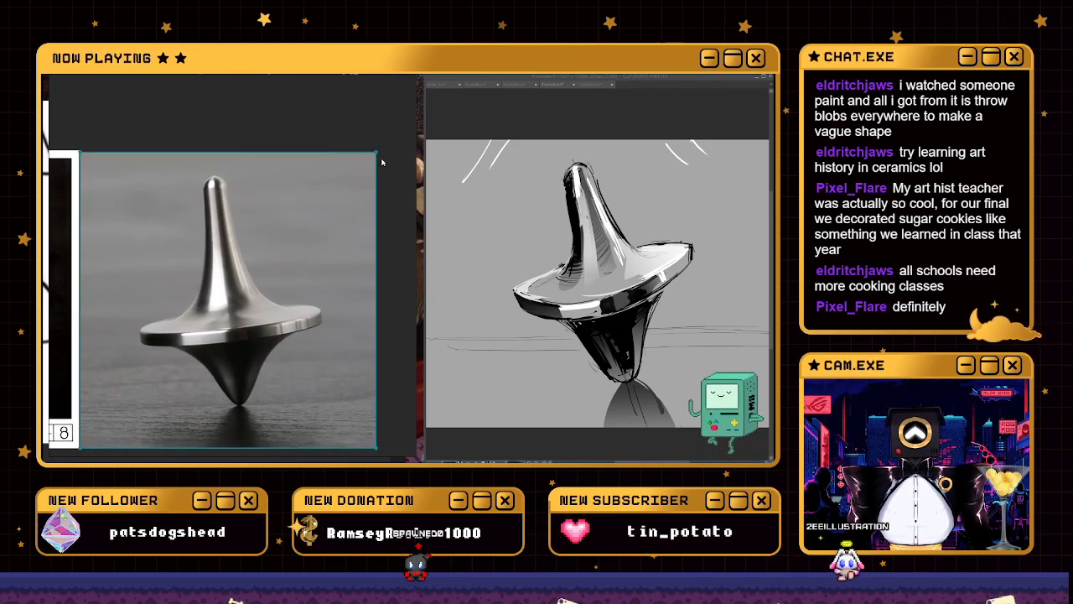
scroll(211, 248, "up", 5)
scroll(281, 295, "down", 3)
scroll(280, 295, "down", 2)
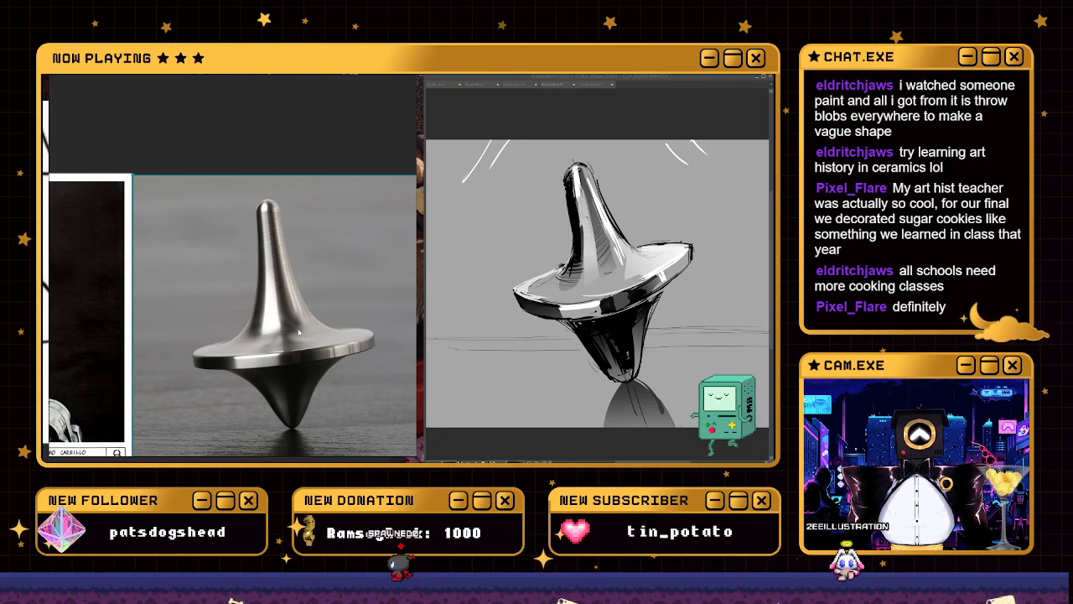
scroll(297, 331, "up", 3)
scroll(297, 331, "up", 1)
scroll(225, 365, "down", 8)
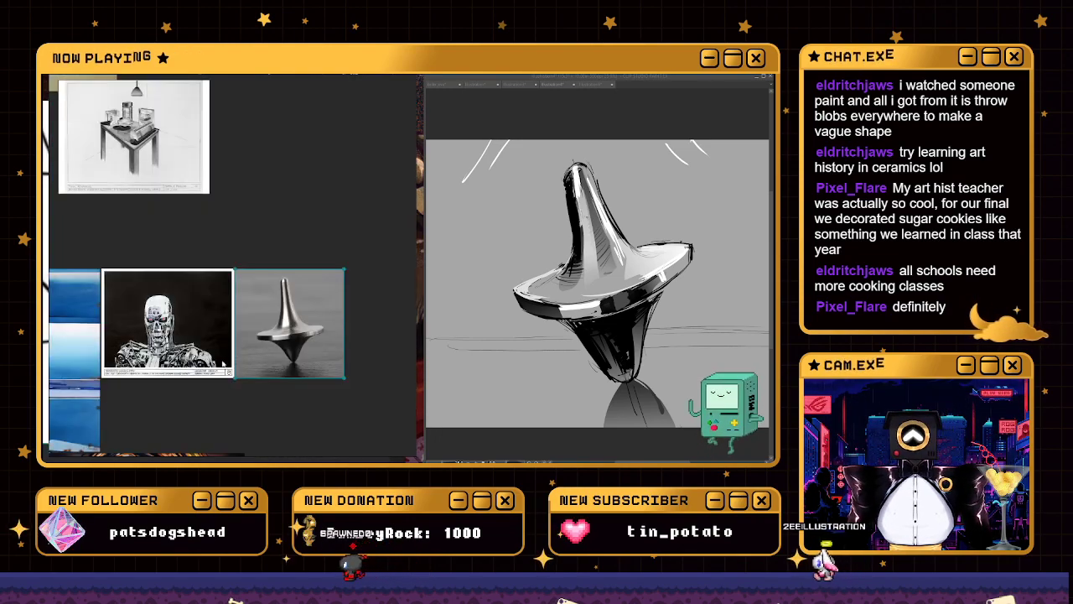
Move the spinning top photo next to the metal sphere drawing on the reference board and compare their shading
left_click_drag(210, 307, 278, 291)
left_click_drag(321, 347, 377, 271)
scroll(281, 302, "down", 2)
scroll(289, 293, "up", 4)
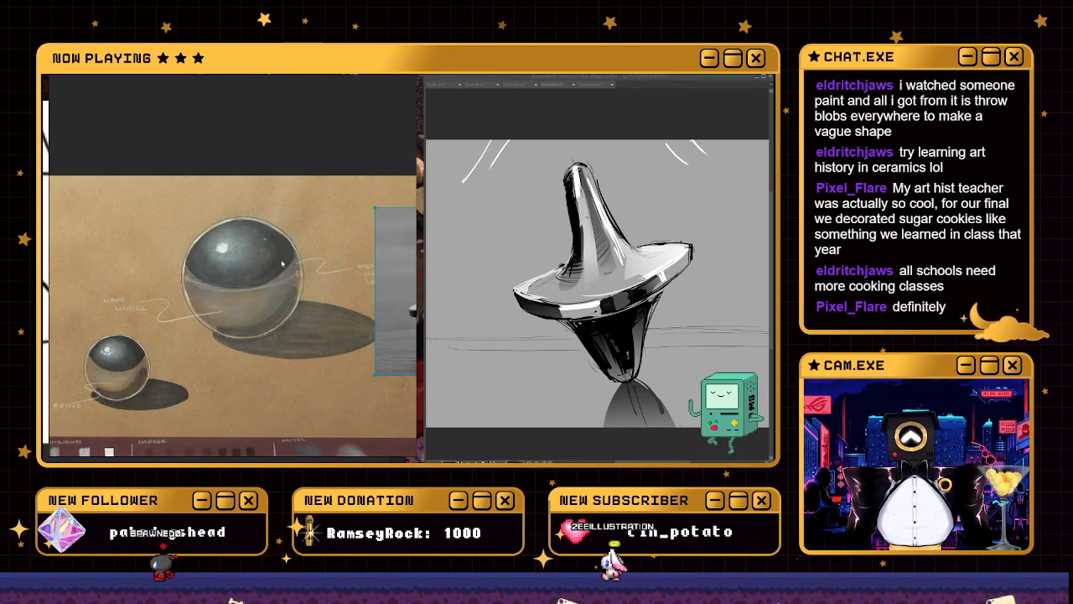
left_click_drag(289, 293, 281, 316)
left_click_drag(388, 266, 344, 155)
scroll(197, 339, "up", 3)
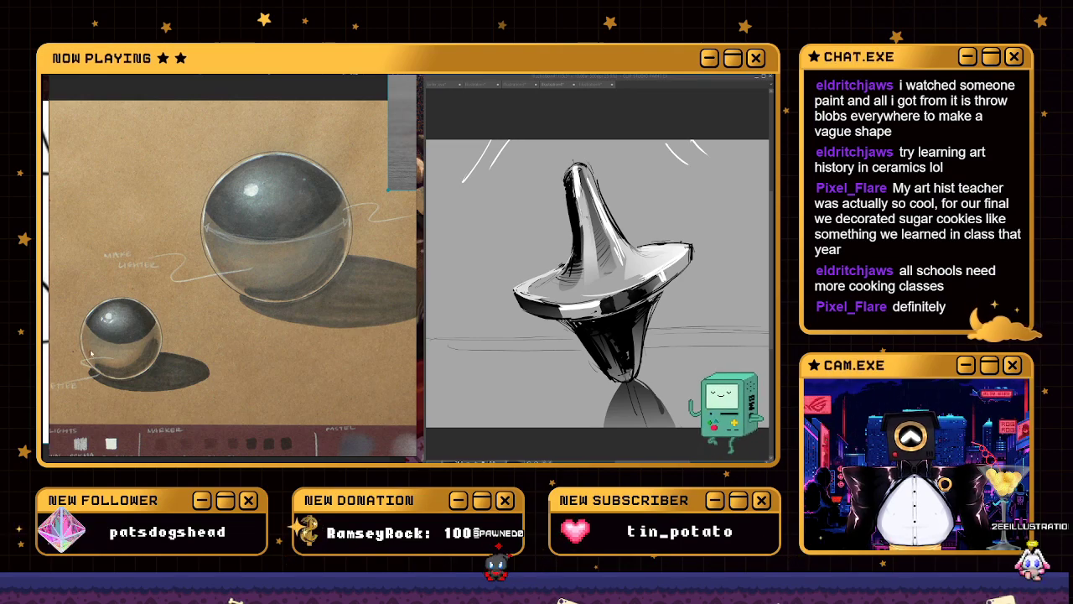
scroll(255, 332, "down", 6)
left_click_drag(332, 428, 256, 376)
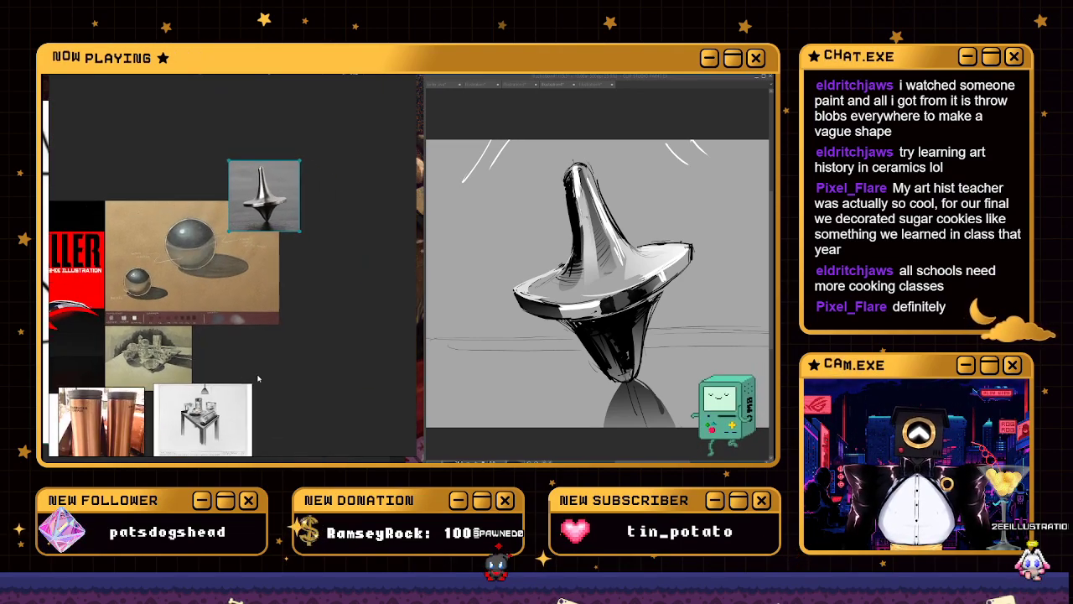
mouse_move(262, 205)
left_mouse_down()
mouse_move(272, 234)
mouse_move(261, 250)
mouse_move(236, 250)
mouse_move(267, 244)
left_mouse_up()
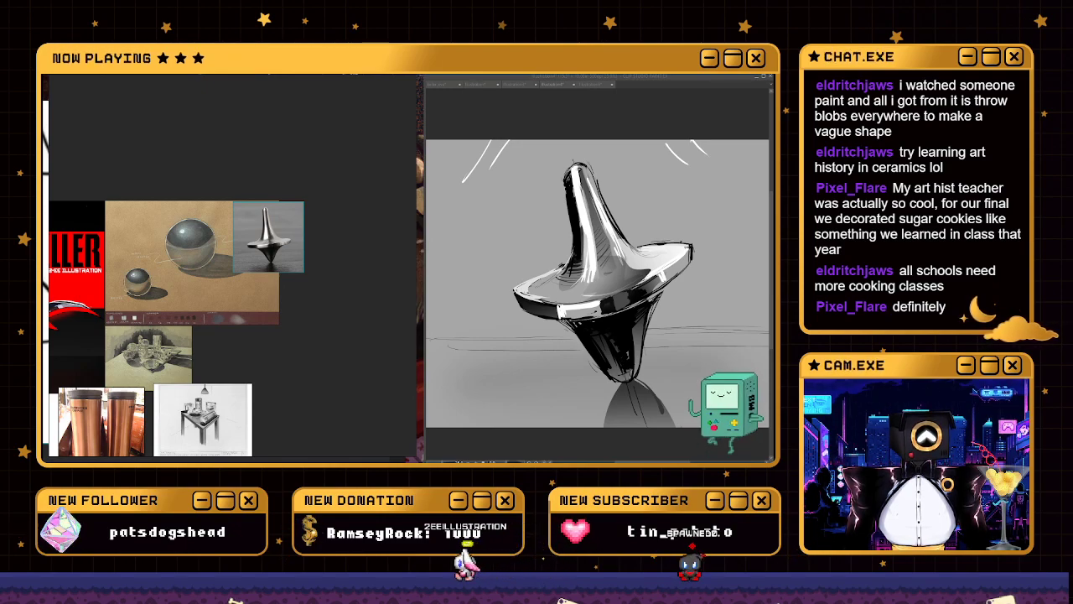
Set the display capture source in Streamlabs Desktop to Display 2, 1920x1080 @ 0,0 (Primary Monitor)
left_click(287, 260)
left_click(294, 234)
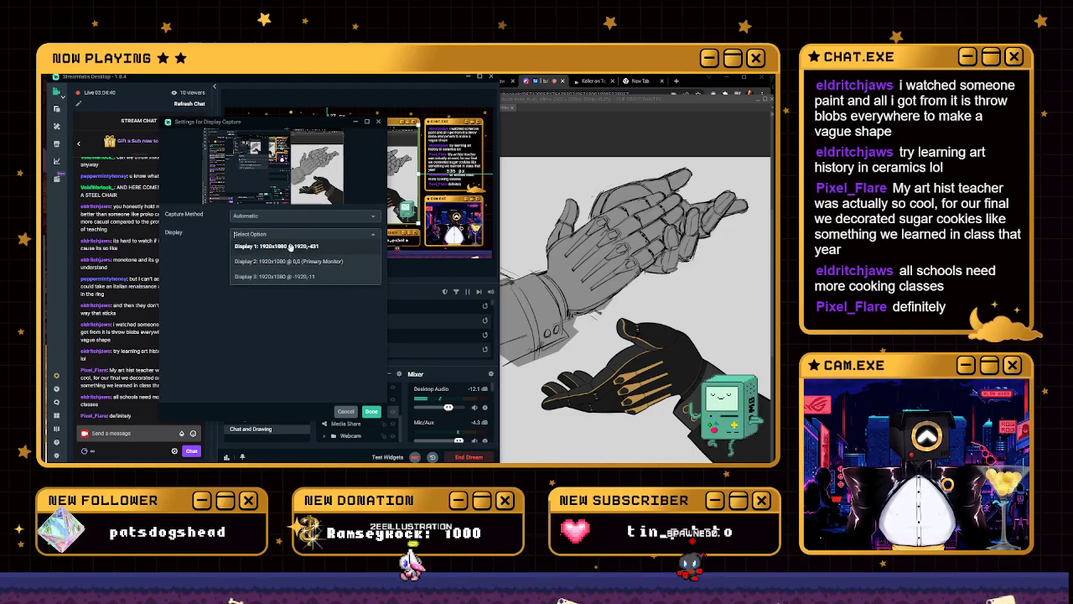
left_click(285, 257)
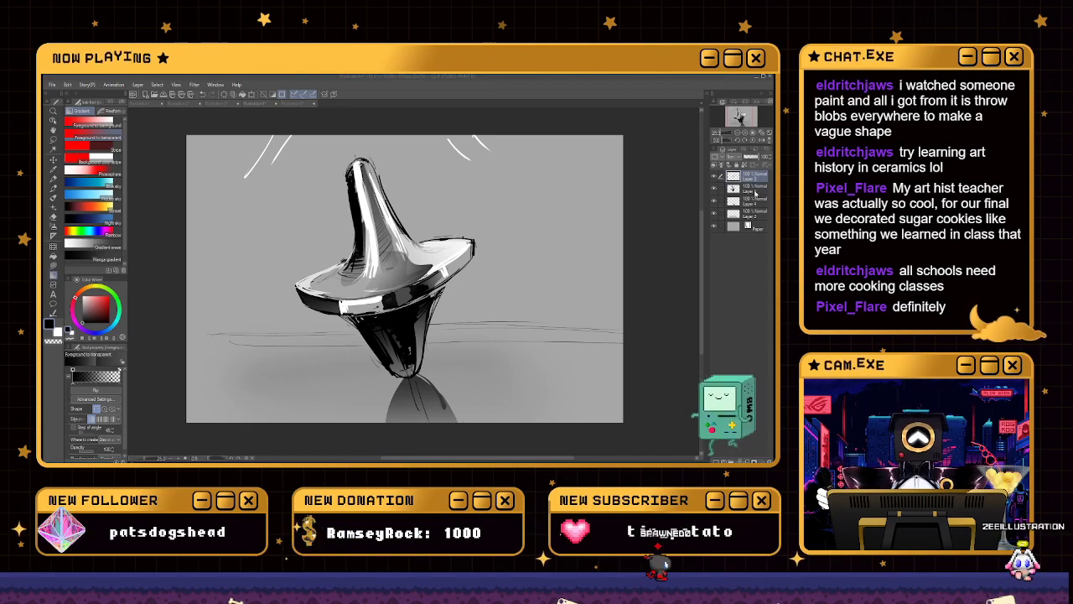
Lasso a reflection shape on the disc's upper surface at the base of the stem and keep it selected
left_click(410, 271)
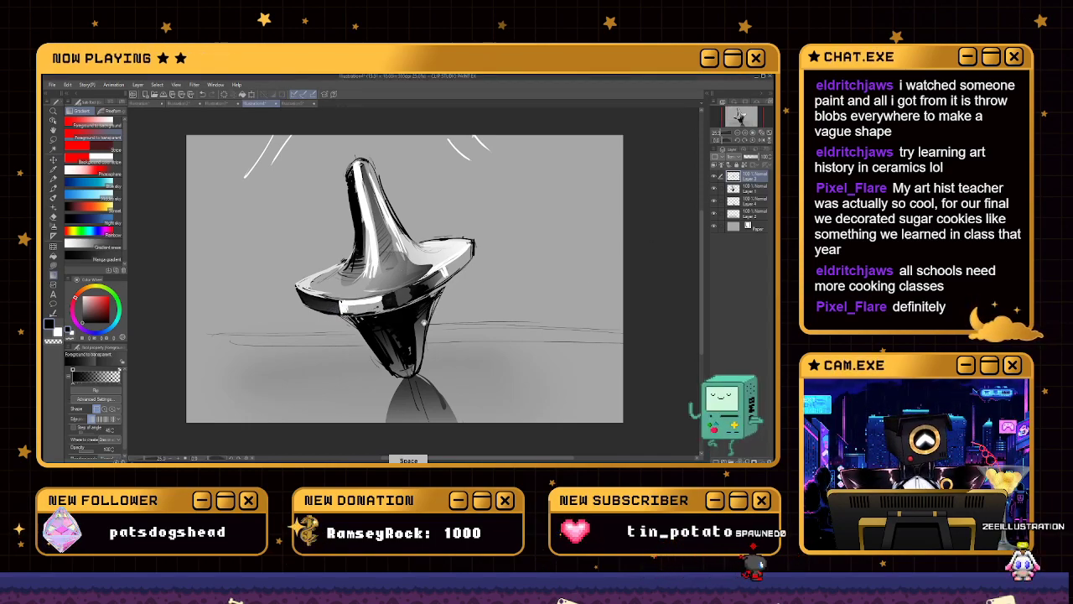
left_click_drag(342, 308, 317, 348)
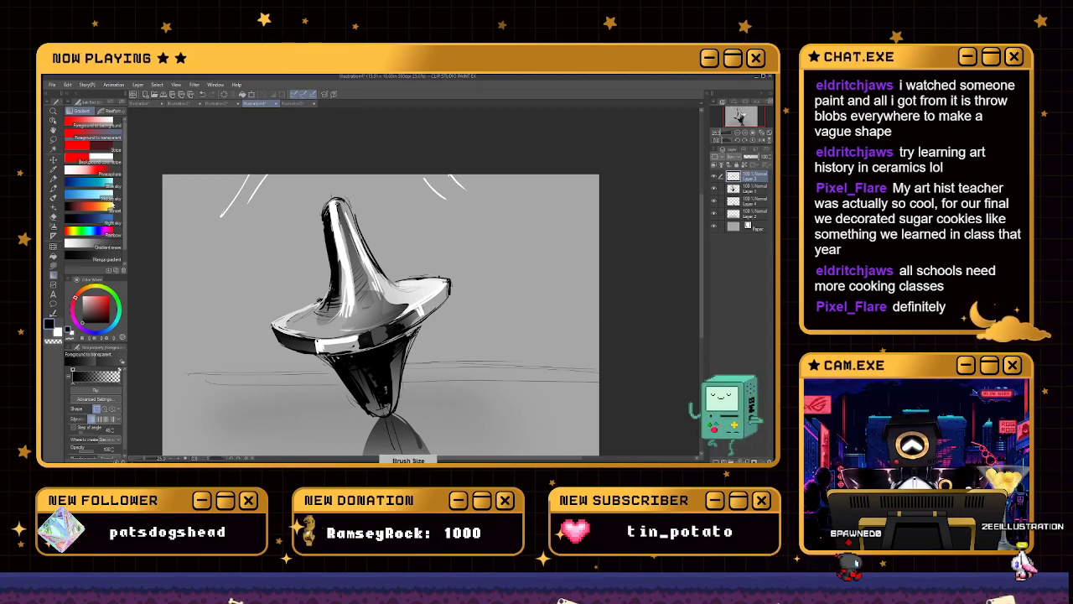
key("m")
mouse_move(481, 284)
left_mouse_down()
mouse_move(469, 240)
mouse_move(437, 286)
left_mouse_up()
key("4")
mouse_move(347, 307)
left_mouse_down()
mouse_move(305, 325)
mouse_move(350, 325)
mouse_move(360, 310)
left_mouse_up()
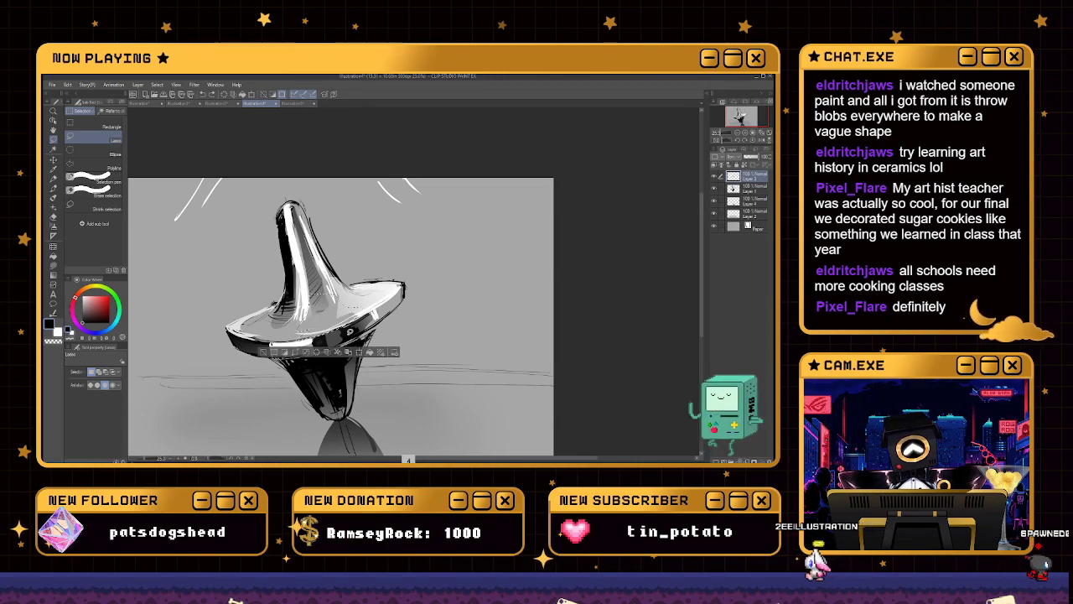
left_click_drag(334, 319, 367, 326)
key("ctrl+d")
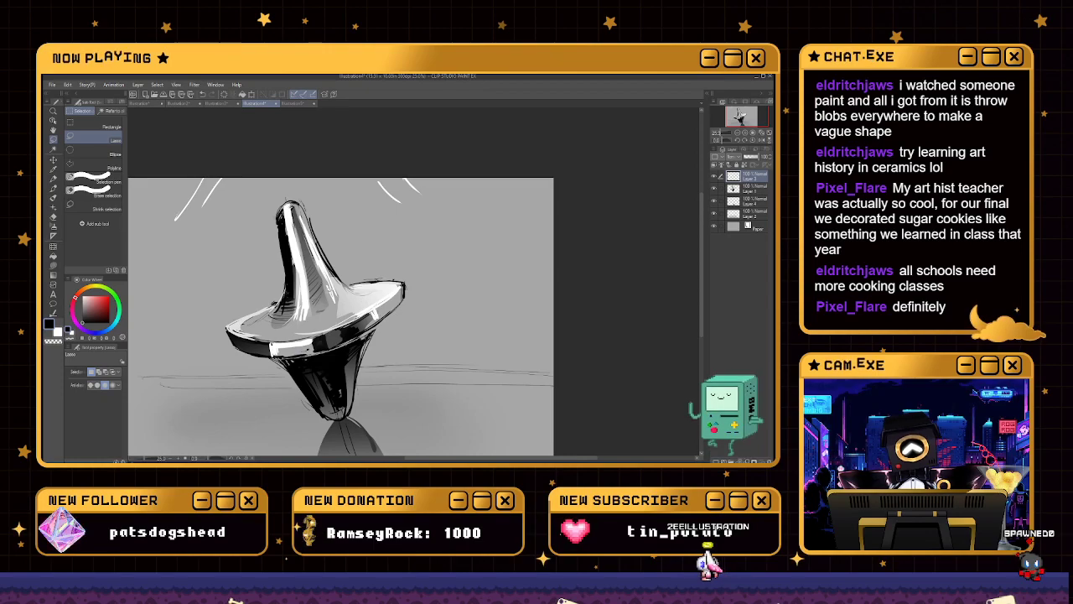
key("ctrl+z")
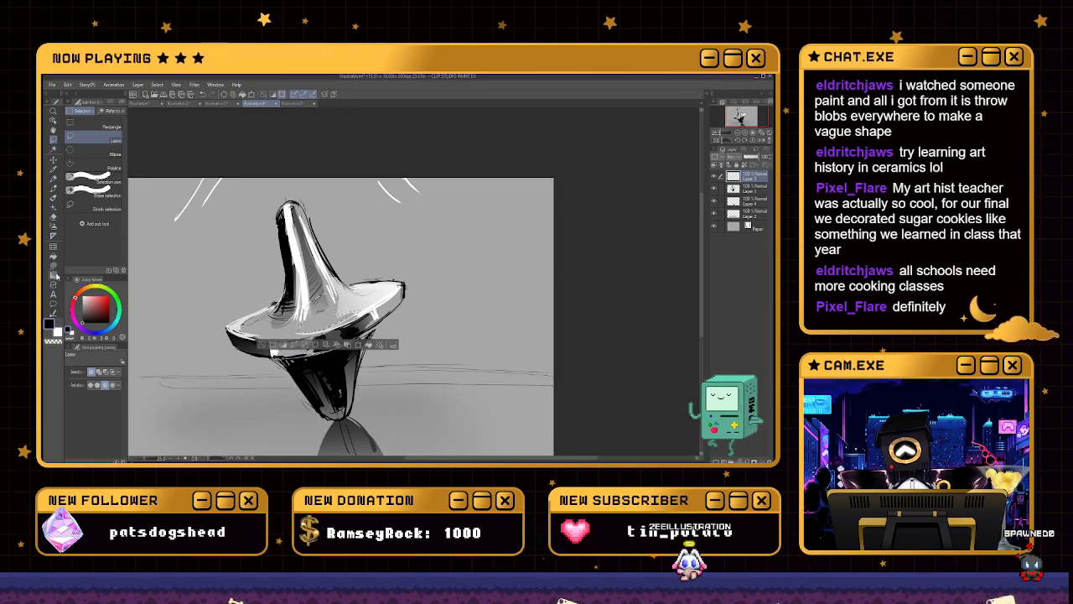
Darken the selected disc reflection with a black Foreground to transparent gradient and choose the soft airbrush
left_click(53, 274)
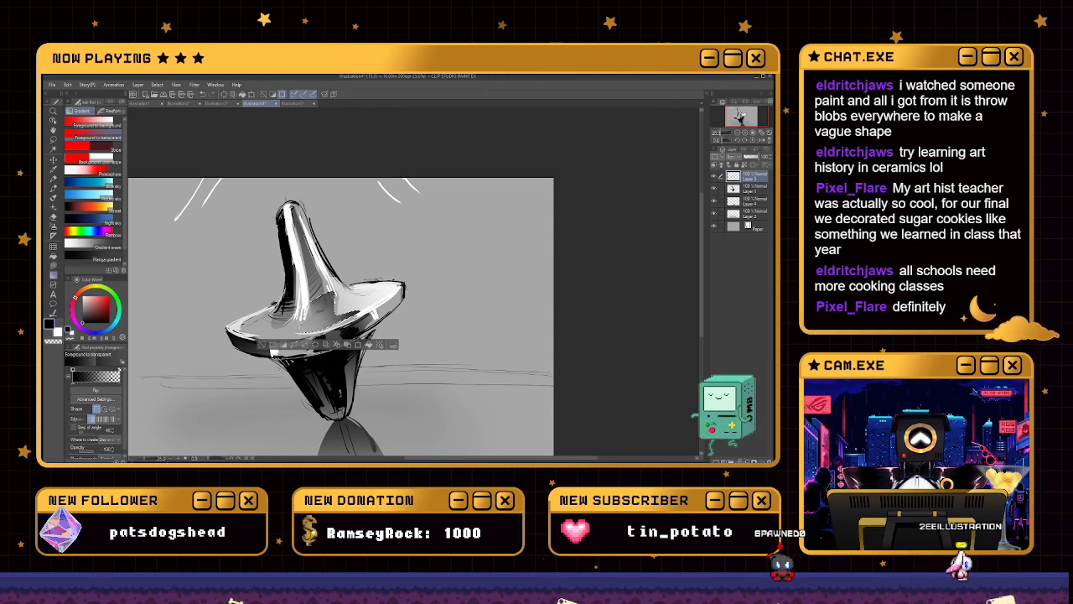
left_click_drag(222, 403, 500, 257)
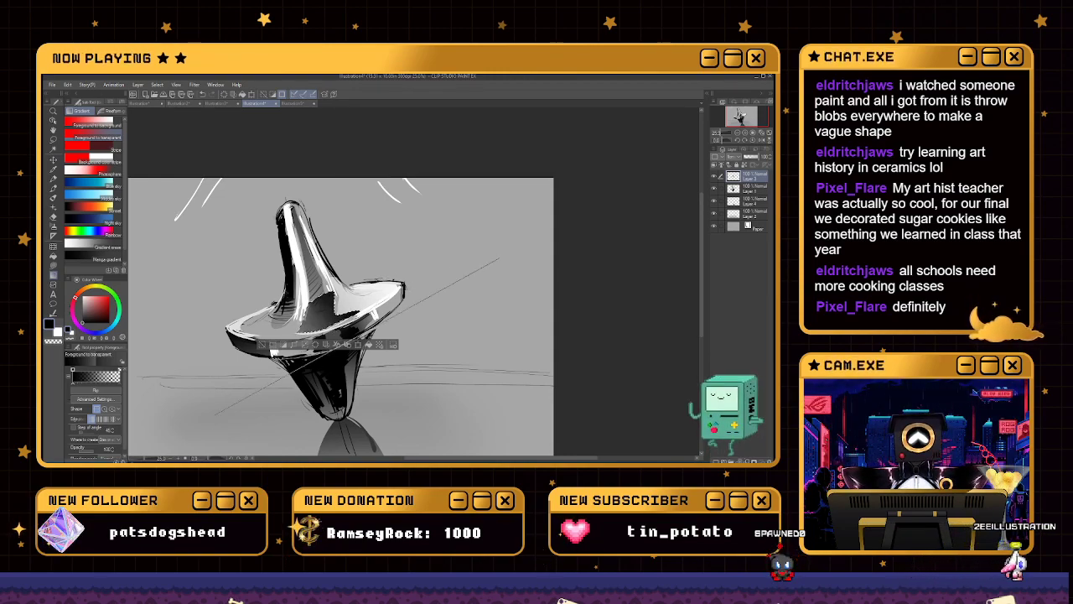
key("b")
key("b")
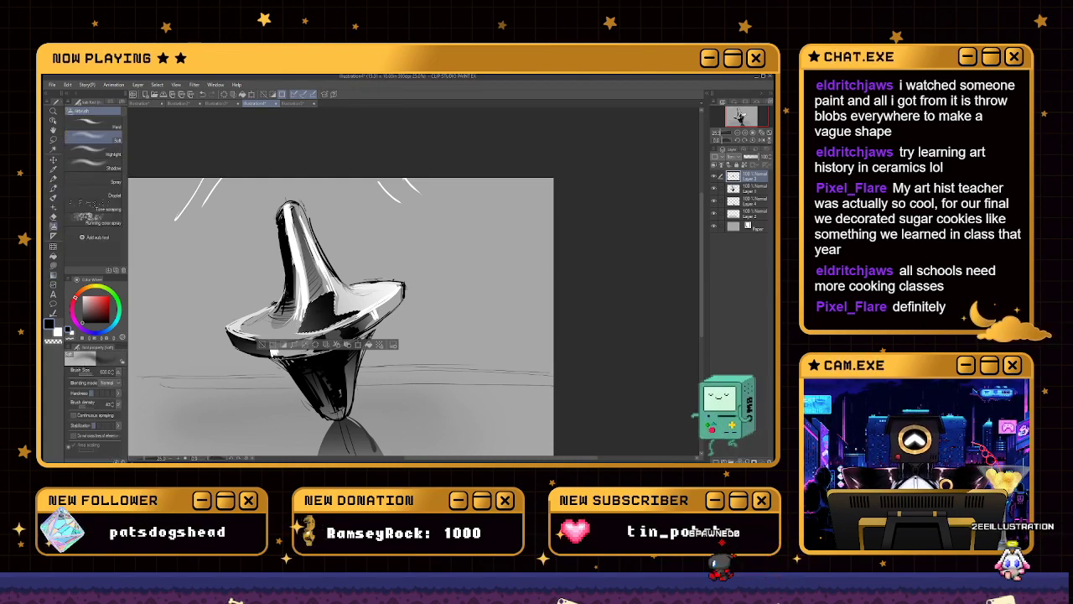
Fade the selected reflection at the stem's base with the soft airbrush in transparent colour, enlarging the brush to 2000
key("c")
key("bracketright")
key("bracketright")
key("bracketright")
key("bracketright")
key("bracketright")
key("bracketright")
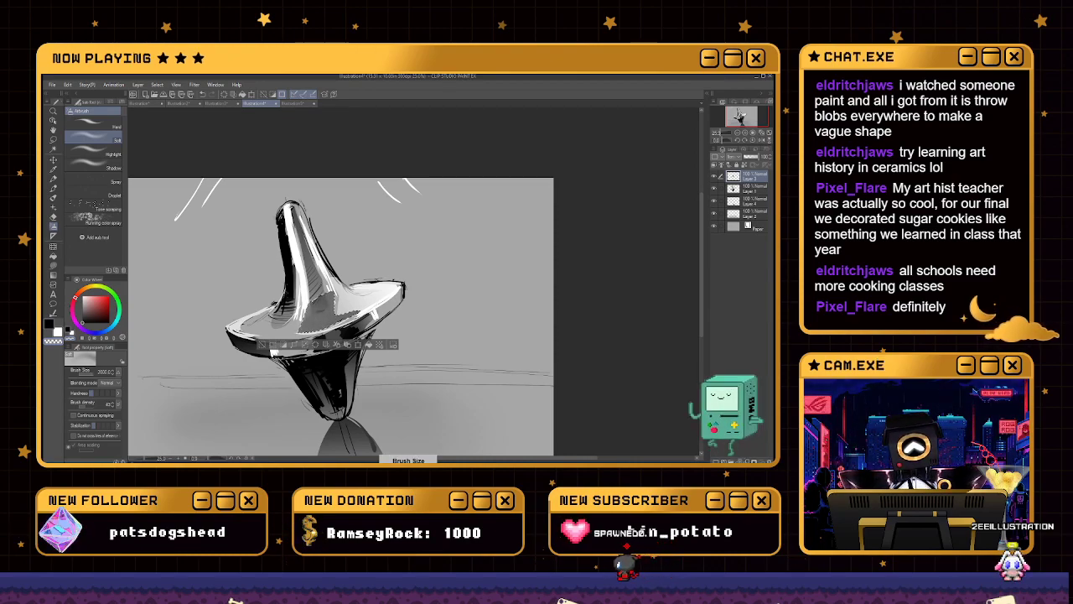
Try darkening the selected disc reflection again with a smaller black soft airbrush
key("bracketleft")
key("bracketleft")
key("bracketleft")
key("bracketleft")
key("bracketleft")
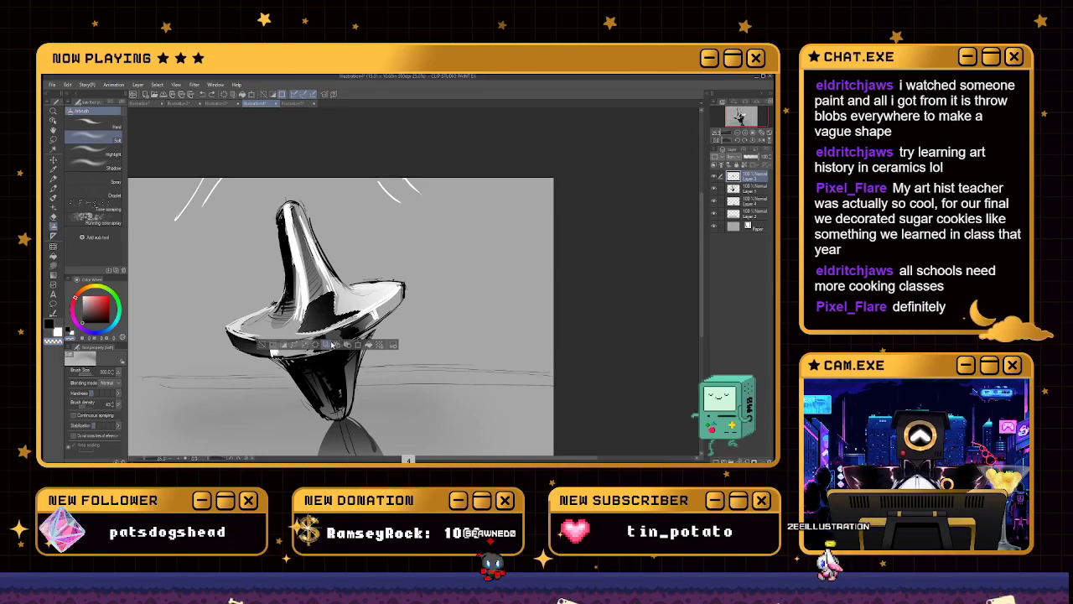
Try Foreground to transparent gradients in sampled greys across the selected disc reflection and deselect it for brush work
key("g")
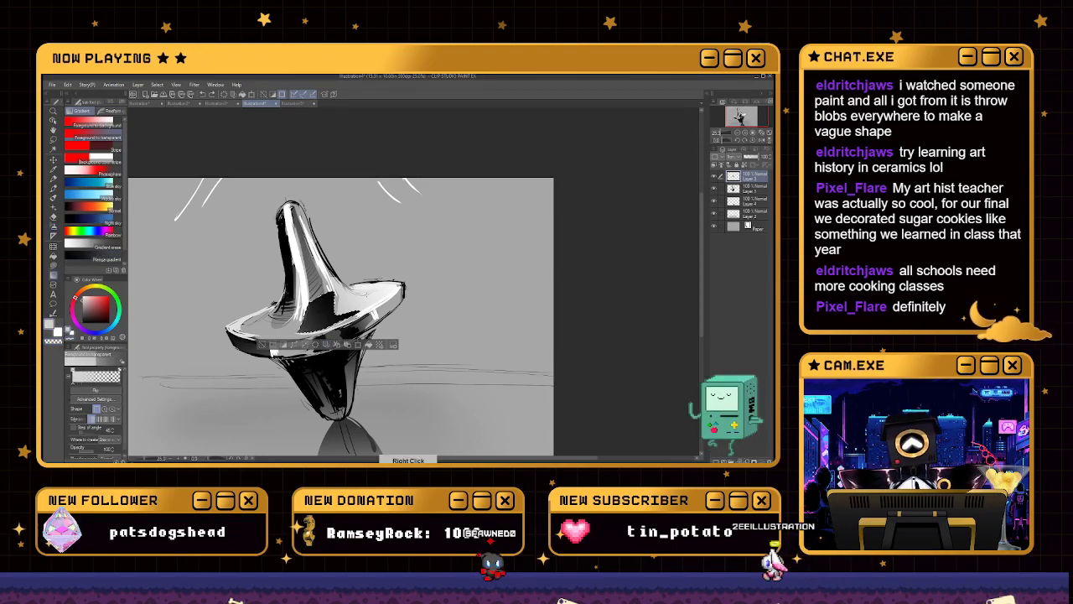
left_click_drag(352, 295, 310, 328)
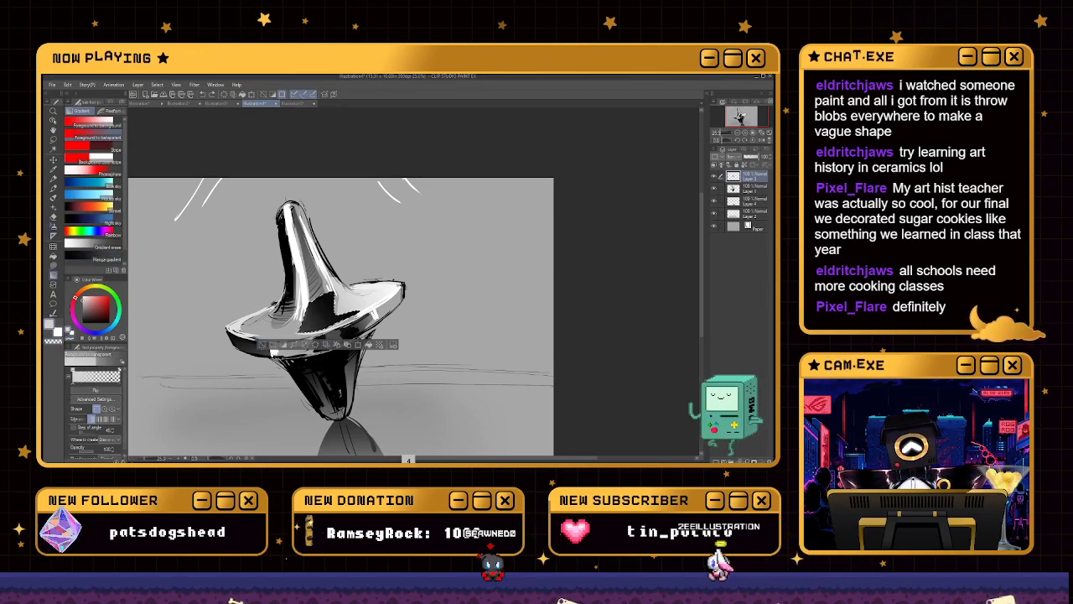
key("ctrl+z")
right_click(326, 312)
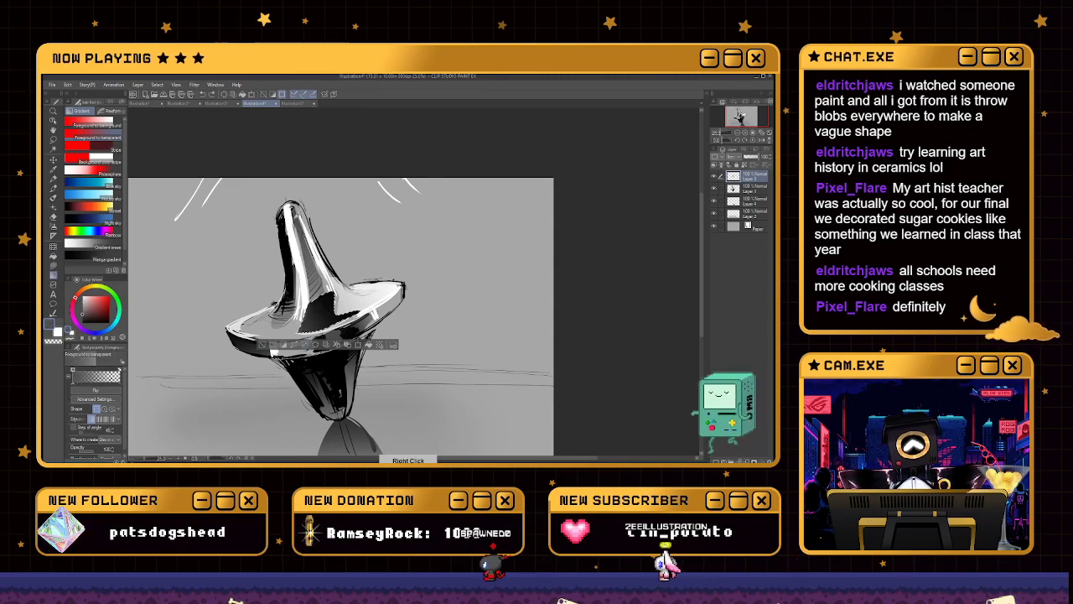
key("c")
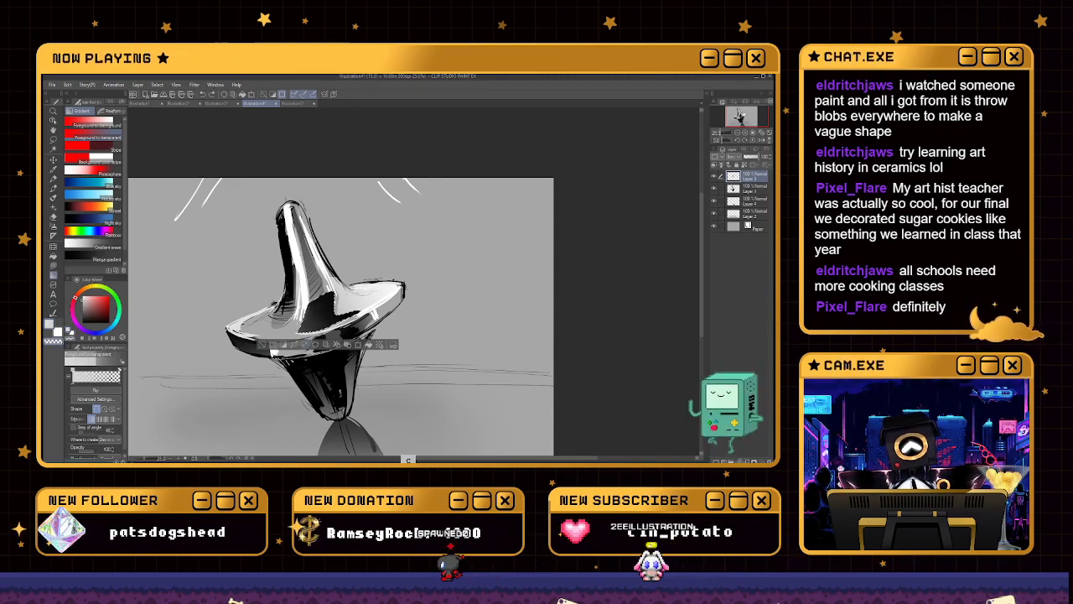
key("ctrl+z")
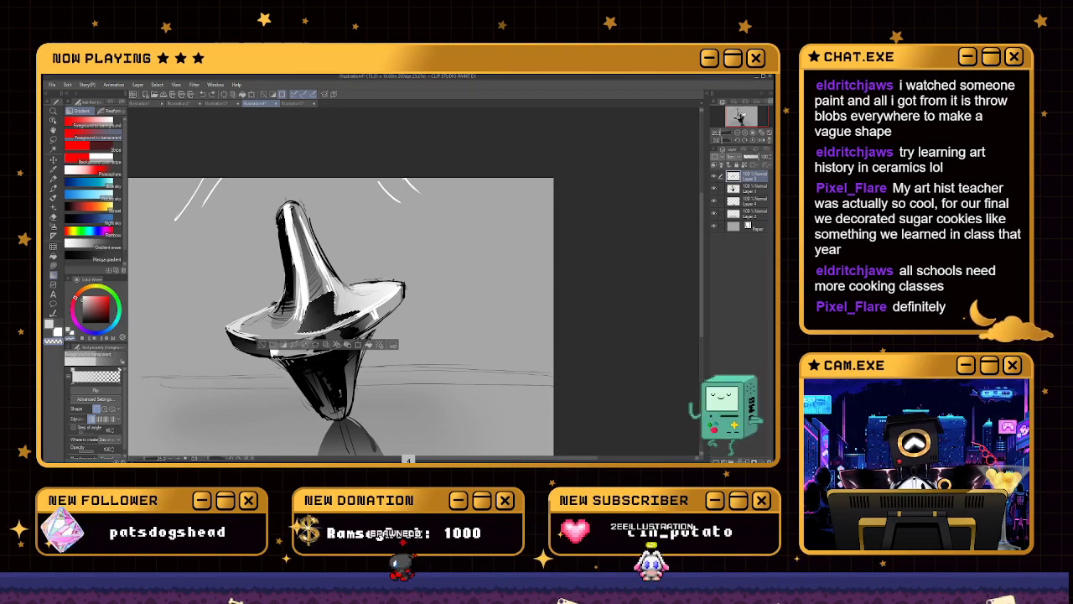
key("ctrl+d")
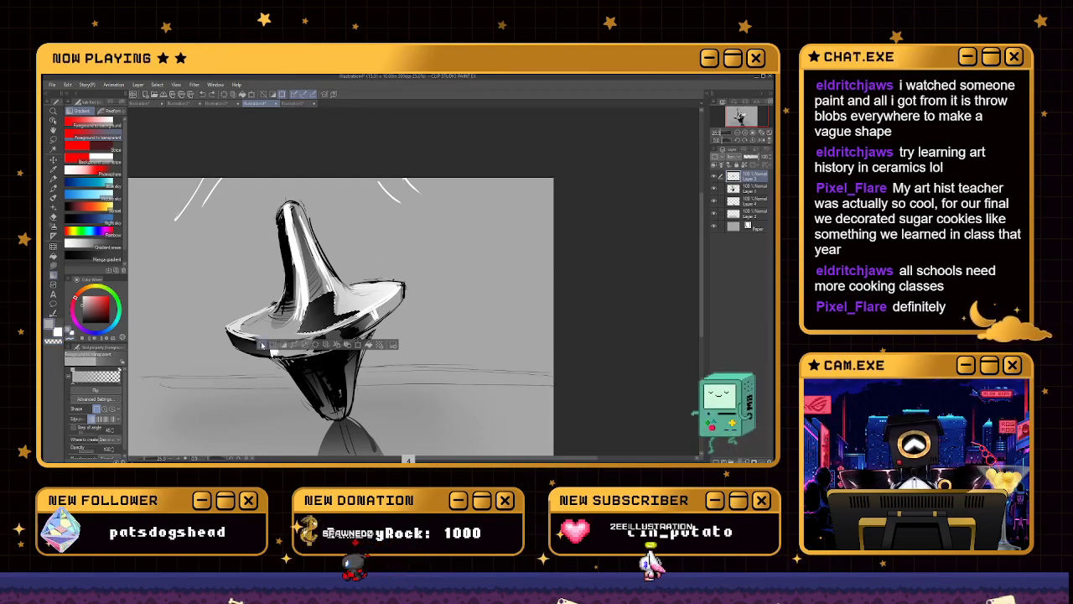
key("b")
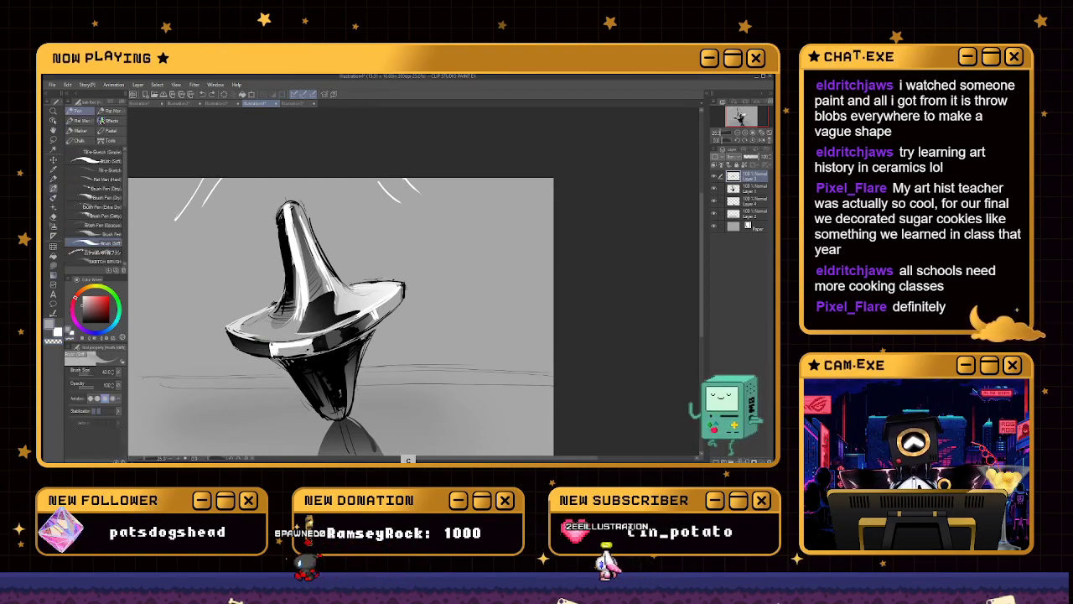
key("4")
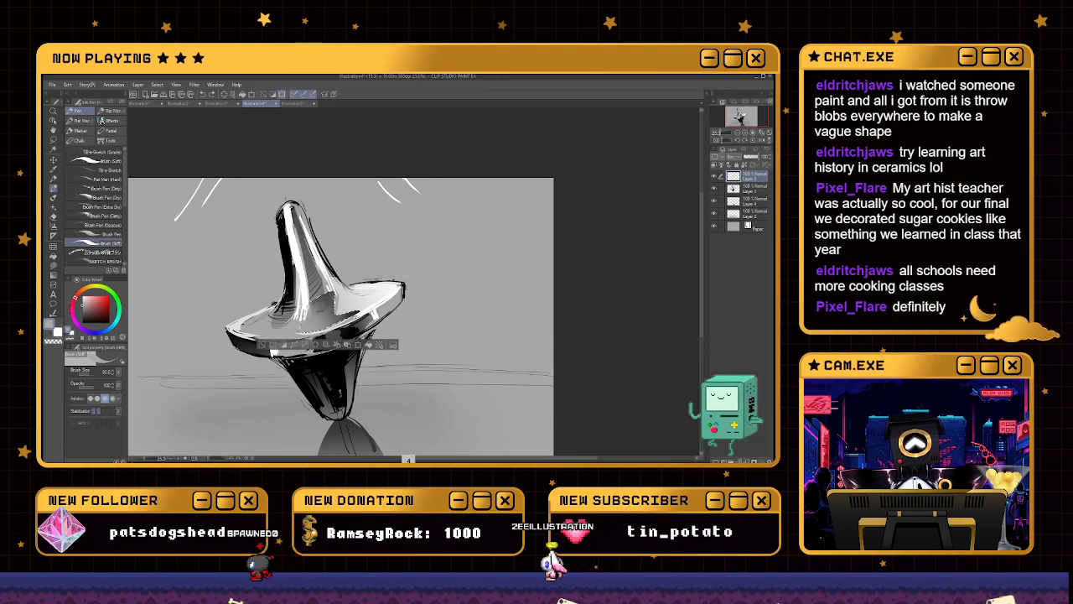
Deselect the disc reflection and soften the shading around the stem's base using sampled greys
key("ctrl+d")
key("space")
mouse_move(336, 301)
left_mouse_down()
mouse_move(322, 342)
mouse_move(322, 302)
mouse_move(315, 350)
left_mouse_up()
key("b")
key("space")
key("b")
right_click(302, 329)
left_click_drag(302, 328, 299, 277)
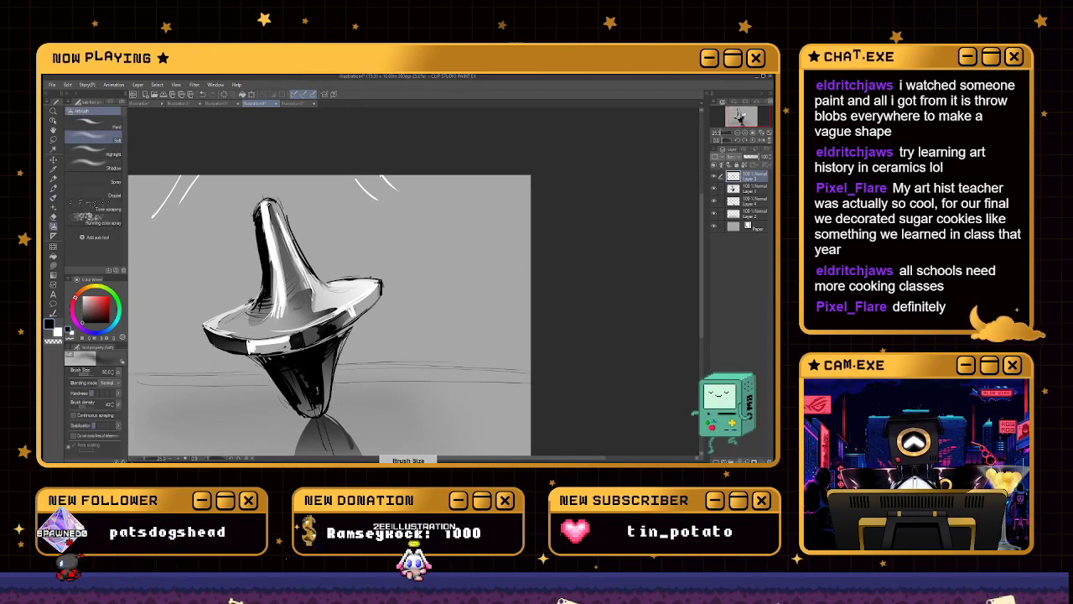
Deepen the dark tones at the stem's flared base with a smaller Brush (Soft) in a sampled dark colour
key("4")
right_click(299, 277)
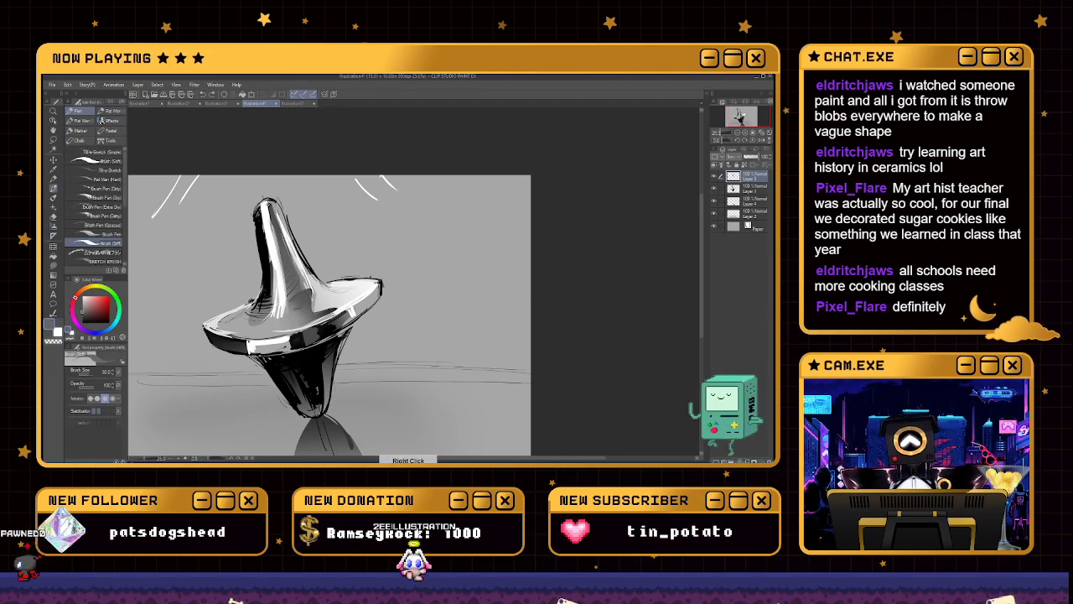
key("bracketleft")
key("bracketleft")
key("bracketleft")
key("bracketleft")
key("bracketleft")
key("bracketleft")
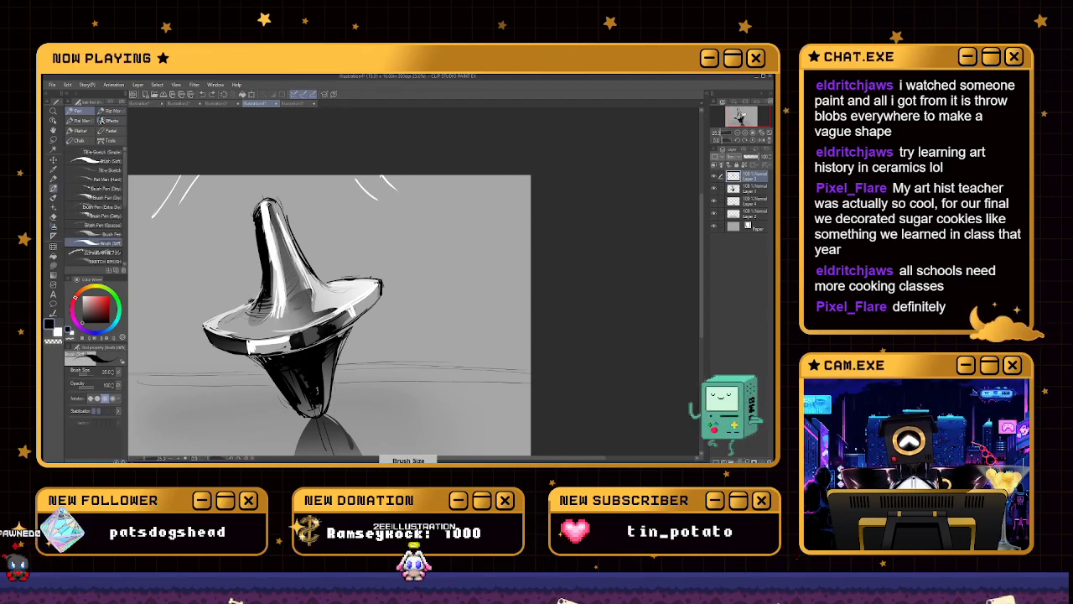
Blend the stem's base into the disc surface with the wet opaque-paint brush, enlarging it to 100
key("4")
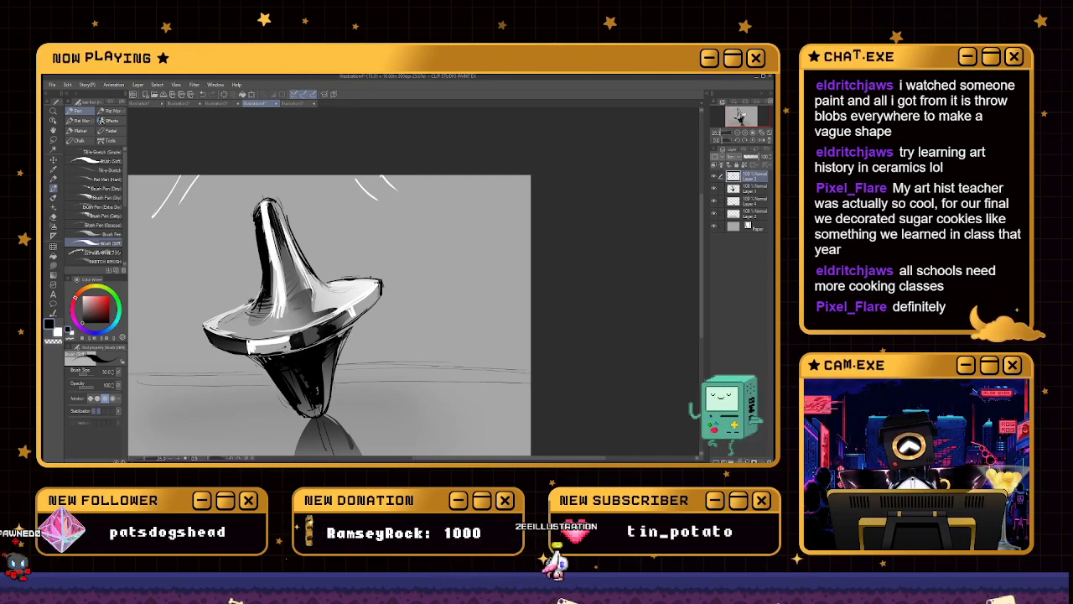
key("4")
key("4")
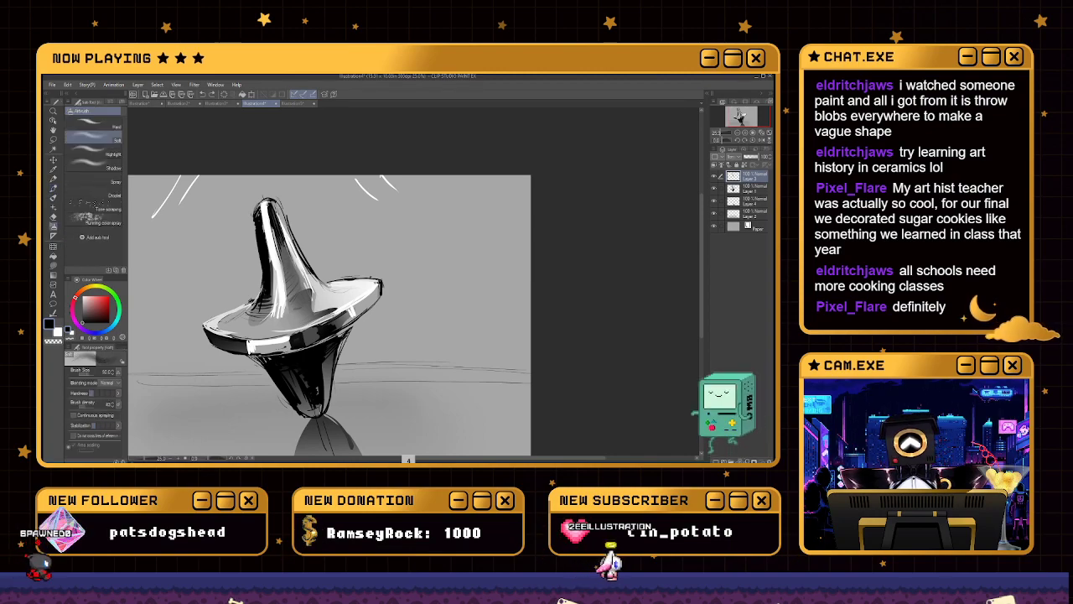
key("4")
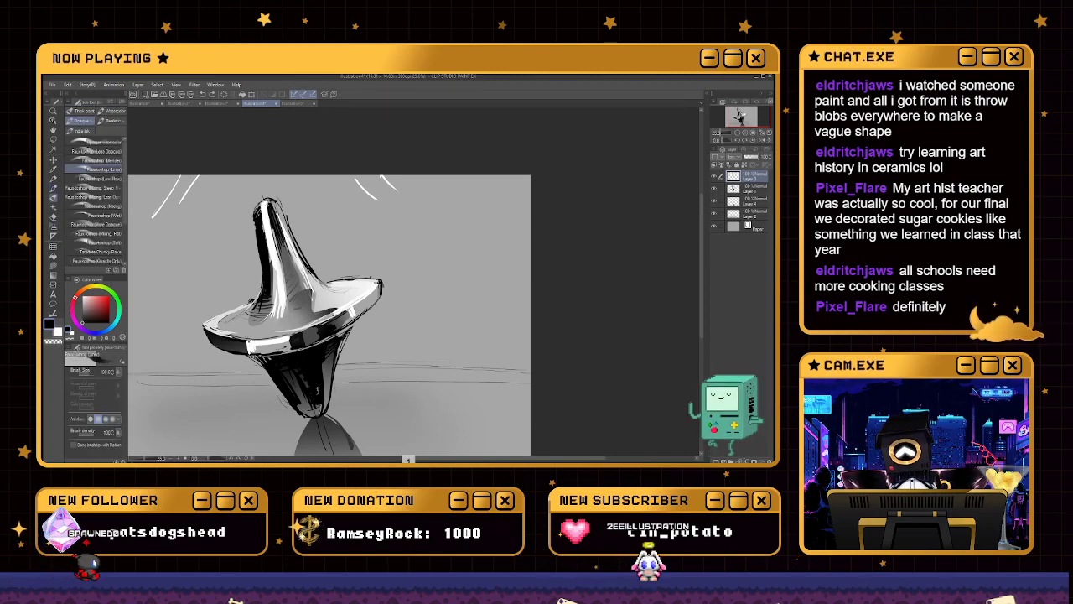
left_click(96, 215)
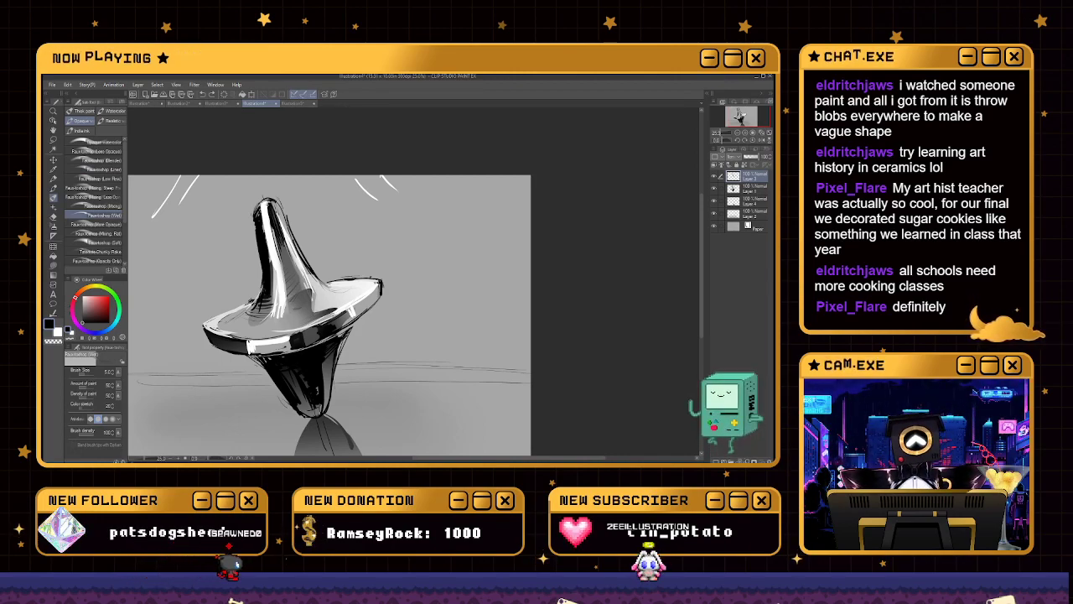
key("bracketright")
key("bracketright")
key("bracketright")
key("bracketright")
key("bracketright")
key("bracketright")
key("bracketright")
key("bracketright")
key("bracketright")
key("bracketright")
key("bracketright")
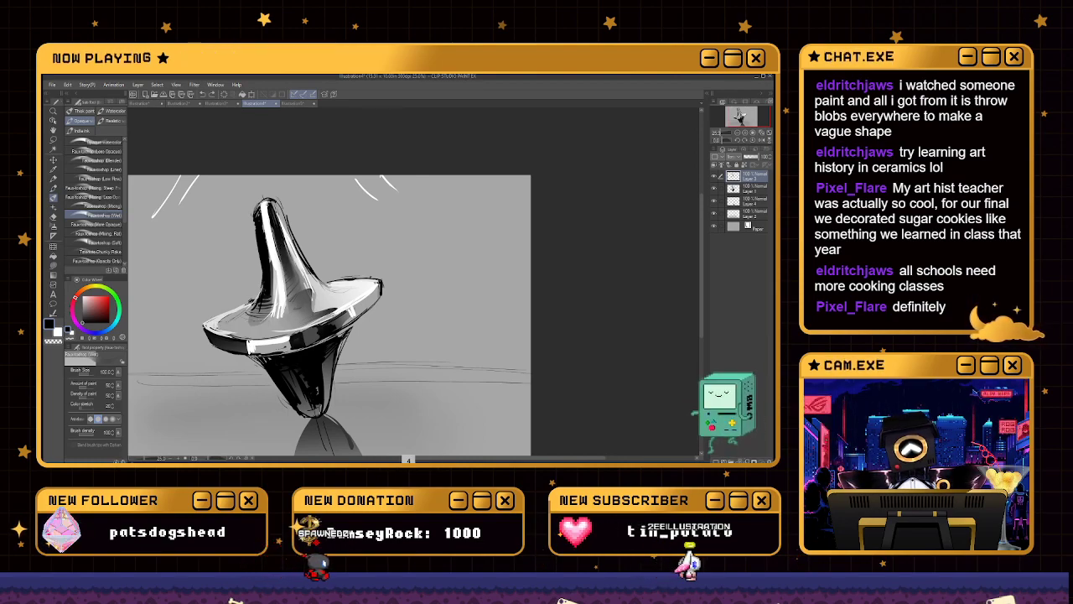
left_click_drag(335, 318, 334, 329)
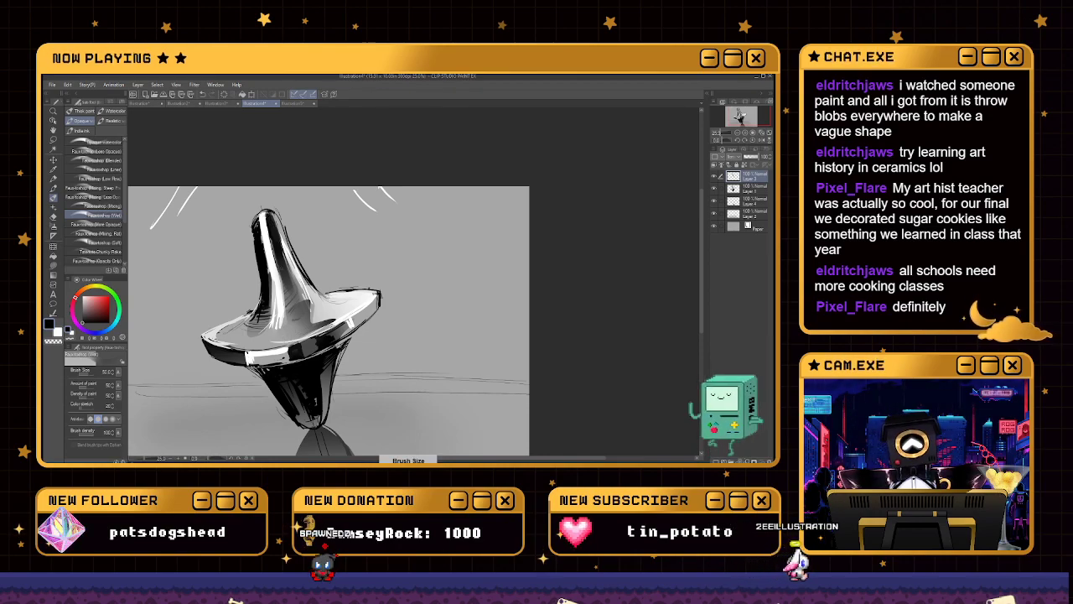
Paint near-white highlights on the disc and rim with Brush (Soft), and pick a dark tone at brush size 40
key("i")
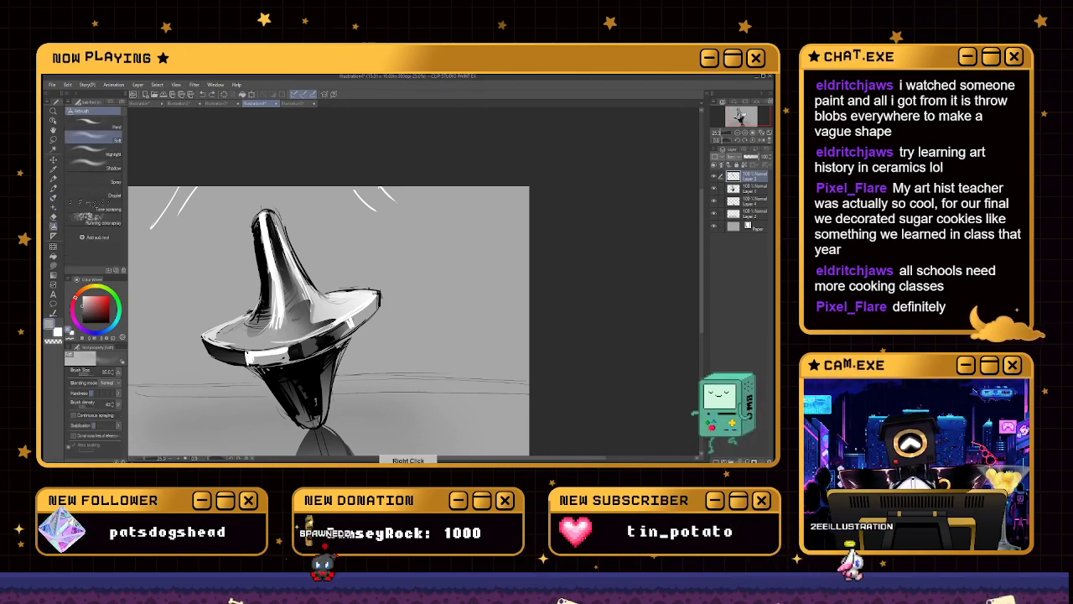
key("1")
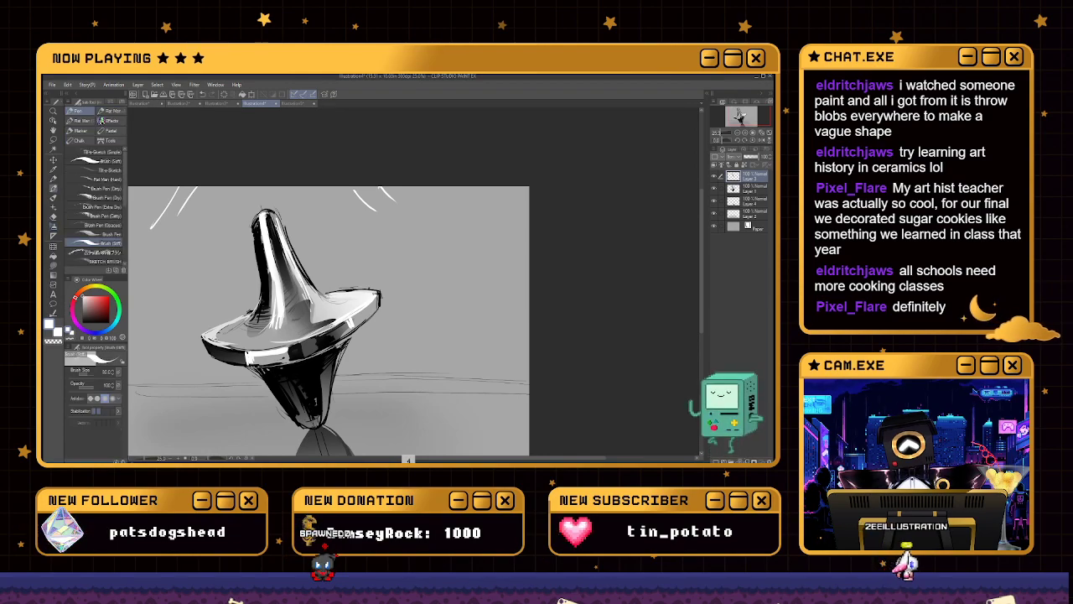
key("4")
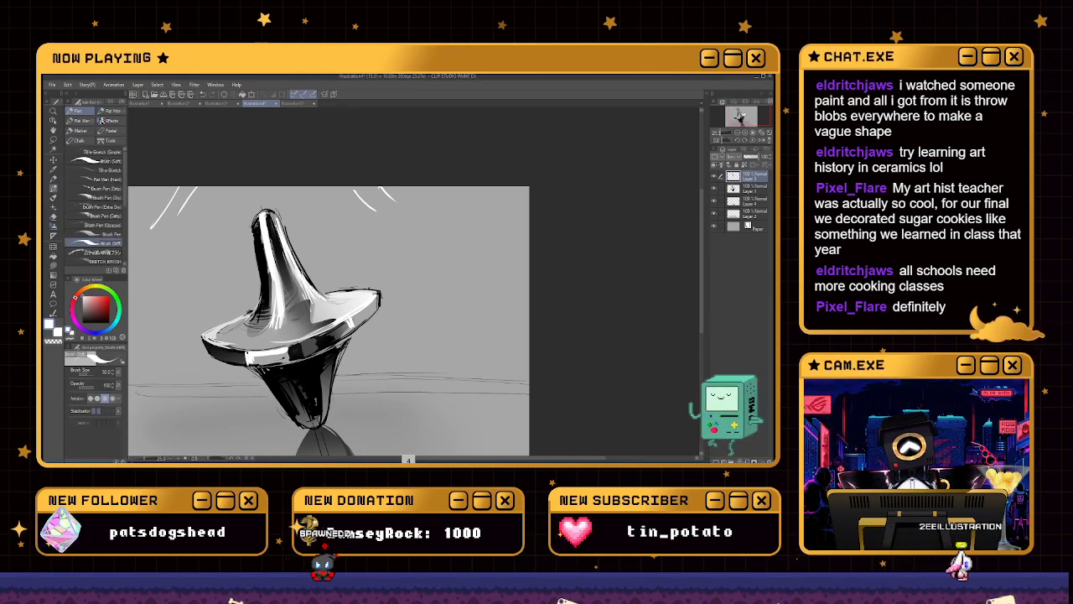
mouse_move(328, 318)
left_mouse_down()
mouse_move(326, 275)
mouse_move(356, 270)
left_mouse_up()
key("[")
key("[")
key("[")
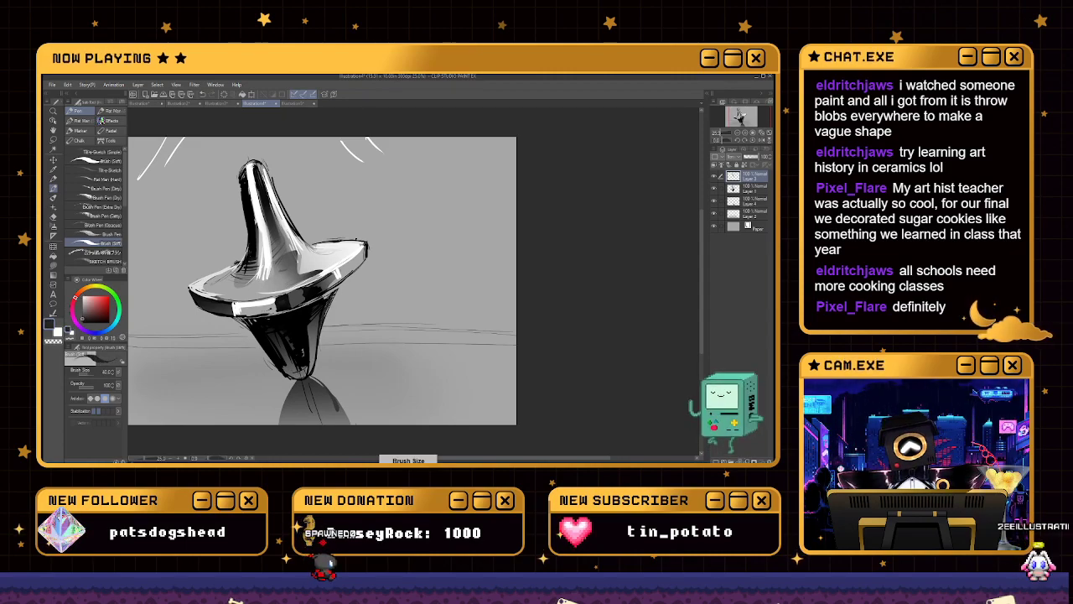
Merge the two uppermost layers of the spinning top into one layer
left_click(753, 188, "shift")
right_click(752, 187)
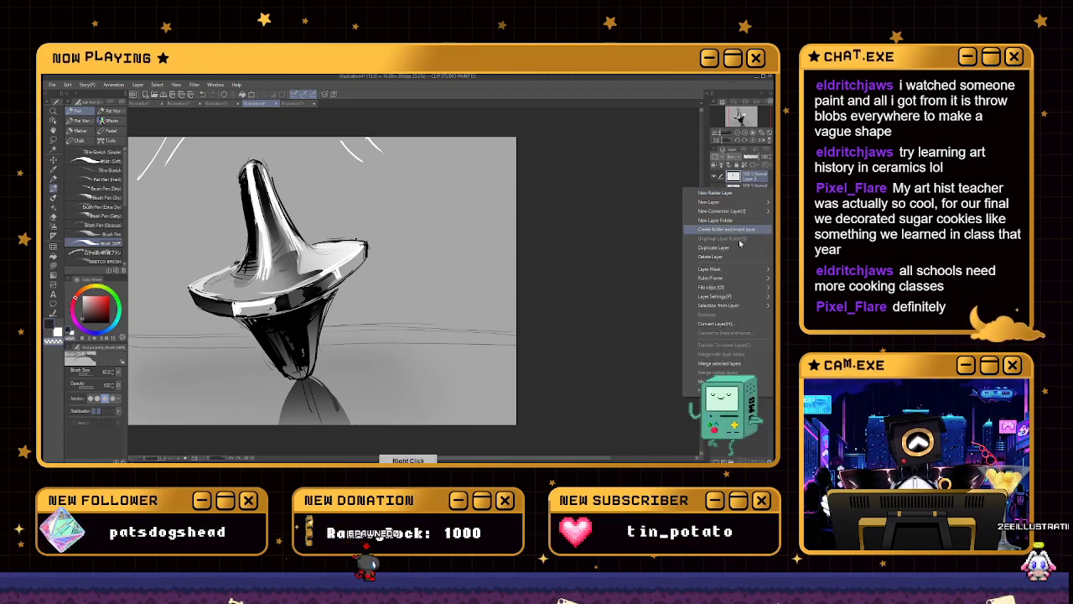
left_click(719, 366)
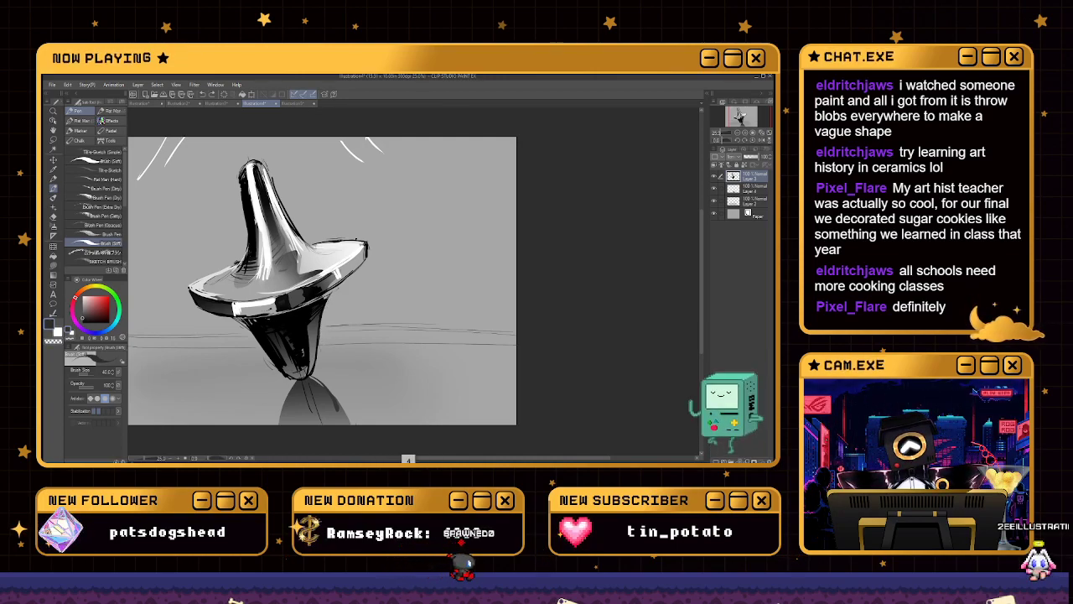
Refine the disc's rim and lower cone with dark and light reflections using Brush (Soft) at size 40
key("4")
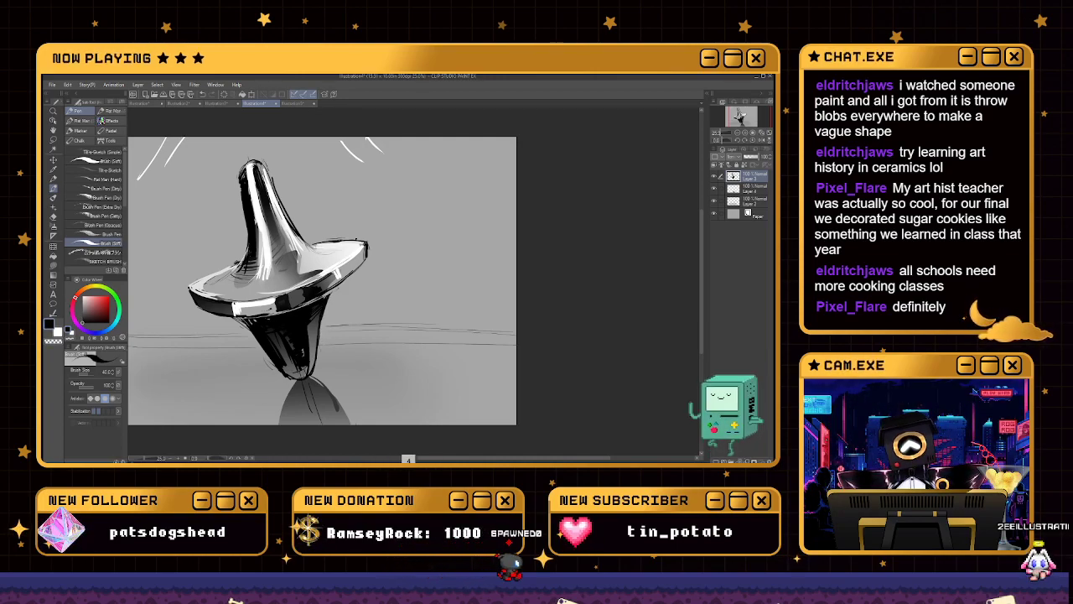
left_click_drag(389, 279, 407, 314)
key("4")
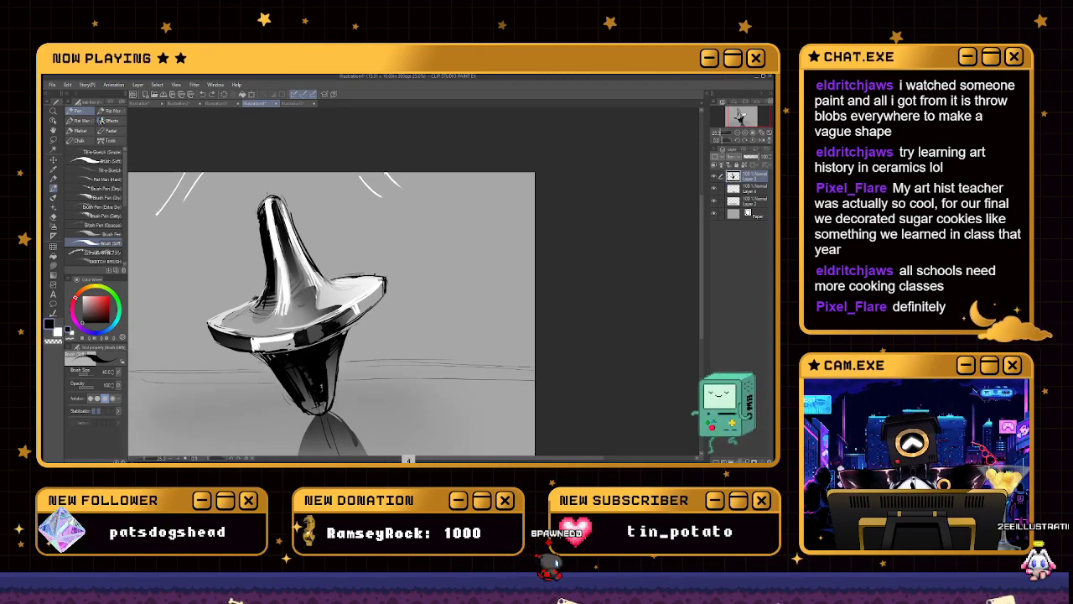
left_click_drag(331, 314, 345, 333)
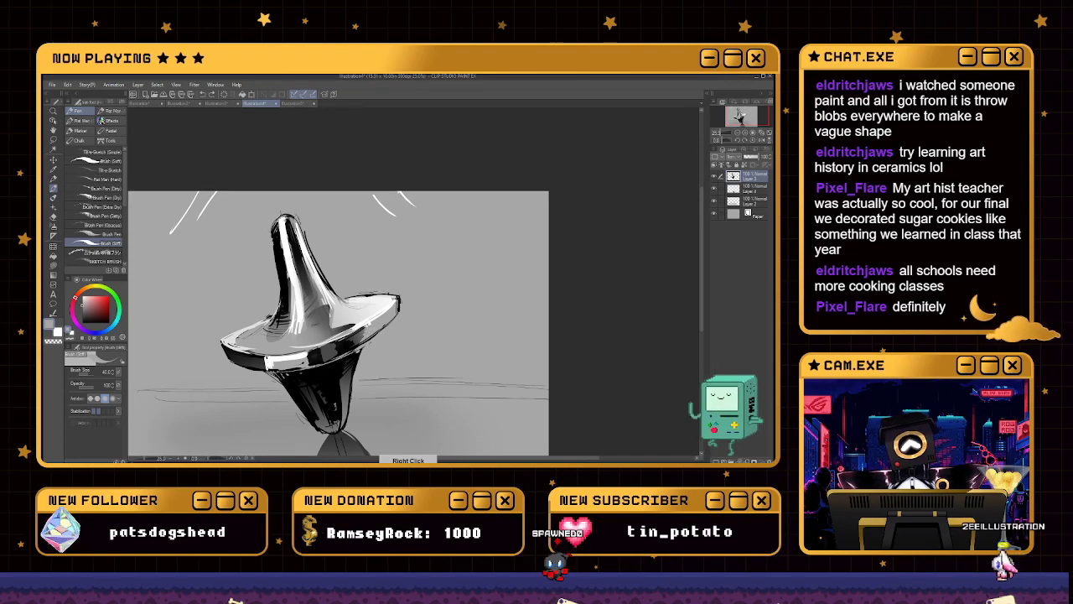
right_click(316, 392)
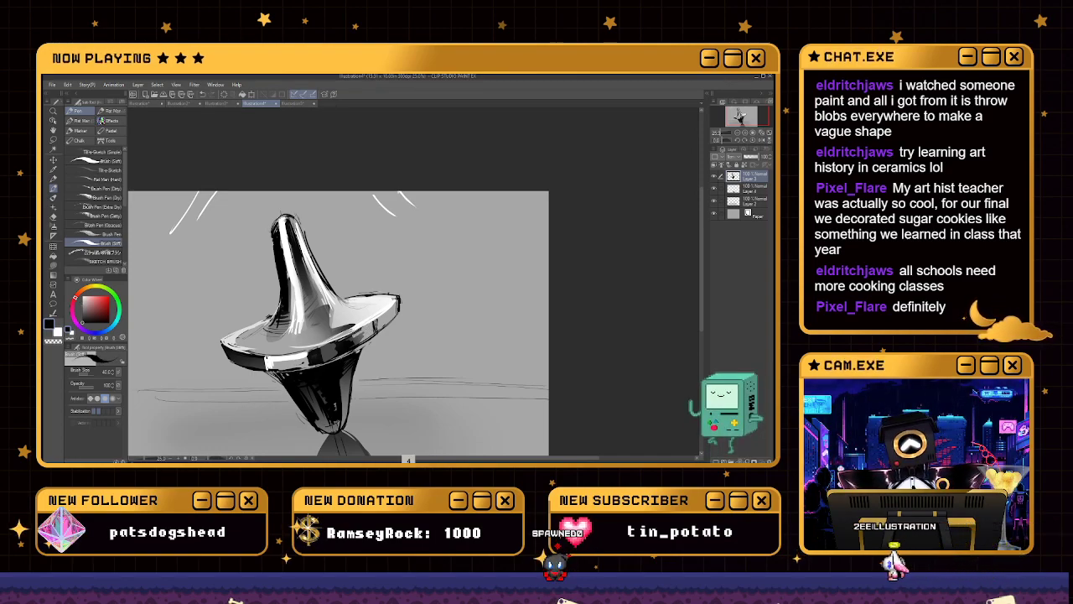
right_click(272, 363)
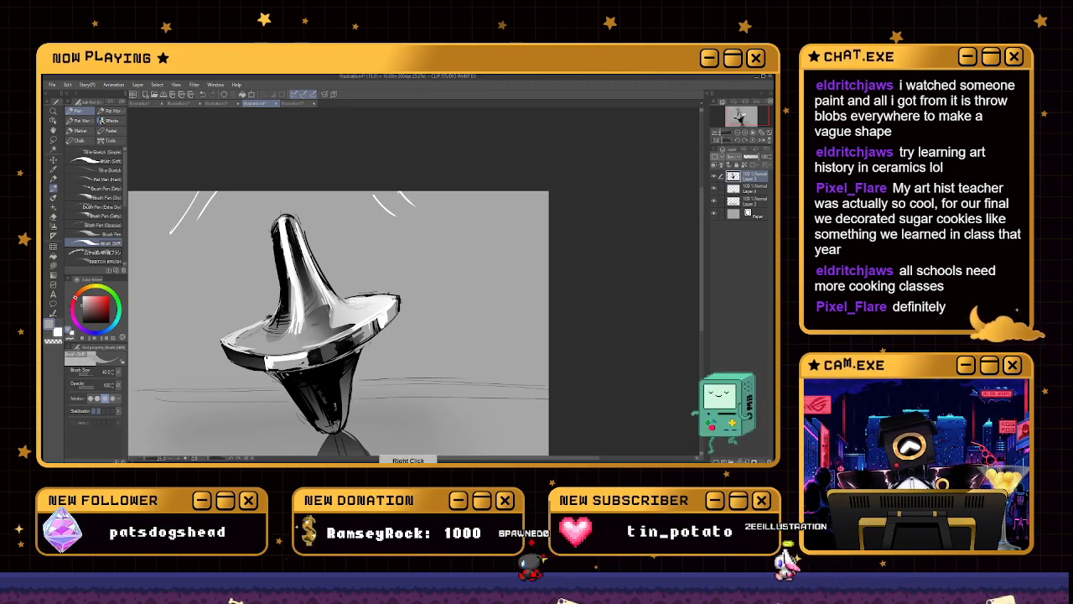
Touch up the disc's upper surface around the stem with sampled light and dark tones
key("space")
left_click_drag(335, 318, 335, 371)
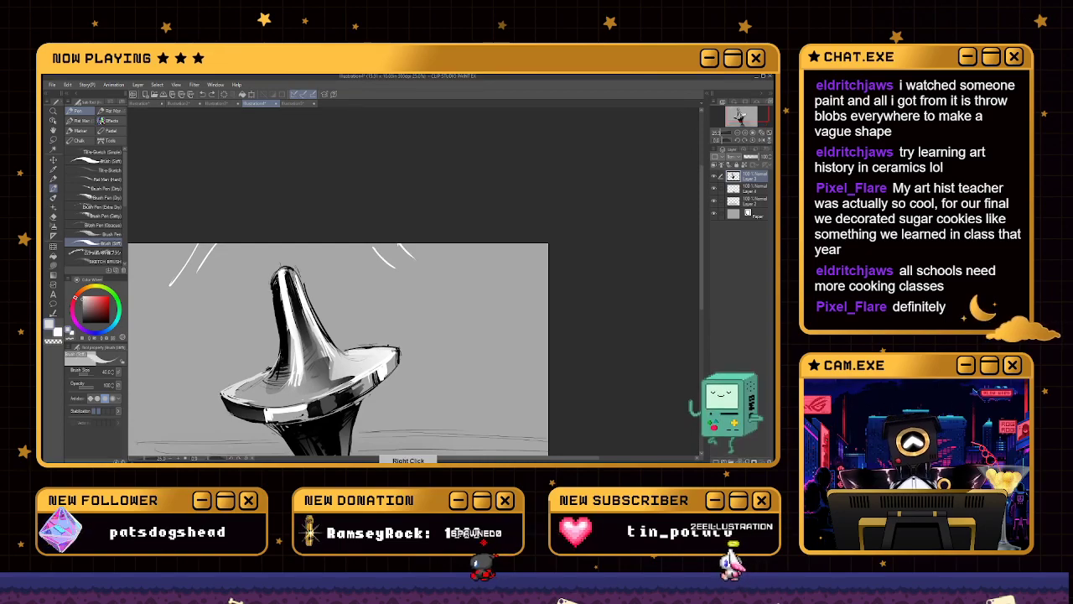
right_click(317, 392)
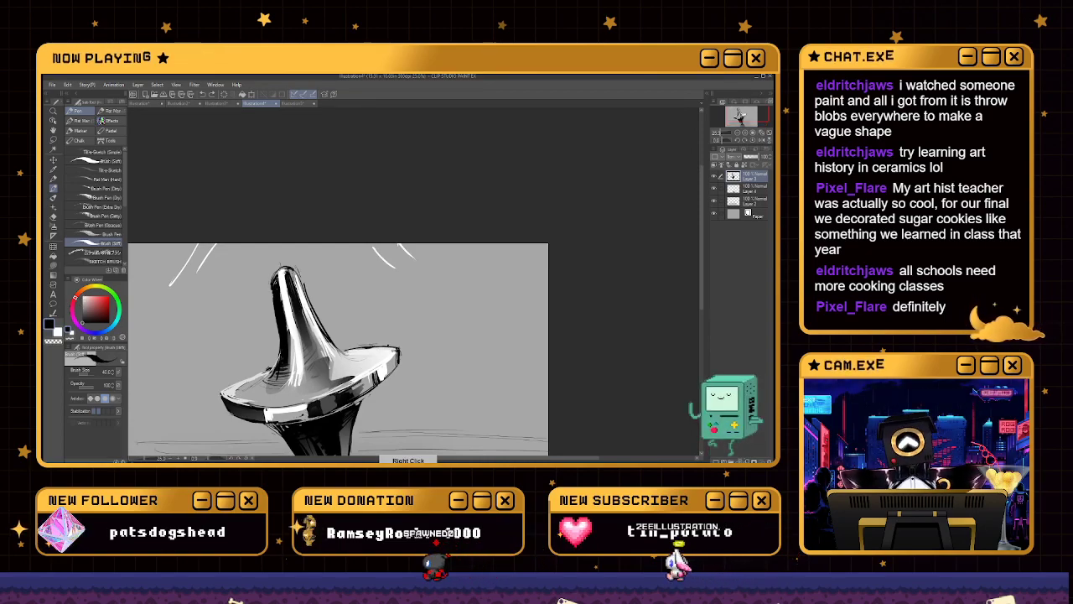
Draw white cross-shaped glints at the disc's edges and erase the light-direction lines above the top with a size 170 brush
key("4")
key("space")
left_click_drag(420, 324, 419, 242)
right_click(419, 242)
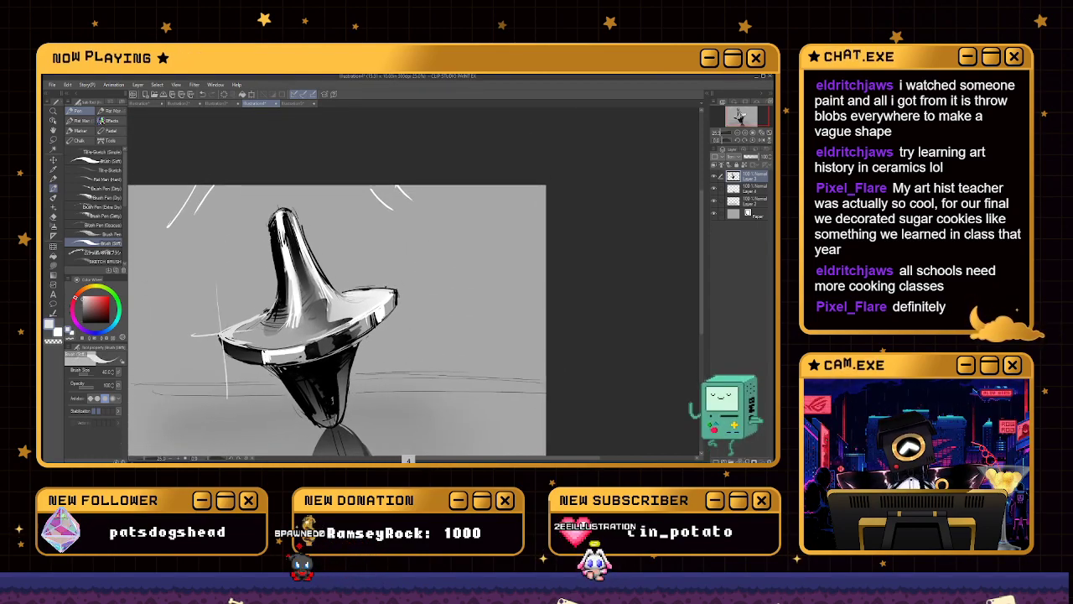
key("bracketright")
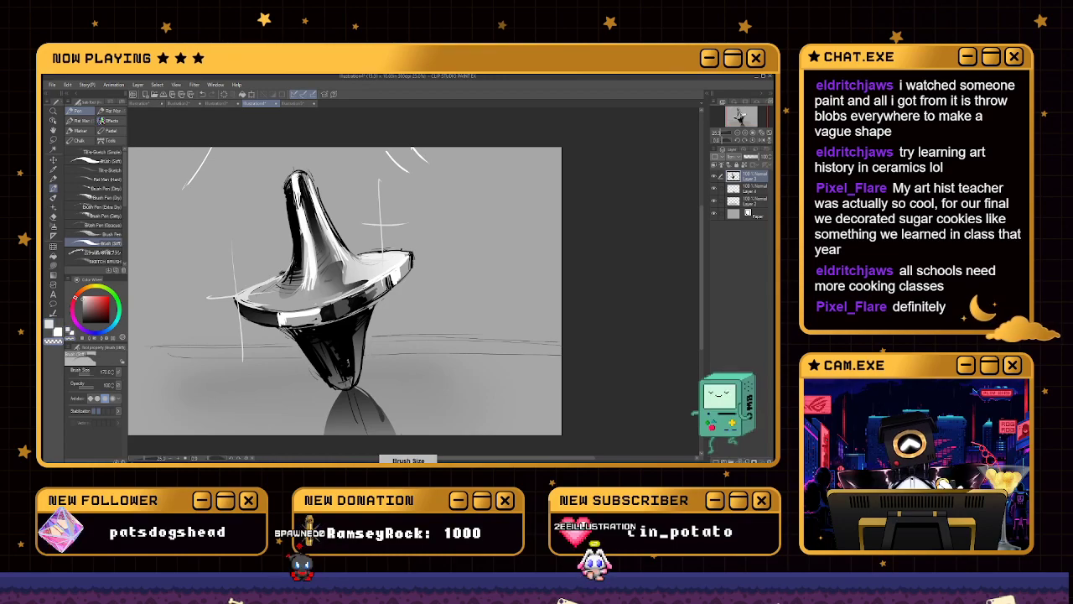
left_click_drag(344, 289, 376, 284)
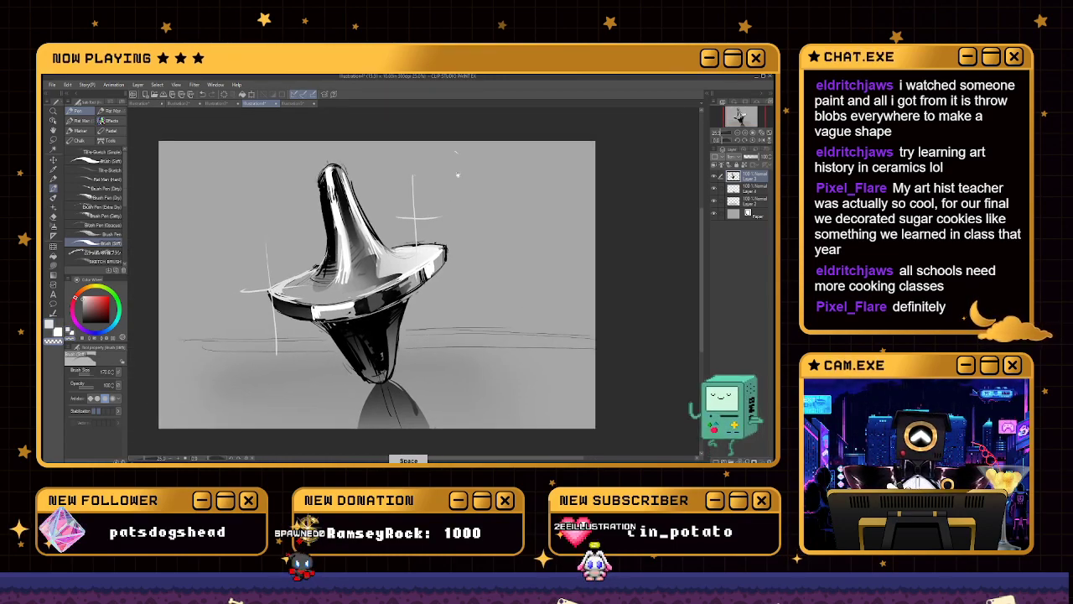
Crop the canvas closer around the spinning top, trimming empty background at both sides while keeping the full height
left_click_drag(376, 284, 366, 302)
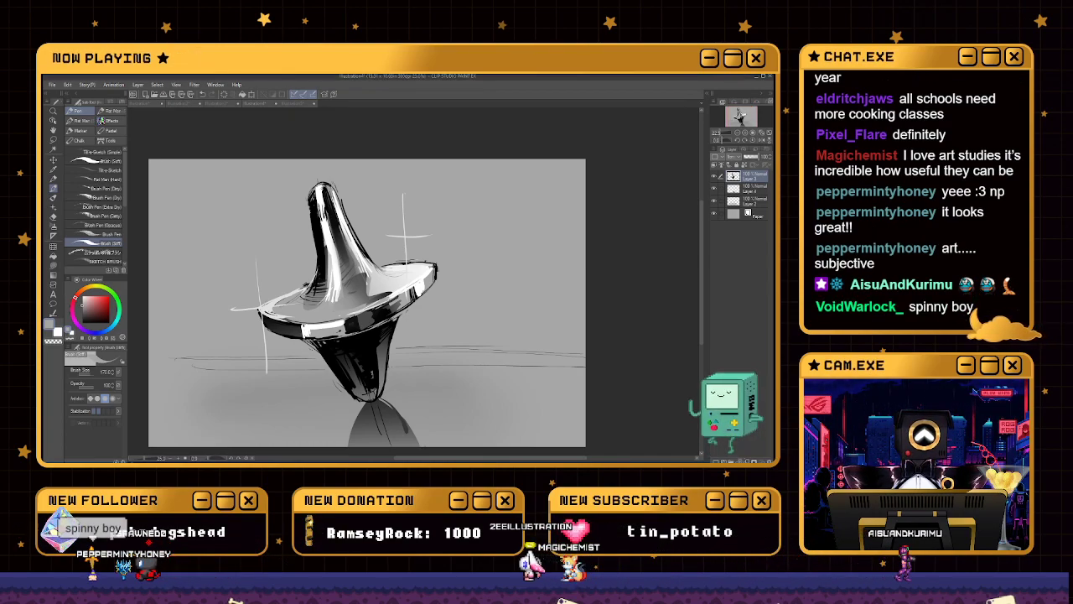
left_click(52, 146)
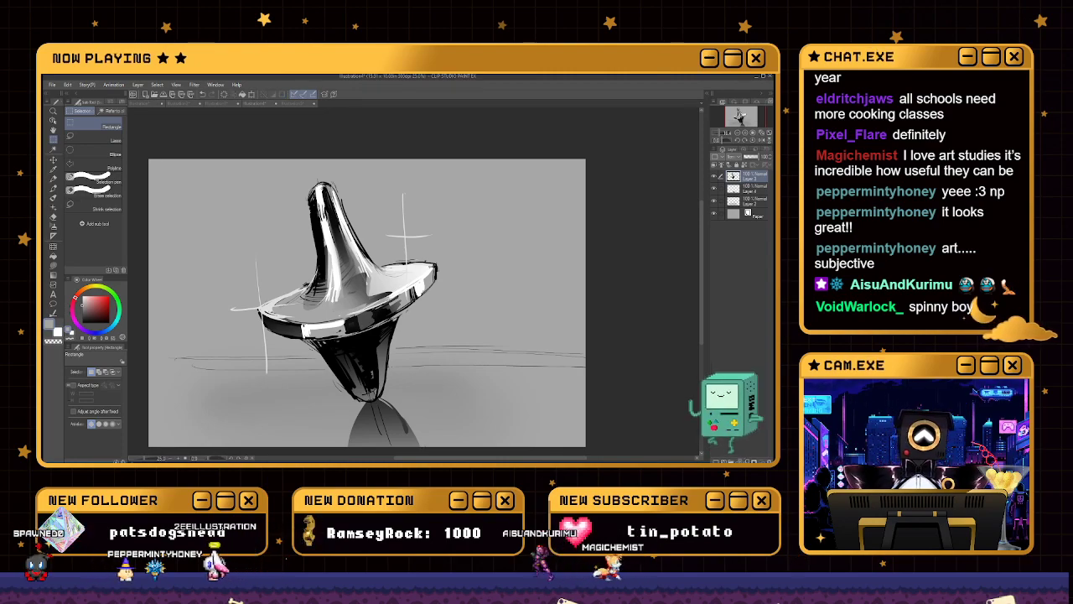
left_click(63, 84)
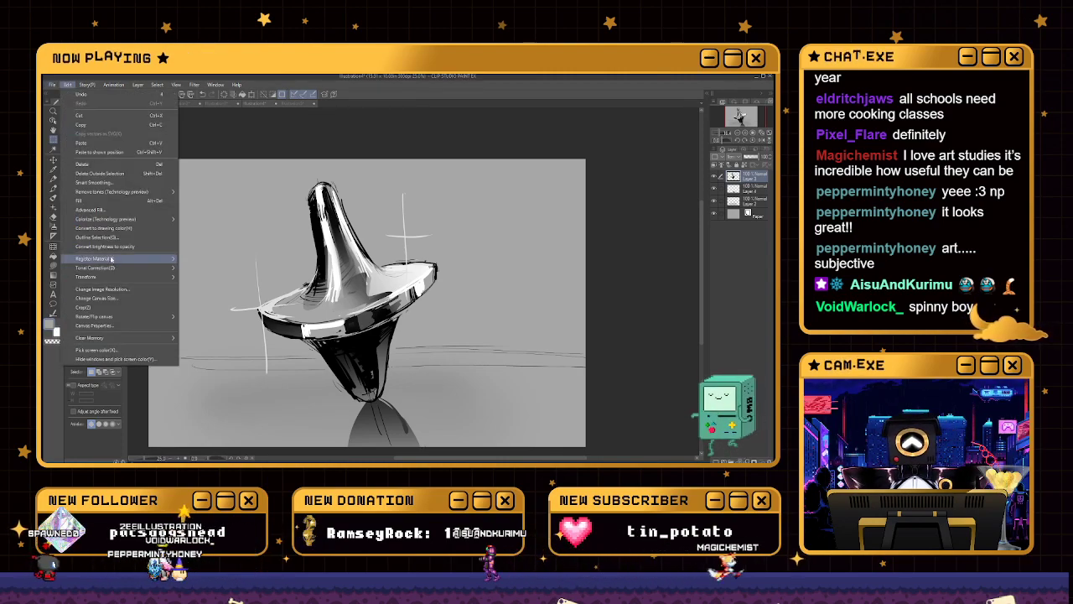
left_click(93, 305)
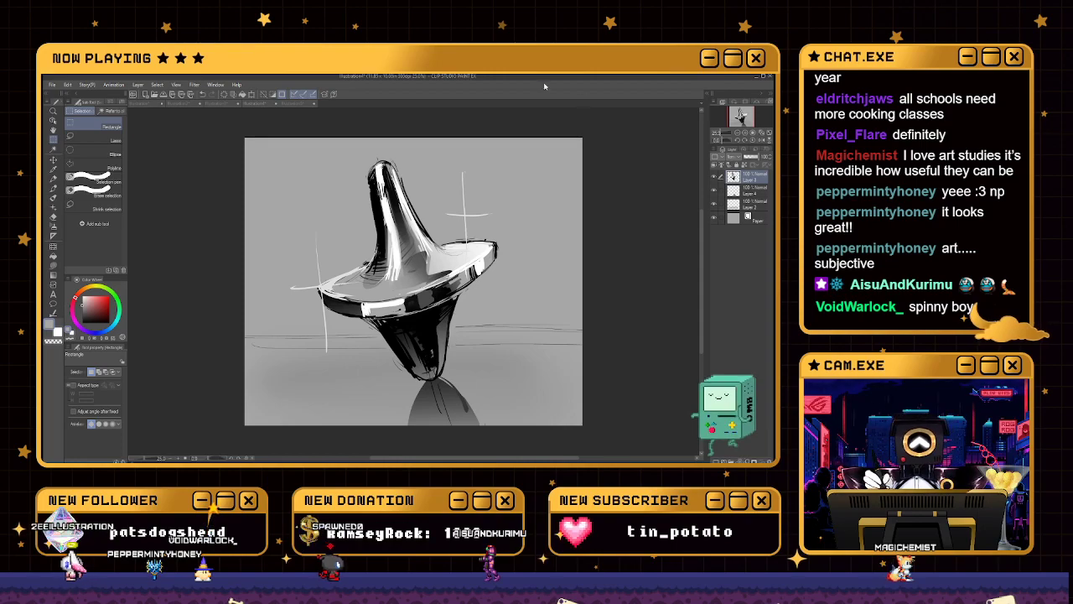
Merge all visible layers of the spinning top drawing into a new layer
right_click(753, 179)
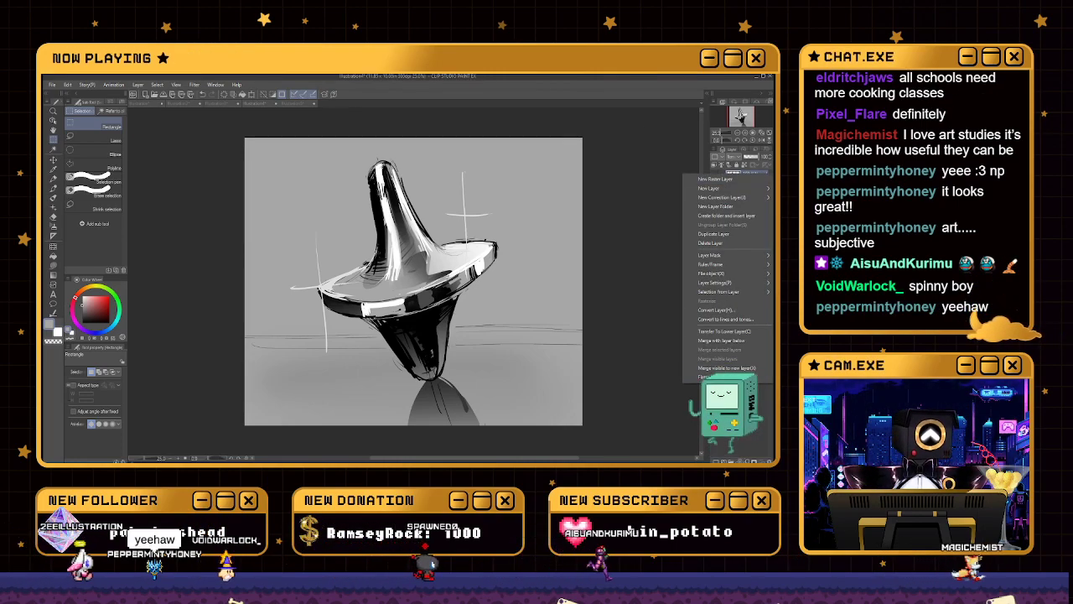
left_click(712, 368)
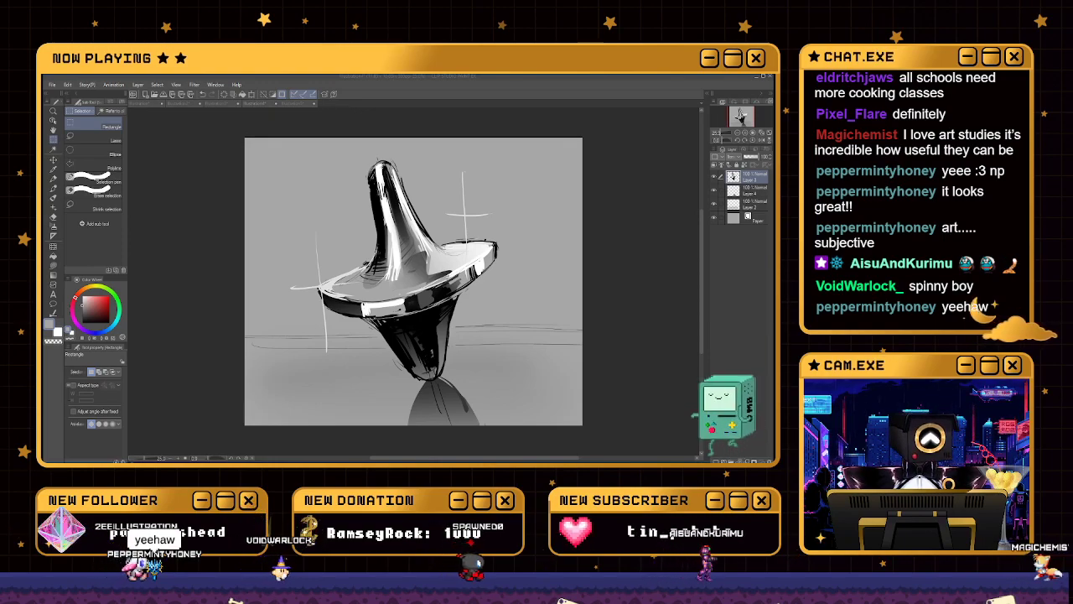